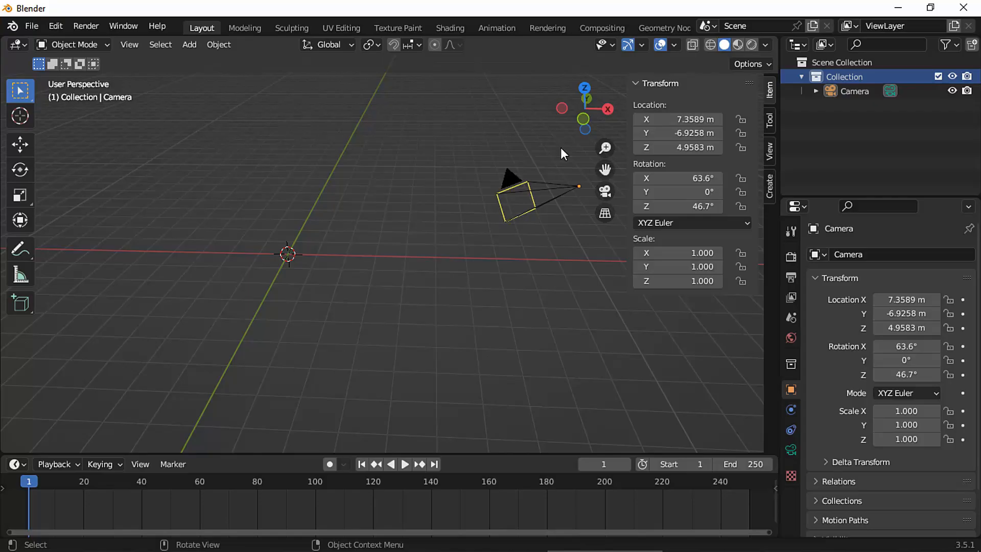
Align the camera to the front orthographic view so it looks straight at the scene.
left_click(579, 129)
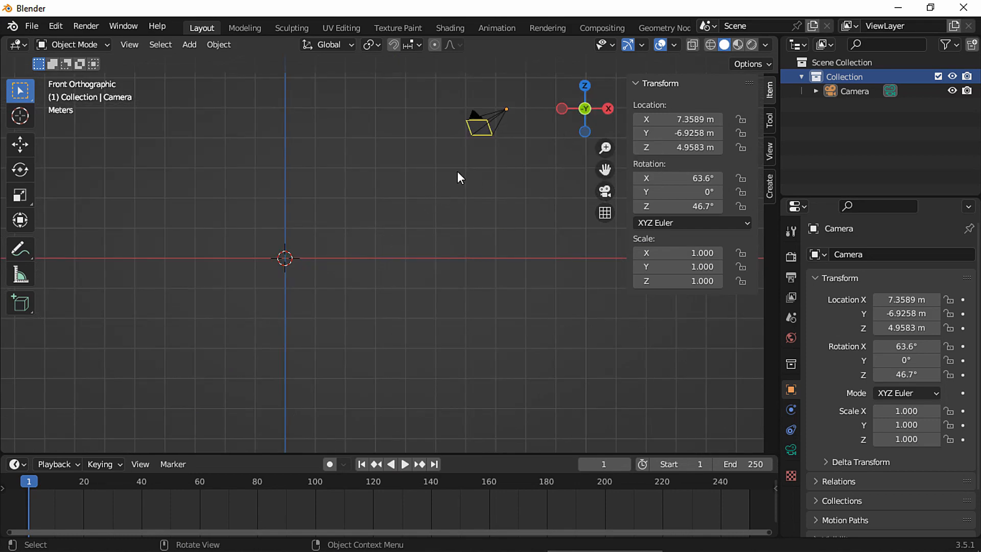
left_click(483, 130)
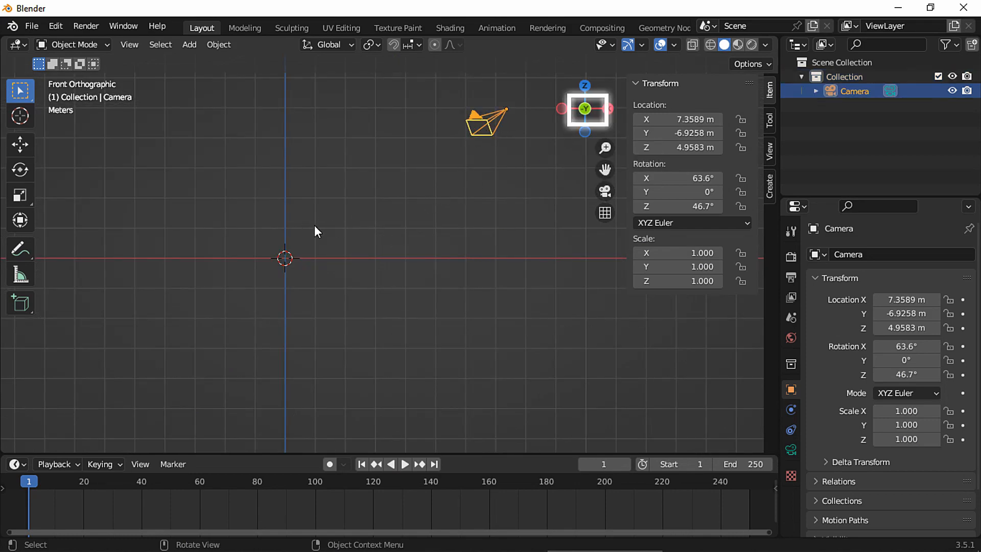
key("ctrl+alt+KP_0")
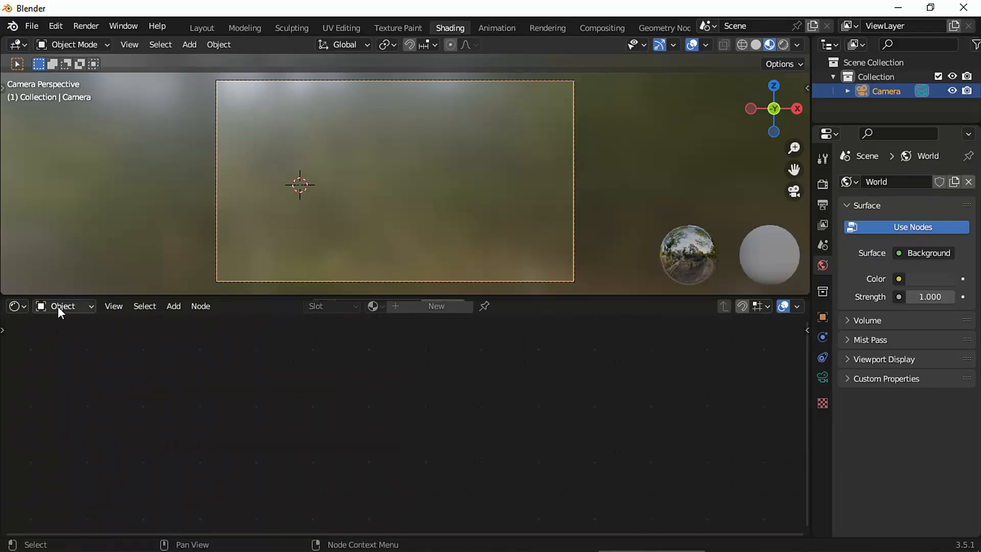
Switch the shader editor to the World nodes and enable Scene World and Scene Lights for the viewport shading.
left_click(57, 305)
left_click(69, 335)
left_click(798, 45)
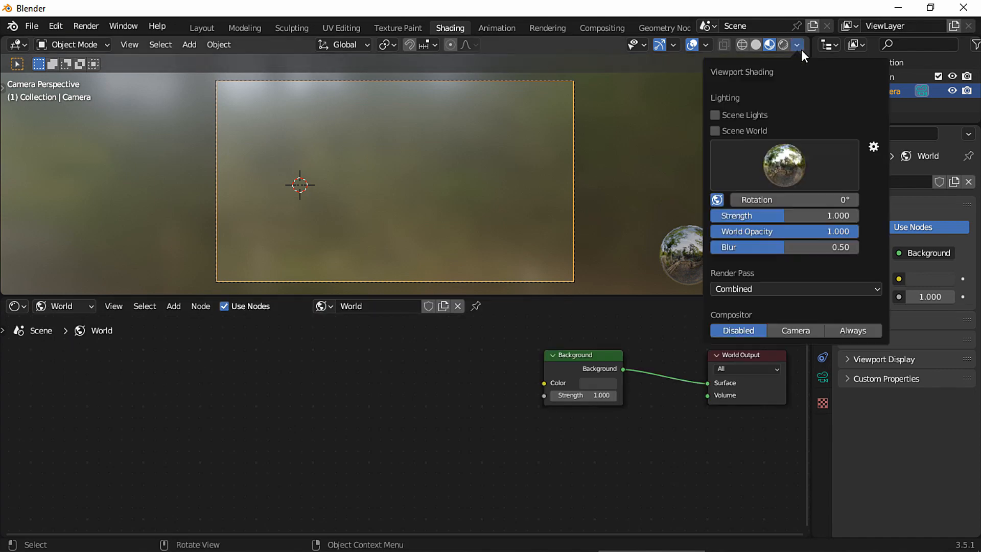
left_click(716, 131)
left_click(714, 114)
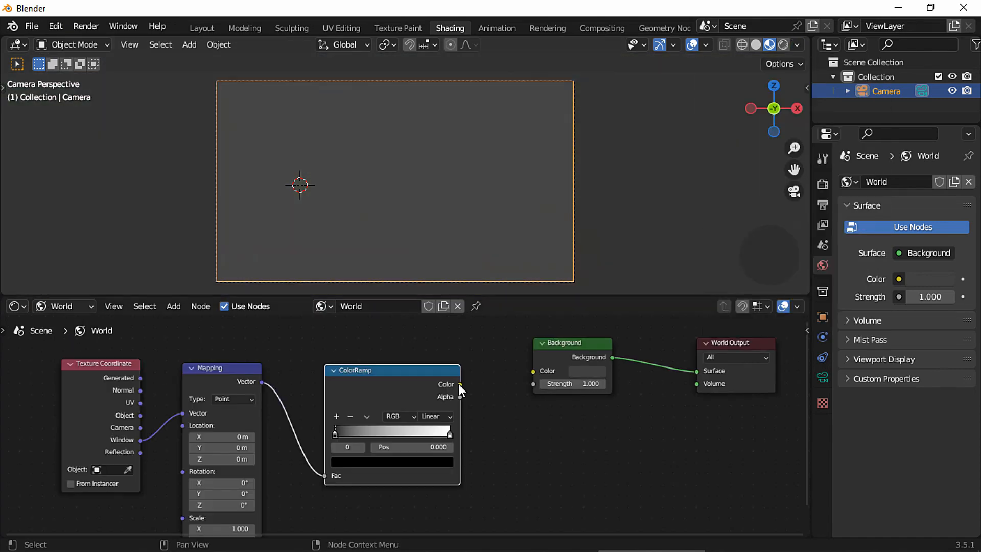
Connect the ColorRamp's color output to the Background color and give the ramp Constant interpolation with two extra stops.
left_click_drag(460, 385, 528, 378)
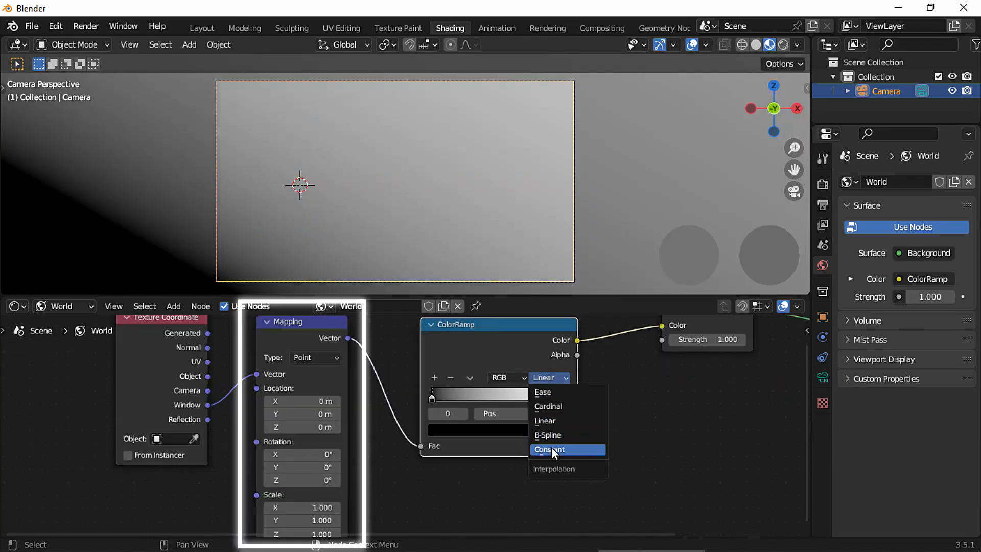
left_click(553, 447)
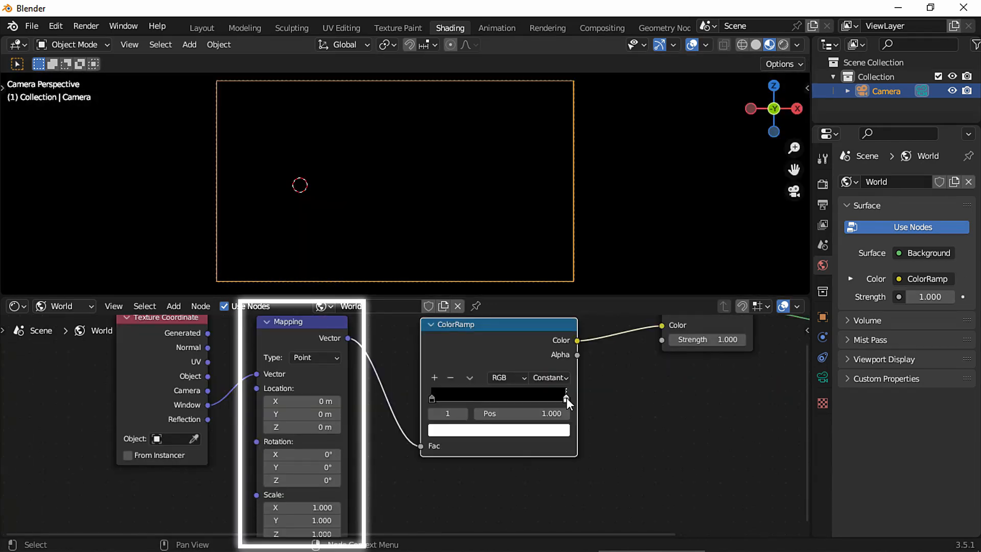
left_click_drag(566, 398, 475, 398)
left_click(436, 377)
left_click(435, 378)
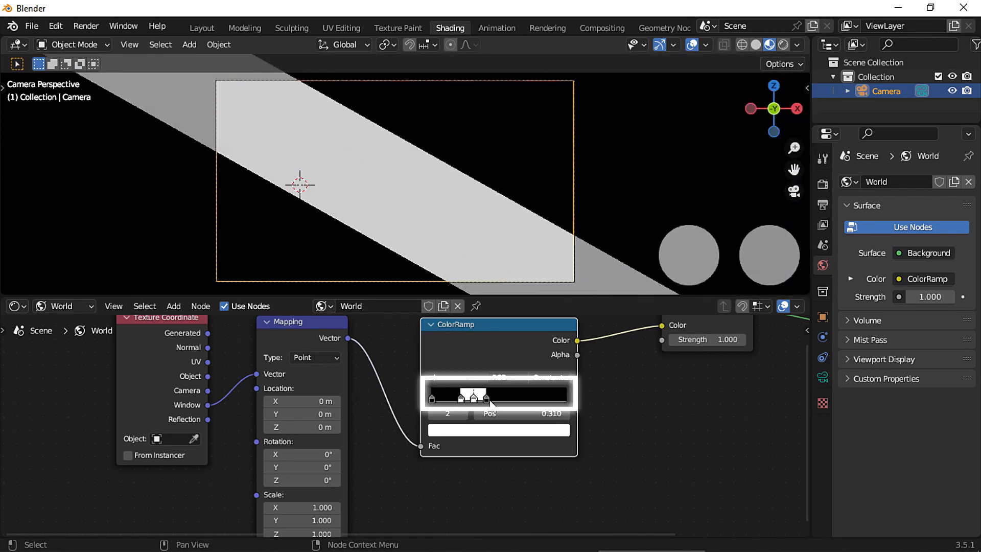
Set the Mapping node's Z location to 0.6 m, Y rotation to 45° and Y scale to 1.6, and adjust the ColorRamp stop spacing.
left_click(337, 521)
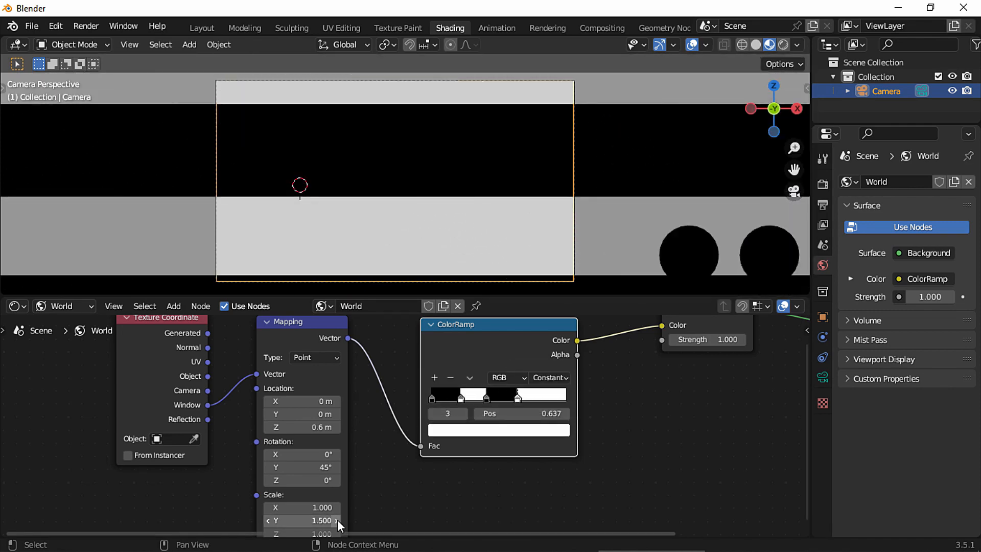
left_click(338, 520)
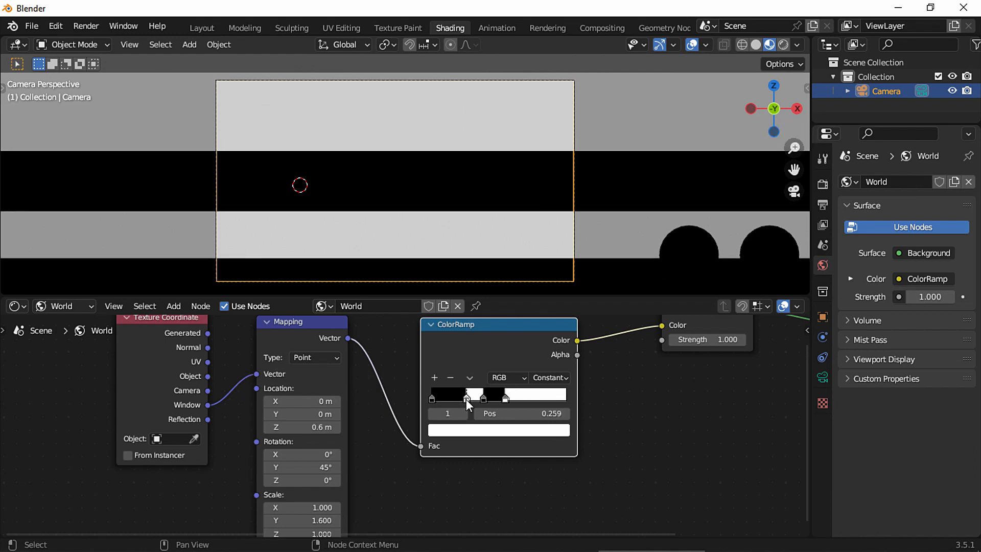
mouse_move(483, 400)
left_mouse_down()
mouse_move(468, 400)
mouse_move(494, 399)
left_mouse_up()
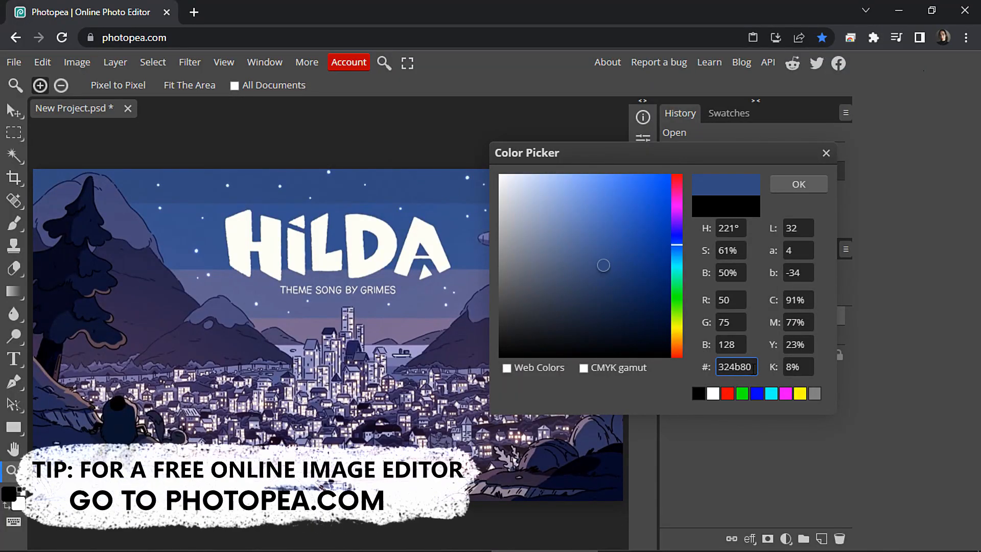
Copy hex color 324b80 in Photopea and apply it in Blender to the ColorRamp's last stop.
left_click(732, 367)
key("ctrl+c")
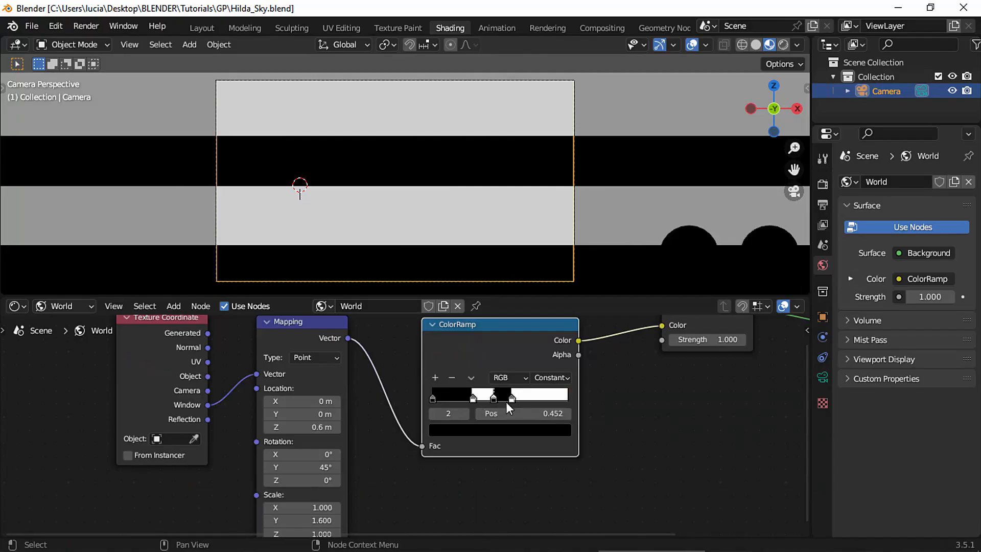
left_click(512, 398)
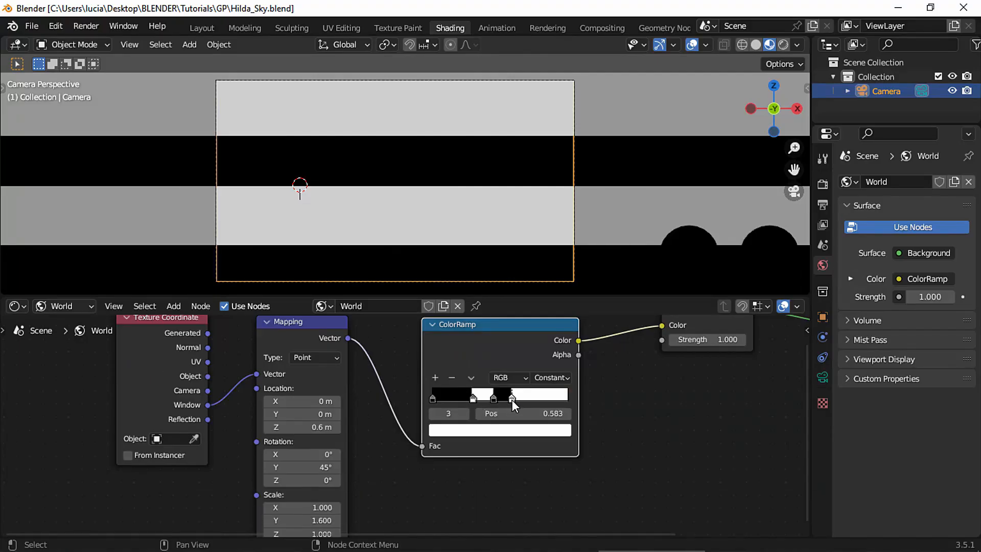
left_click(513, 430)
left_click(525, 353)
left_click(520, 369)
key("ctrl+v")
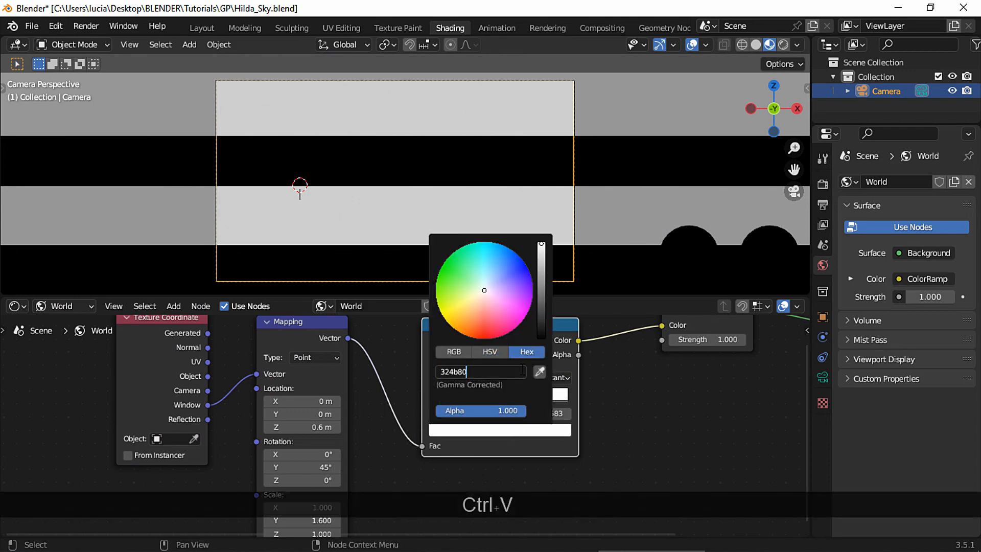
key("Return")
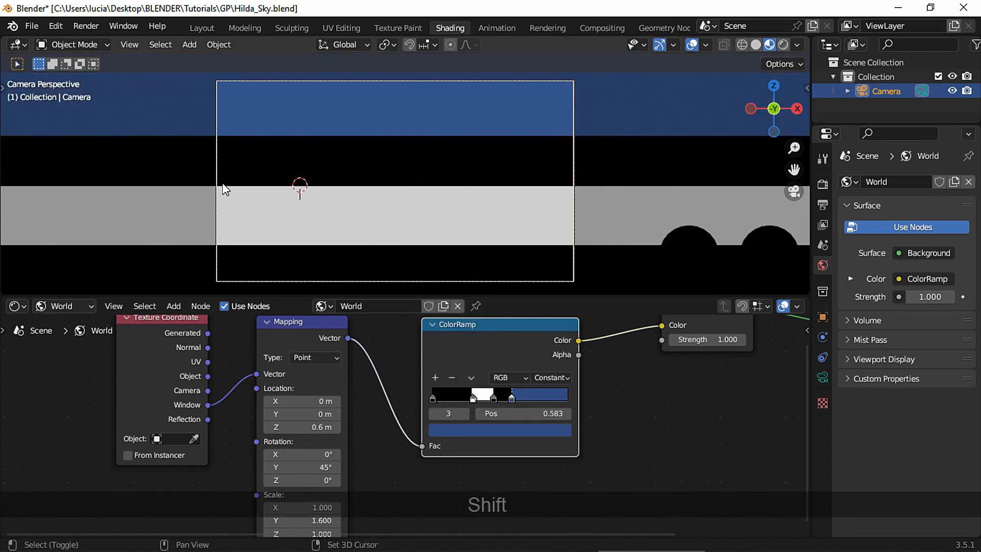
Load Hilda Ref Backg.png into the viewport as a reference image.
key("shift+a")
mouse_move(223, 214)
left_click(277, 211)
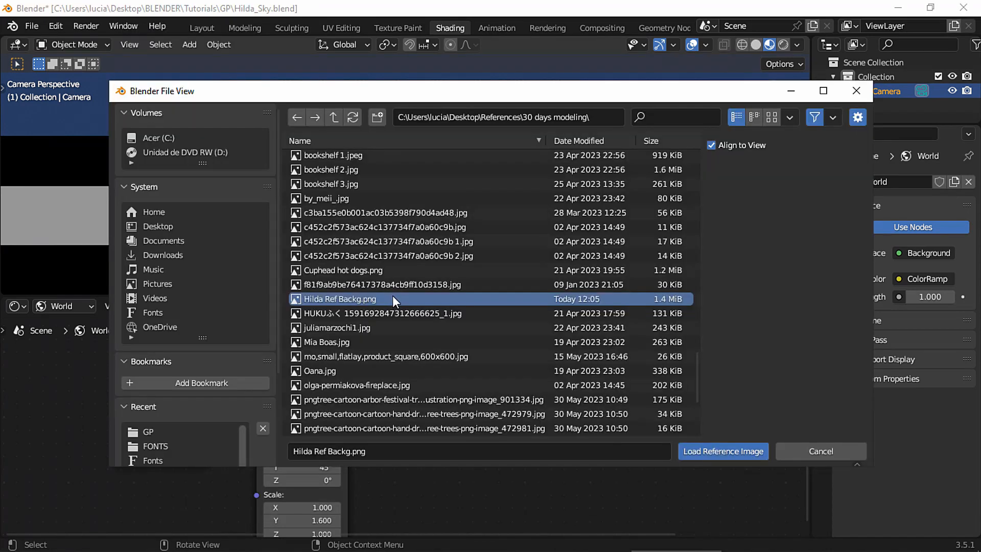
left_click(729, 452)
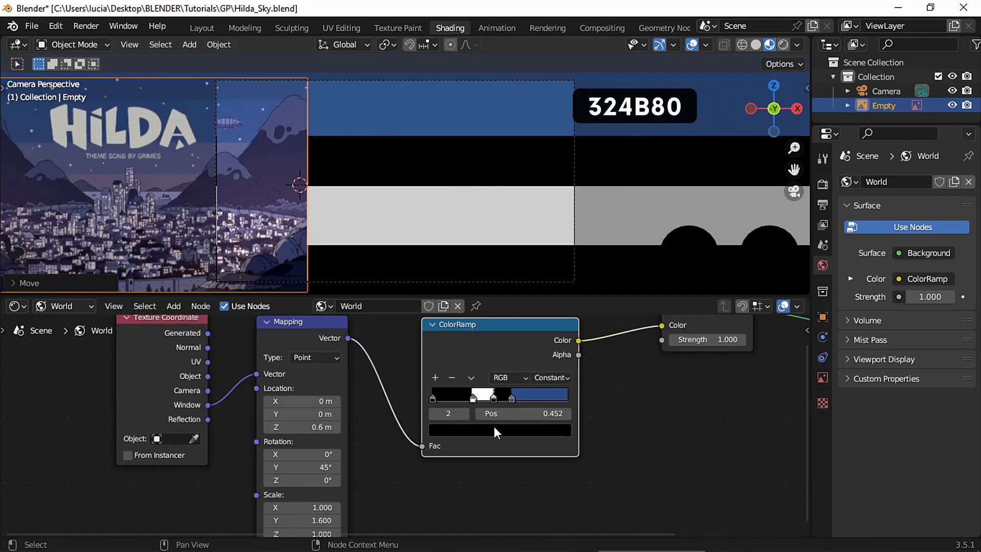
Color the ColorRamp's third and second stops with the lighter blue and purple sky tones sampled from the reference image.
left_click(493, 429)
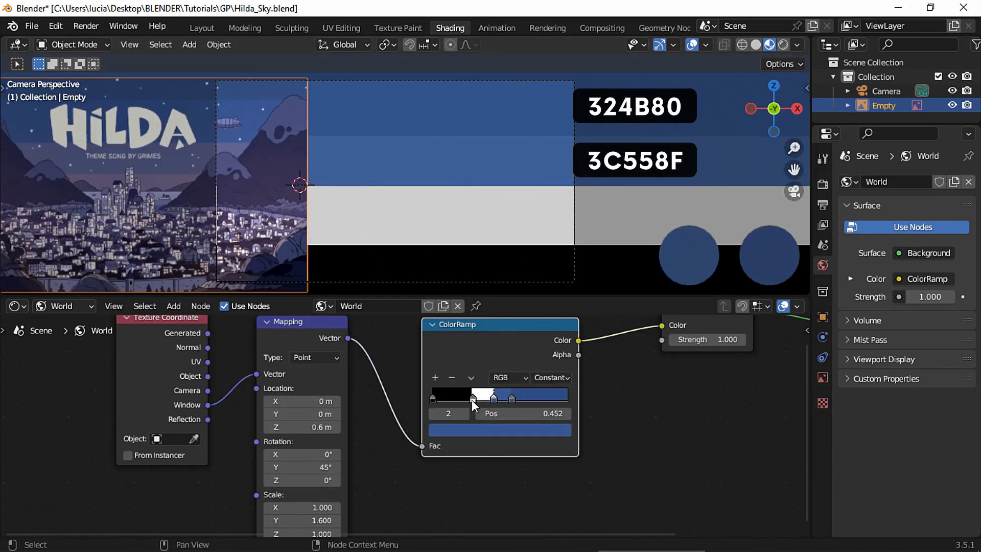
left_click(472, 399)
left_click(486, 429)
left_click(538, 372)
left_click(238, 149)
Color the ColorRamp's first stop with the lowest sky band's tone sampled from the reference image.
left_click(433, 398)
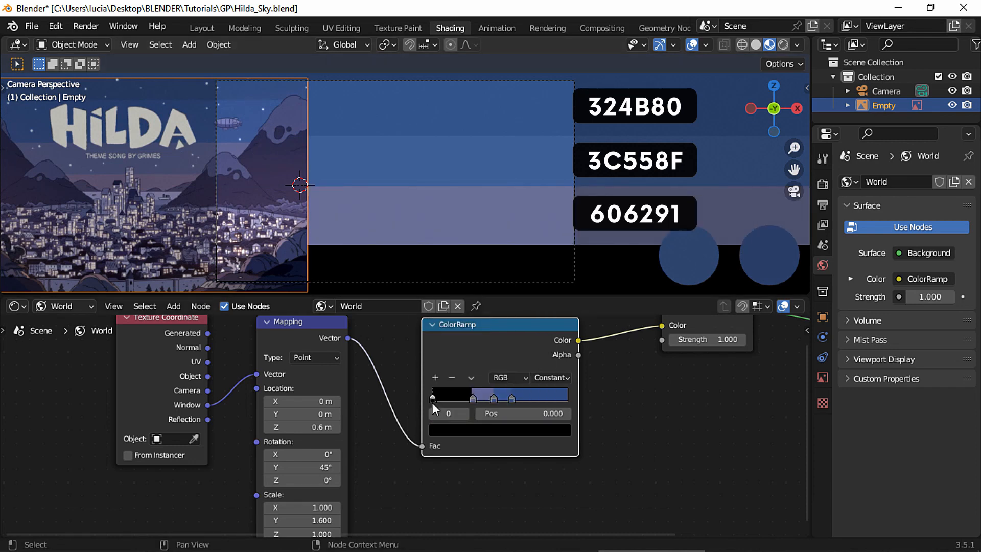
left_click(500, 430)
left_click(542, 369)
left_click(280, 194)
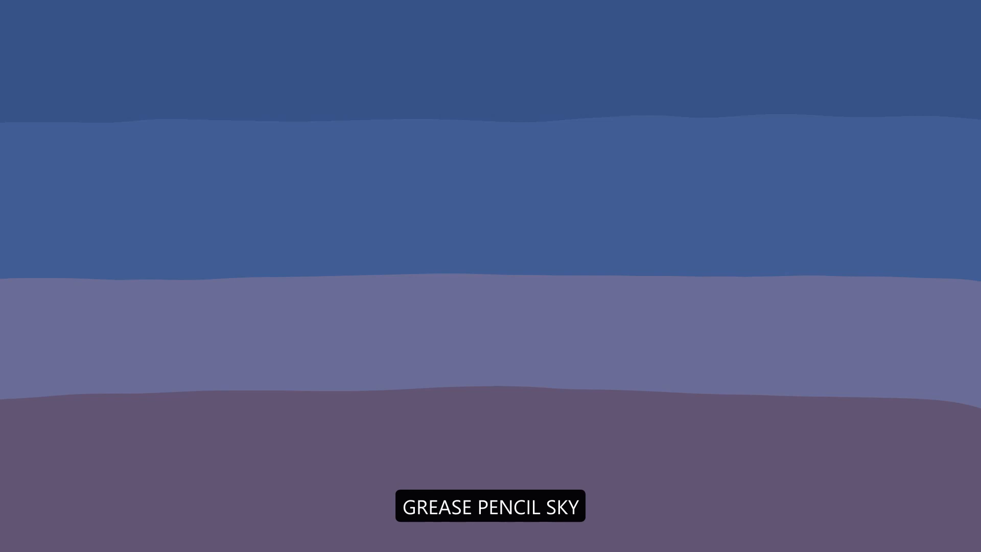
Add a blank Grease Pencil object named Sky and give it four sky-colored materials named 1 to 4 with Stroke disabled.
key("shift+a")
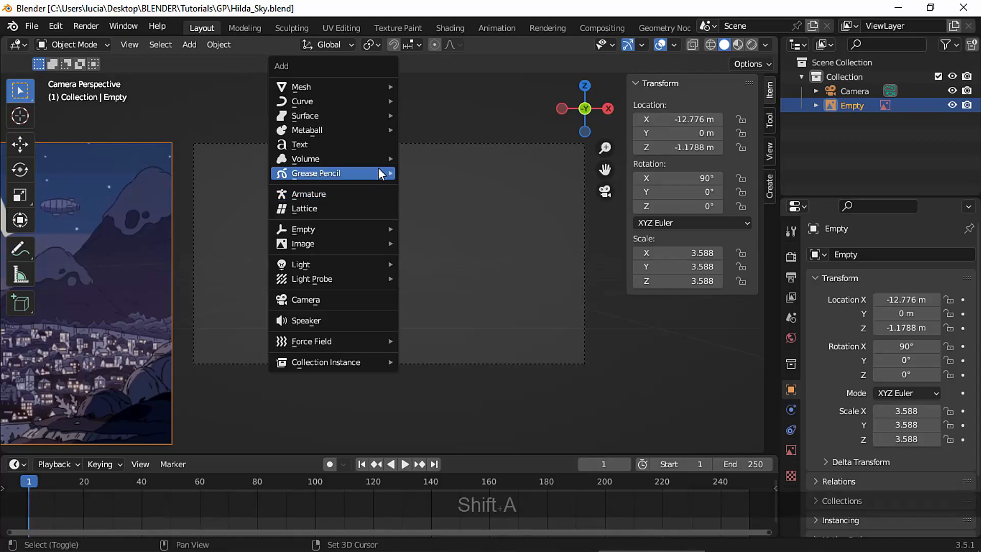
mouse_move(385, 172)
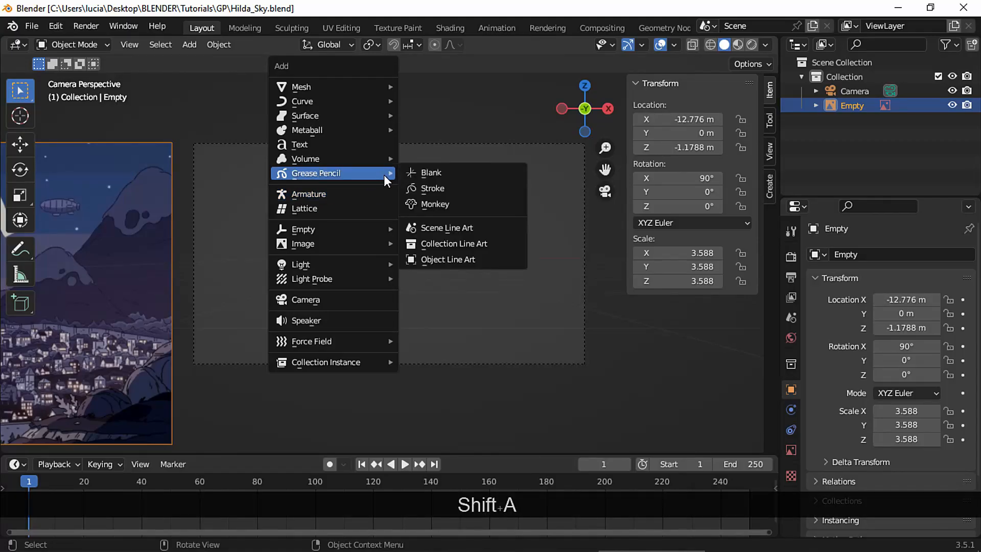
left_click(438, 174)
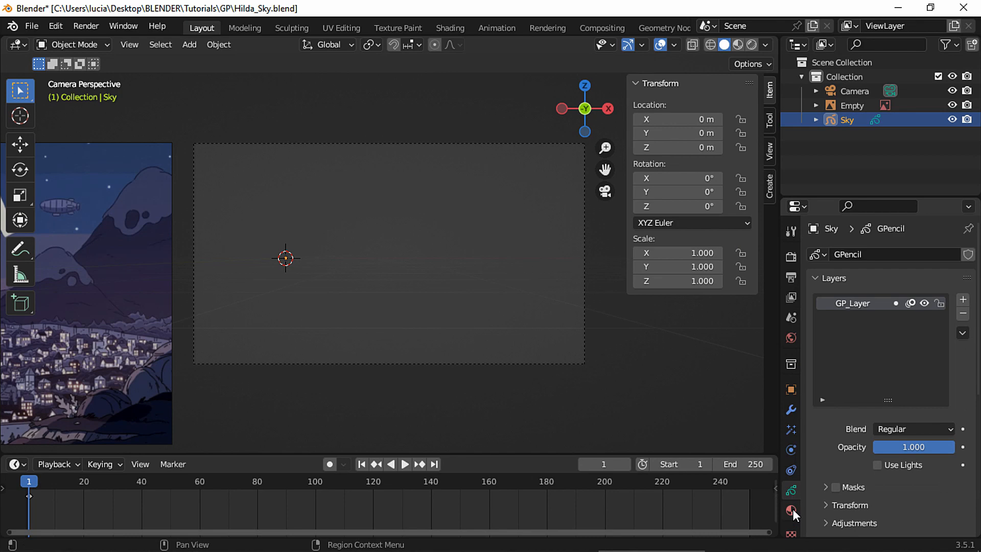
left_click(792, 510)
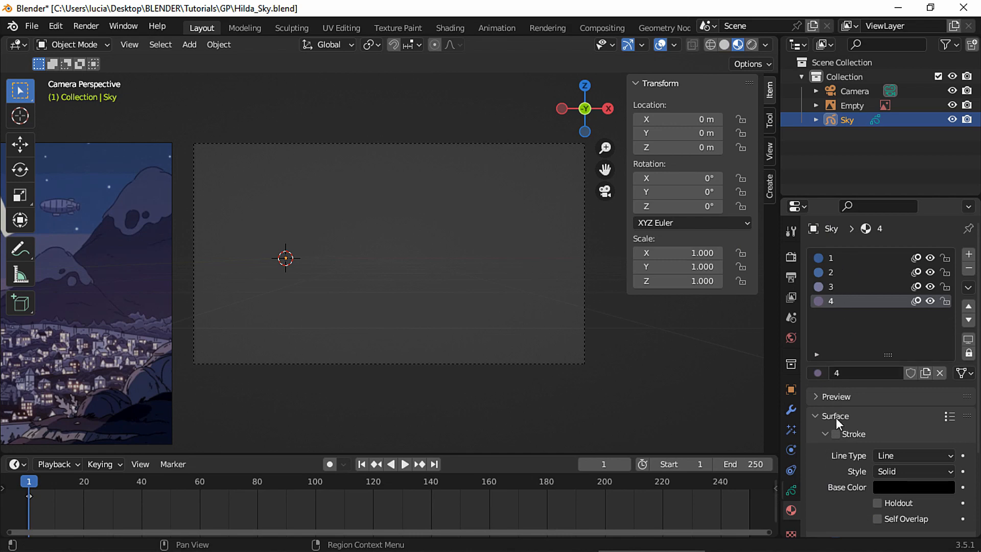
scroll(839, 422, "down", 5)
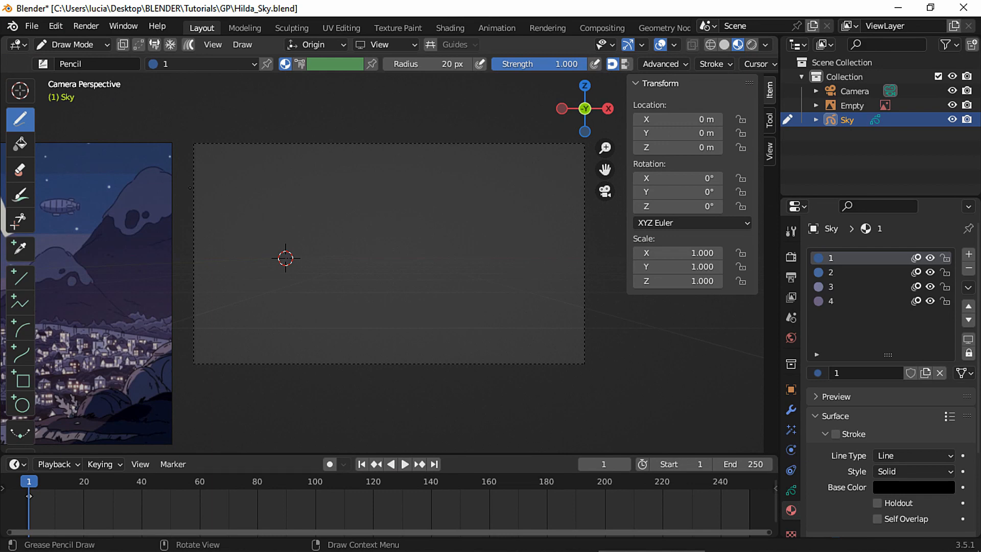
Draw the two upper sky bands across the camera frame, using material 1 for the top and material 2 below it.
mouse_move(189, 190)
left_mouse_down()
mouse_move(205, 135)
mouse_move(392, 133)
mouse_move(593, 140)
mouse_move(596, 195)
left_mouse_up()
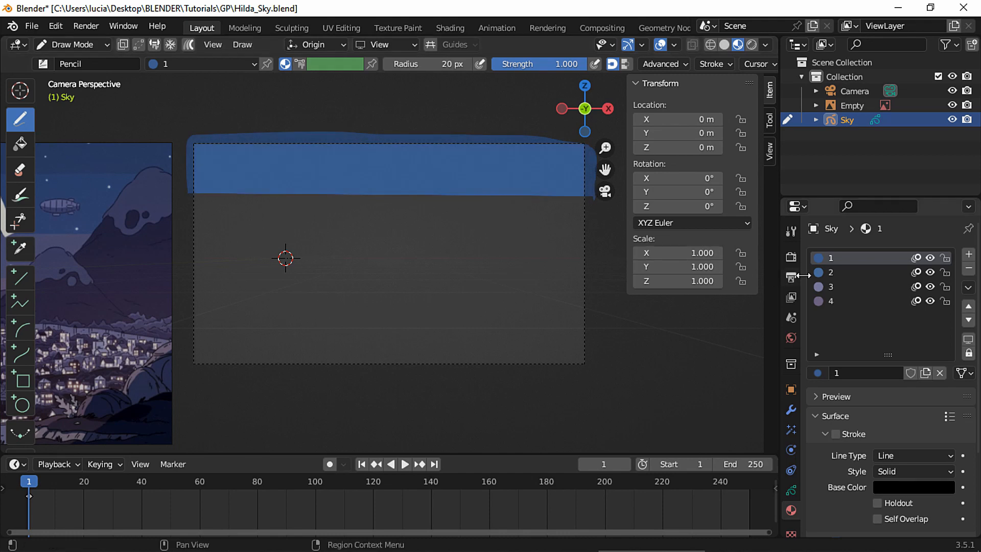
left_click(831, 272)
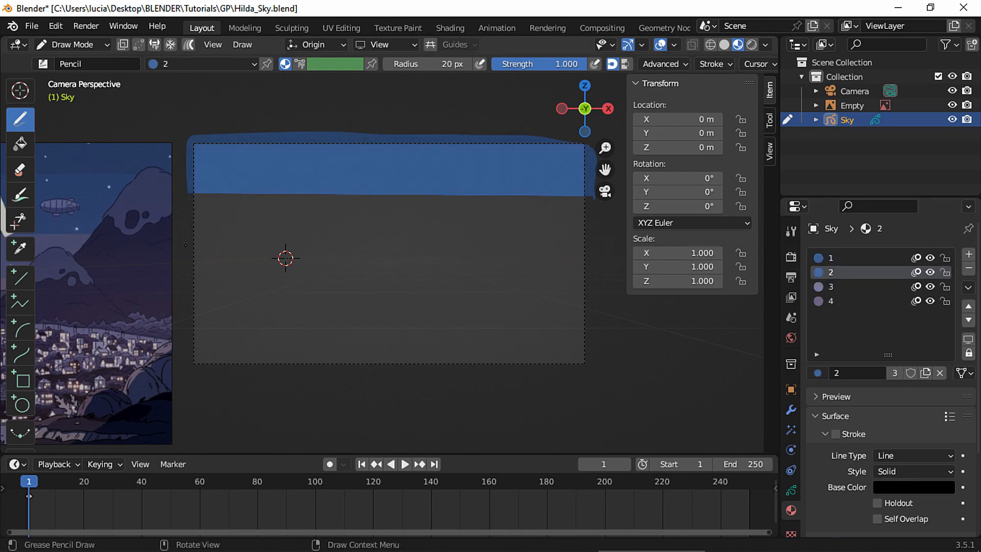
mouse_move(186, 258)
left_mouse_down()
mouse_move(552, 260)
mouse_move(603, 199)
mouse_move(442, 184)
mouse_move(186, 191)
mouse_move(184, 255)
left_mouse_up()
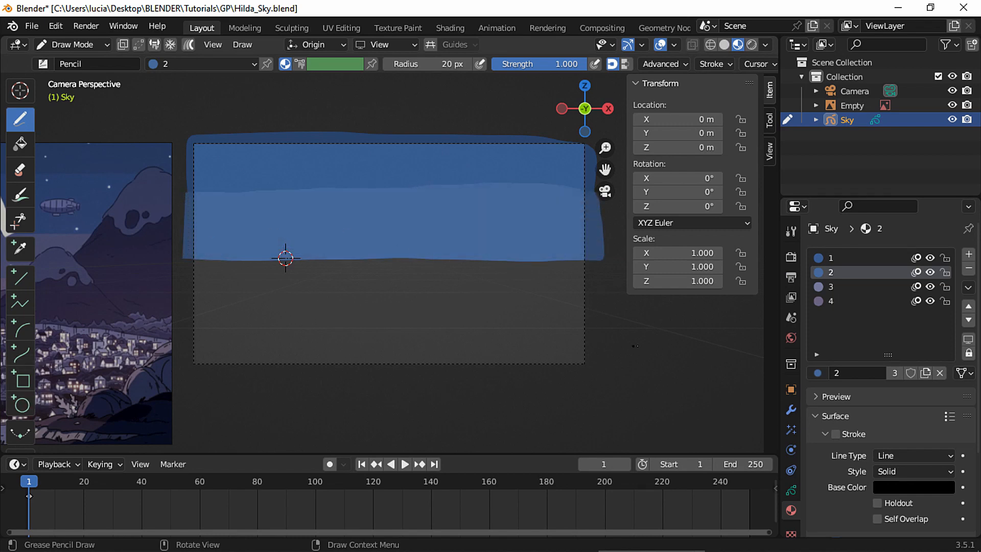
Draw the two lower sky bands down past the camera frame's bottom edge, using materials 3 and 4.
left_click(831, 286)
mouse_move(187, 319)
left_mouse_down()
mouse_move(445, 311)
mouse_move(591, 258)
mouse_move(184, 254)
left_mouse_up()
left_click(831, 301)
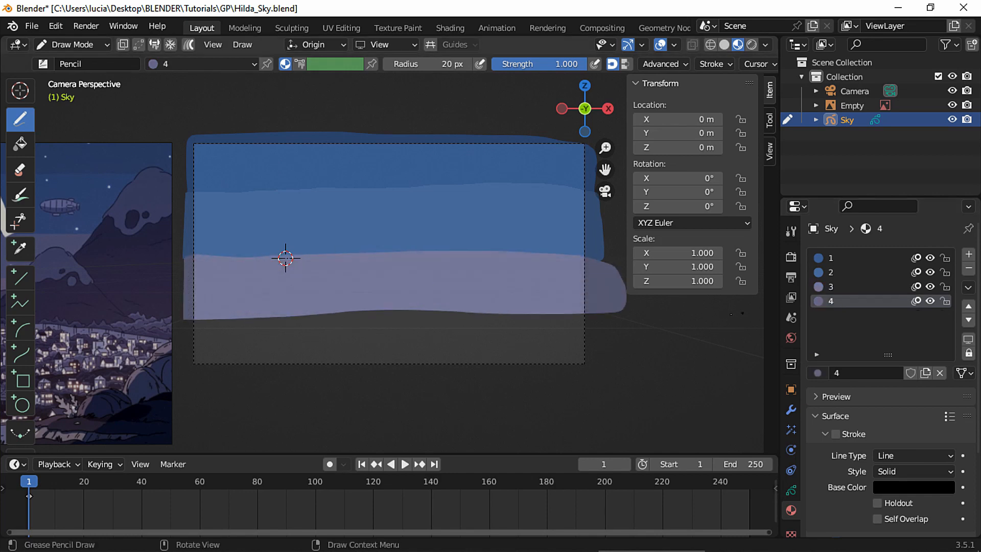
mouse_move(179, 377)
left_mouse_down()
mouse_move(448, 378)
mouse_move(605, 327)
mouse_move(409, 301)
mouse_move(180, 310)
left_mouse_up()
In Sculpt Mode, push the boundaries between the sky bands into gentle, irregular waves with a 25 px brush.
left_click(74, 45)
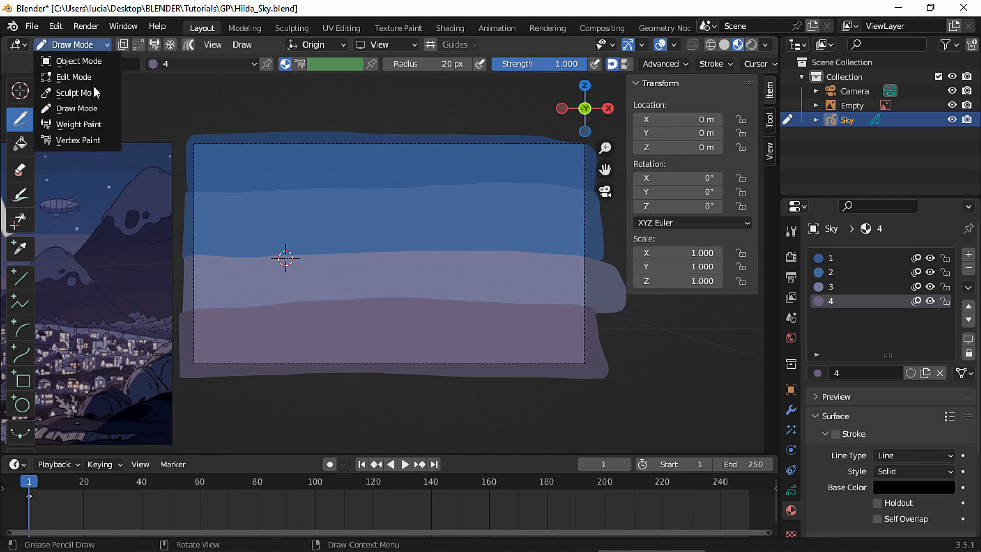
left_click(88, 91)
left_click_drag(389, 190, 355, 192)
left_click_drag(366, 192, 274, 190)
left_click_drag(445, 186, 491, 183)
left_click_drag(526, 182, 565, 190)
left_click_drag(473, 185, 394, 192)
left_click_drag(235, 262, 199, 262)
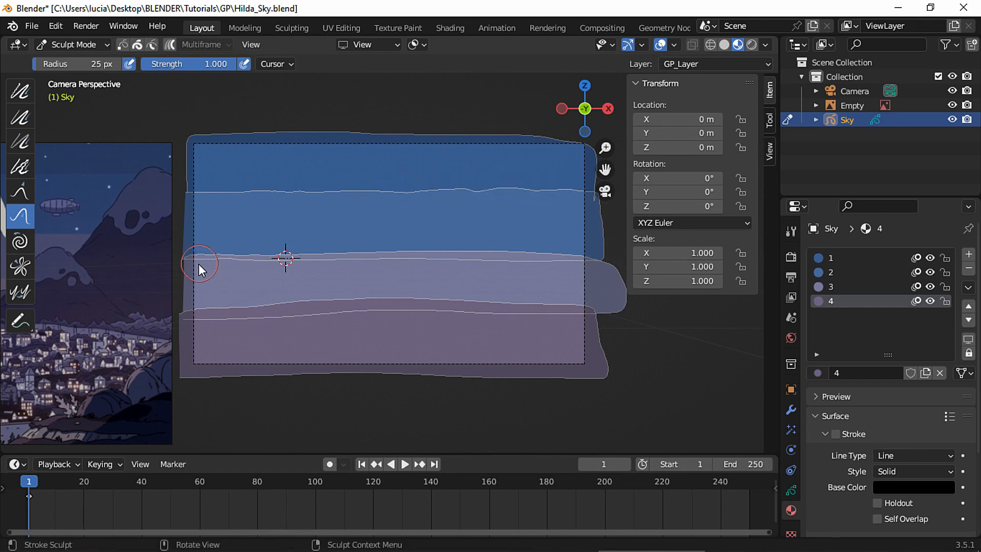
left_click_drag(396, 255, 446, 253)
mouse_move(454, 254)
left_mouse_down()
mouse_move(543, 254)
mouse_move(306, 258)
left_mouse_up()
left_click_drag(200, 310, 425, 306)
left_click_drag(575, 306, 480, 305)
Smooth the sculpted boundaries between the sky bands with the Smooth brush.
left_click(20, 91)
left_click_drag(252, 194, 580, 192)
mouse_move(255, 255)
left_mouse_down()
mouse_move(451, 257)
mouse_move(535, 307)
left_mouse_up()
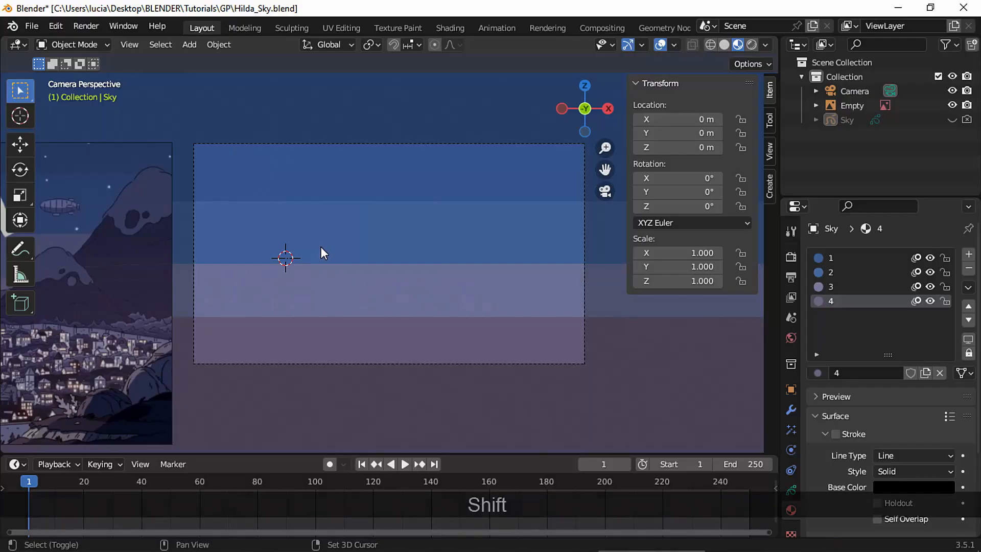
Add a blank Grease Pencil object named Moon with a Moon material that has Stroke disabled and a solid white fill.
key("shift+a")
mouse_move(312, 335)
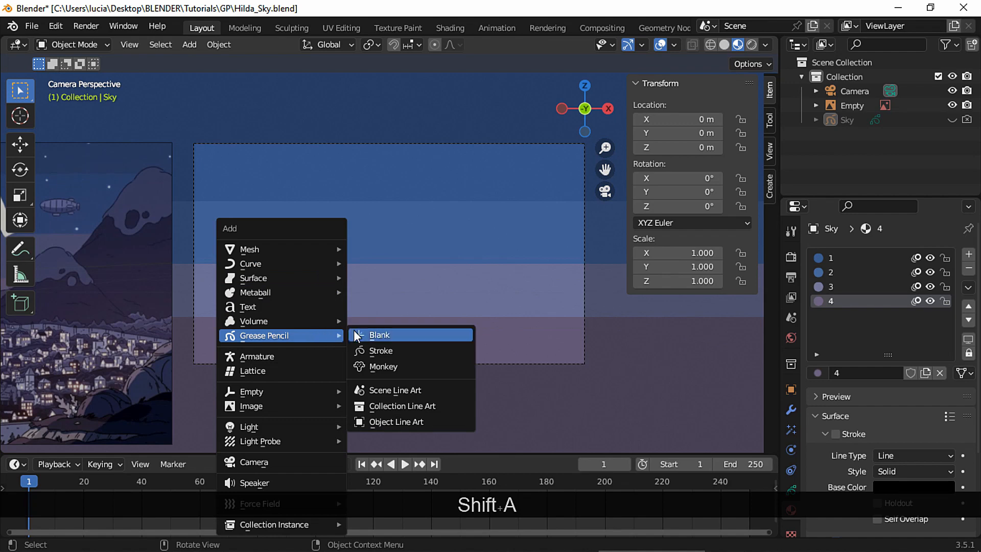
left_click(357, 337)
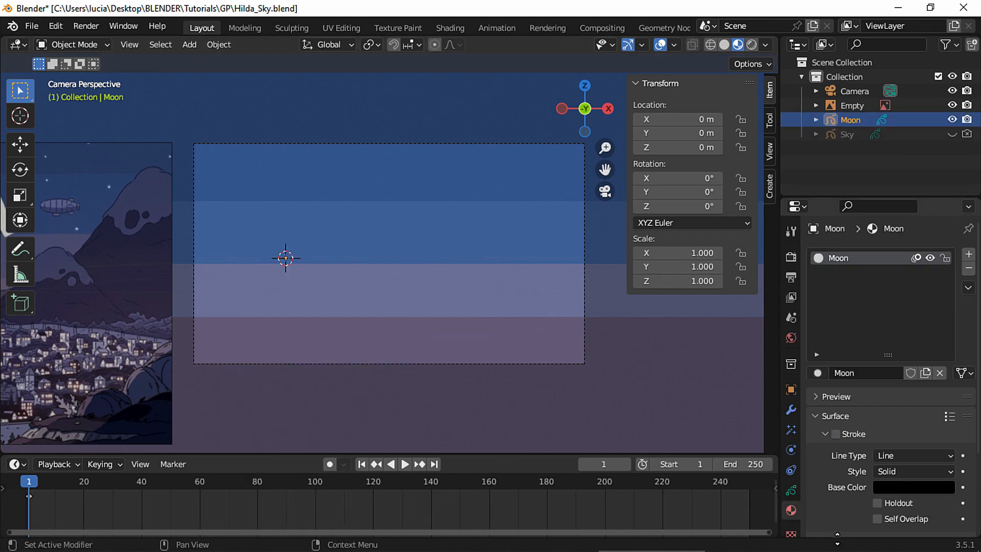
scroll(830, 367, "down", 4)
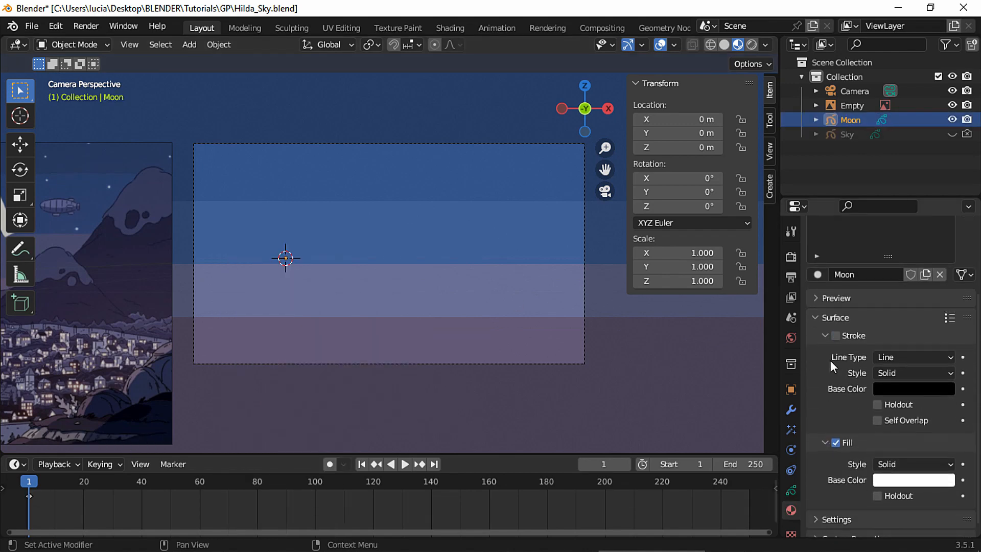
Draw a filled circle with the Circle tool in the upper-left area of the camera frame as the moon.
left_click(834, 442)
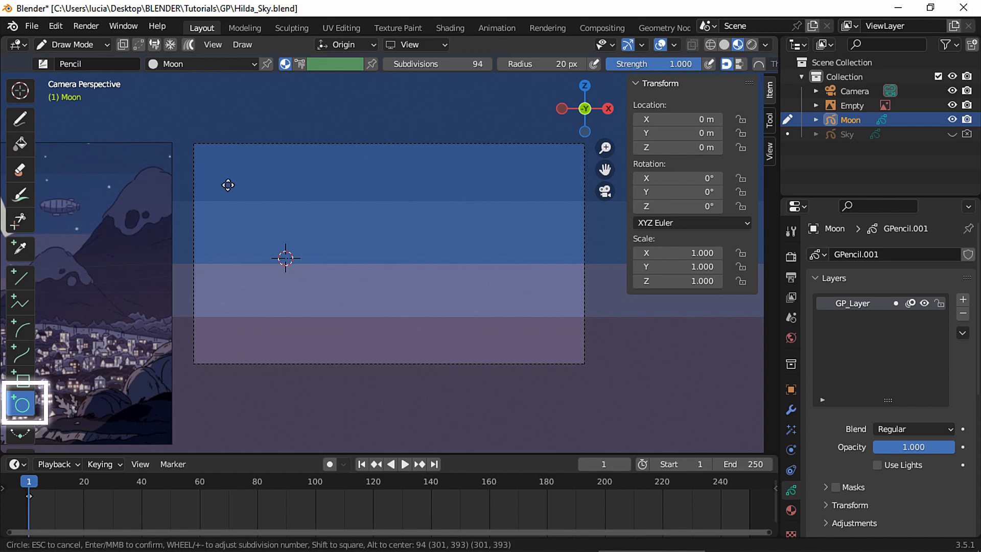
mouse_move(216, 171)
left_mouse_down()
mouse_move(274, 240)
mouse_move(269, 231)
left_mouse_up()
left_click(257, 215)
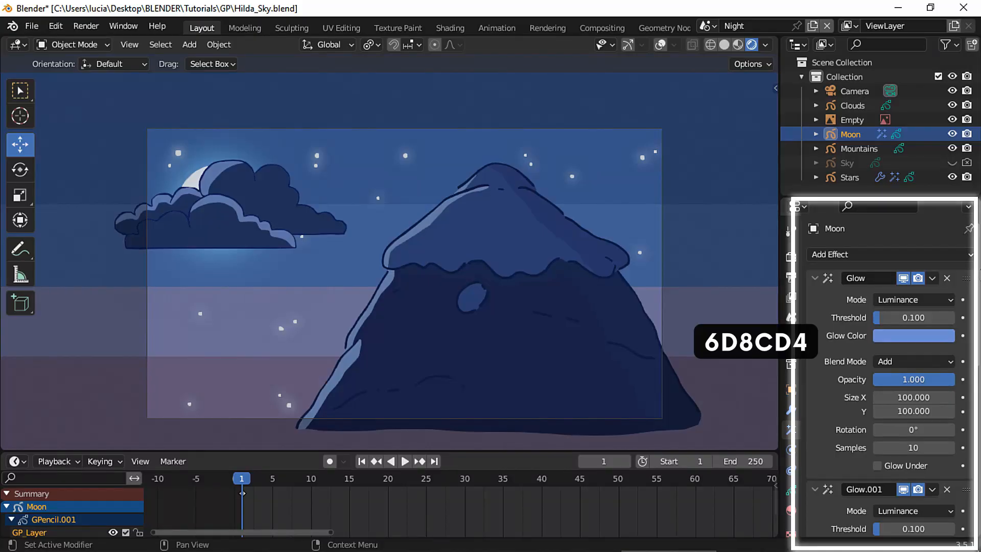
In the finished Night scene, examine the settings of the Moon's Glow, Glow.001 and Glow.002 effects.
scroll(890, 373, "down", 4)
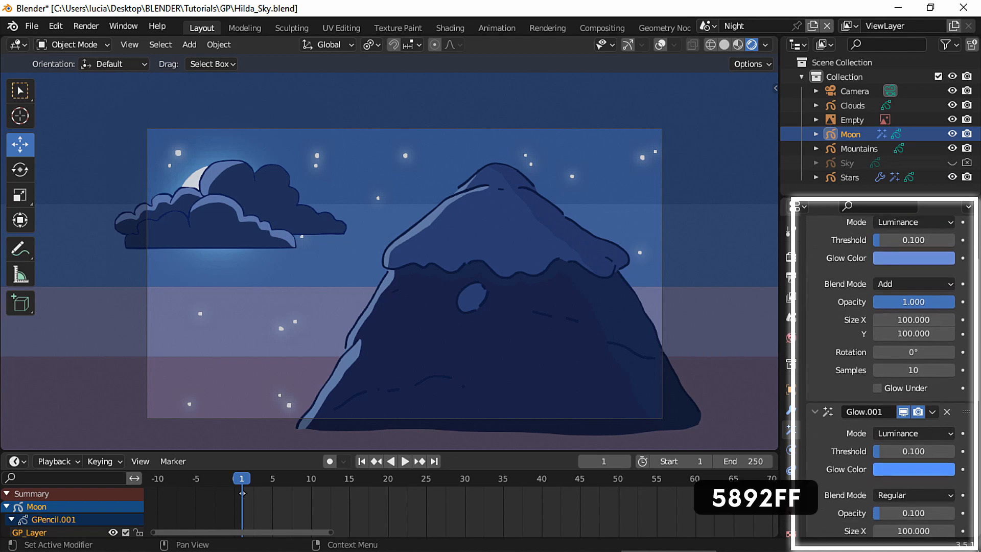
scroll(889, 373, "down", 6)
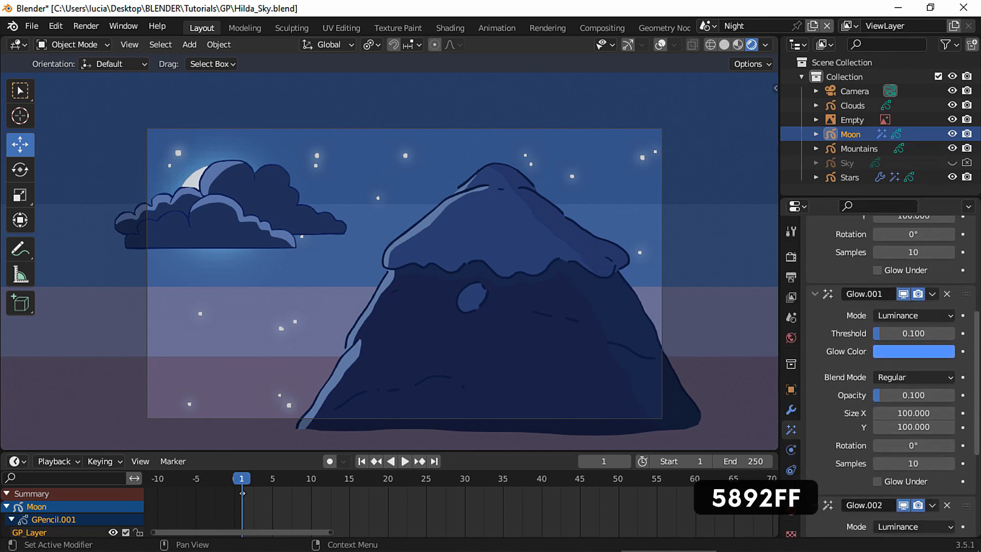
scroll(890, 373, "down", 8)
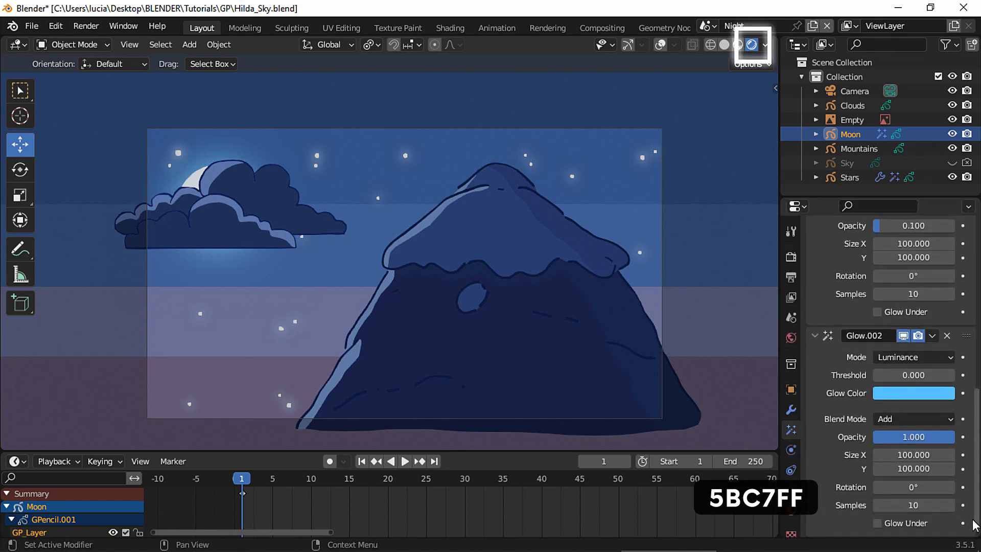
scroll(975, 526, "up", 8)
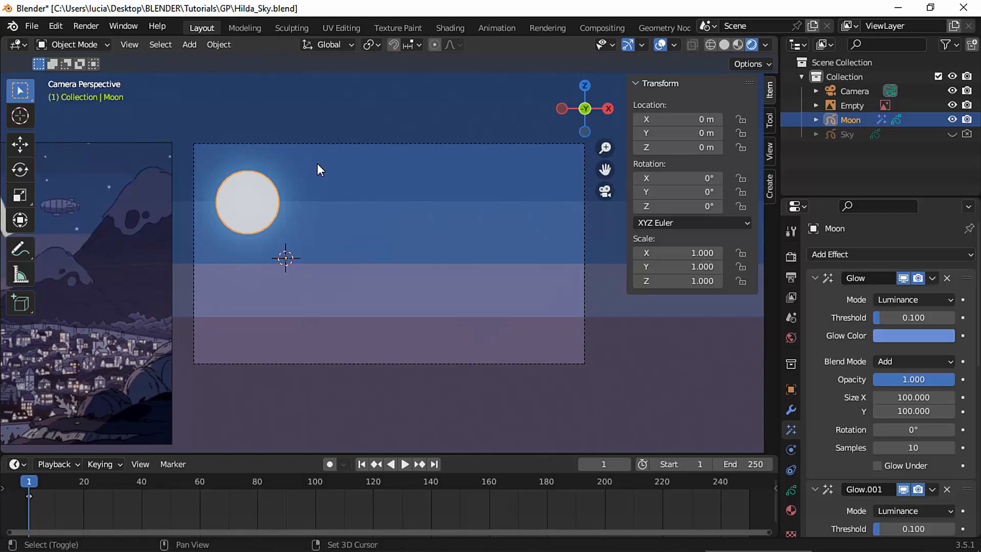
Add a blank Grease Pencil object named Stars with Use Lights off and a Stars material with a solid white stroke.
key("shift+a")
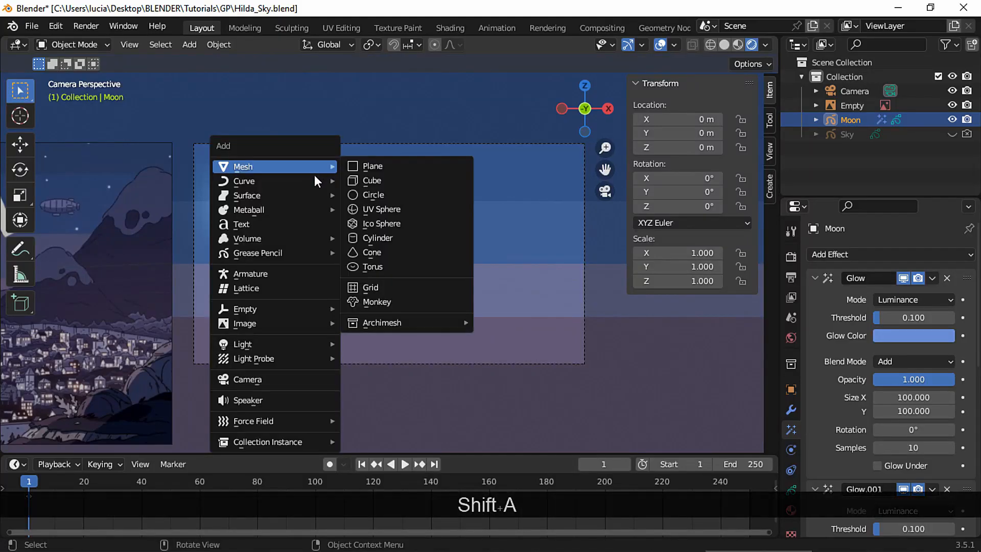
mouse_move(320, 253)
left_click(358, 253)
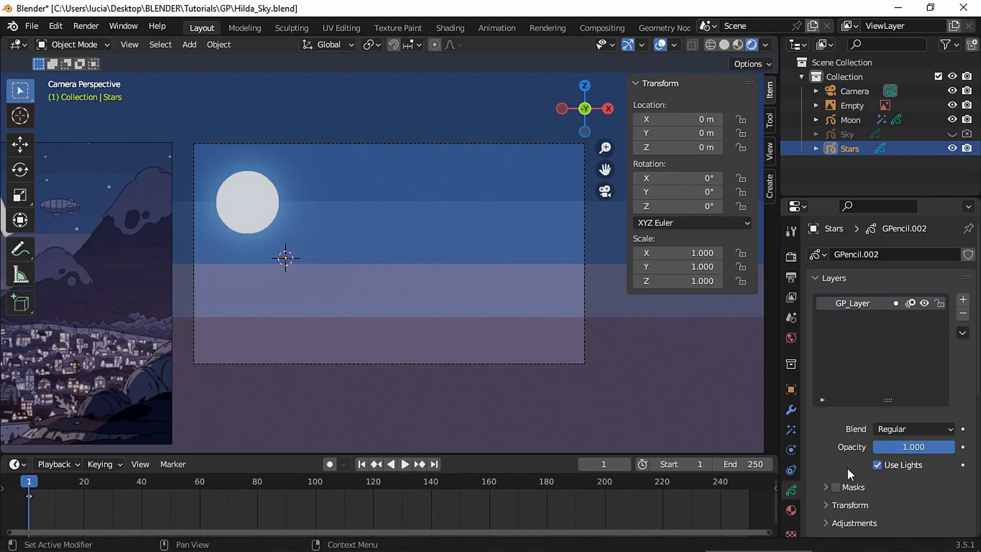
left_click(878, 465)
left_click(790, 511)
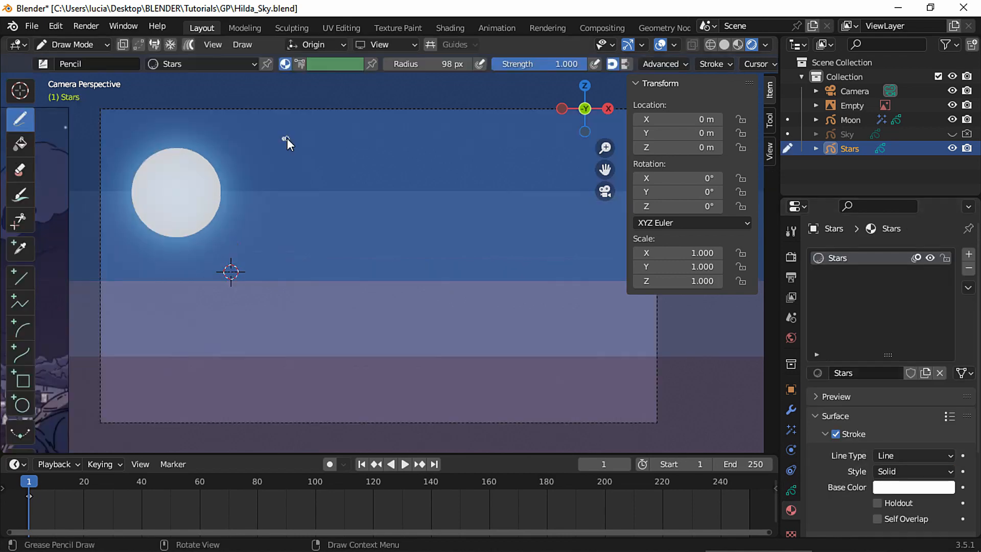
In Draw Mode, dot stars across all the sky bands inside the camera frame with the Pencil at 98 px radius.
left_click(285, 138)
left_click(350, 184)
left_click(379, 139)
key("n")
left_click(633, 244)
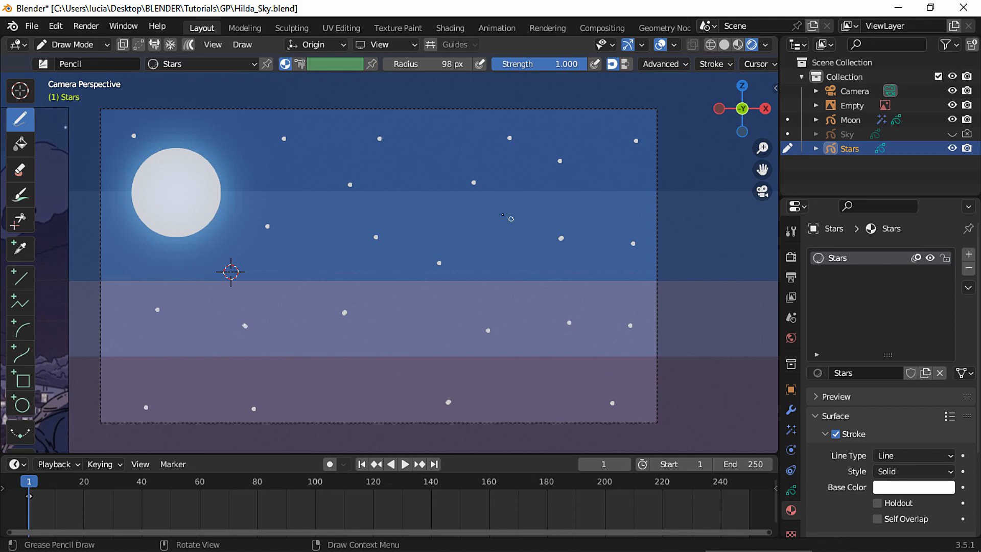
Reduce the Pencil radius and add smaller companion stars beside some of the existing ones.
key("f")
left_click(497, 173)
left_click(516, 149)
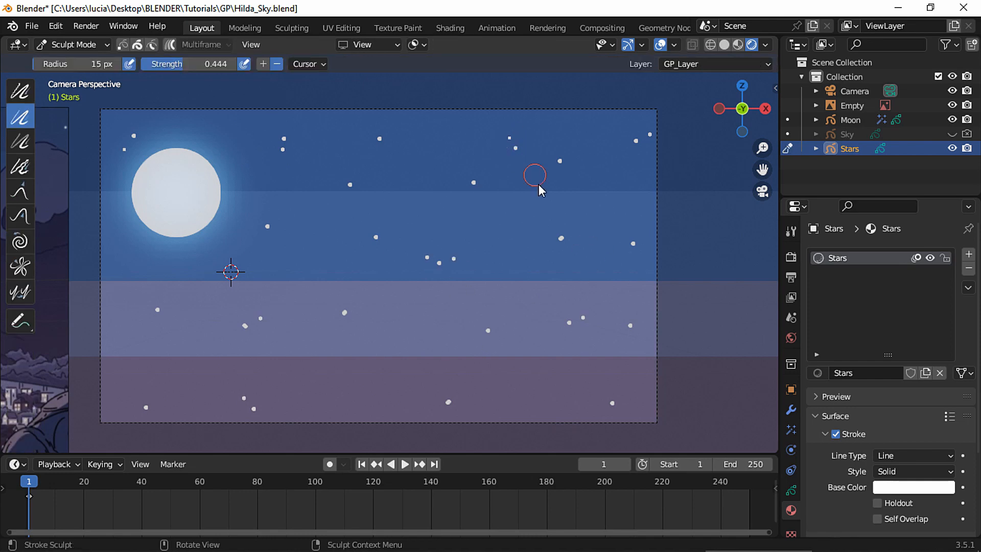
In Sculpt Mode, thin scattered stars with the Thickness brush set to subtract, at 15 px radius and 0.444 strength.
left_click(268, 226)
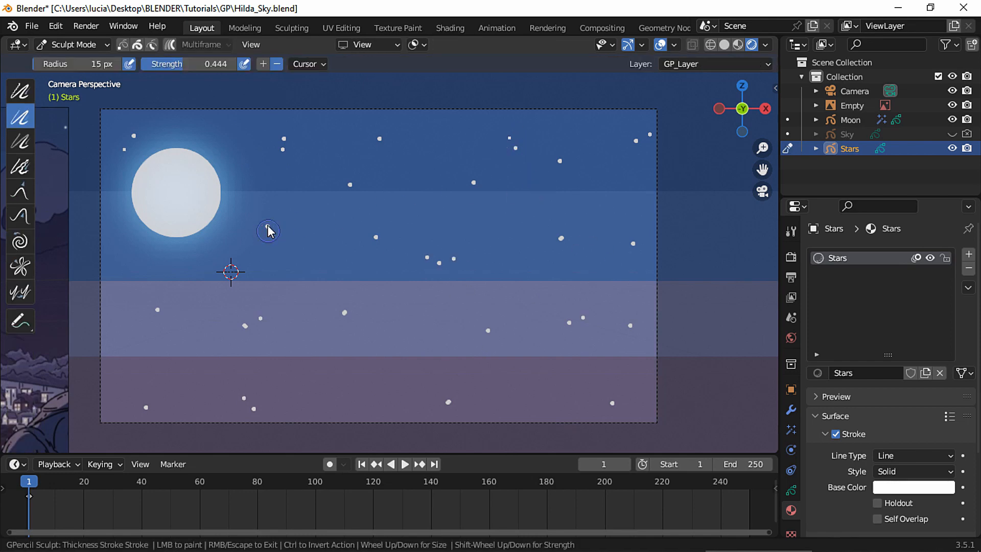
left_click(455, 259)
left_click(244, 327)
left_click_drag(247, 337, 153, 412)
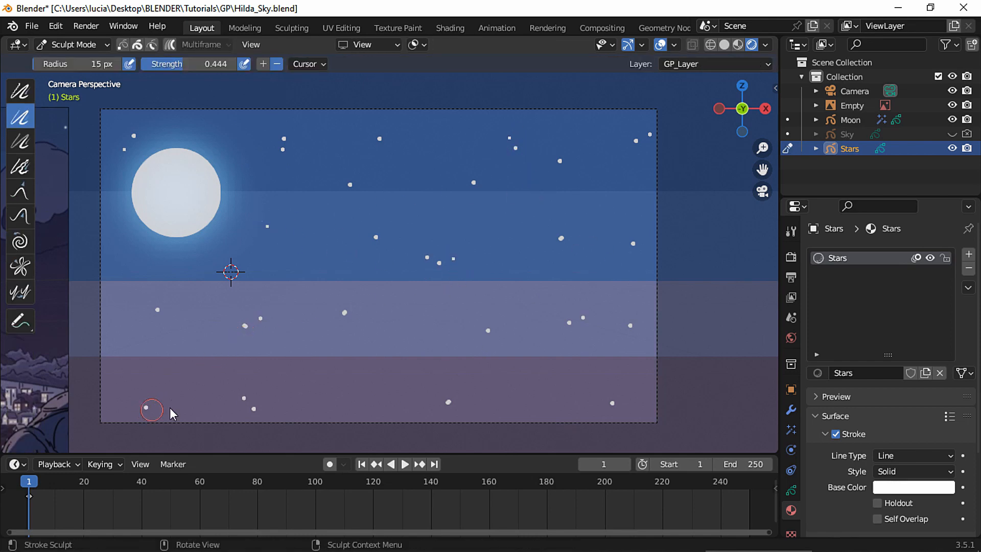
left_click_drag(568, 322, 571, 325)
Switch the Thickness brush to Add and enlarge several scattered stars across the sky.
left_click(264, 64)
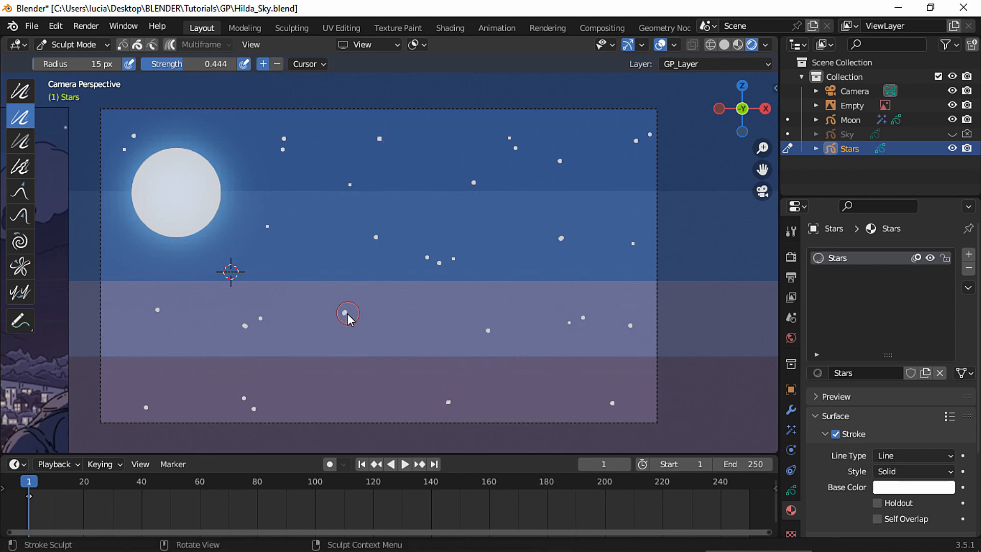
left_click(134, 140)
left_click(284, 139)
left_click(635, 141)
left_click(561, 238)
left_click(440, 263)
left_click(251, 407)
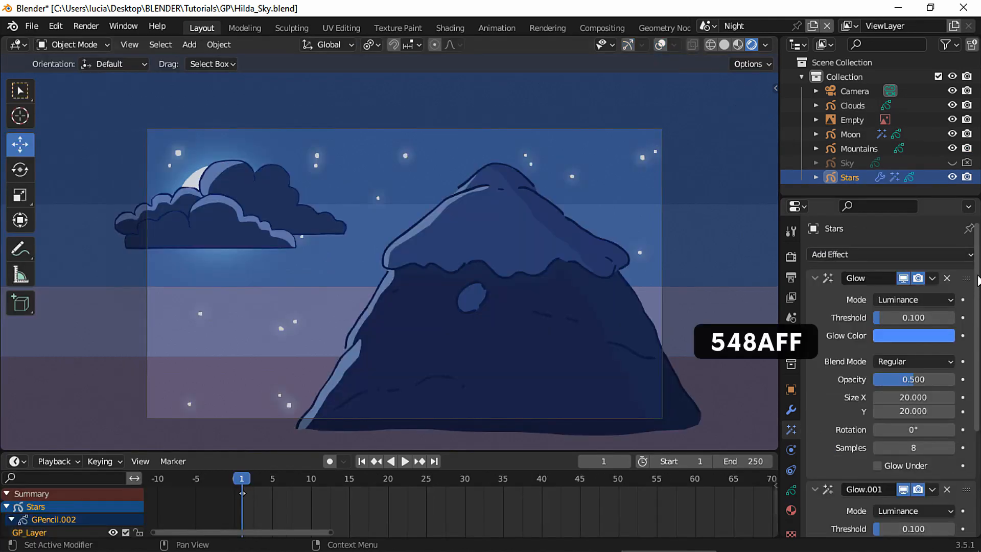
In the finished Night scene, examine the settings of the Stars object's Glow and Glow.001 effects.
scroll(978, 281, "down", 4)
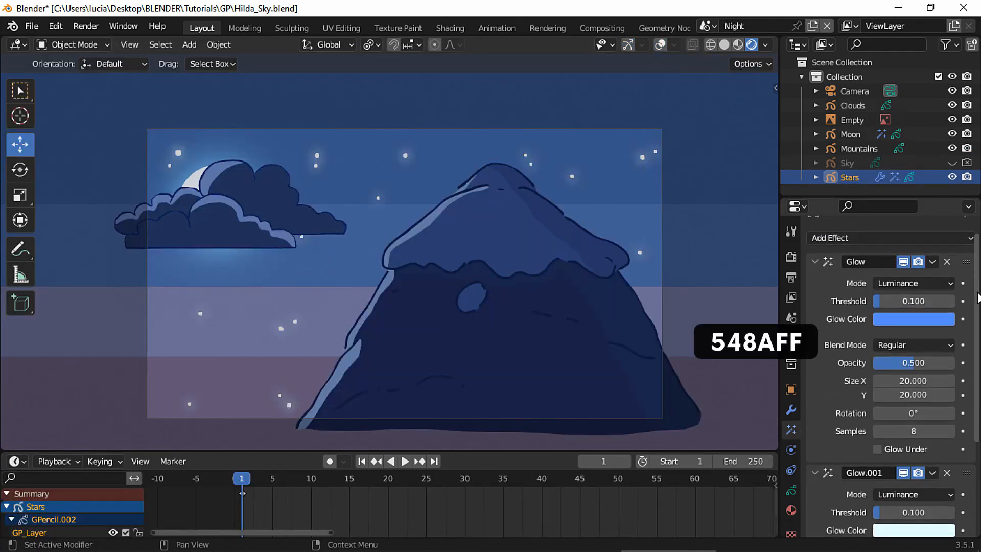
left_click_drag(978, 331, 977, 420)
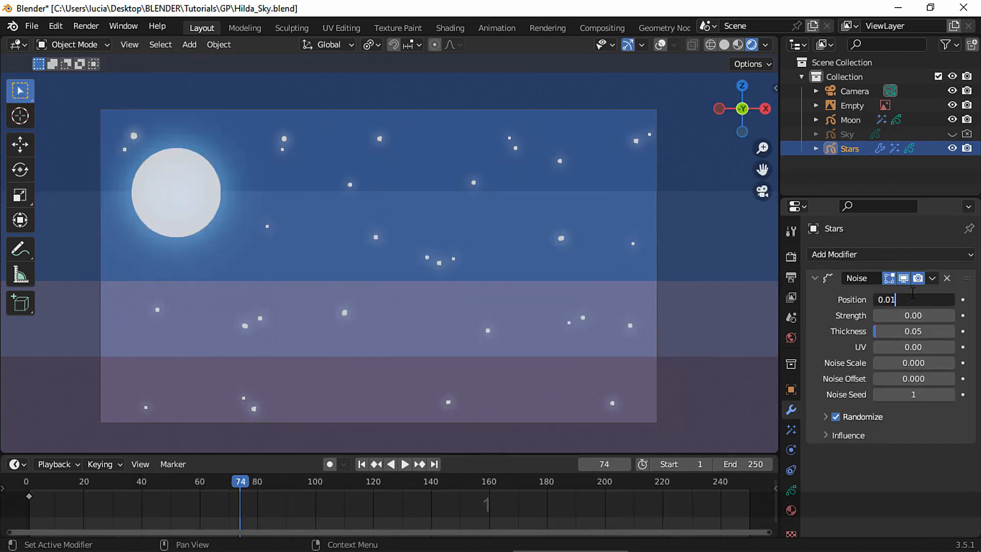
Set the Position of the Stars object's Noise modifier to 0.01 and play back the animation.
key("Return")
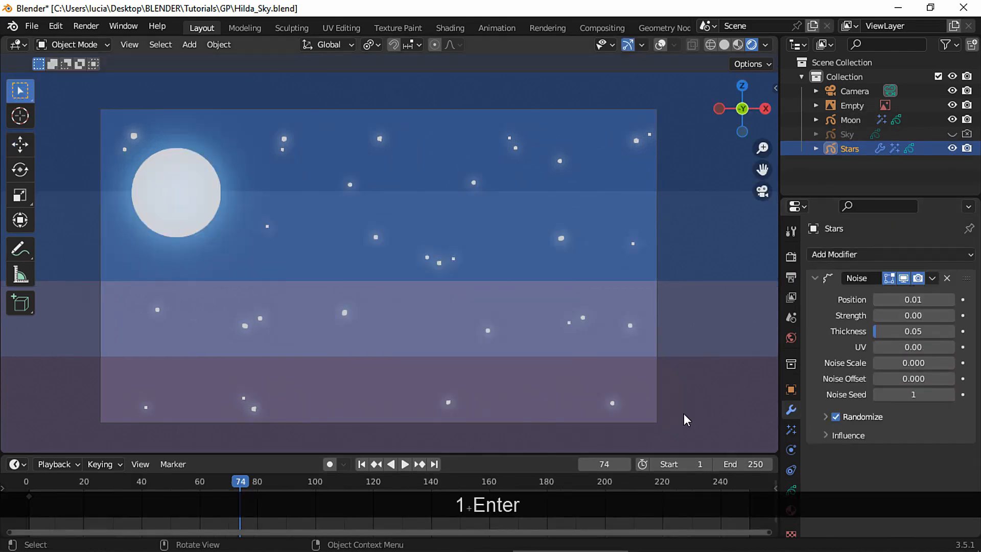
key("space")
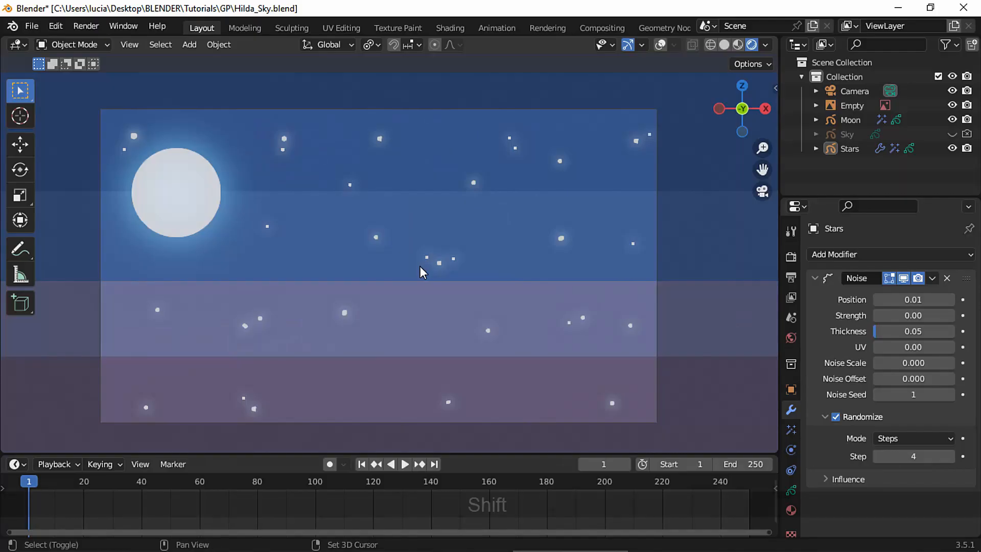
Add a blank Grease Pencil object for the clouds.
key("shift+a")
mouse_move(409, 346)
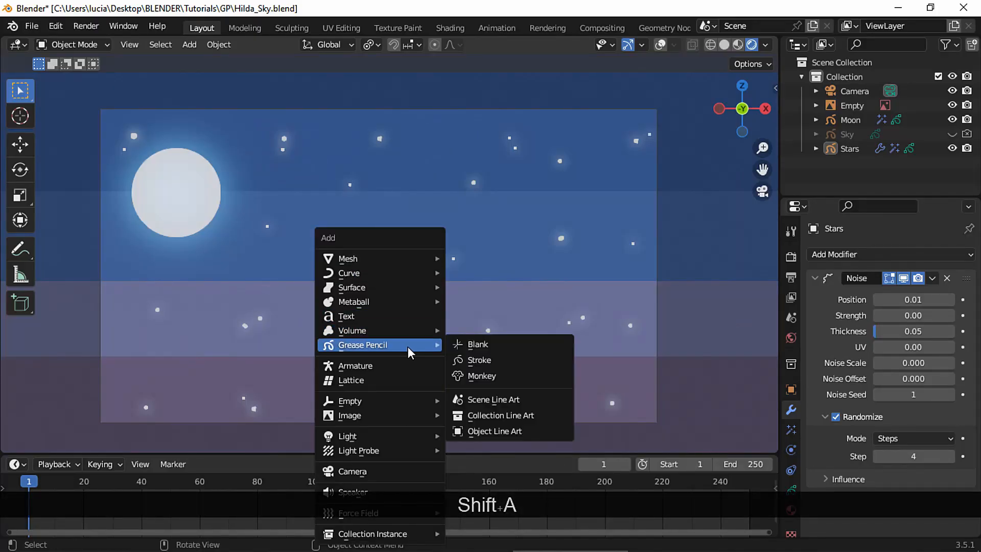
left_click(483, 341)
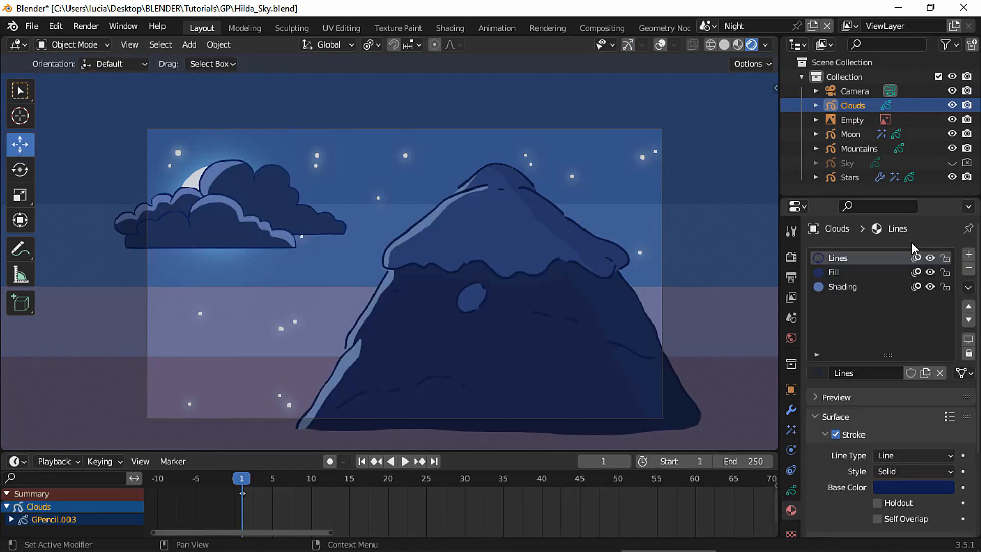
In the Night scene, toggle the visibility of the Clouds' Lines, Fill and Shading materials to examine what each one covers.
left_click(931, 257)
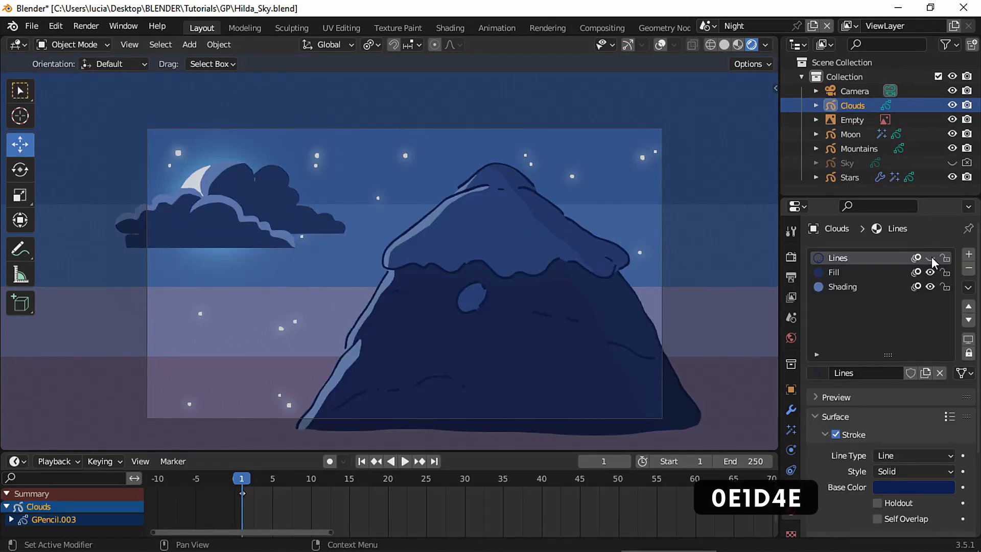
left_click(930, 258)
left_click(931, 257)
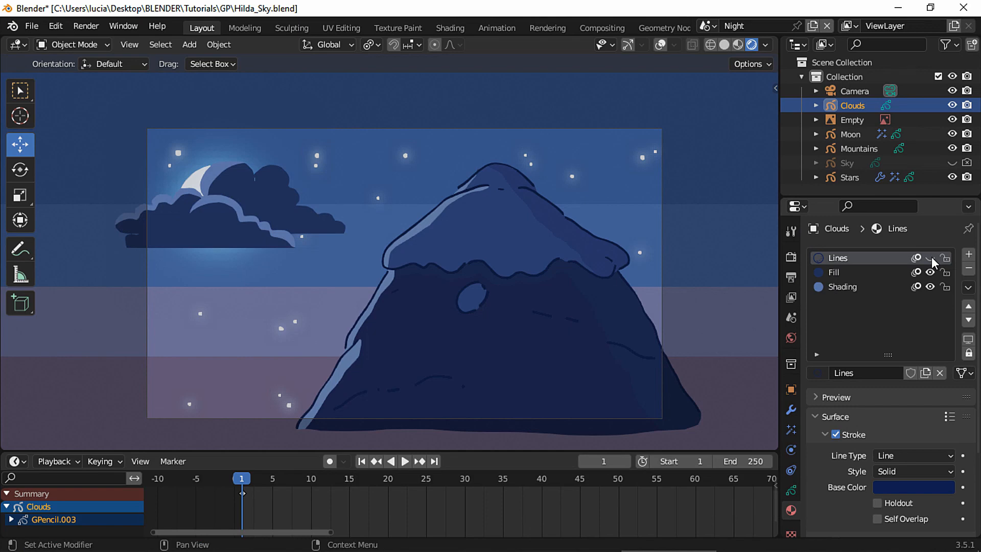
left_click(931, 257)
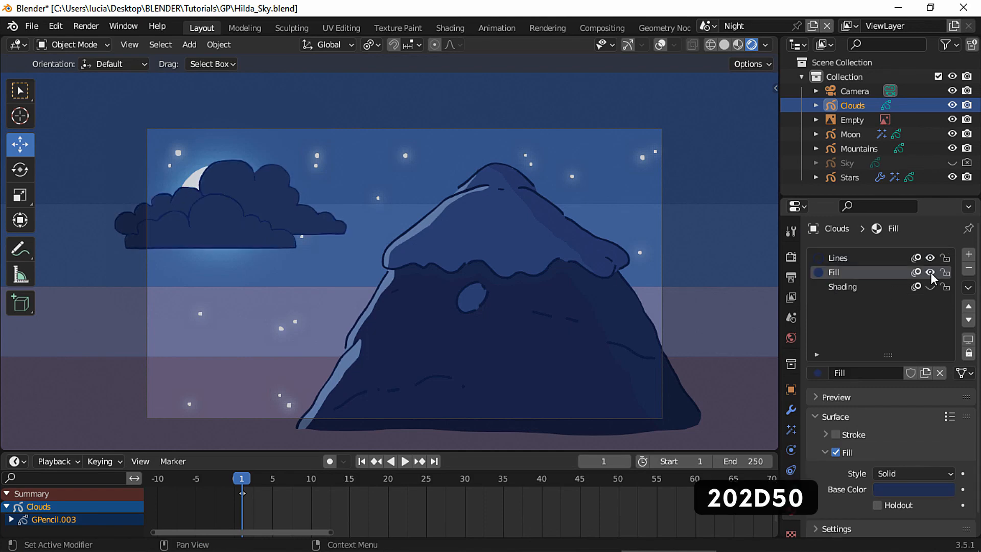
left_click(931, 272)
left_click(930, 272)
left_click(930, 288)
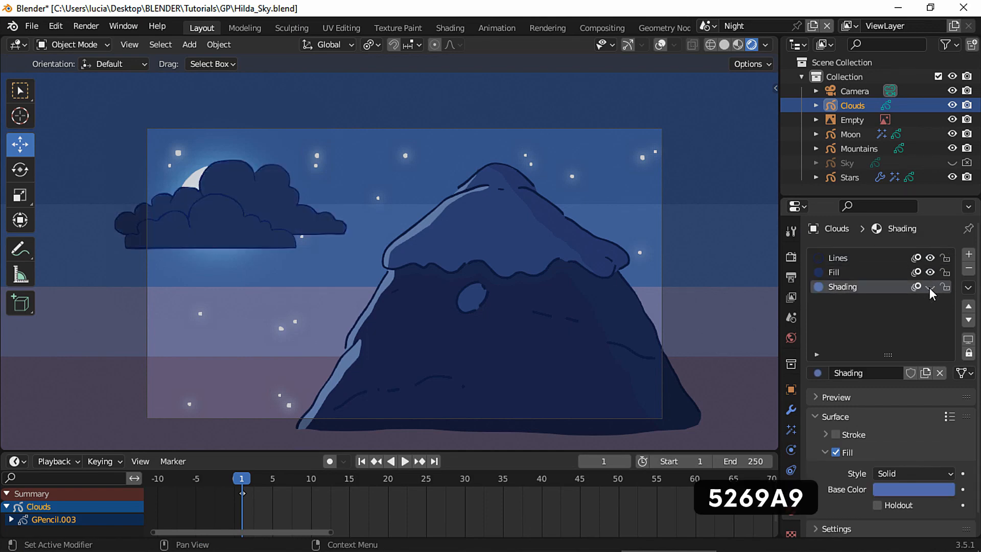
left_click(931, 287)
left_click(930, 287)
left_click(930, 288)
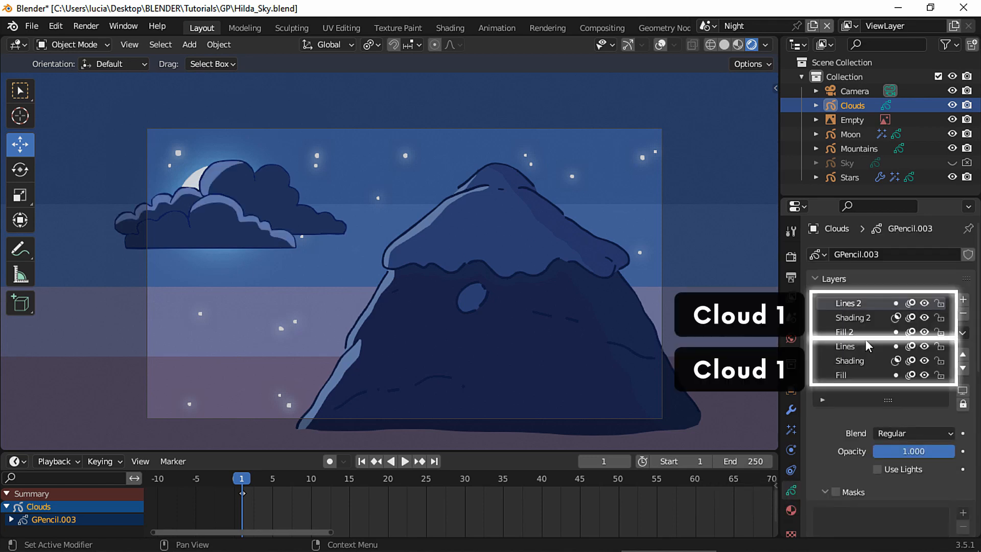
Toggle the Clouds layers Lines 2, Shading 2 and Fill 2 to examine the front cloud's parts, ending with all three hidden.
left_click(925, 303)
left_click(925, 303)
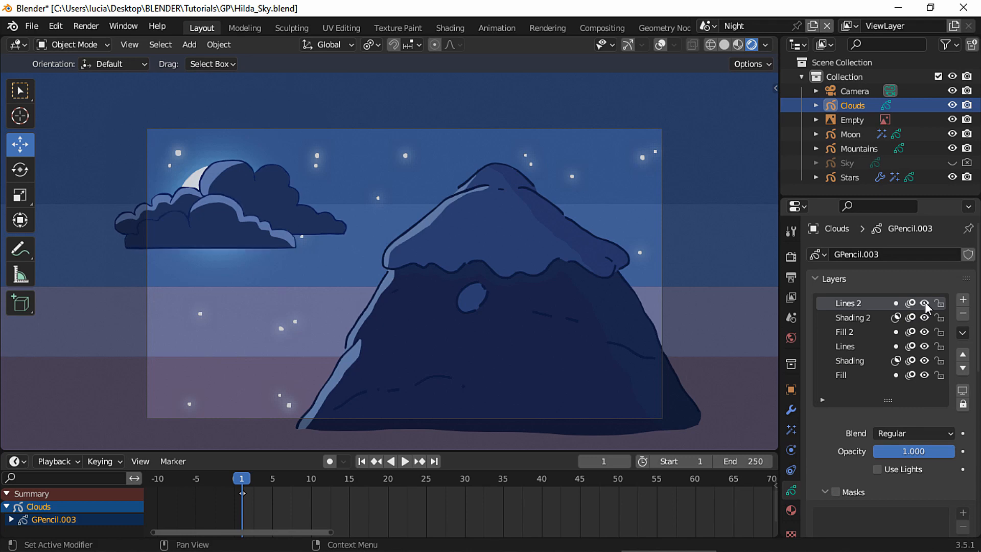
left_click(925, 303)
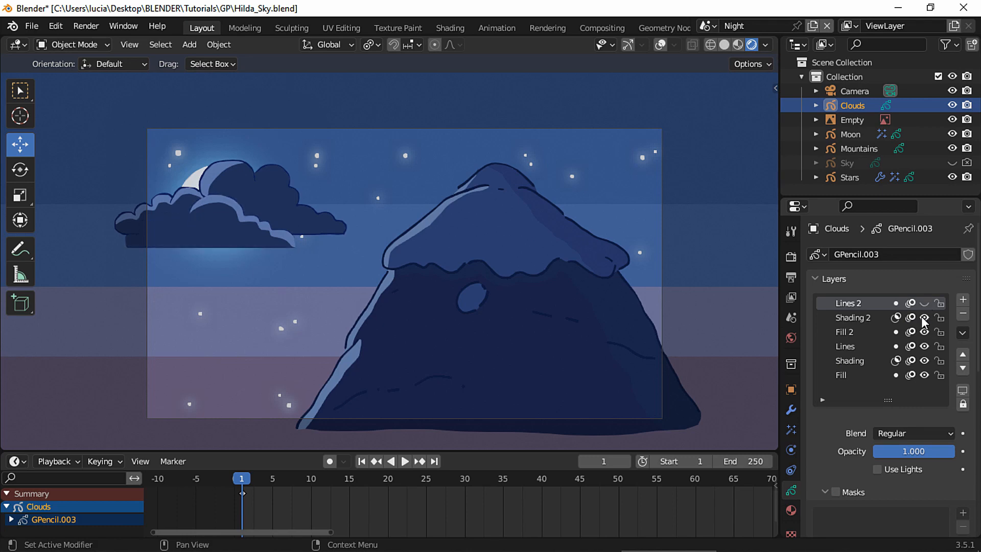
left_click(879, 317)
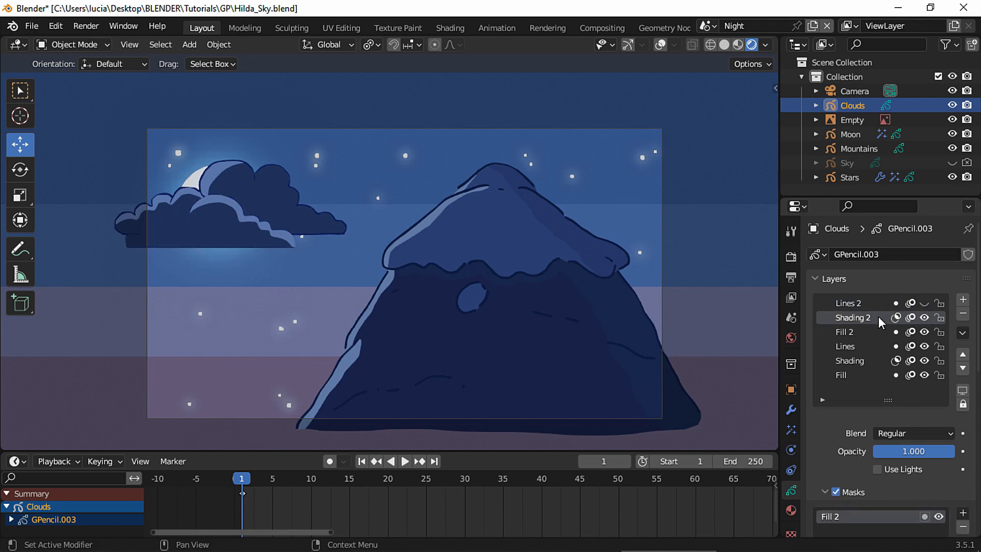
left_click(926, 318)
left_click(925, 318)
left_click(925, 317)
left_click(926, 318)
left_click(925, 317)
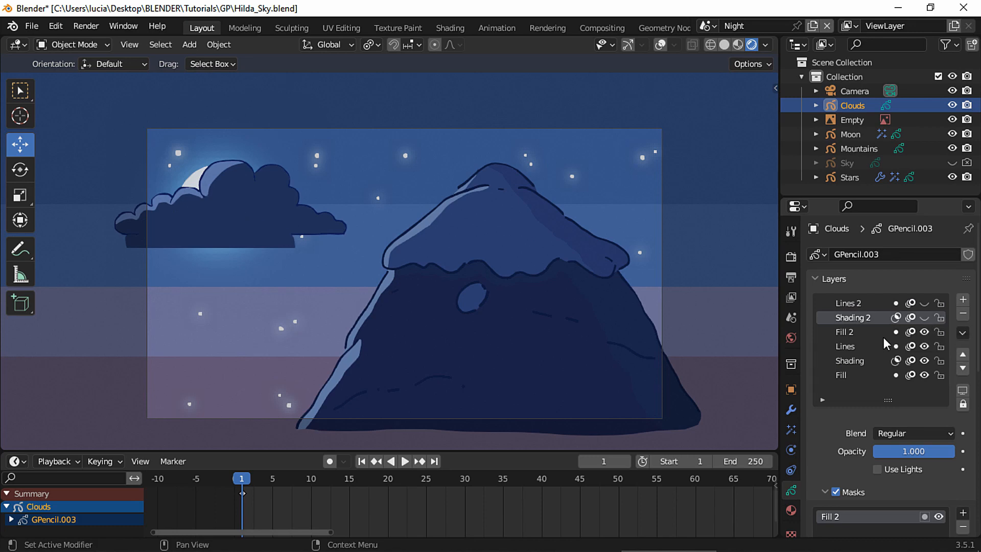
left_click(885, 332)
left_click(925, 332)
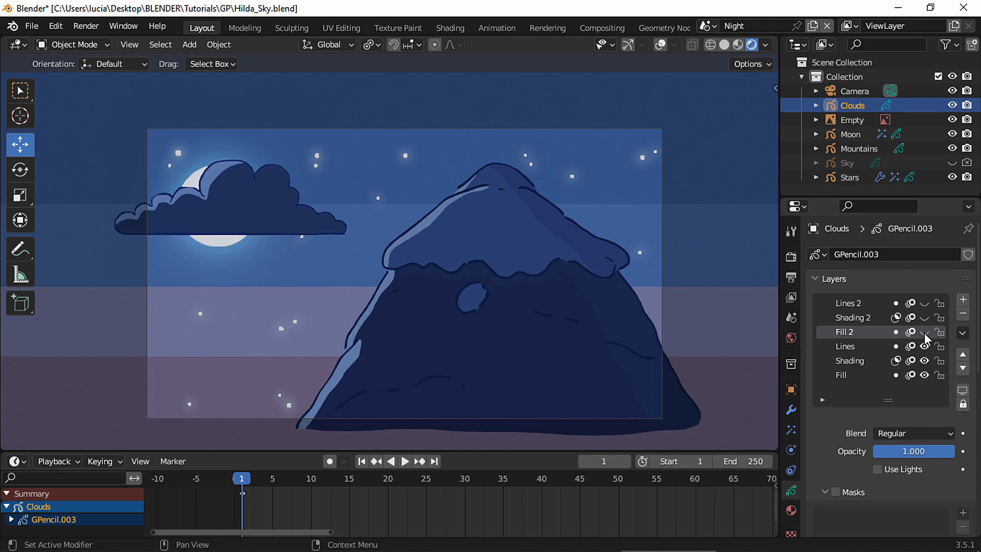
left_click(925, 332)
left_click(924, 332)
left_click(925, 332)
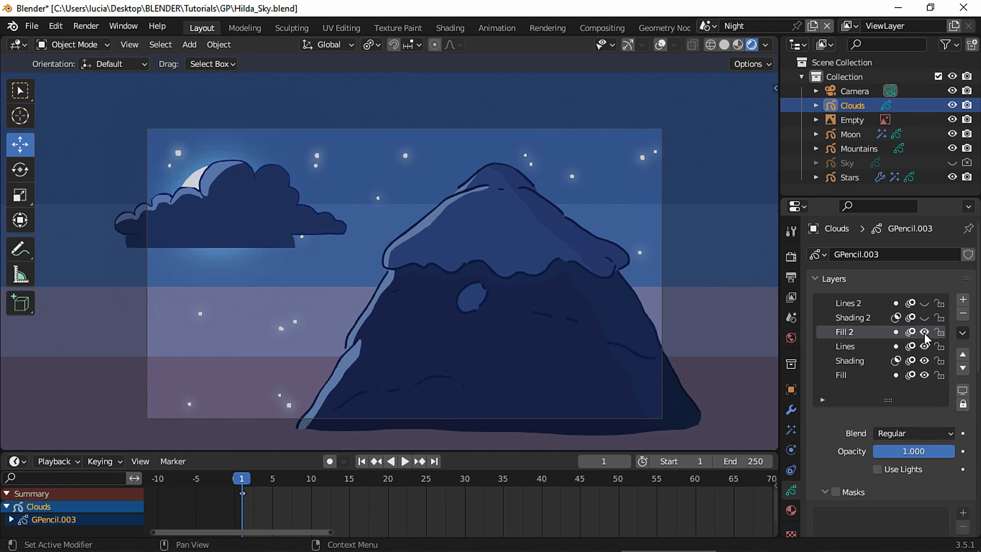
left_click(924, 332)
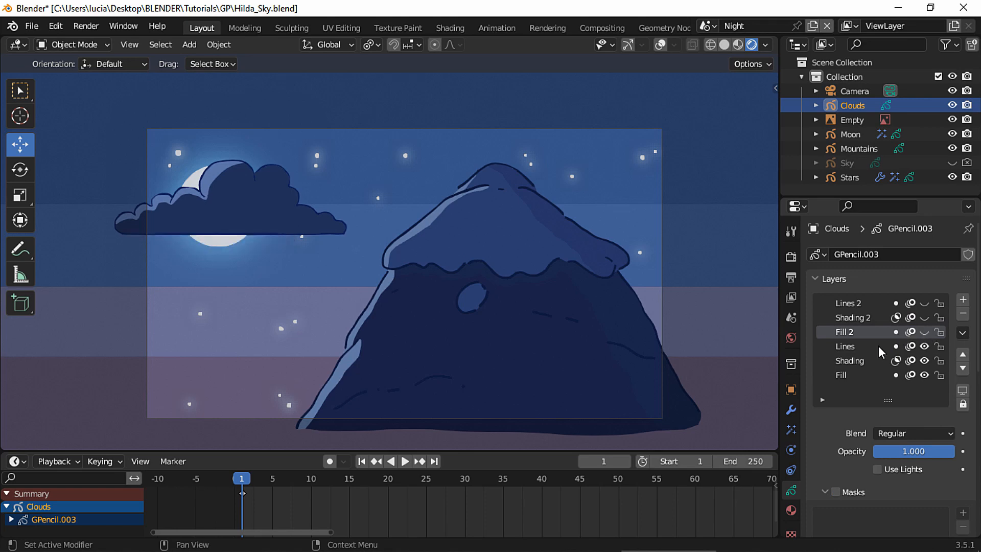
Hide the Clouds layers Lines, Shading and Fill one after another to examine the back cloud's parts.
left_click(878, 346)
left_click(925, 347)
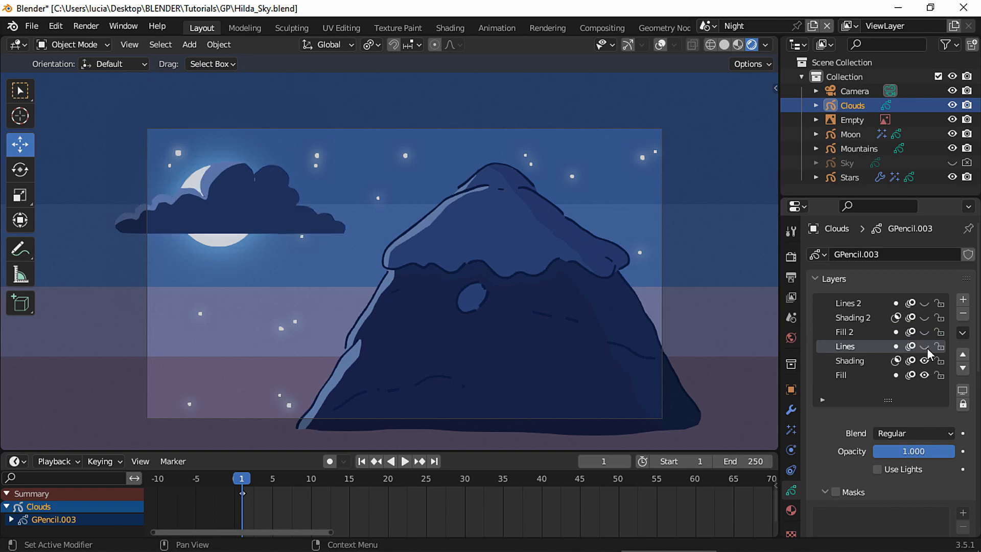
left_click(875, 358)
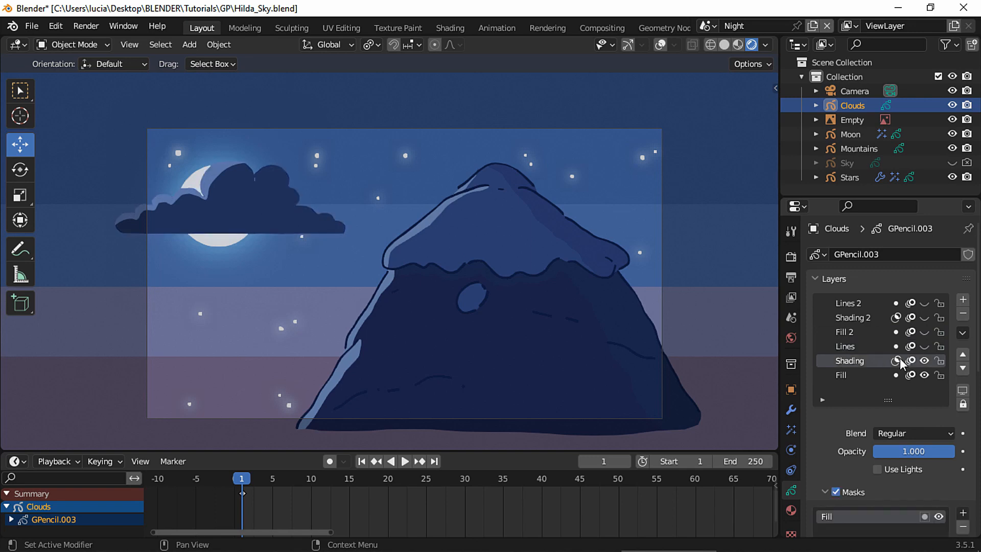
left_click(925, 361)
left_click(925, 361)
left_click(924, 361)
left_click(878, 376)
left_click(925, 375)
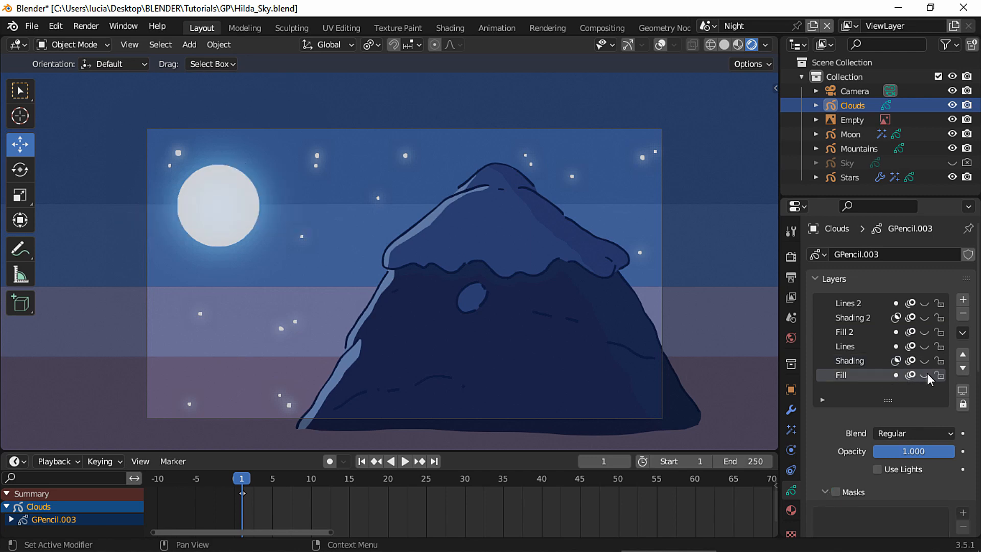
Make all six Clouds layers visible again, from Fill up to Lines 2.
left_click(926, 375)
left_click(925, 361)
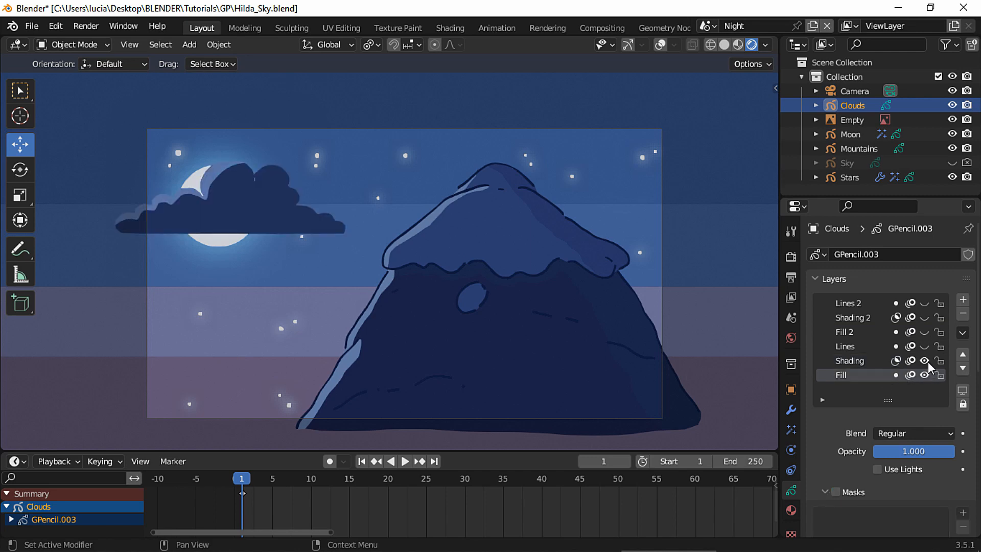
left_click(925, 347)
left_click(925, 332)
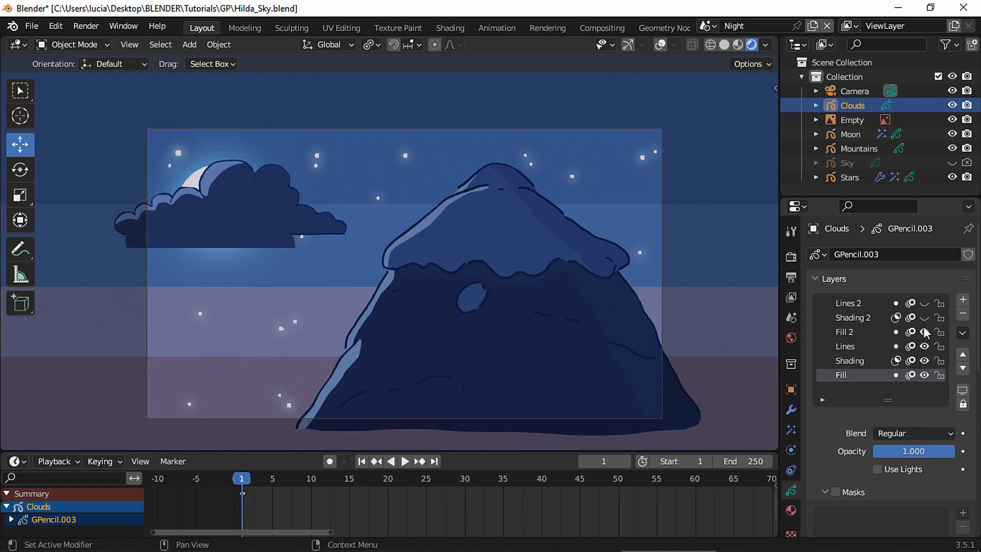
left_click(924, 318)
left_click(924, 304)
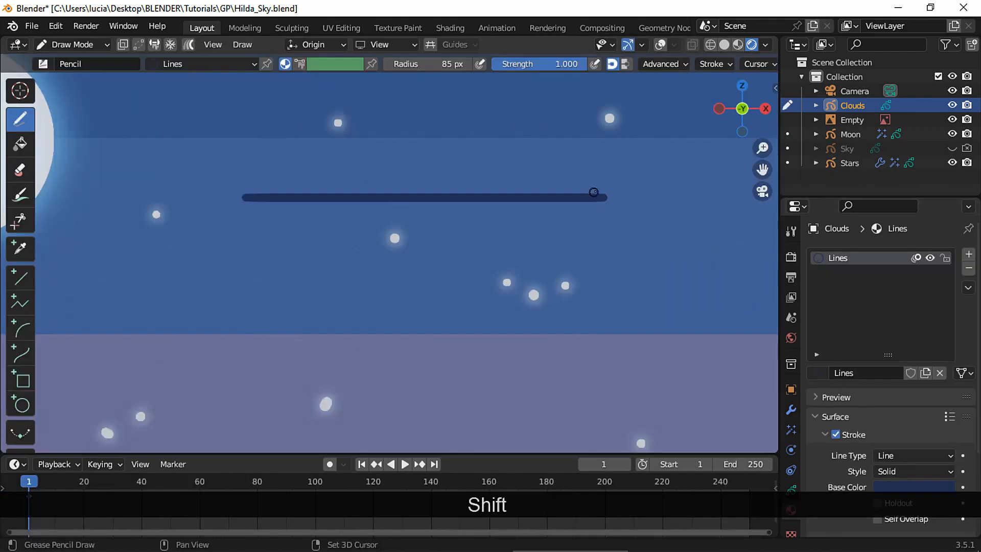
In the working scene, draw the large upper cloud's scalloped outline above its flat base with the Pencil at radius 85 px, redoing a stroke.
middle_click_drag(389, 204, 389, 263, "shift")
mouse_move(241, 256)
left_mouse_down()
mouse_move(252, 199)
mouse_move(268, 209)
mouse_move(327, 193)
mouse_move(375, 151)
mouse_move(423, 158)
left_mouse_up()
middle_click_drag(498, 161, 454, 228, "shift")
mouse_move(390, 236)
left_mouse_down()
mouse_move(510, 196)
mouse_move(587, 212)
mouse_move(721, 321)
left_mouse_up()
middle_click_drag(556, 324, 470, 332, "shift")
key("ctrl+z")
left_click_drag(471, 332, 633, 331)
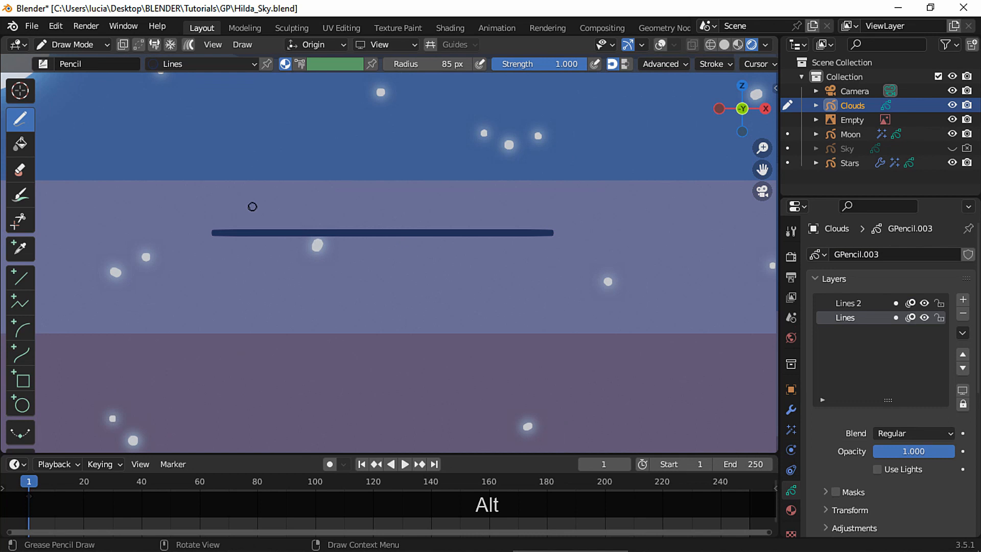
Draw the smaller lower cloud's flat-based outline with the Pencil and redraw the erased bump on the upper cloud's left side.
mouse_move(211, 233)
left_mouse_down()
mouse_move(238, 196)
mouse_move(336, 153)
mouse_move(471, 158)
mouse_move(587, 228)
mouse_move(568, 233)
left_mouse_up()
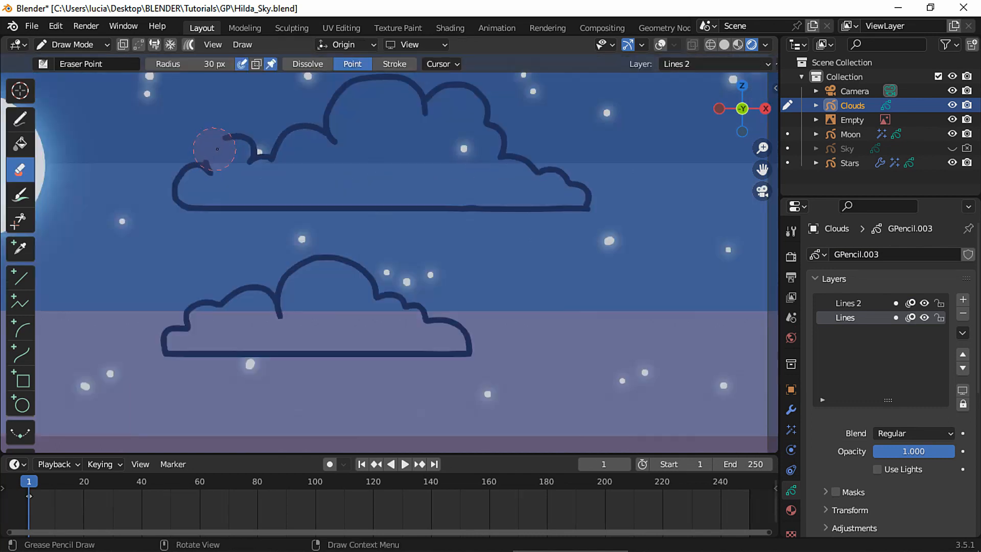
left_click(20, 119)
mouse_move(217, 149)
left_mouse_down()
mouse_move(258, 156)
mouse_move(244, 155)
left_mouse_up()
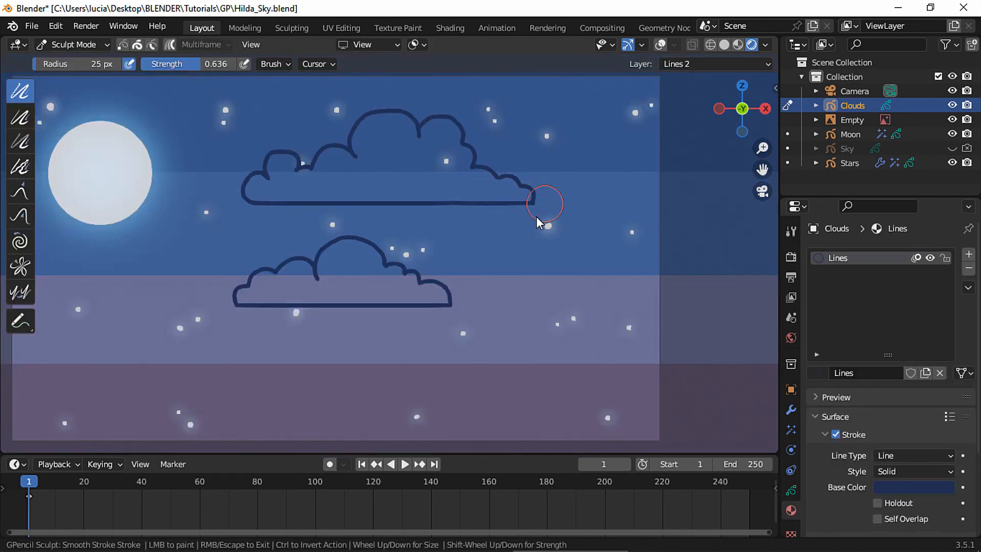
Smooth both cloud outlines at strength 0.636, and reshape their bumps with the Push brush at radius 25 px and strength 0.545.
left_click_drag(425, 234, 401, 230)
mouse_move(317, 271)
left_mouse_down()
mouse_move(306, 261)
mouse_move(237, 300)
left_mouse_up()
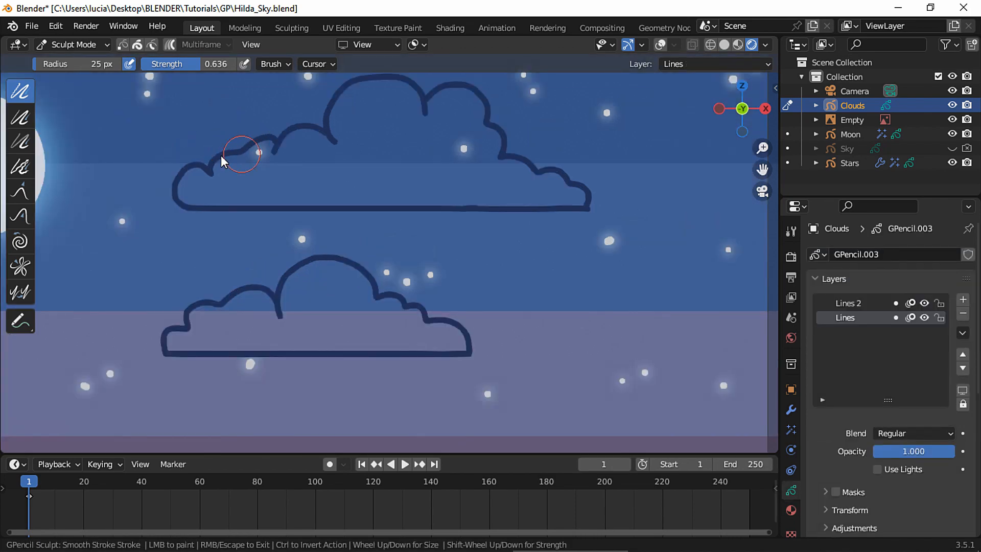
left_click_drag(221, 155, 256, 172)
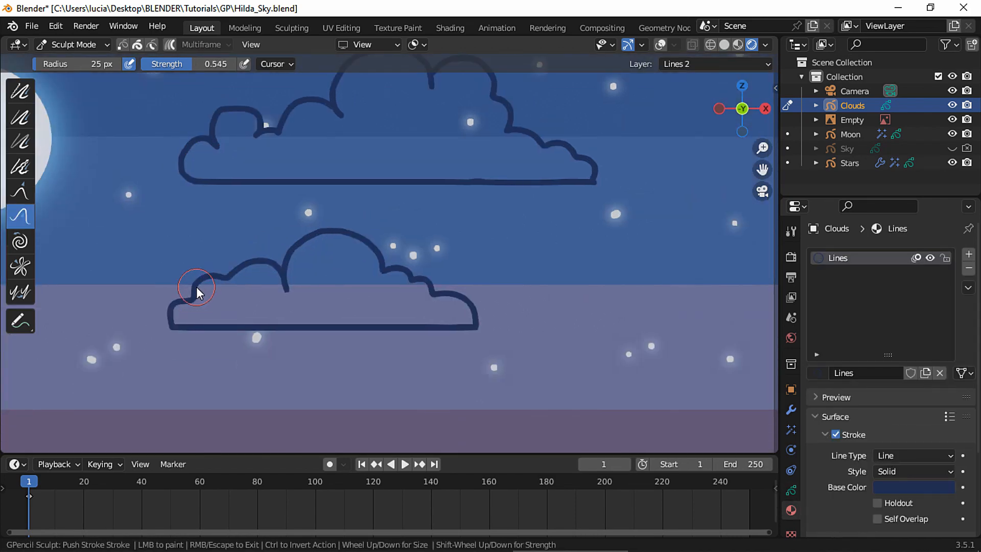
left_click_drag(196, 287, 187, 305)
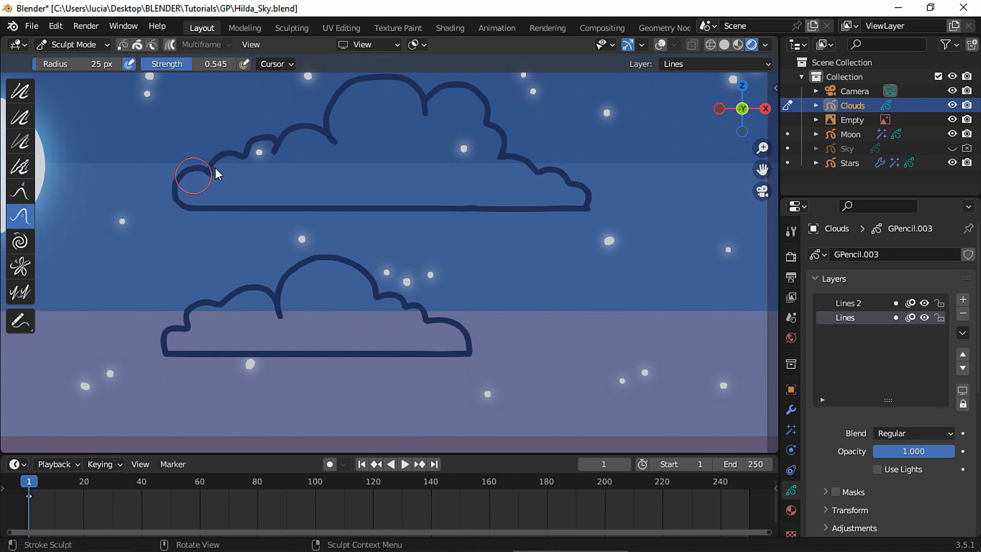
left_click_drag(271, 148, 248, 153)
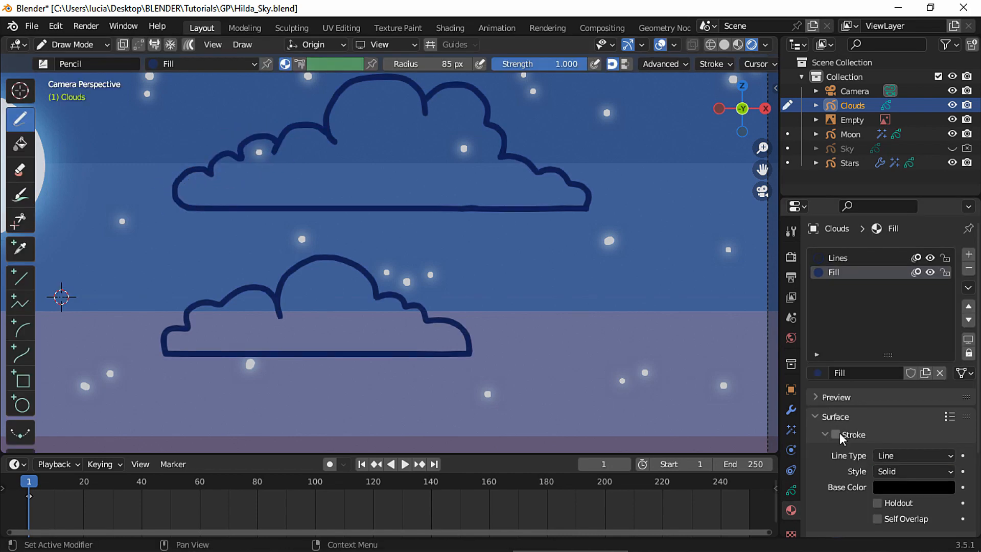
Fill the upper cloud on the Fill layer and the lower cloud on the Fill 2 layer with the Fill material.
left_click(792, 491)
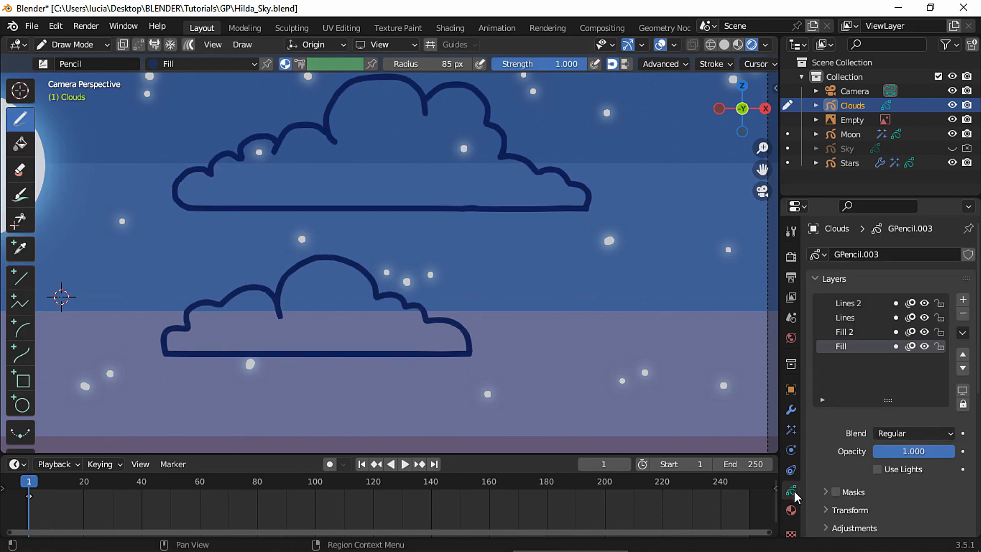
key("shift+space")
key("f")
left_click(394, 164)
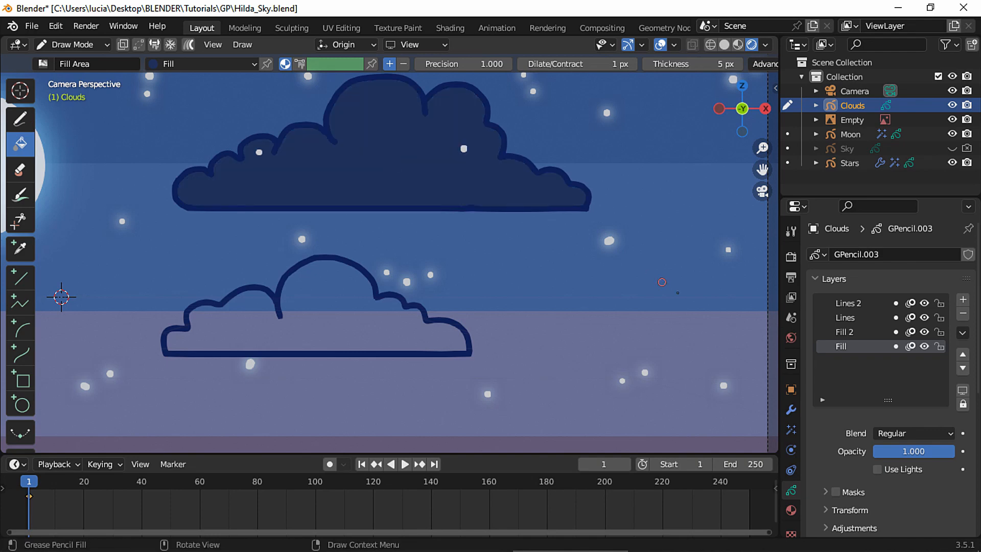
left_click(858, 332)
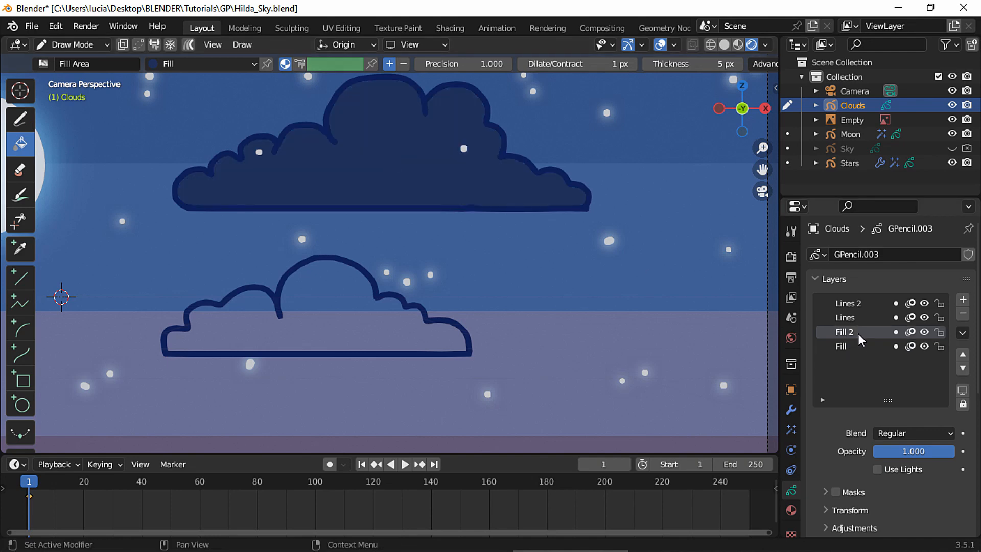
left_click(342, 312)
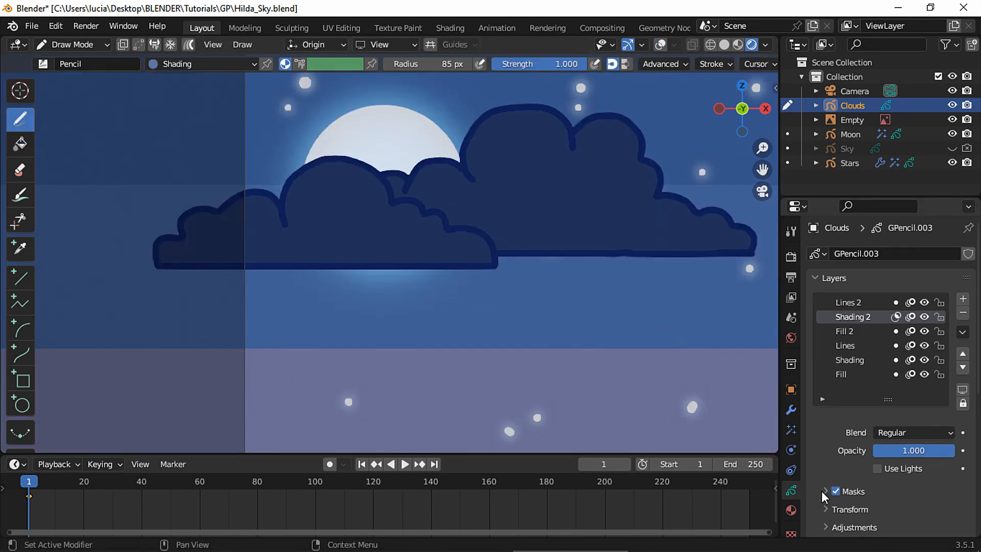
Mask the Shading 2 layer with Fill 2 and draw the highlight along the front cloud's upper right bumps.
left_click(824, 491)
scroll(869, 476, "down", 3)
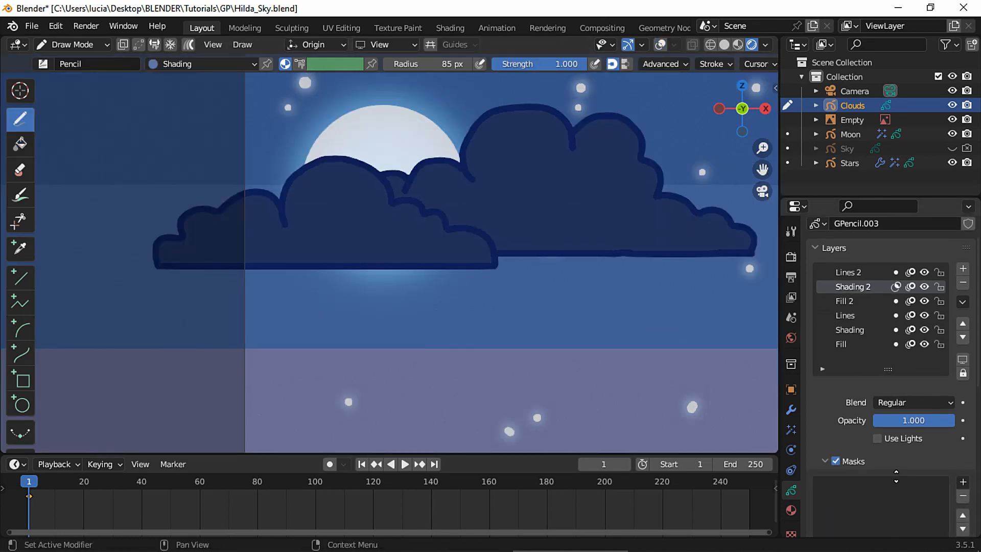
left_click(964, 437)
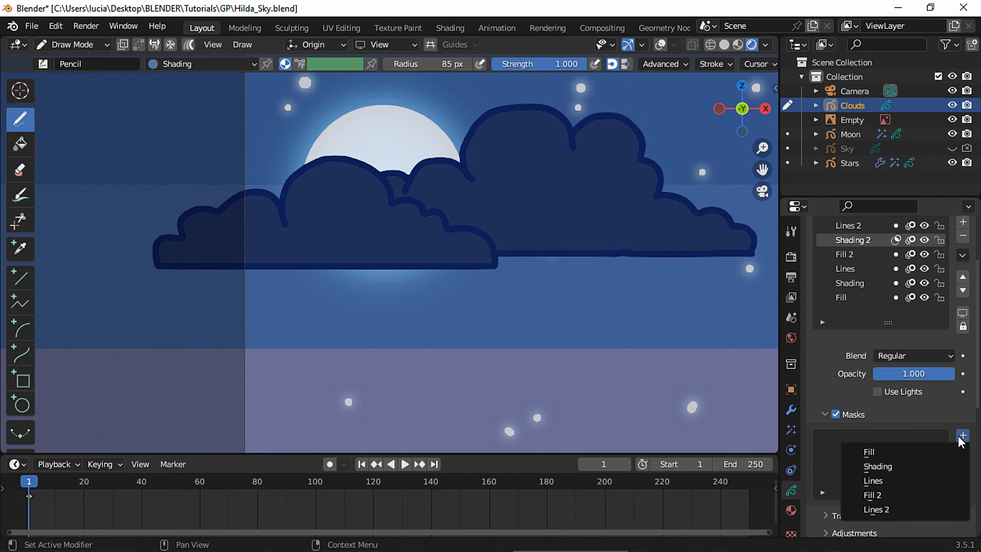
left_click(891, 494)
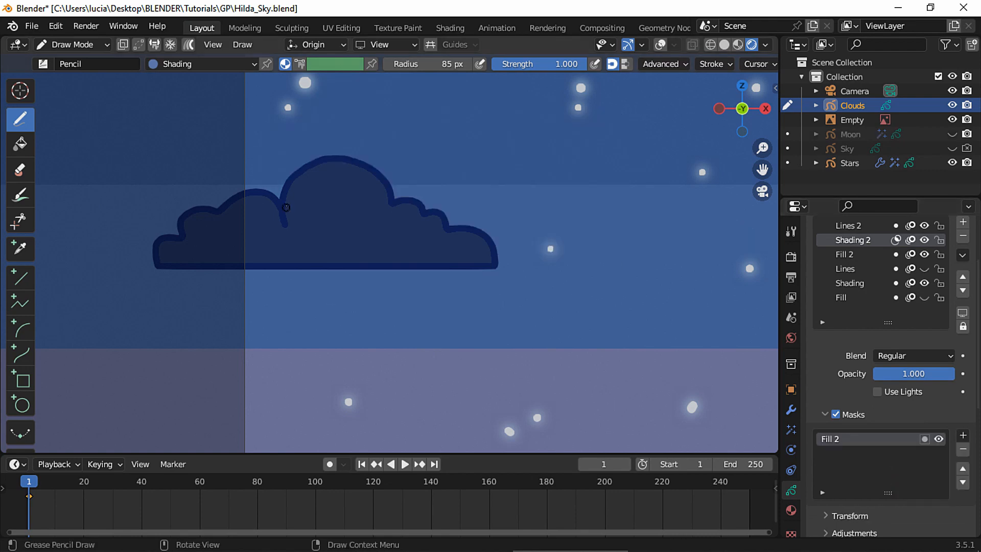
mouse_move(286, 208)
left_mouse_down()
mouse_move(322, 175)
mouse_move(490, 261)
left_mouse_up()
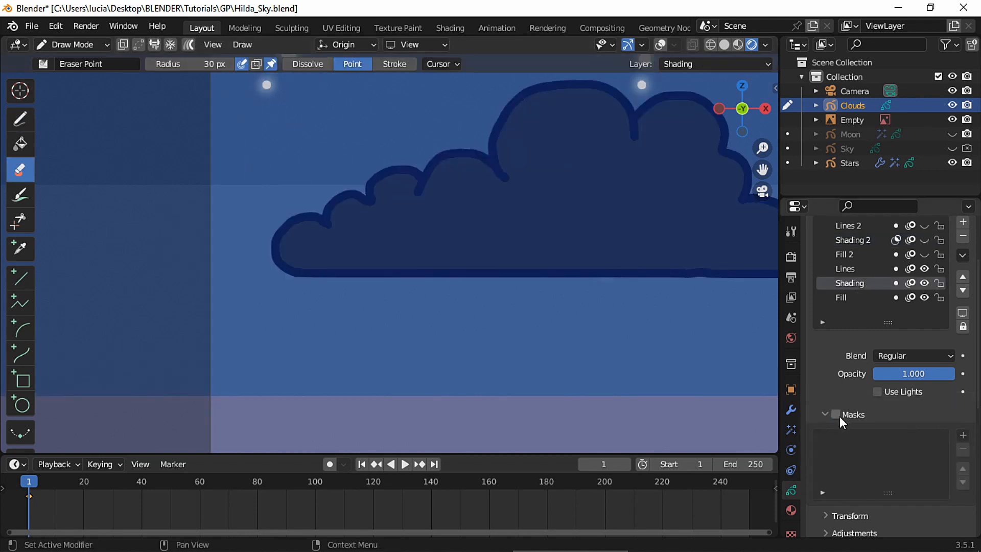
Mask the Shading layer with Fill and draw the highlight along the back cloud's upper left bumps.
left_click(836, 414)
left_click(962, 435)
left_click(913, 449)
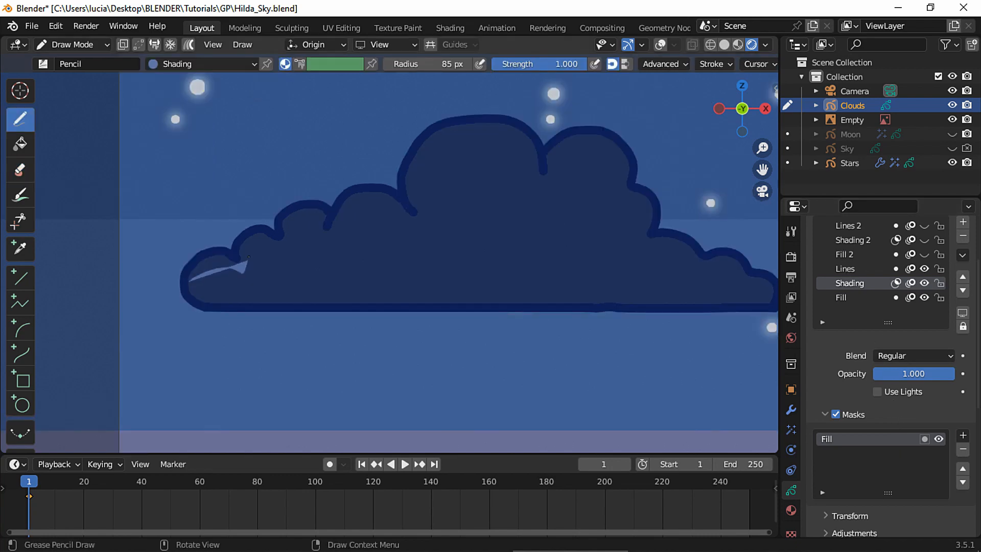
mouse_move(245, 265)
left_mouse_down()
mouse_move(403, 200)
mouse_move(498, 131)
left_mouse_up()
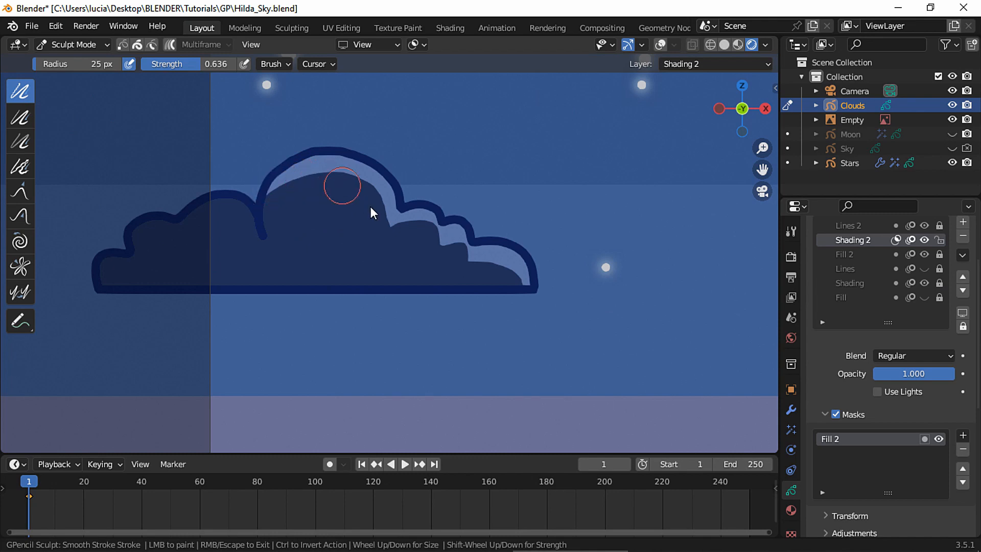
Smooth the shading strokes of both clouds with the Smooth brush at radius 25 px and strength 0.636.
left_click_drag(512, 272, 528, 305)
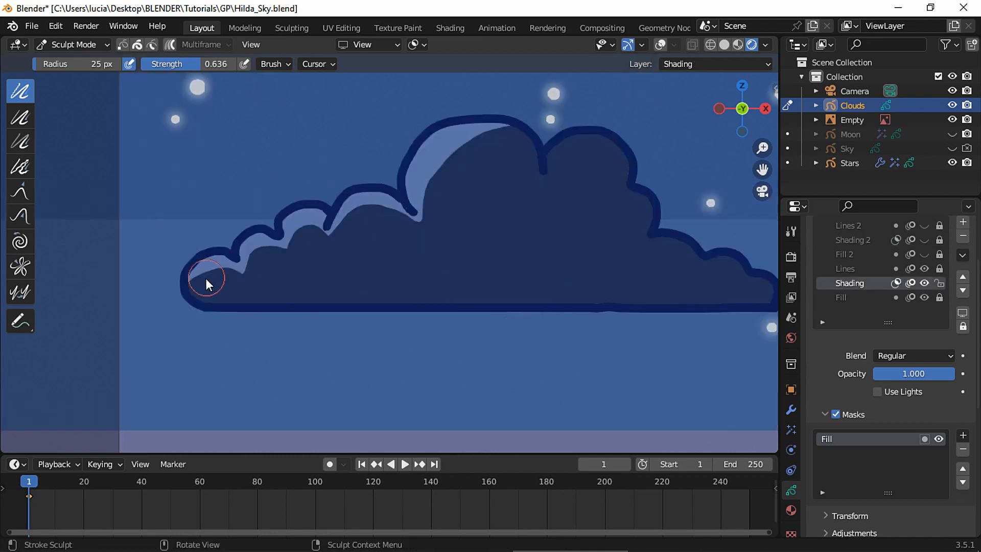
mouse_move(205, 278)
left_mouse_down()
mouse_move(372, 225)
mouse_move(519, 158)
left_mouse_up()
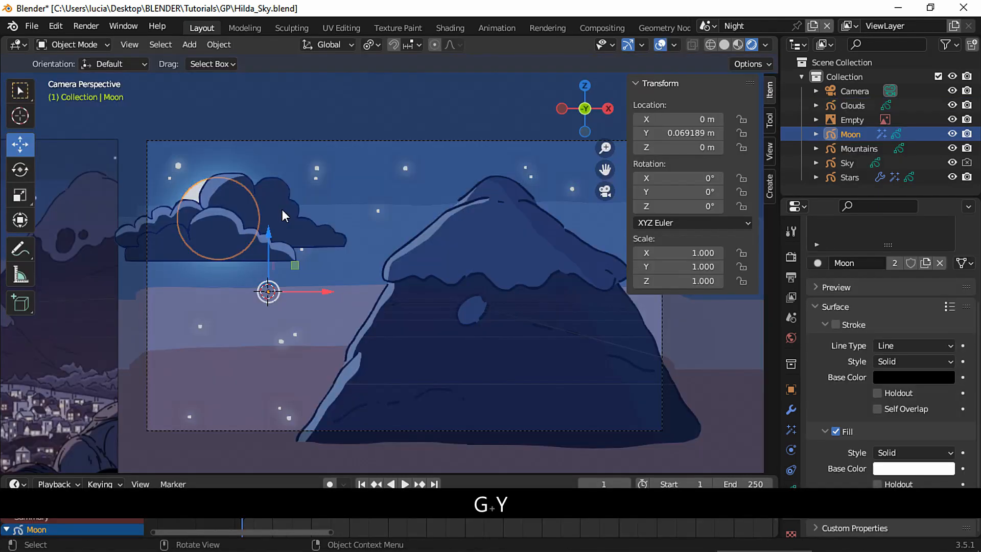
key("g")
key("y")
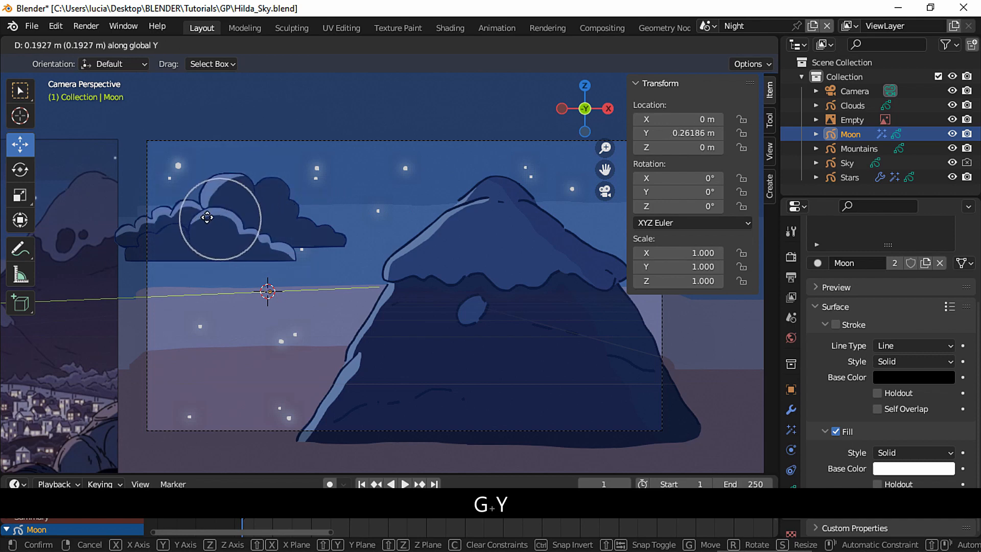
right_click(236, 207)
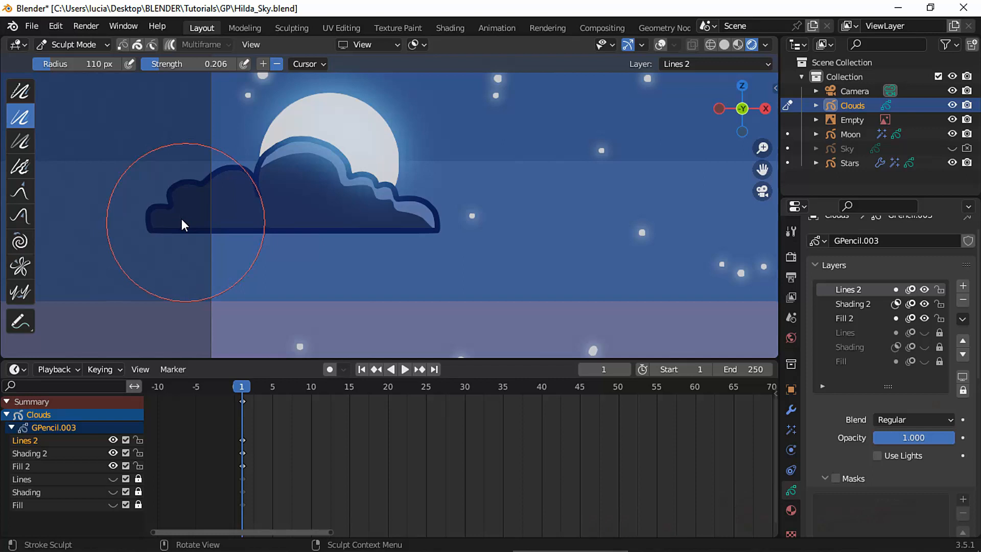
Thin the front cloud's outline with the subtracting Thickness brush at strength 0.206, using a 110 px radius and a smaller one for details.
mouse_move(182, 218)
left_mouse_down()
mouse_move(299, 188)
mouse_move(440, 227)
left_mouse_up()
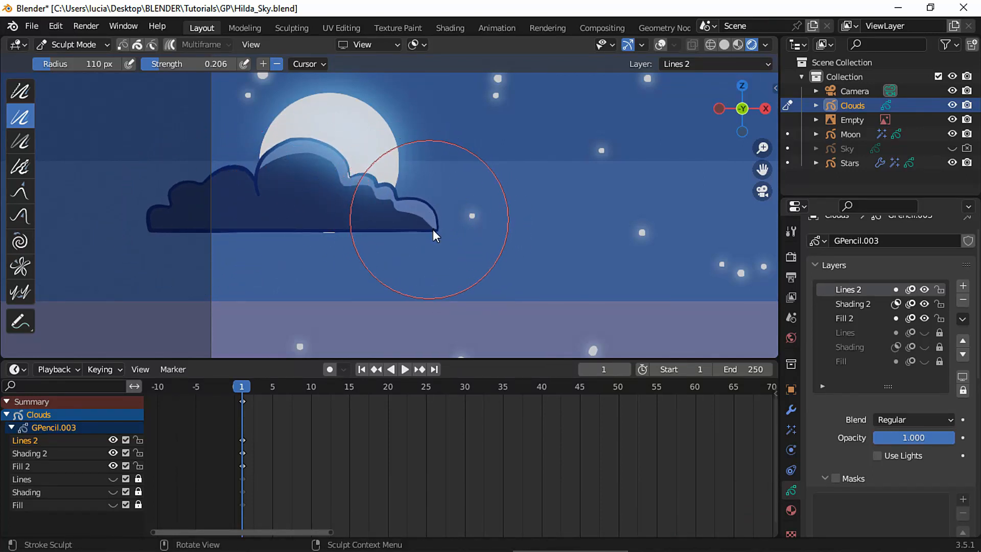
key("f")
left_click(385, 188)
key("f")
left_click(377, 183)
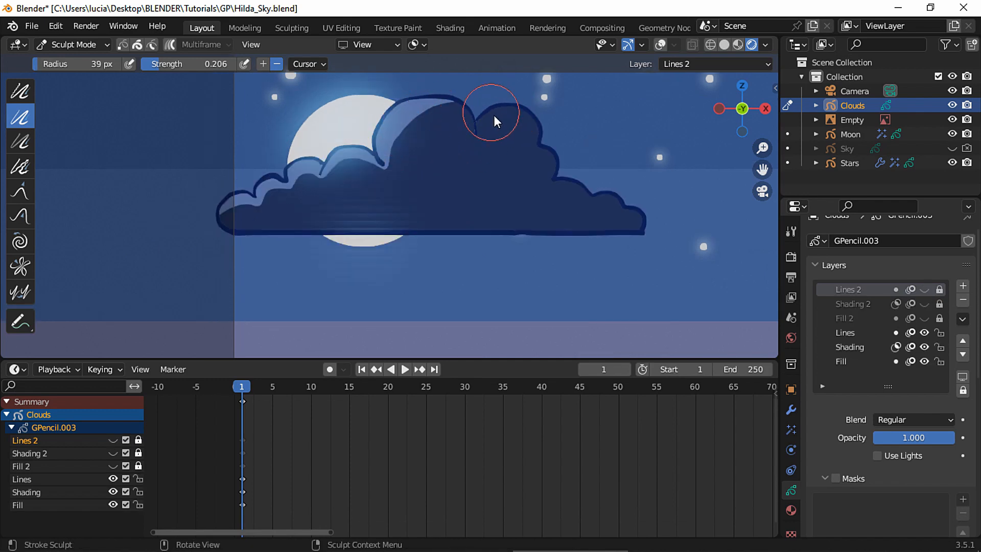
Thin the back cloud's bumps and base line with the subtracting Thickness brush at strength 0.206, reducing the radius from 39 to 19 px.
left_click_drag(494, 116, 525, 238)
key("f")
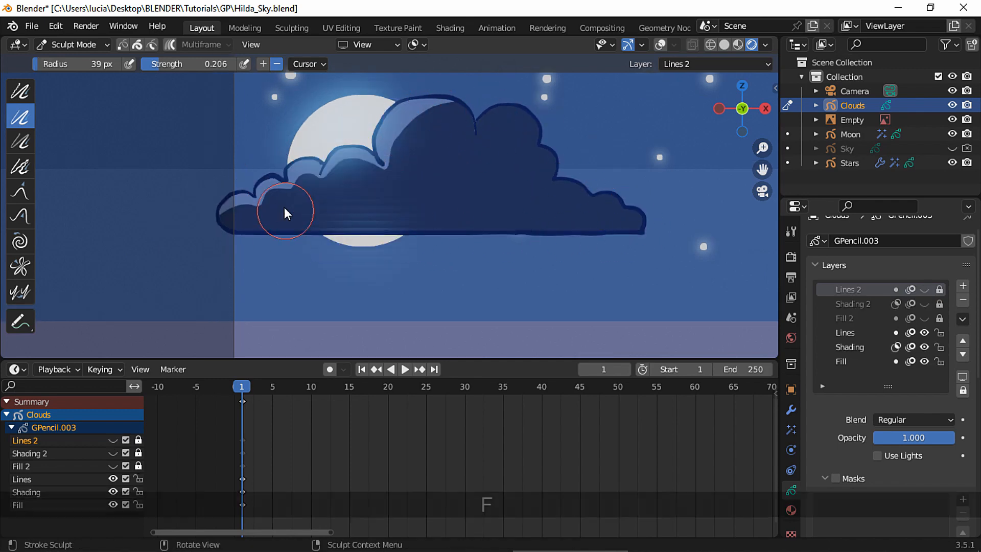
left_click(276, 207)
mouse_move(242, 234)
left_mouse_down()
mouse_move(552, 235)
mouse_move(583, 191)
mouse_move(533, 127)
left_mouse_up()
left_click_drag(380, 157, 230, 204)
mouse_move(565, 237)
middle_mouse_down("ctrl")
mouse_move(558, 223)
mouse_move(815, 302)
middle_mouse_up("ctrl")
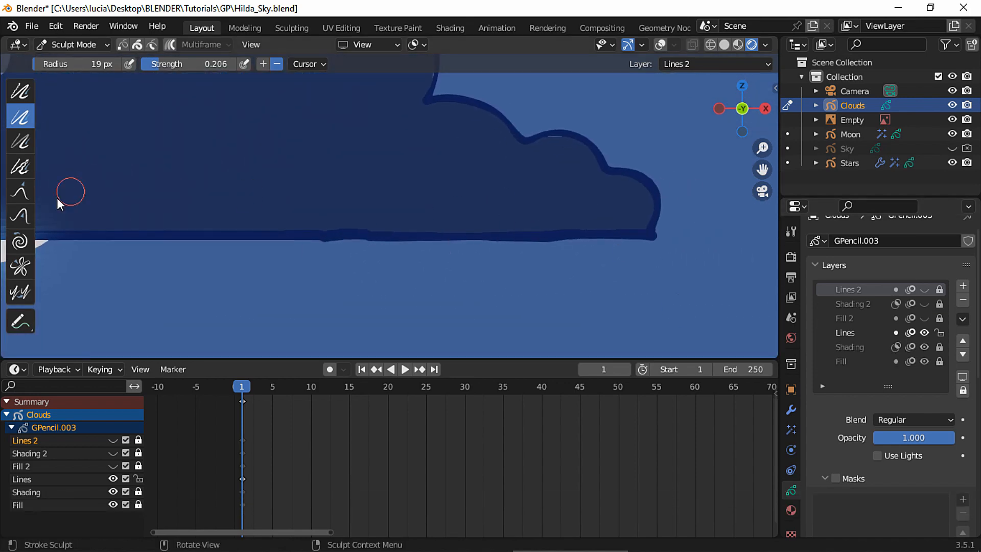
mouse_move(57, 232)
left_mouse_down()
mouse_move(551, 235)
mouse_move(540, 233)
left_mouse_up()
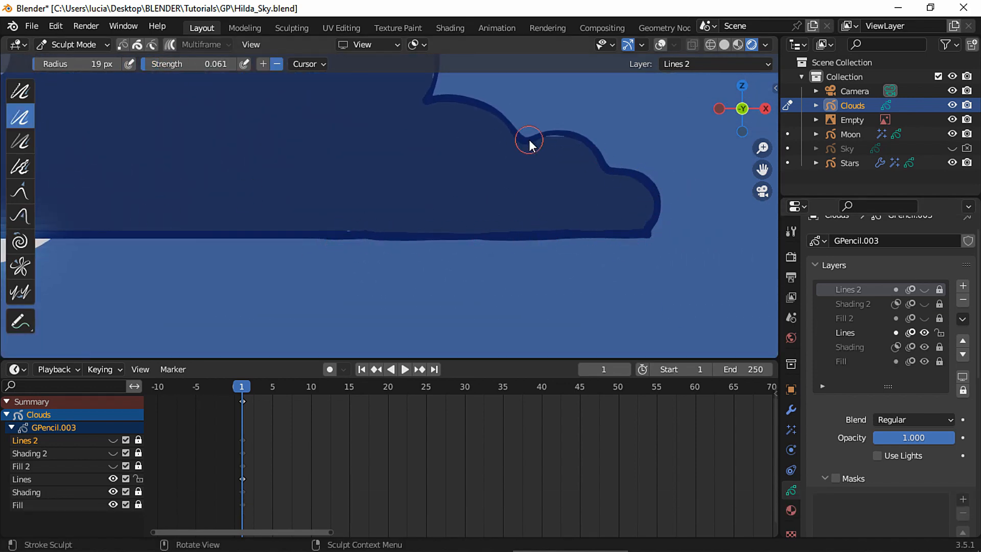
Nudge the clouds' Shading and Fill edges under their outlines with the Grab brush at radius 12 px and strength 1.000.
middle_click_drag(496, 231, 220, 219, "ctrl")
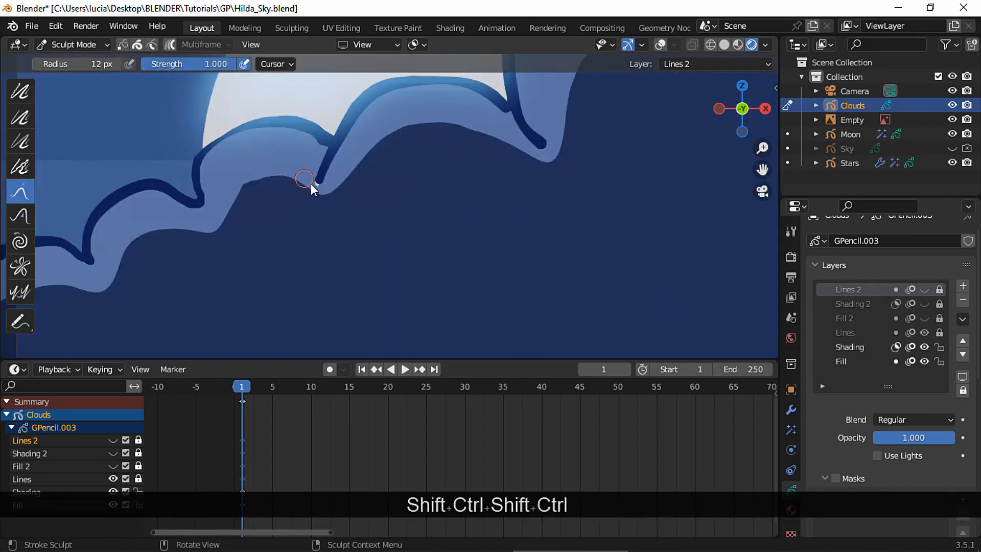
left_click_drag(320, 186, 319, 180)
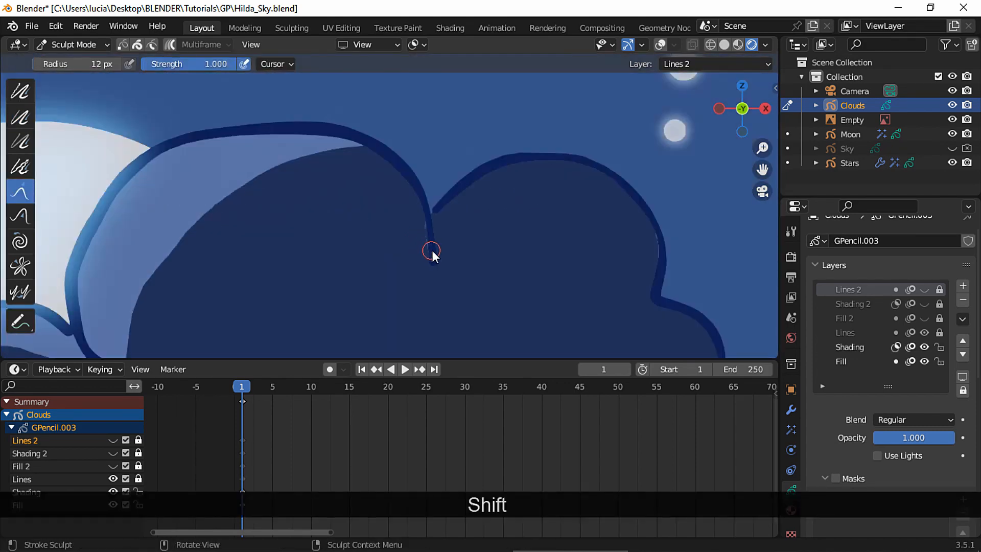
mouse_move(433, 250)
left_mouse_down("shift")
mouse_move(431, 228)
mouse_move(426, 238)
left_mouse_up("shift")
left_click_drag(428, 234, 426, 223)
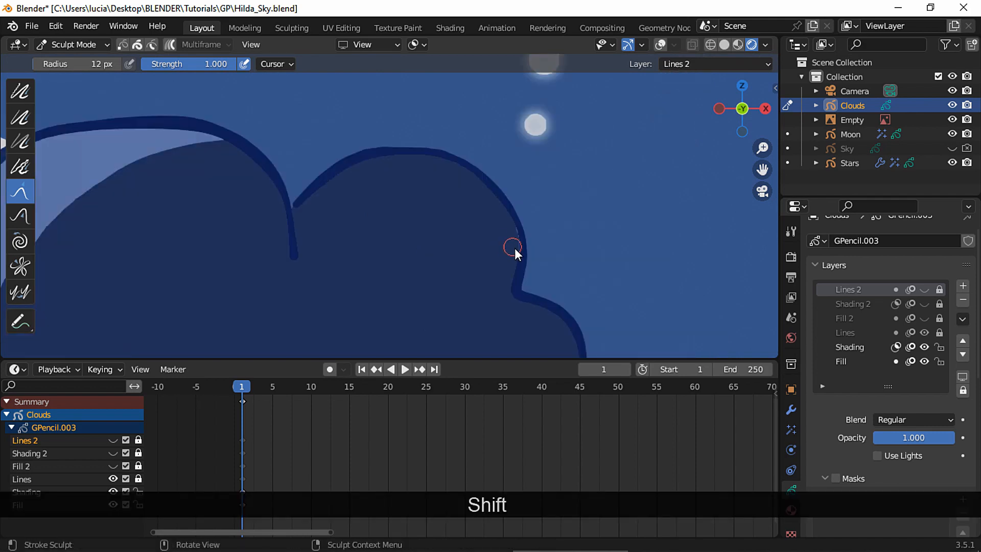
left_click_drag(515, 247, 512, 232, "shift")
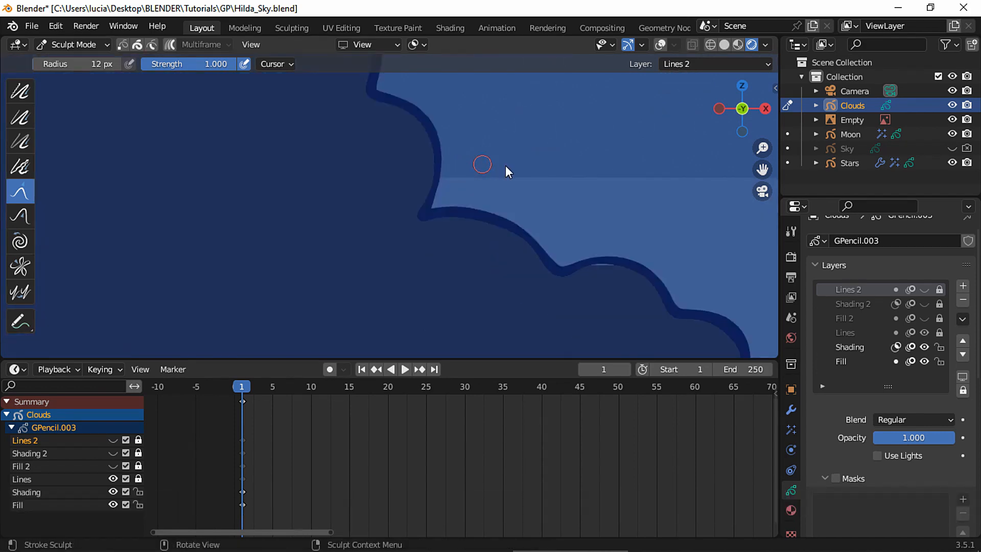
Slide the front cloud's layers sideways along the X axis with the back cloud's layers locked.
middle_click_drag(506, 171, 432, 180, "shift")
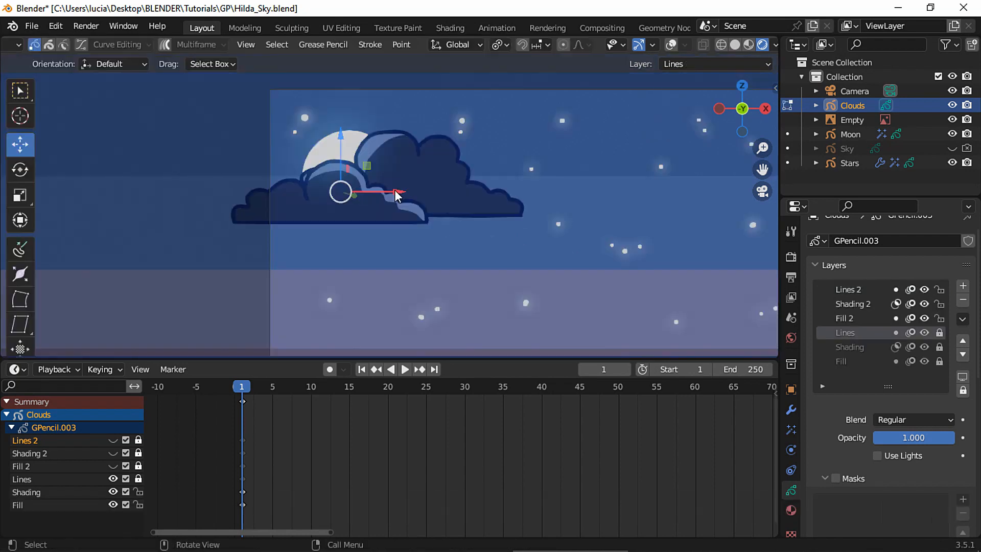
key("g")
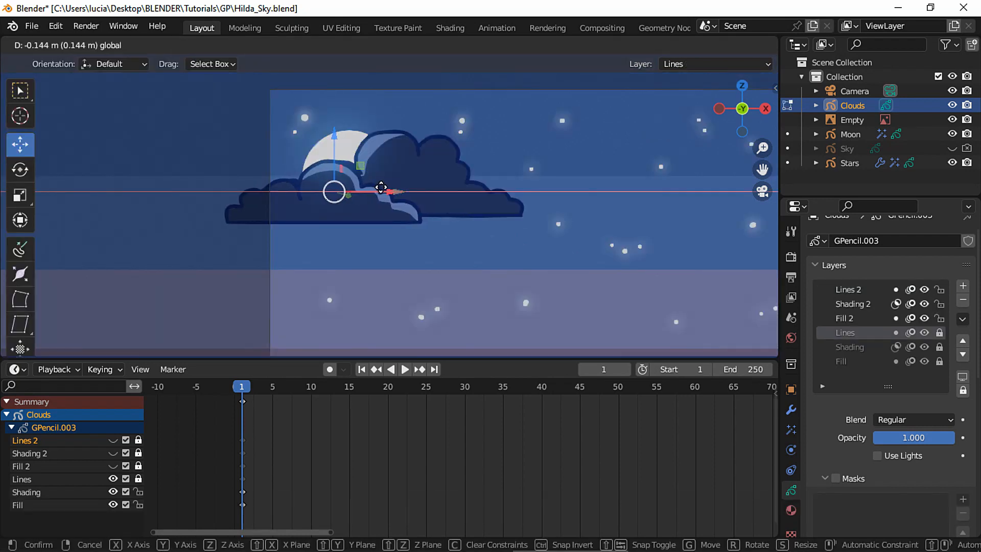
left_click(384, 190)
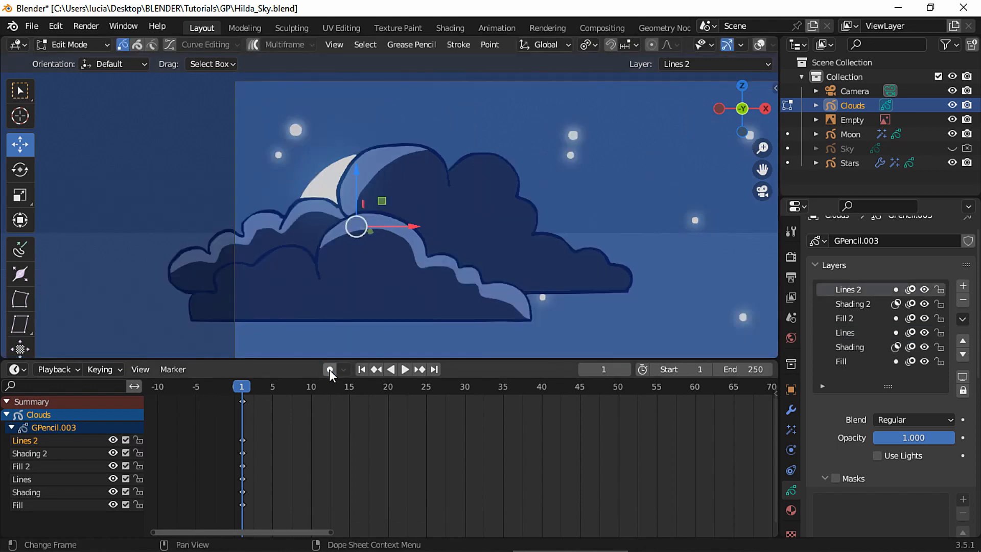
With auto keying on, lock the back cloud's layers and move the front cloud about 0.94 m along negative X at frame 20.
left_click(388, 388)
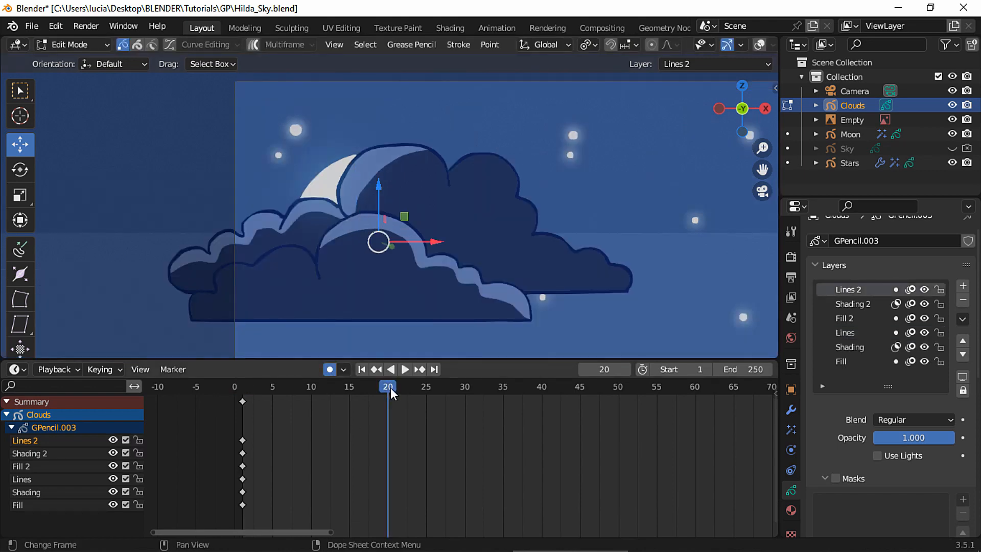
left_click(760, 45)
left_click_drag(940, 332, 927, 377)
key("g")
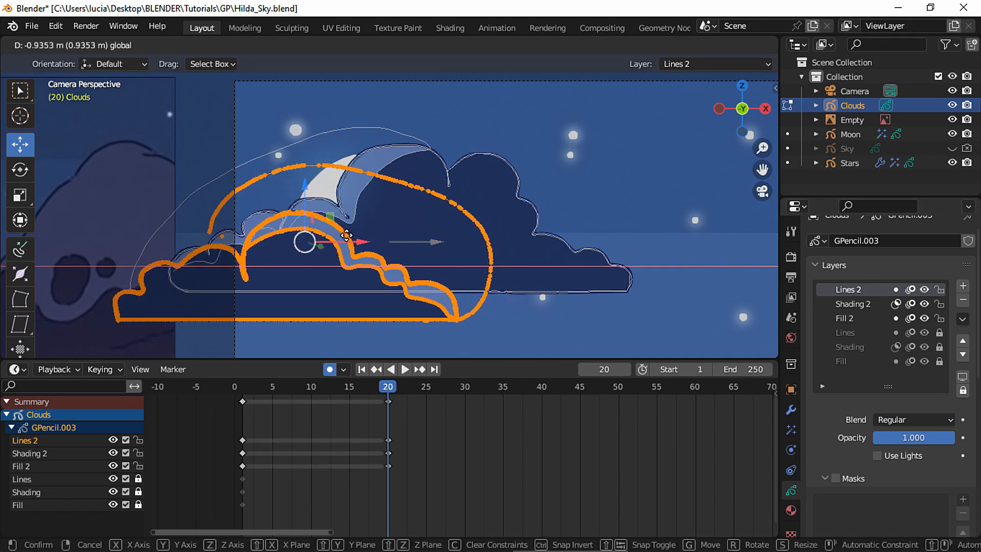
left_click_drag(342, 241, 342, 240)
Move the back cloud along positive X at frame 20 with the front cloud's layers locked, and unlock all layers.
left_click_drag(940, 333, 939, 362)
left_click_drag(940, 318, 940, 289)
left_click_drag(361, 264, 492, 257)
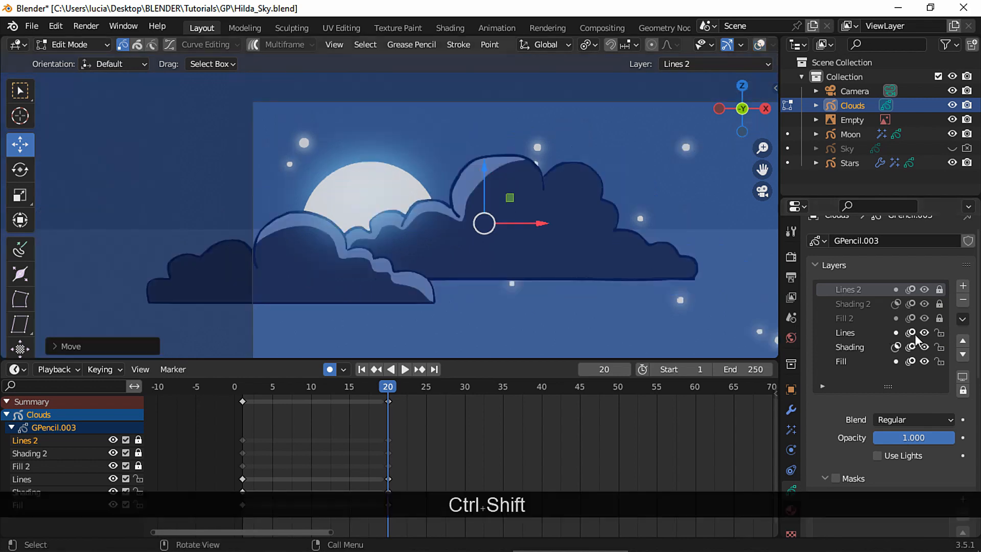
left_click_drag(939, 321, 943, 277)
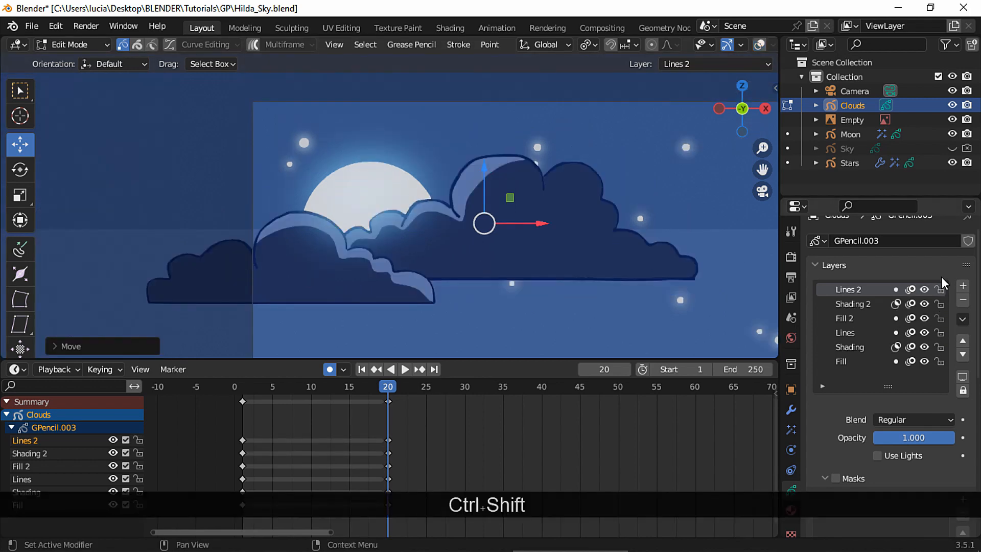
At frame 10, select all keyframes and apply Interpolate Sequence to the Lines 2, Shading 2 and Fill 2 layers.
left_click(310, 385)
key("a")
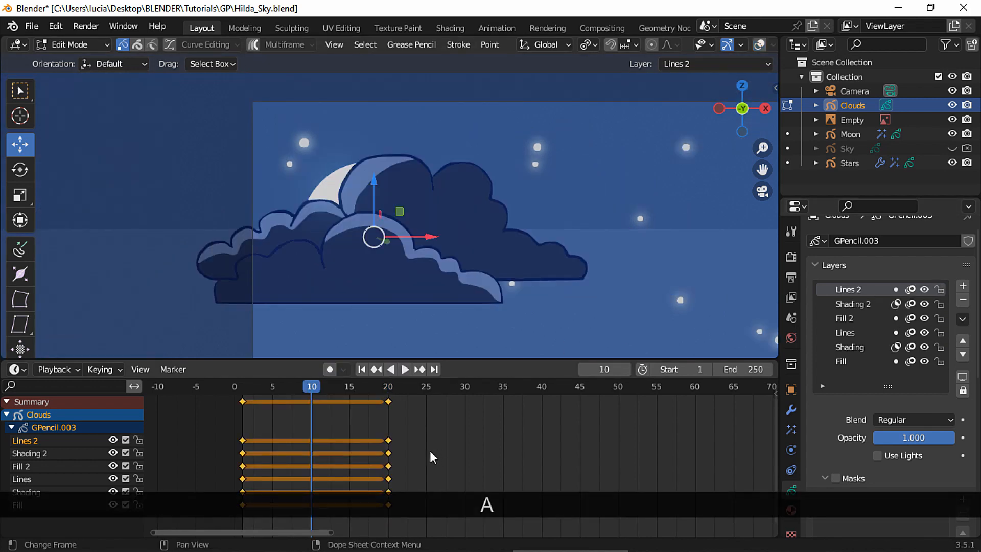
left_click(411, 45)
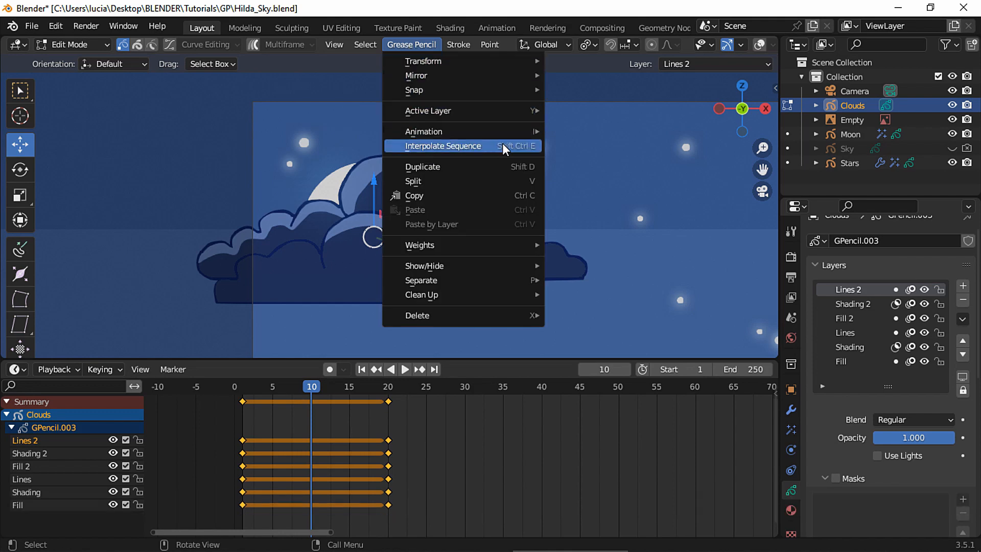
left_click(502, 146)
left_click(851, 305)
left_click(409, 45)
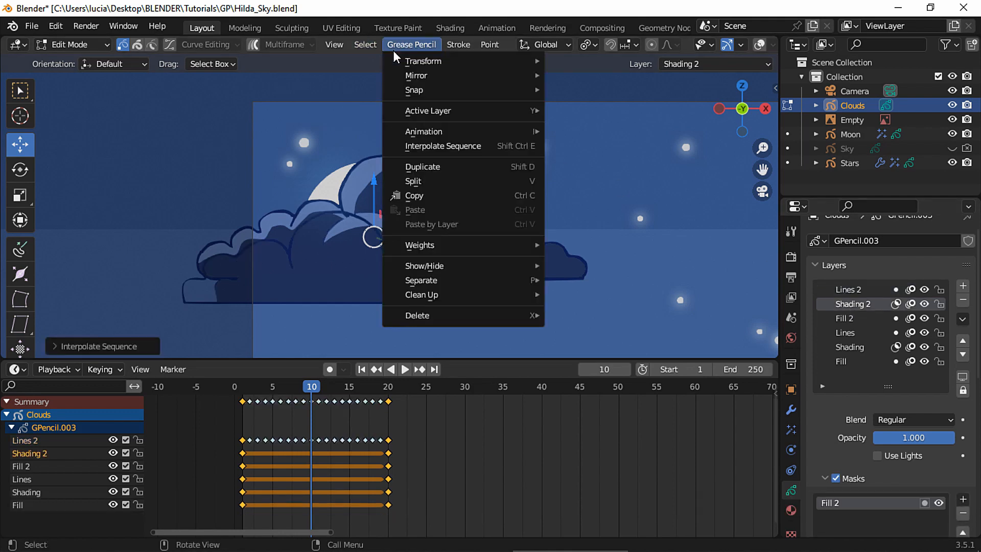
left_click(465, 145)
left_click(844, 318)
key("ctrl+shift+e")
Apply Interpolate Sequence to the Lines, Shading and Fill layers and play the cloud animation.
left_click(847, 333)
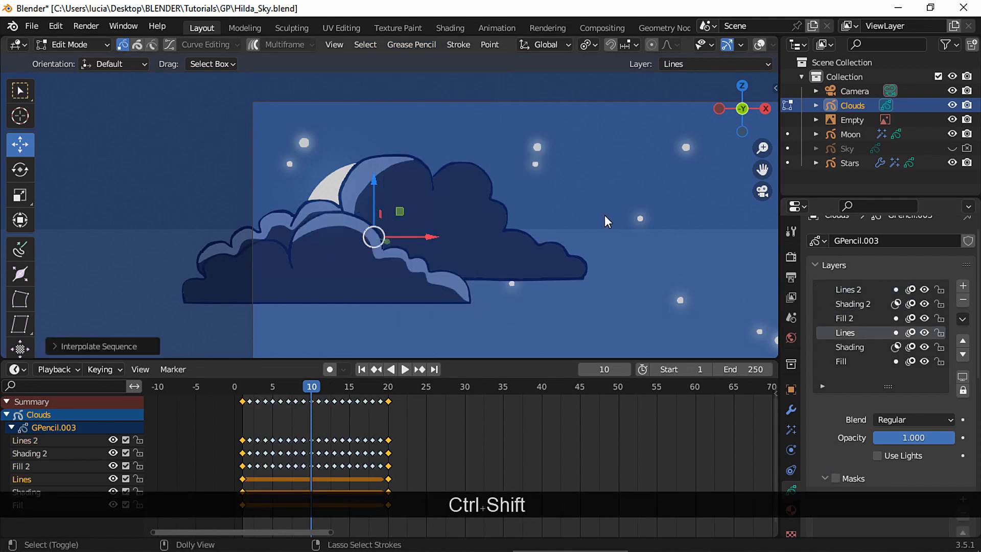
key("ctrl+shift+e")
left_click(850, 347)
key("ctrl+shift+e")
left_click(841, 361)
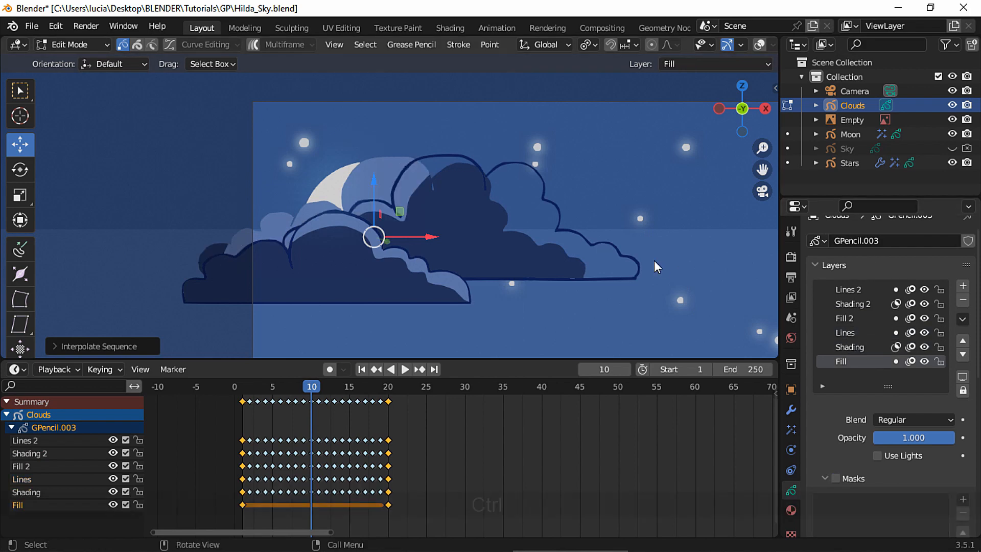
key("ctrl+shift+e")
left_click(247, 390)
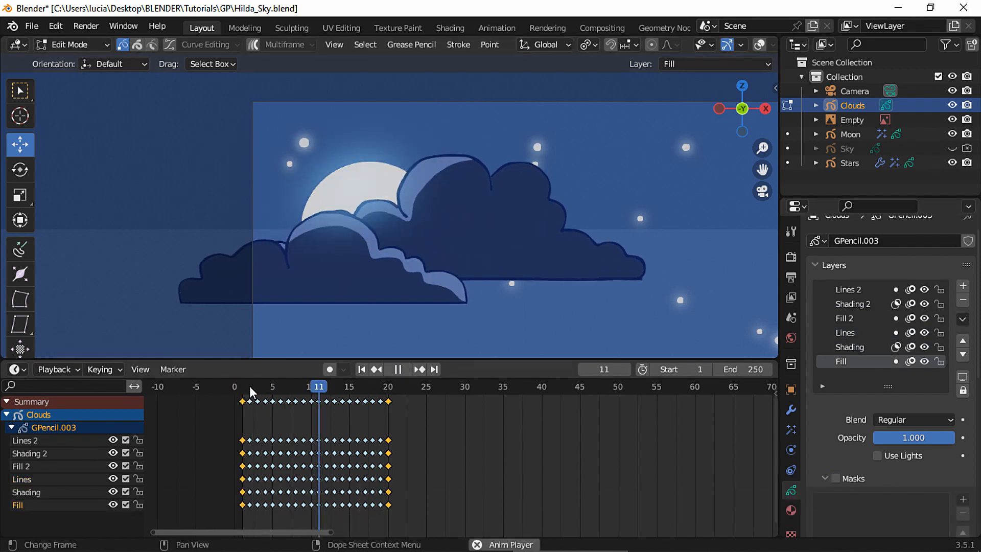
key("space")
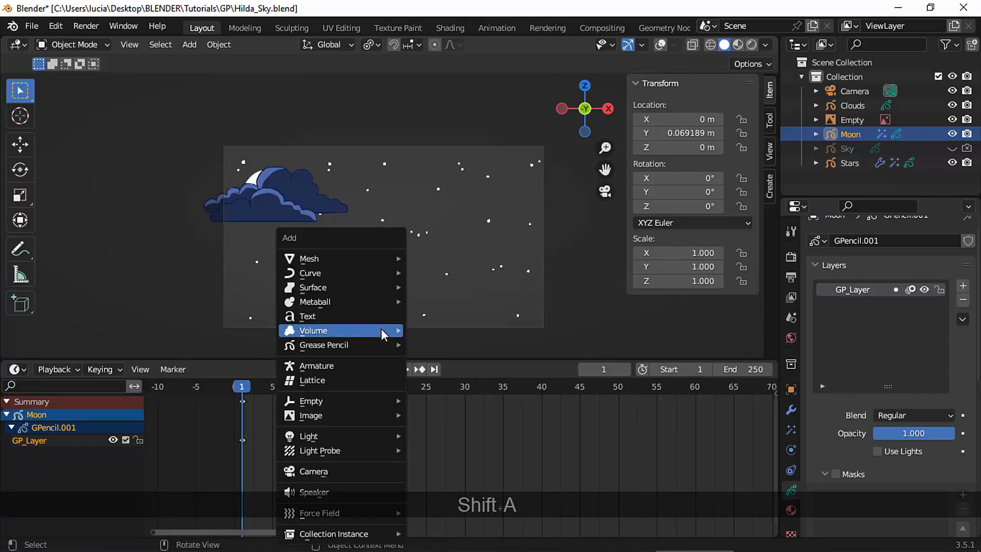
Add a Grease Pencil object for the mountains and ink the wavy snow cap over the sketch with the 85 px black Pencil.
mouse_move(351, 343)
left_click(438, 344)
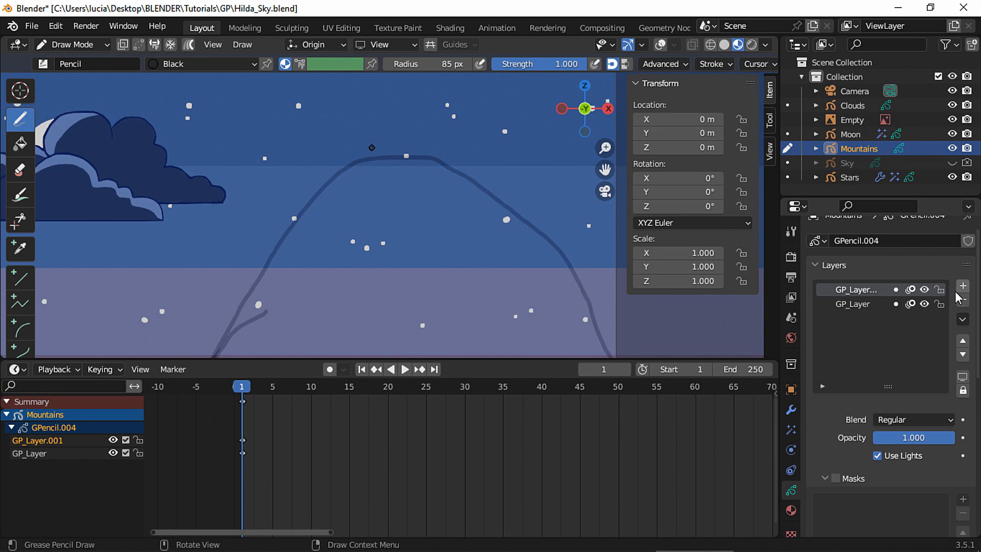
mouse_move(369, 147)
left_mouse_down()
mouse_move(267, 239)
mouse_move(372, 239)
left_mouse_up()
mouse_move(377, 238)
left_mouse_down()
mouse_move(446, 251)
mouse_move(488, 234)
left_mouse_up()
left_click_drag(501, 236, 565, 241)
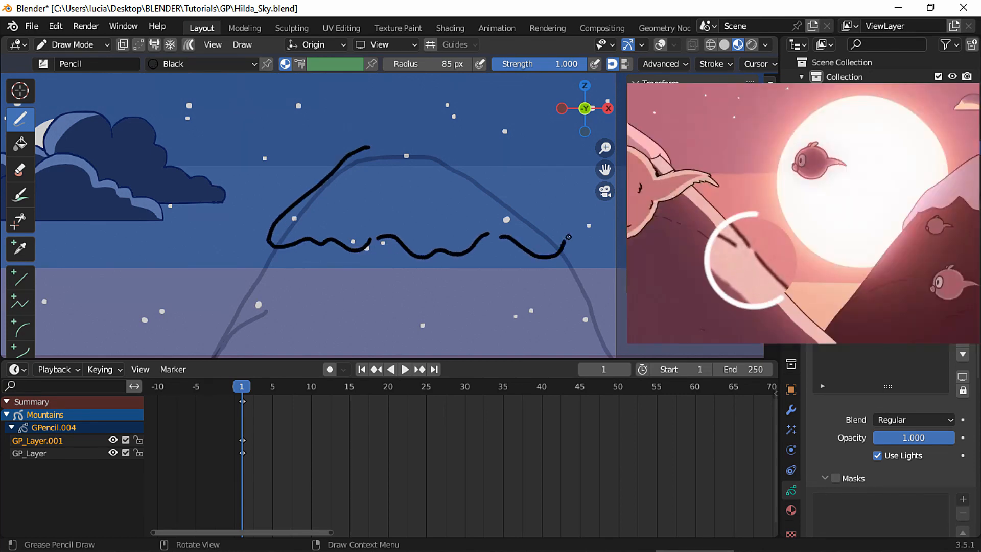
mouse_move(360, 143)
left_mouse_down()
mouse_move(395, 126)
mouse_move(537, 204)
mouse_move(586, 246)
left_mouse_up()
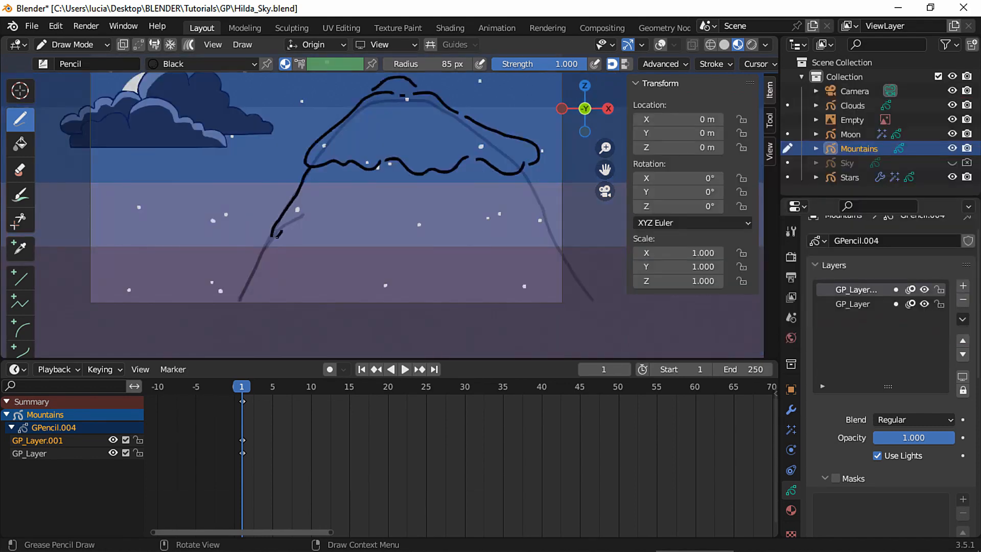
Ink the mountain's left and right slopes from the snow cap down past the camera frame.
left_click_drag(277, 236, 234, 314)
scroll(303, 223, "up", 4)
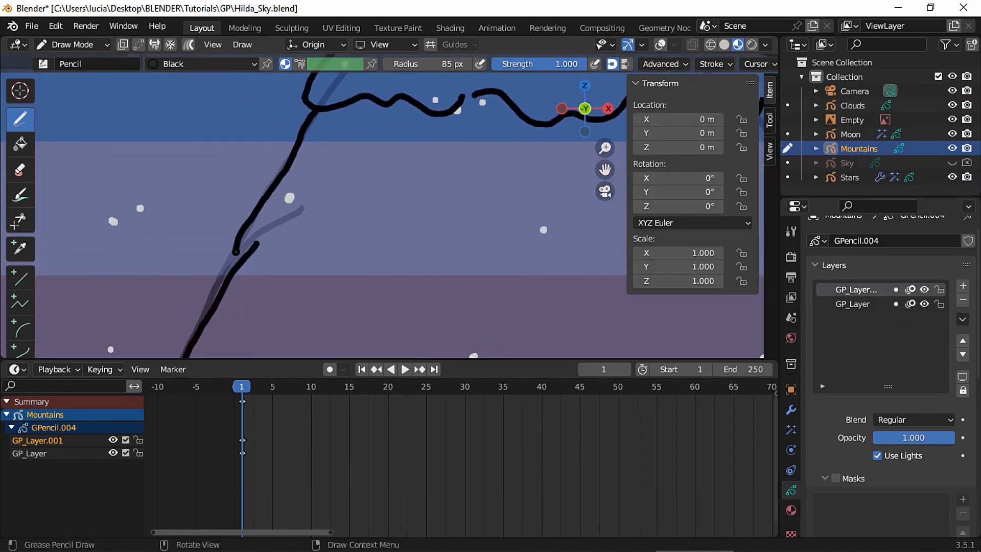
left_click_drag(237, 248, 236, 256)
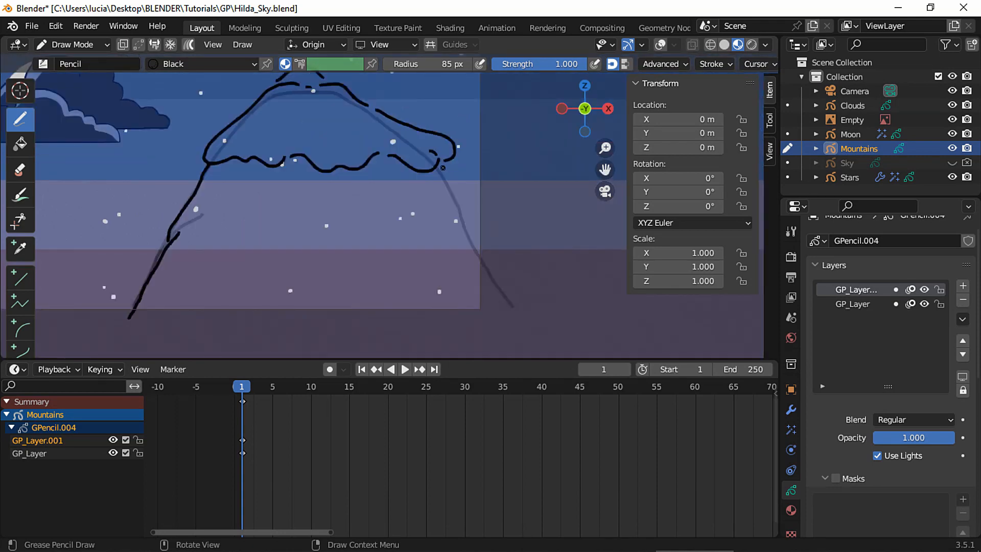
left_click_drag(443, 167, 517, 306)
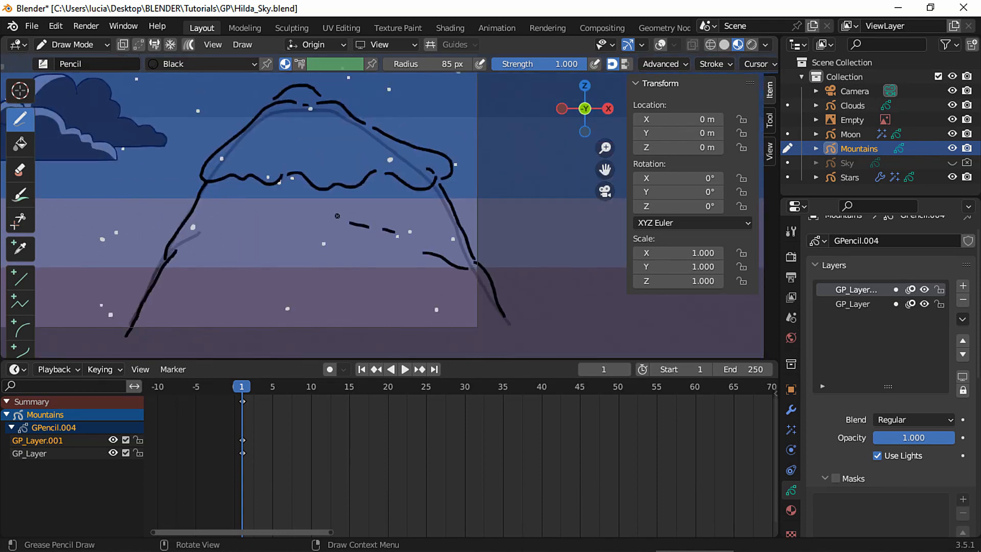
Draw short crack lines and a broken circle on the mountain face, and delete the rough sketch layer GP_Layer.
left_click_drag(236, 295, 270, 287)
scroll(286, 181, "up", 3)
mouse_move(306, 203)
left_mouse_down()
mouse_move(298, 260)
mouse_move(305, 256)
left_mouse_up()
left_click_drag(312, 248, 321, 220)
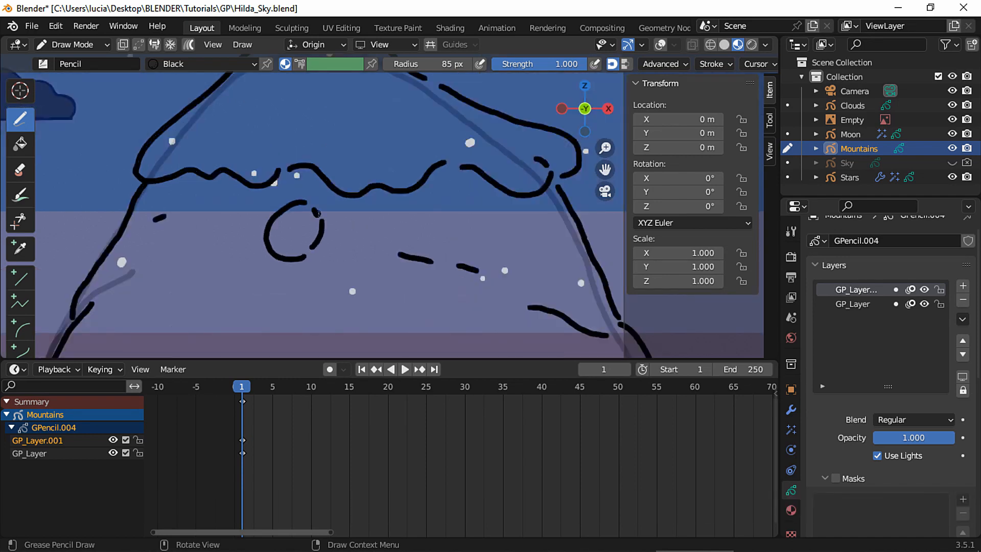
left_click(859, 304)
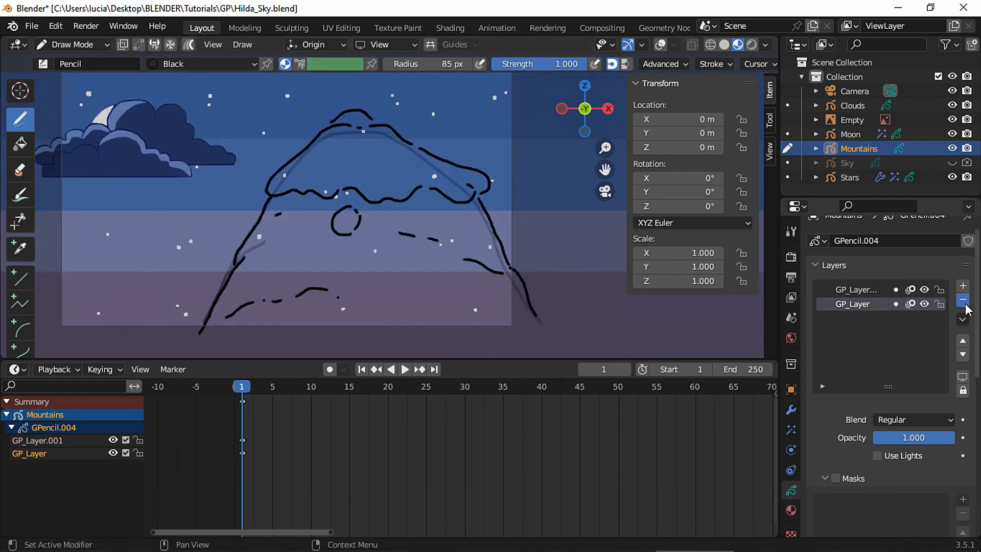
left_click(962, 299)
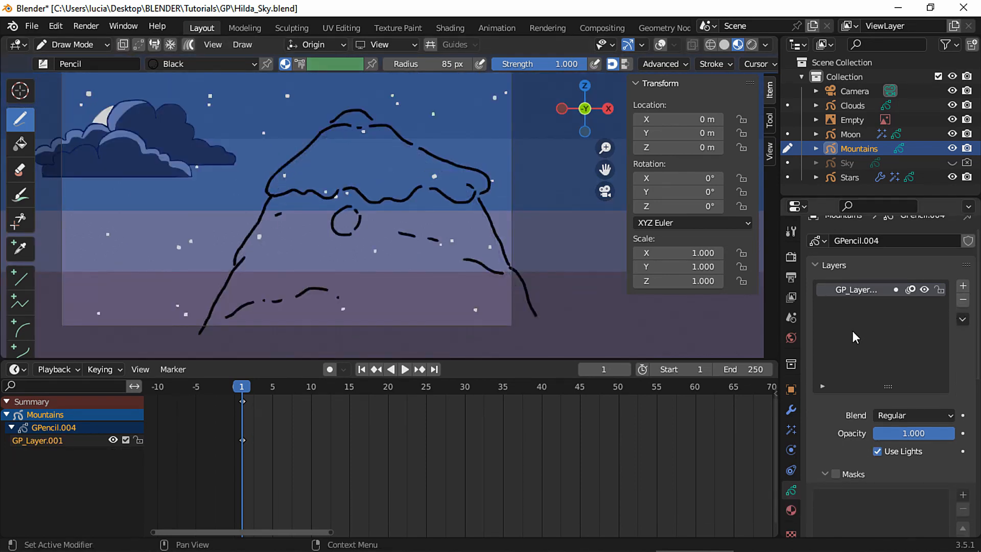
Smooth the mountain's outline strokes in Sculpt Mode with the Smooth brush at radius 25 px and strength 0.636.
key("ctrl+Tab")
left_click_drag(312, 147, 205, 338)
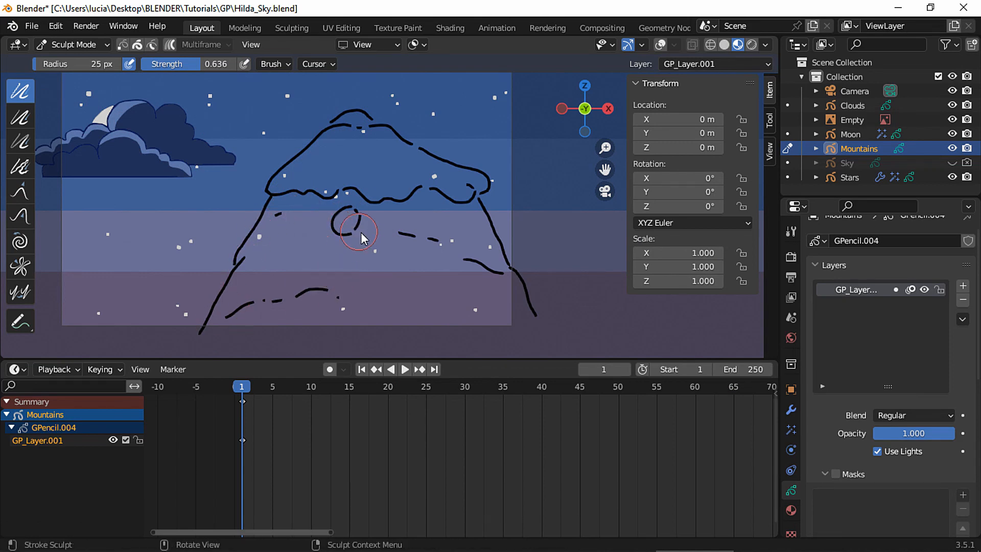
mouse_move(353, 120)
left_mouse_down()
mouse_move(394, 150)
mouse_move(536, 324)
left_mouse_up()
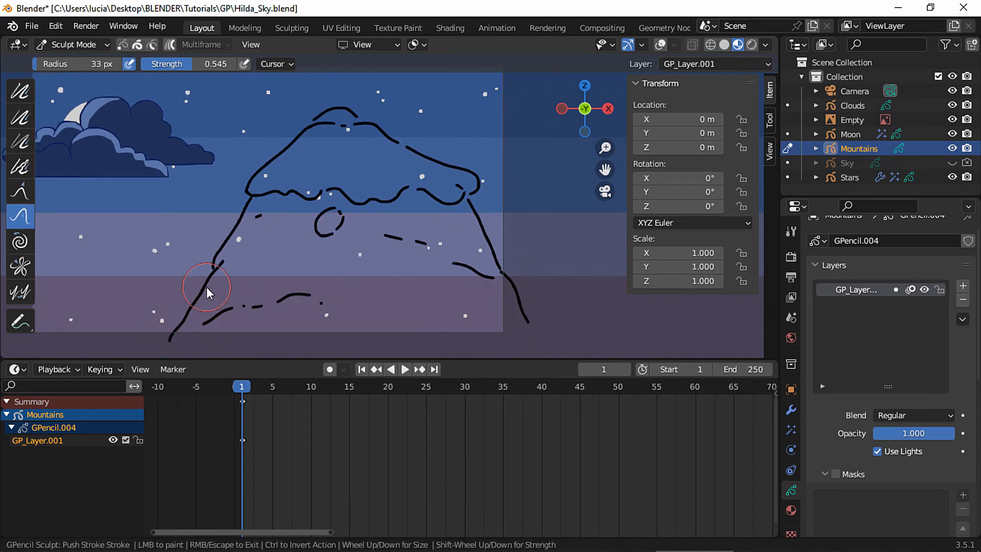
Reshape the mountain's slopes and peak with the Push brush at strength 0.545, using radii of 33 and 28 px.
left_click_drag(206, 287, 258, 180)
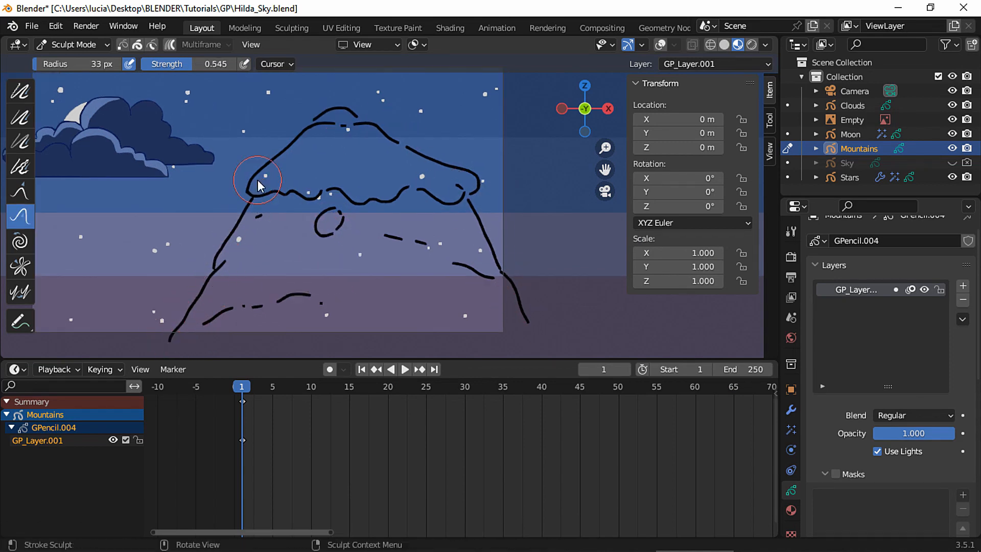
key("f")
left_click(372, 132)
left_click_drag(372, 132, 425, 153)
left_click_drag(473, 204, 514, 286)
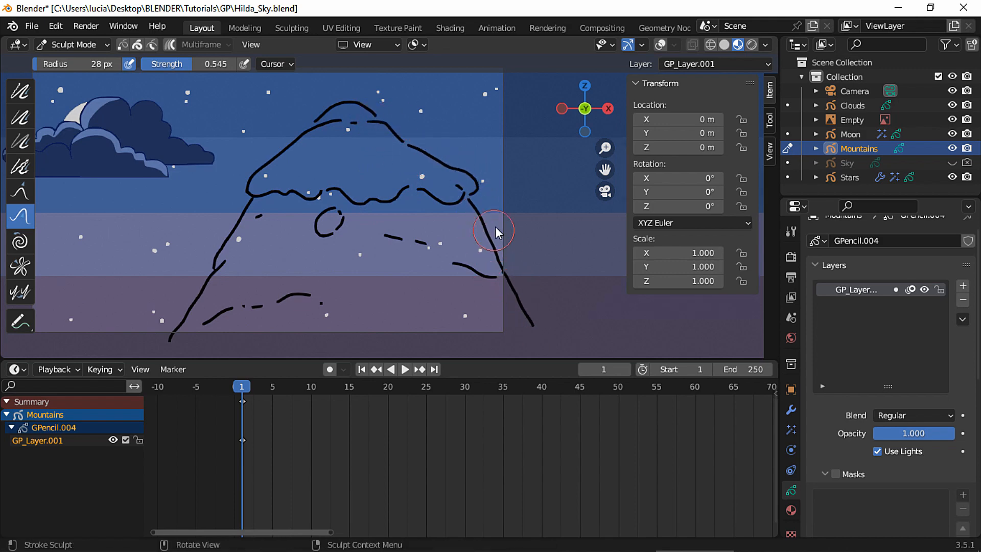
left_click_drag(373, 163, 357, 153)
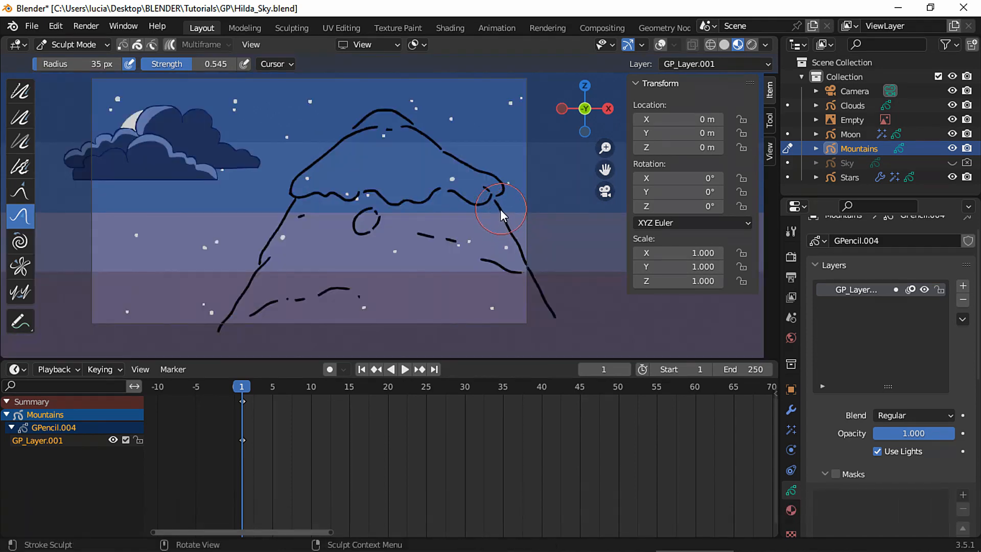
Try pushing the peak, right slope and snow cap edge further with the Push brush at radius 35 px.
left_click_drag(491, 204, 532, 263)
left_click_drag(365, 113, 429, 134)
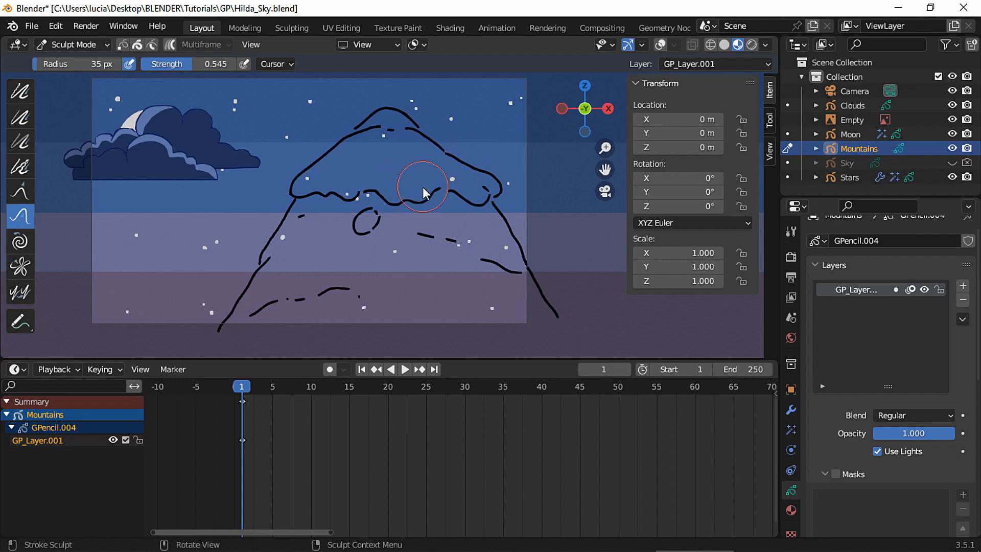
left_click_drag(487, 194, 470, 179)
Thin the mountain's outline, snow edge and crack lines with the Thickness brush in subtract mode, radius 29 px and strength 0.061.
mouse_move(295, 205)
left_mouse_down()
mouse_move(267, 317)
mouse_move(318, 169)
left_mouse_up()
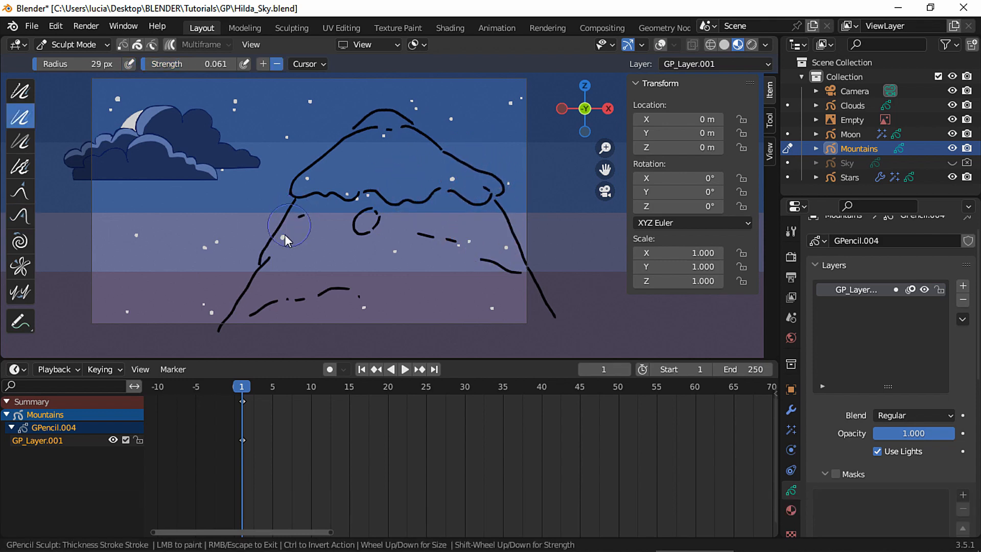
left_click_drag(408, 134, 438, 199)
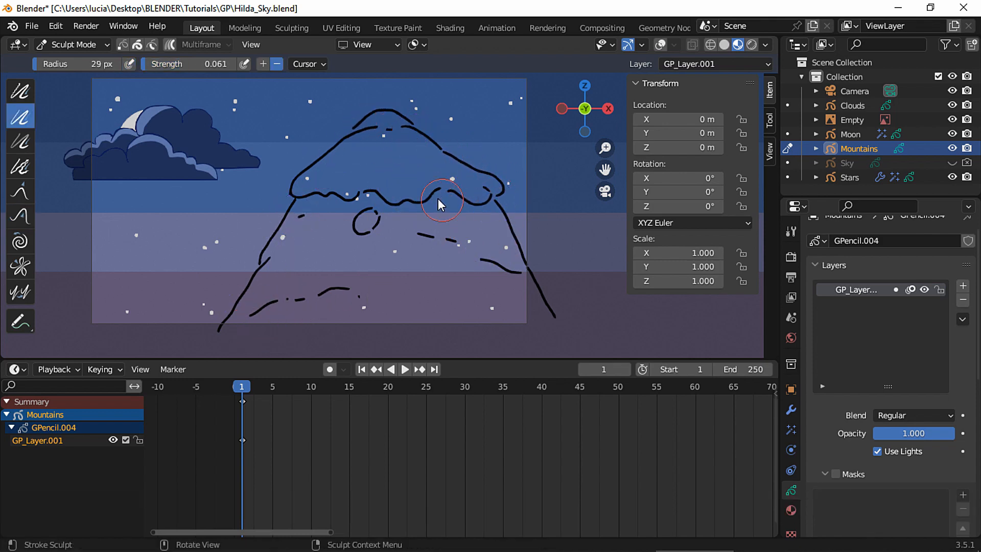
left_click_drag(429, 247, 537, 274)
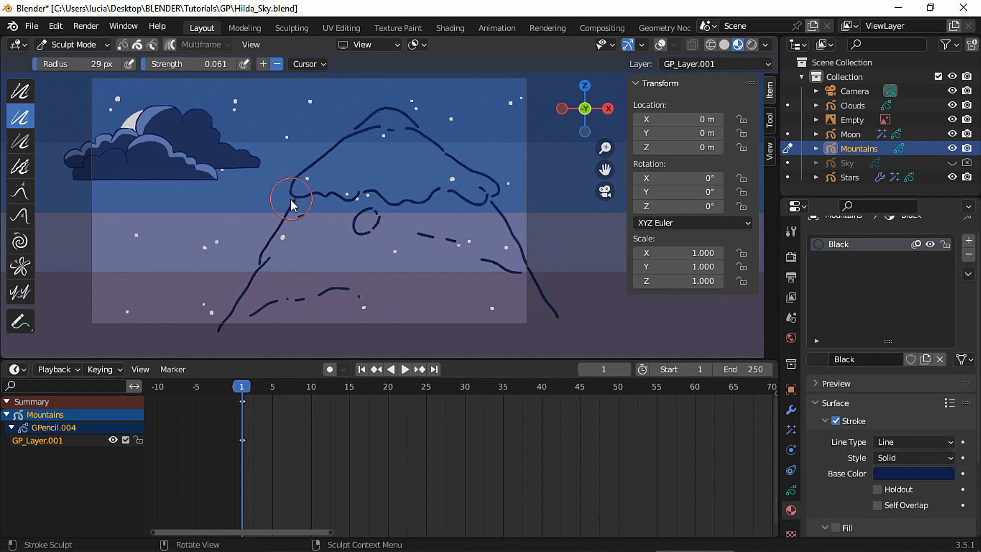
mouse_move(291, 199)
left_mouse_down()
mouse_move(266, 269)
mouse_move(306, 300)
left_mouse_up()
mouse_move(320, 173)
left_mouse_down()
mouse_move(464, 171)
mouse_move(554, 302)
left_mouse_up()
left_click_drag(421, 235, 453, 199)
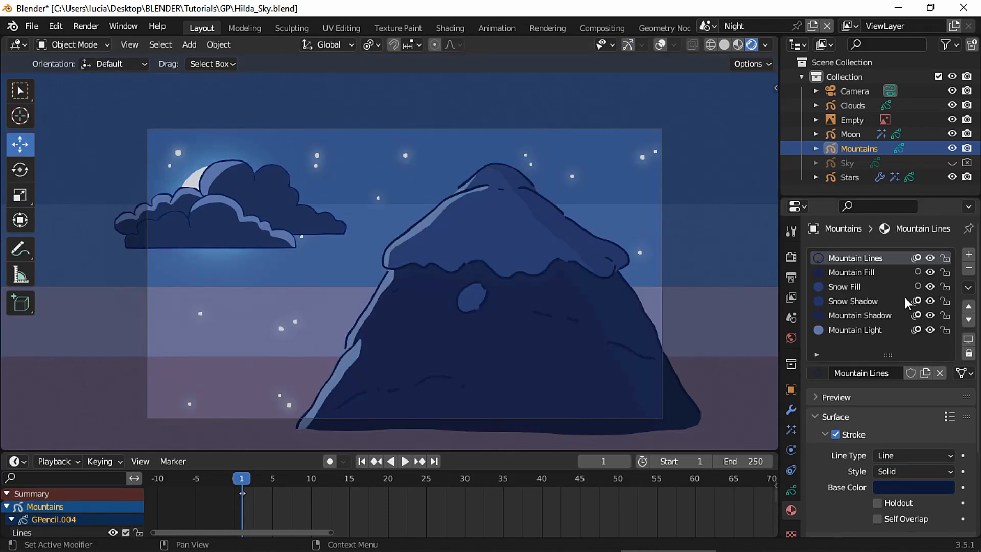
Toggle the Mountain Lines and Mountain Fill materials off and on to examine which parts of the finished mountain each one covers.
left_click(929, 259)
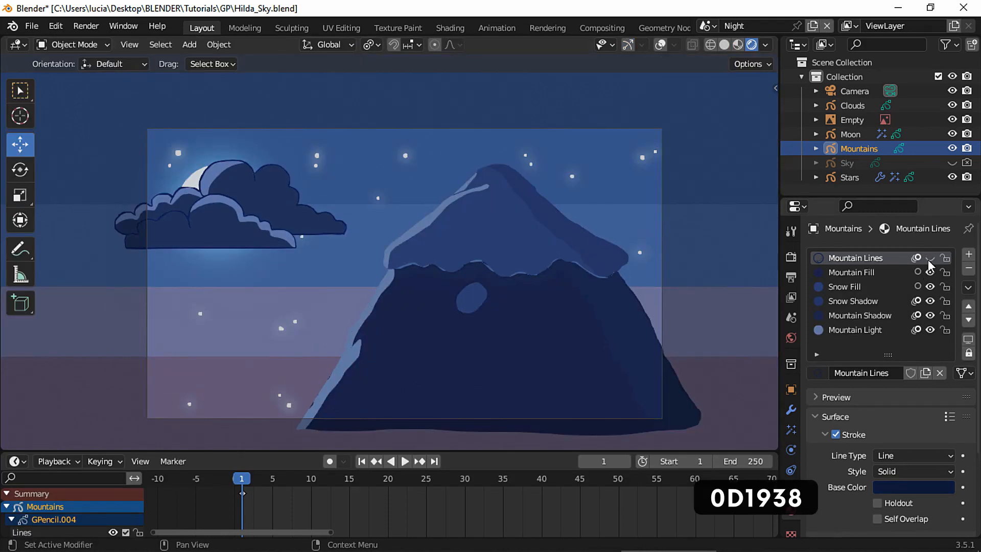
left_click(929, 258)
left_click(930, 258)
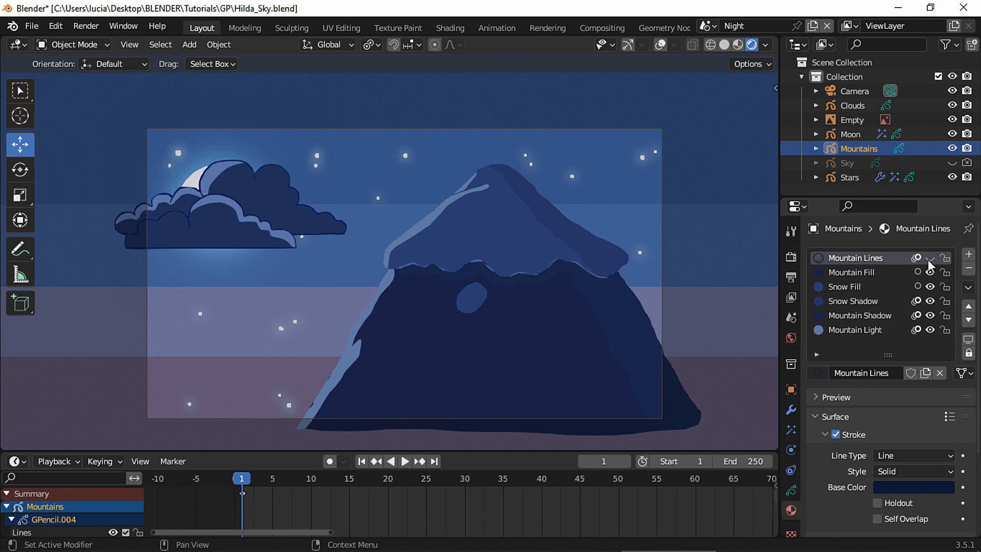
left_click(930, 258)
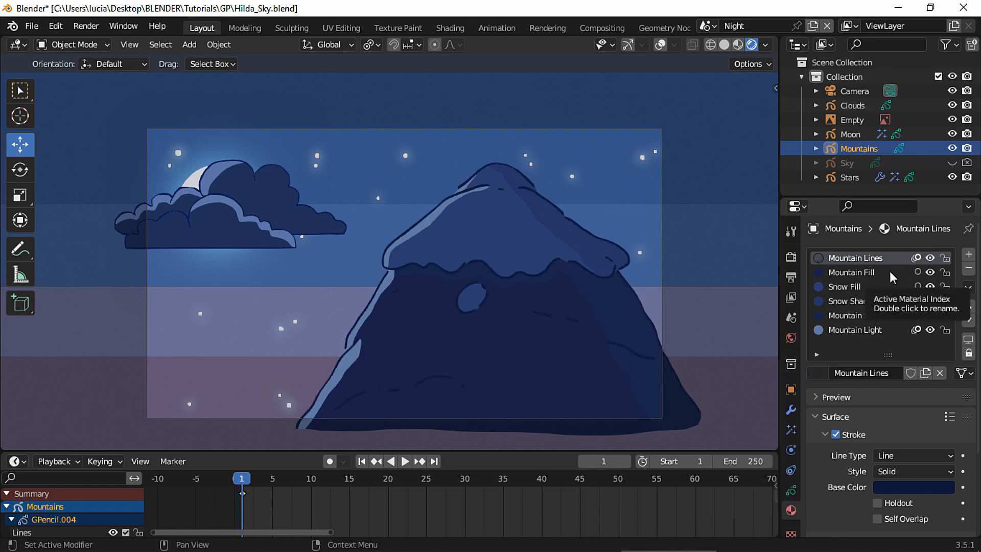
left_click(890, 272)
left_click(931, 272)
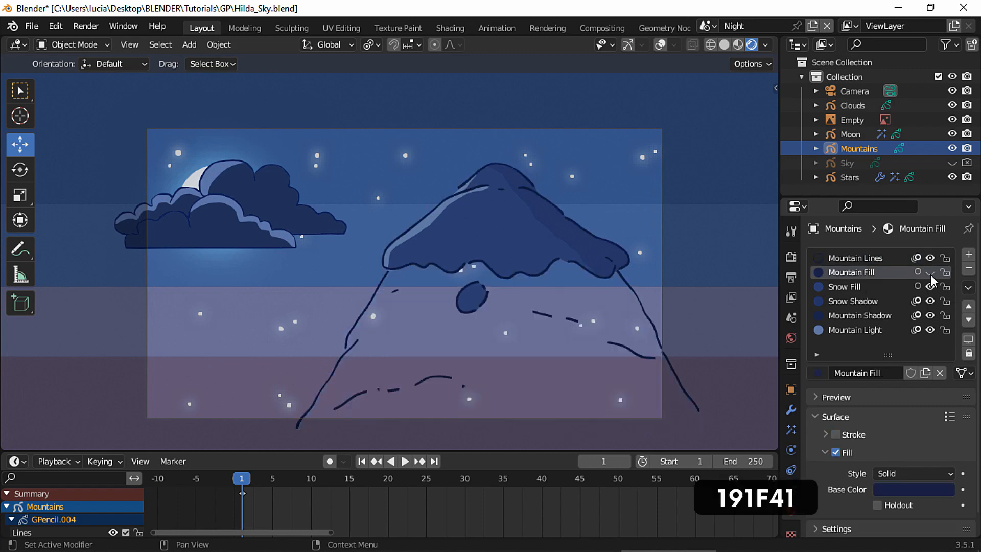
left_click(931, 274)
left_click(930, 274)
left_click(931, 274)
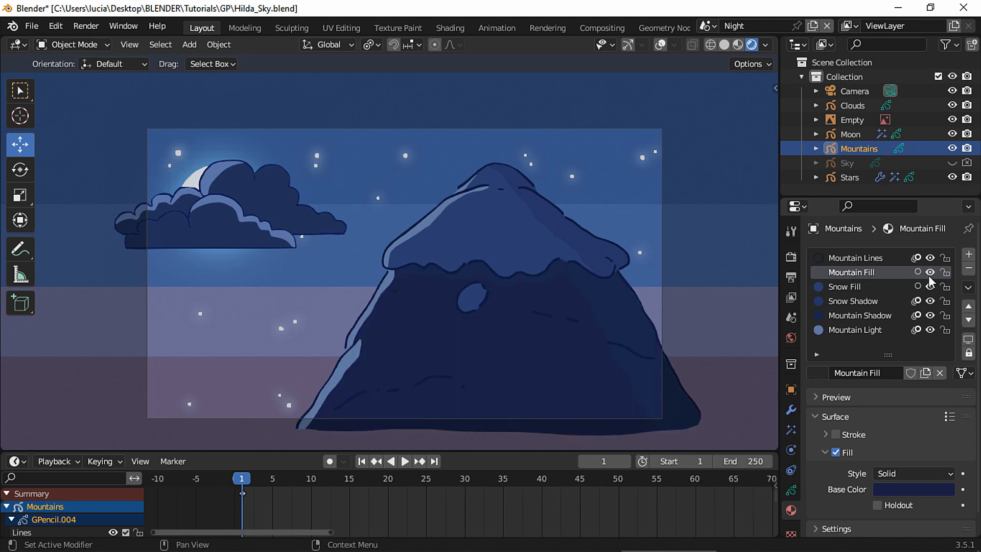
Toggle the Snow Fill material off and on to examine which areas of the finished mountain it covers.
left_click(894, 284)
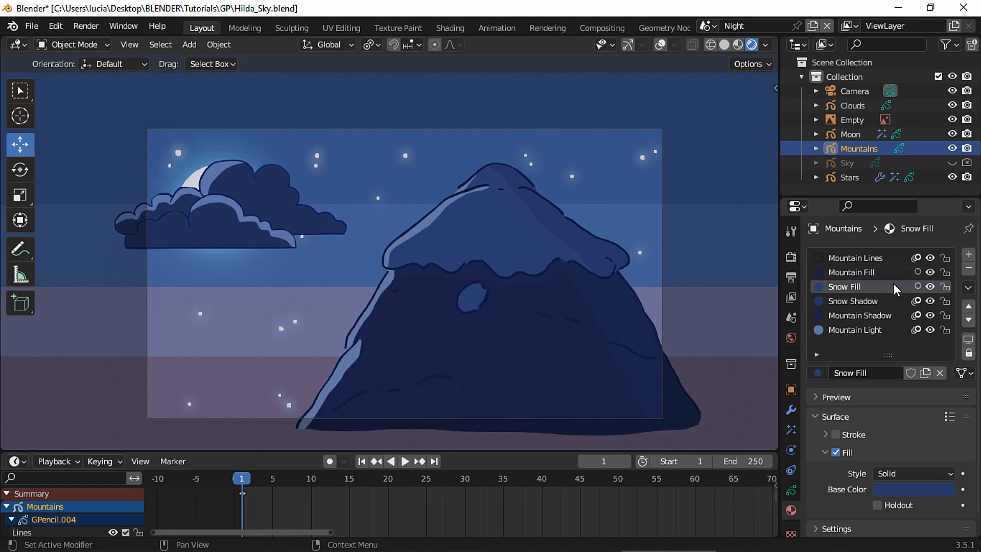
left_click(931, 287)
left_click(931, 286)
left_click(931, 286)
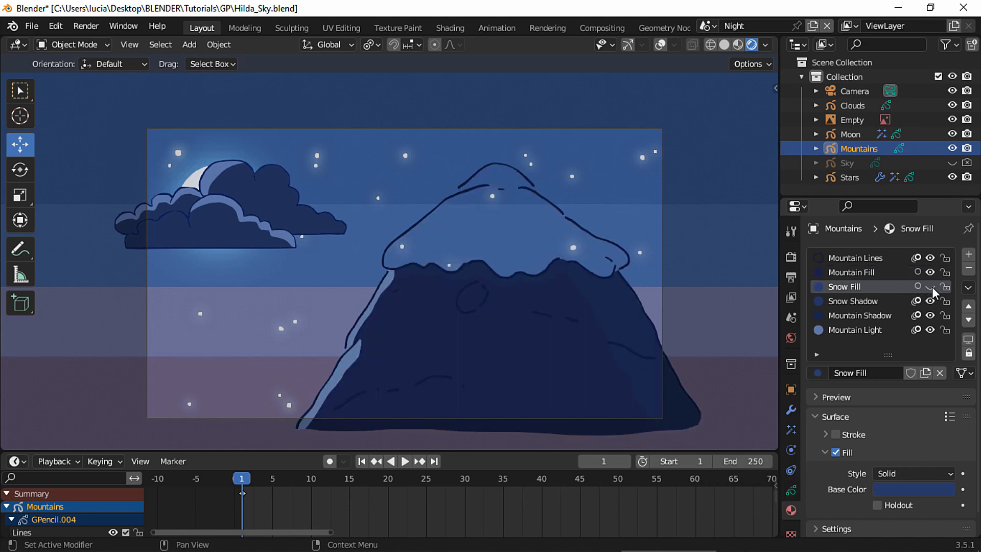
left_click(931, 287)
left_click(931, 287)
left_click(931, 287)
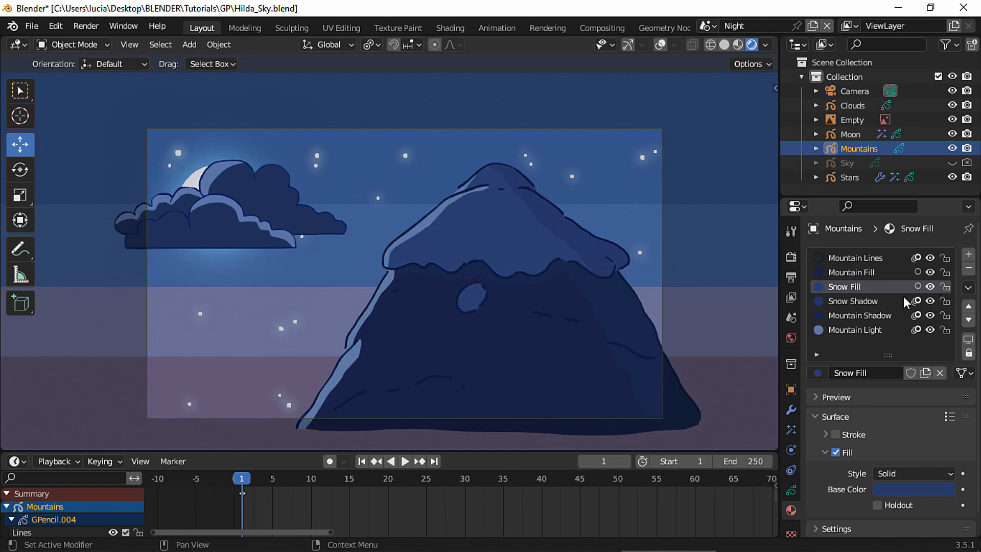
Examine the Snow Shadow, Mountain Shadow and Mountain Light materials by toggling their visibility on the finished mountain.
left_click(878, 304)
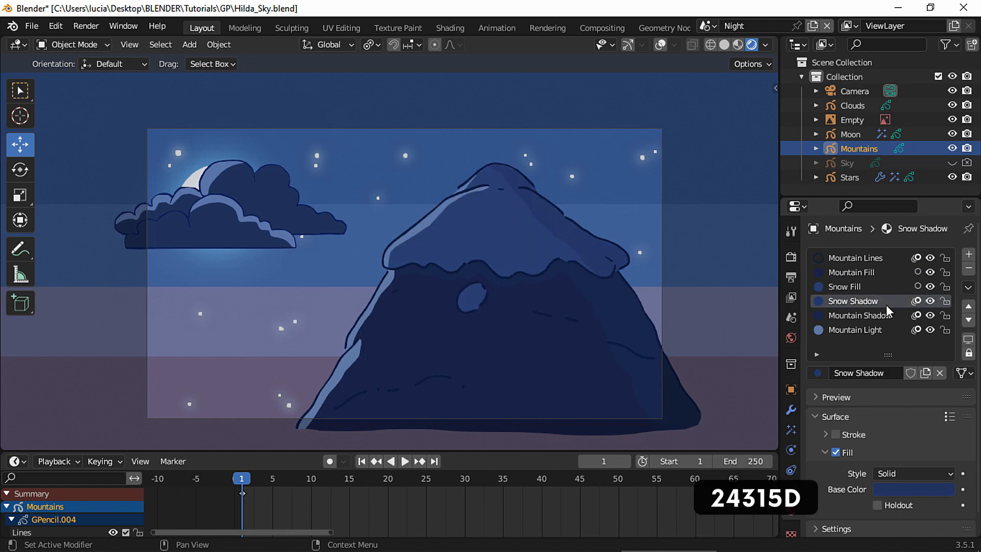
left_click(930, 302)
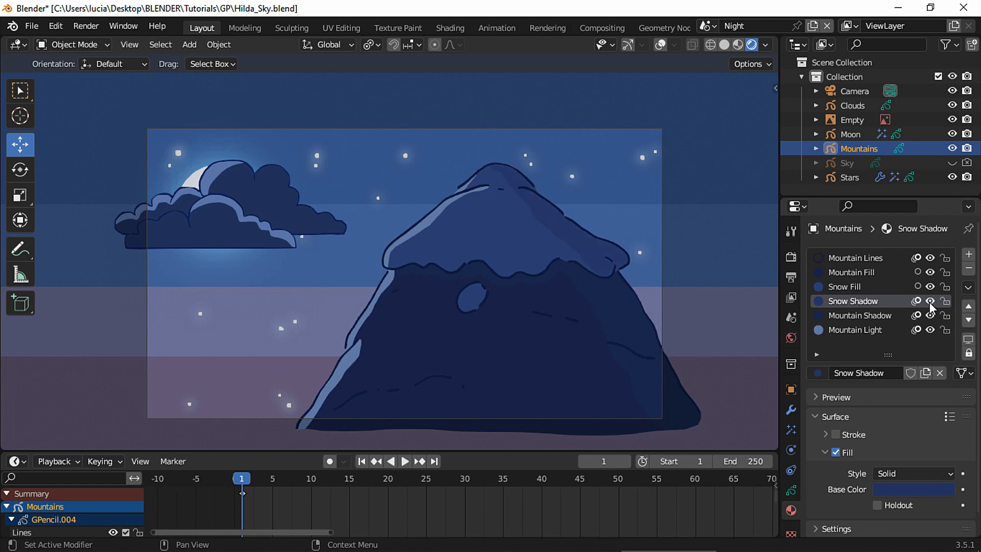
left_click(876, 316)
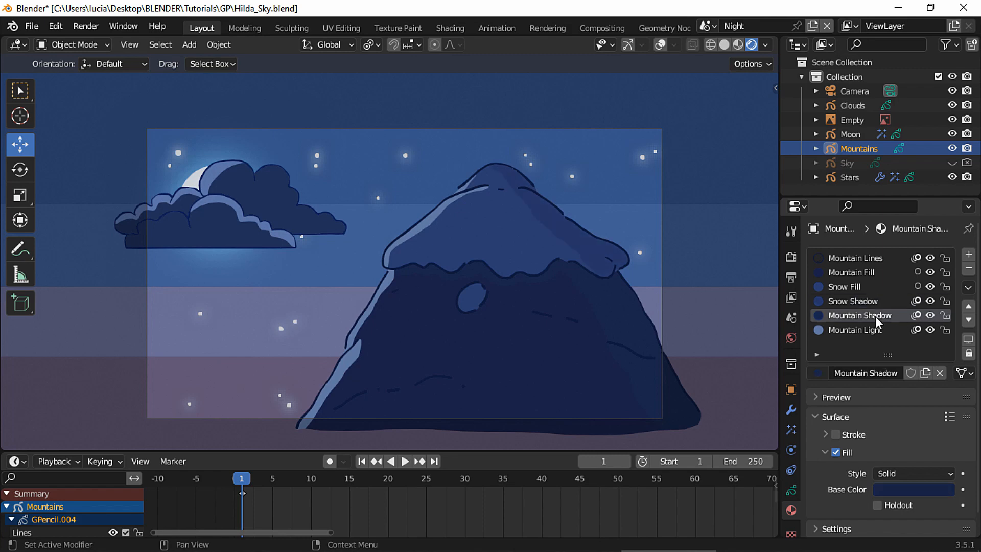
left_click(931, 316)
left_click(873, 330)
left_click(930, 330)
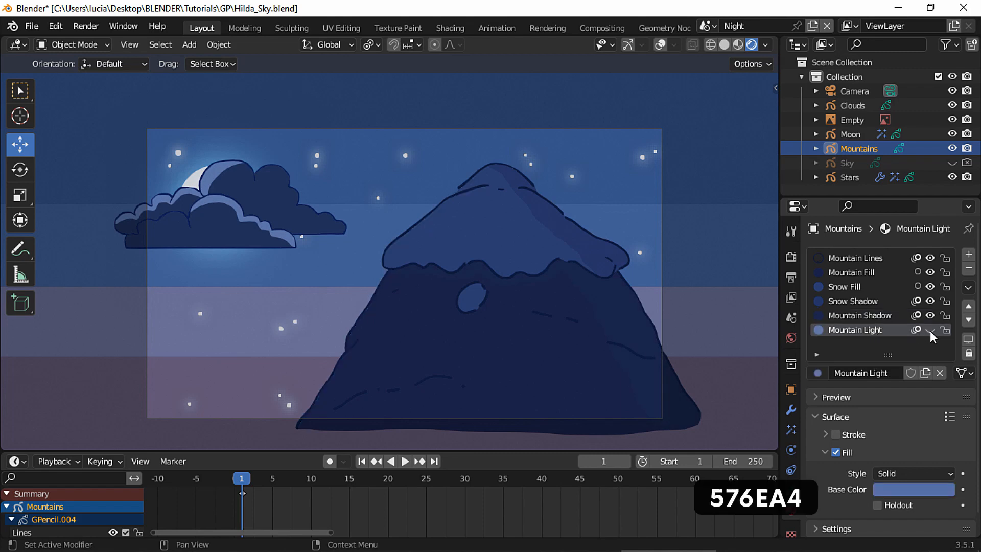
left_click(930, 330)
left_click(930, 331)
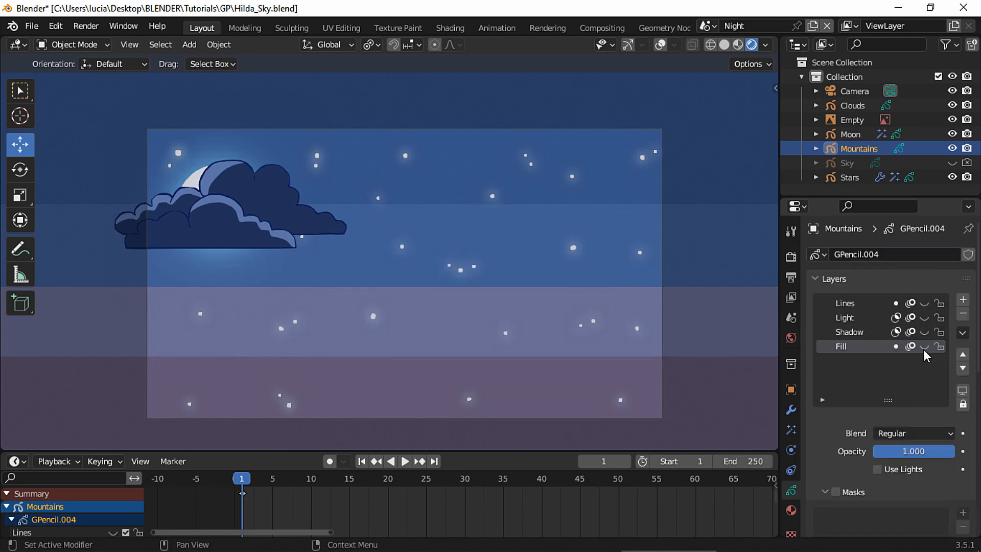
Show the mountain's Fill, Shadow, Light and Lines layers one after another to examine what each contains.
left_click(925, 346)
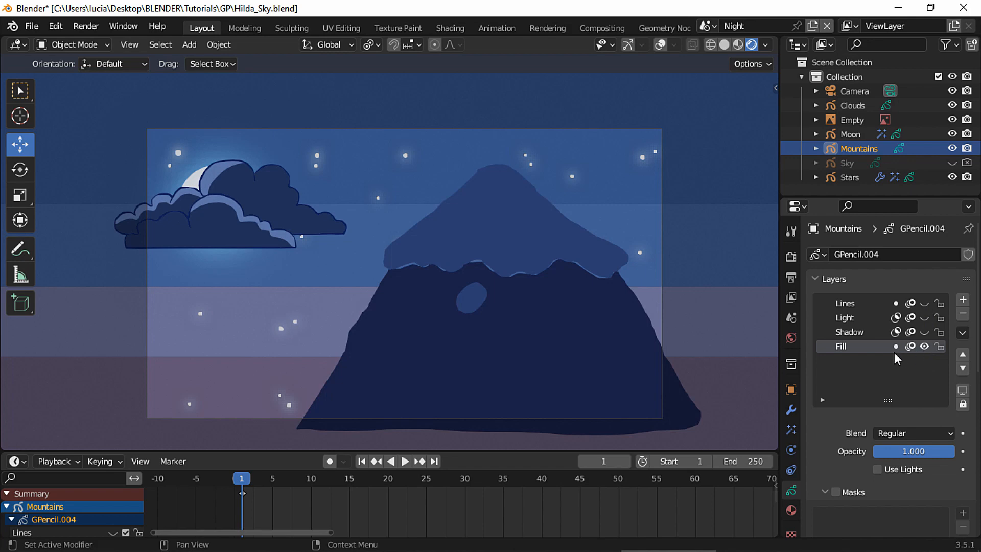
left_click(869, 331)
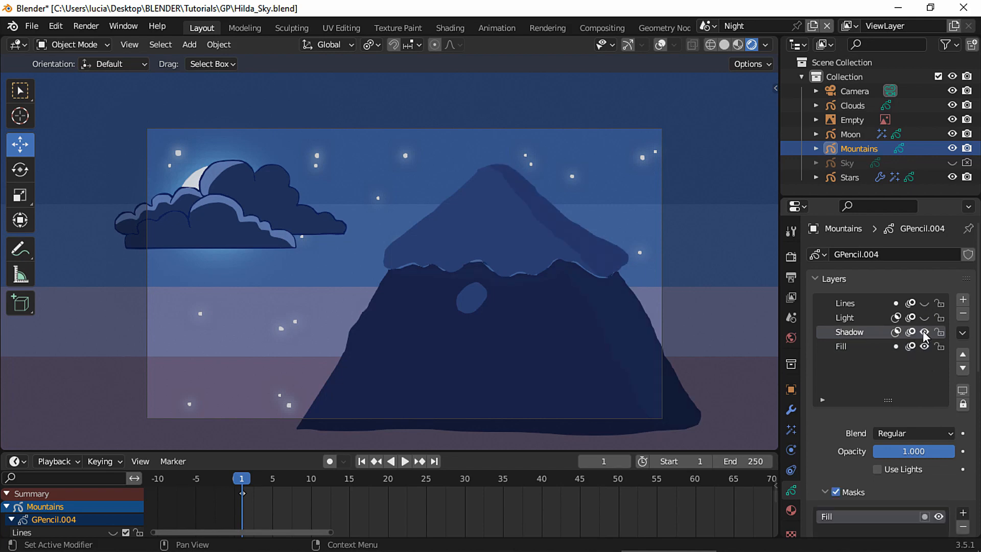
left_click(873, 318)
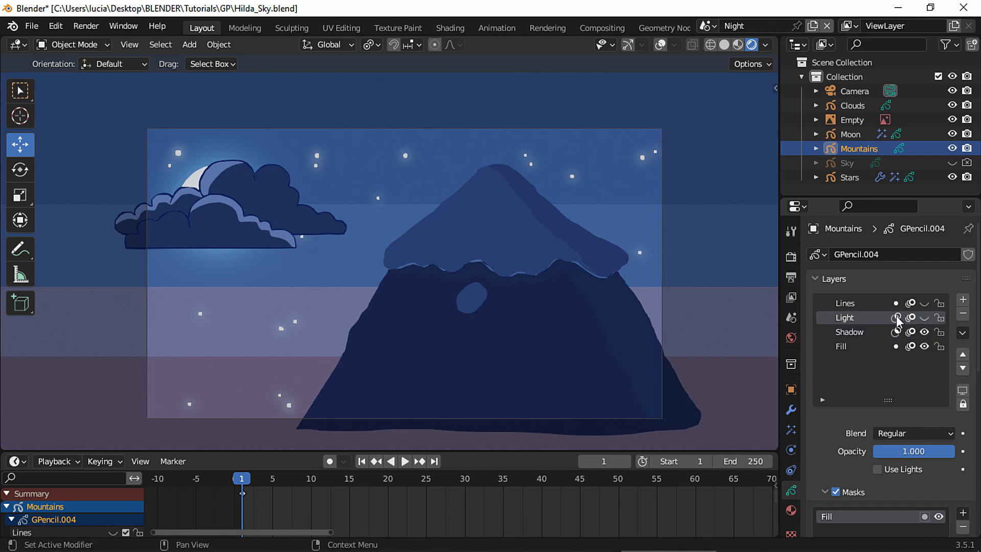
left_click(925, 318)
left_click(925, 318)
left_click(925, 318)
left_click(868, 303)
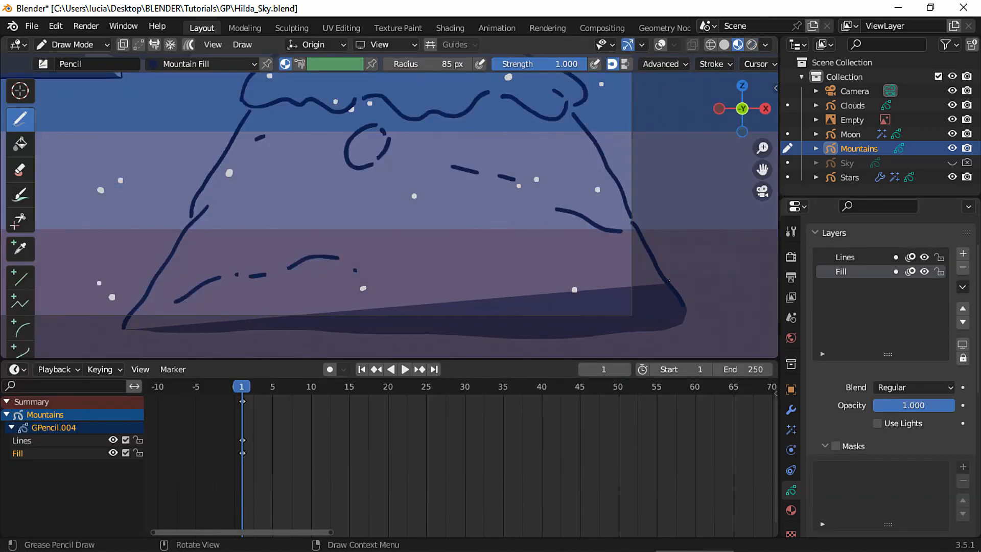
Paint the mountain body with Mountain Fill on the Fill layer and fit its edges to the outline using the Push brush at 35 px.
mouse_move(669, 281)
left_mouse_down()
mouse_move(580, 123)
mouse_move(498, 105)
mouse_move(258, 110)
mouse_move(223, 147)
mouse_move(156, 273)
left_mouse_up()
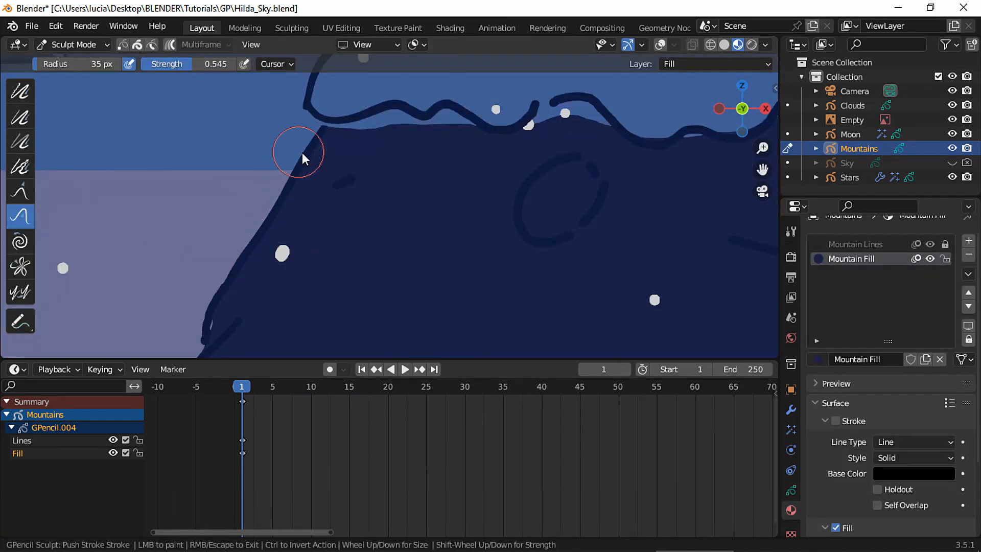
left_click_drag(374, 121, 393, 113)
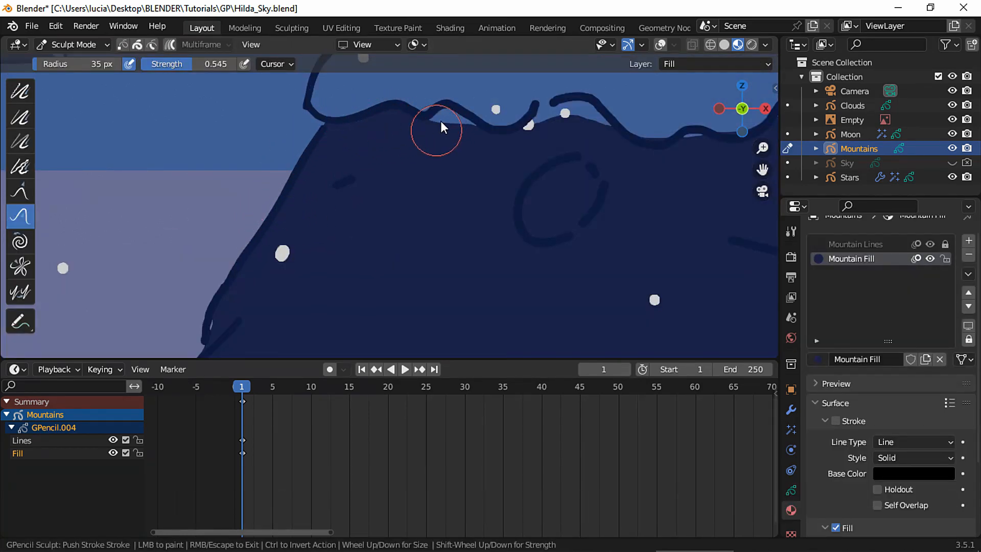
middle_click_drag(532, 120, 413, 147, "shift")
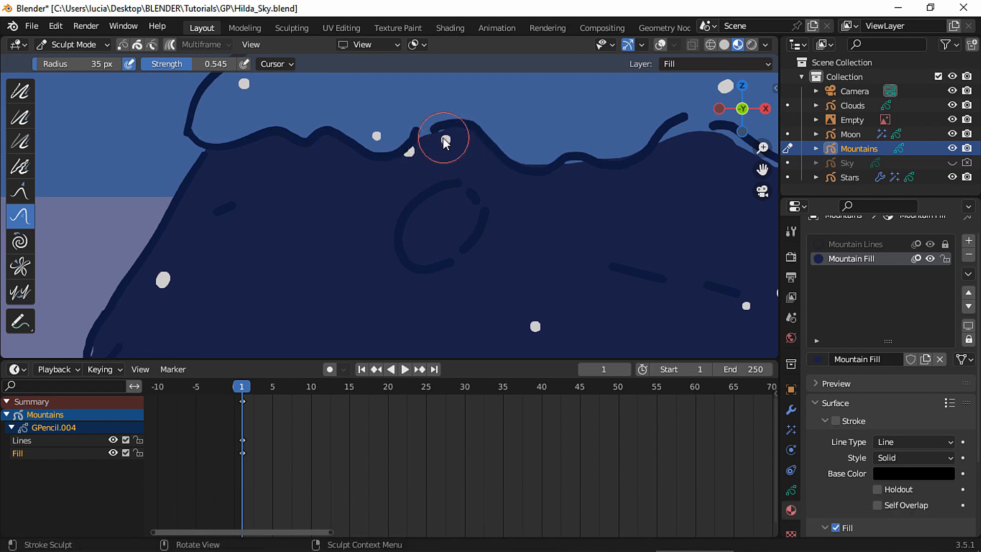
left_click_drag(443, 137, 484, 128)
middle_click_drag(684, 127, 519, 150, "shift")
left_click_drag(519, 150, 673, 195)
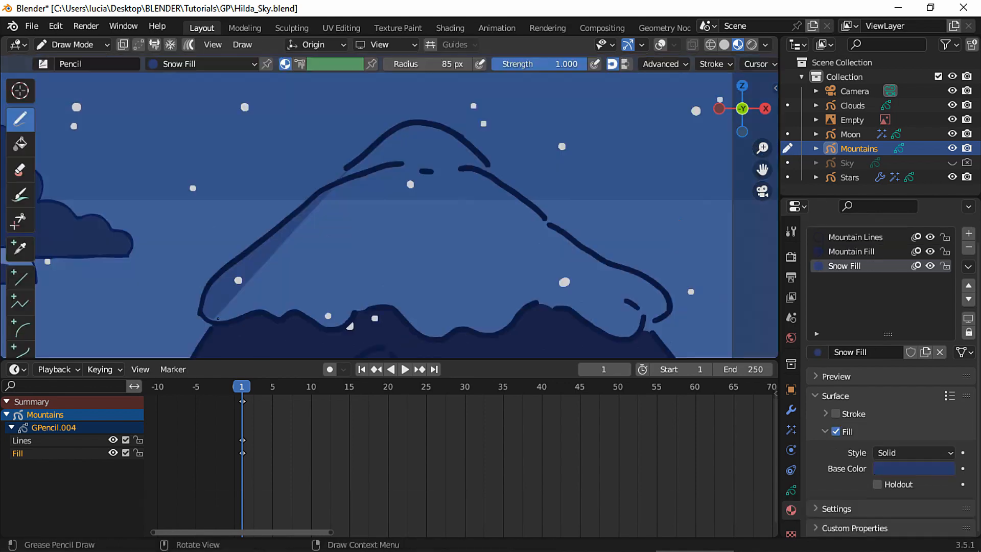
Paint the snow cap and the broken circle with the Snow Fill material, adjusting the cap's lower edge in Sculpt Mode.
mouse_move(219, 315)
left_mouse_down()
mouse_move(395, 310)
mouse_move(490, 184)
mouse_move(542, 307)
mouse_move(659, 297)
mouse_move(493, 172)
left_mouse_up()
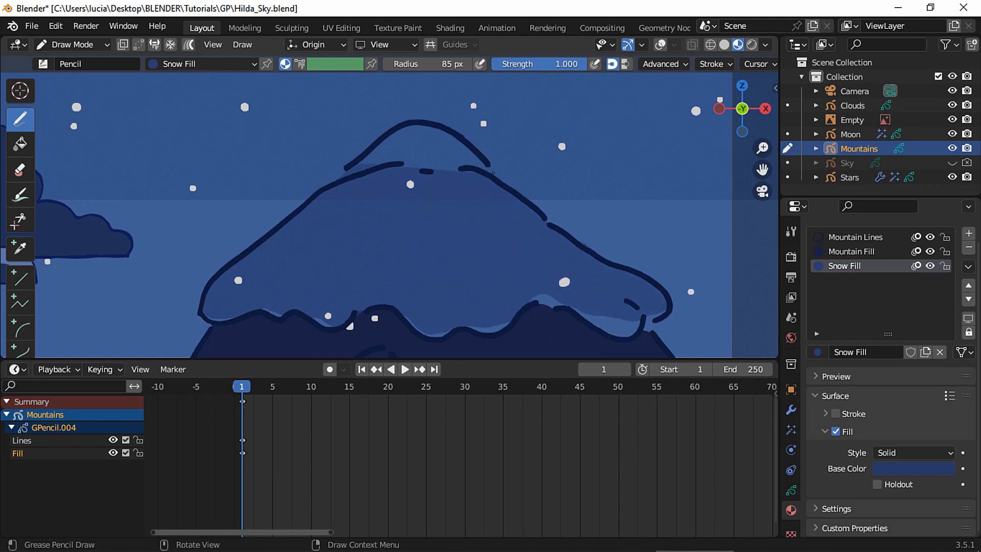
key("ctrl+Tab")
left_click_drag(610, 324, 639, 330)
mouse_move(544, 289)
left_mouse_down()
mouse_move(542, 300)
mouse_move(477, 326)
mouse_move(408, 314)
mouse_move(321, 325)
mouse_move(226, 312)
left_mouse_up()
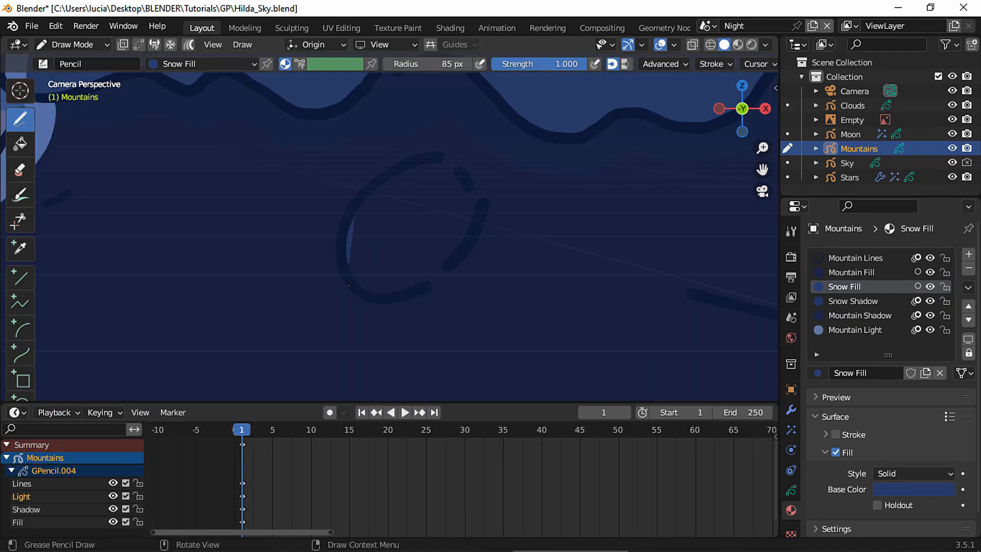
mouse_move(348, 286)
left_mouse_down()
mouse_move(387, 297)
mouse_move(445, 269)
mouse_move(468, 237)
mouse_move(472, 185)
mouse_move(409, 166)
mouse_move(366, 200)
left_mouse_up()
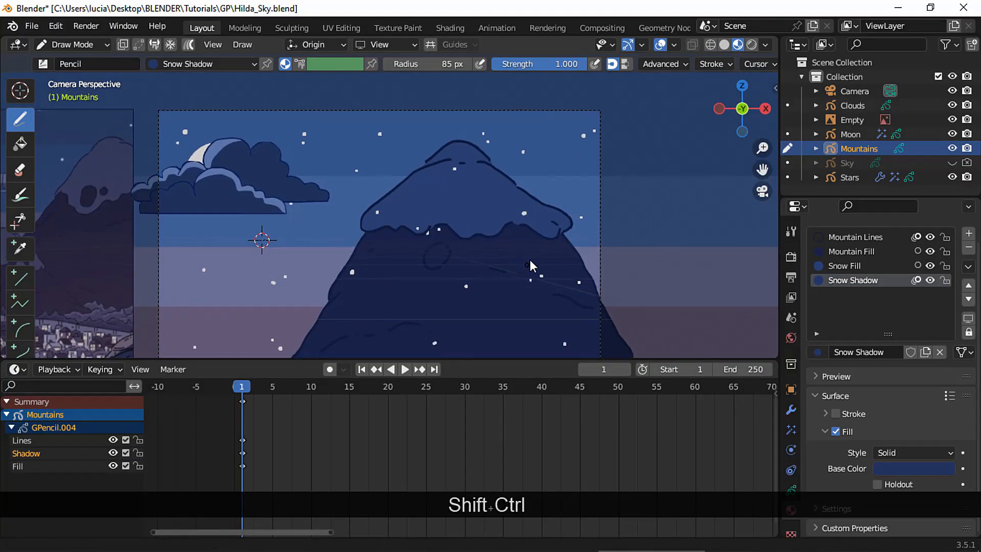
Draw a Snow Shadow shape down the snow cap's right side on the Shadow layer, masked by the Fill layer.
mouse_move(530, 259)
middle_mouse_down("ctrl")
mouse_move(554, 238)
mouse_move(505, 263)
mouse_move(497, 250)
mouse_move(540, 256)
middle_mouse_up("ctrl")
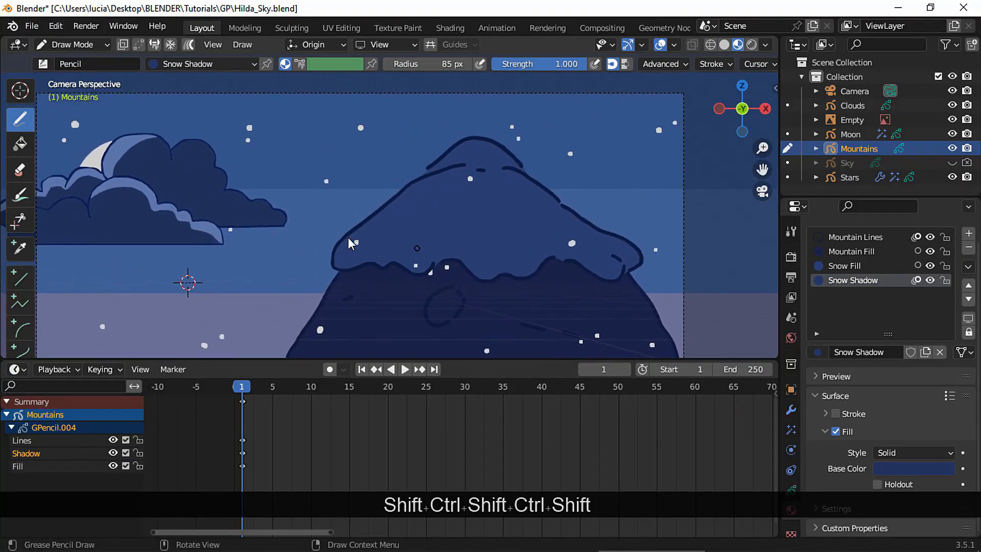
middle_click_drag(534, 217, 447, 220, "shift")
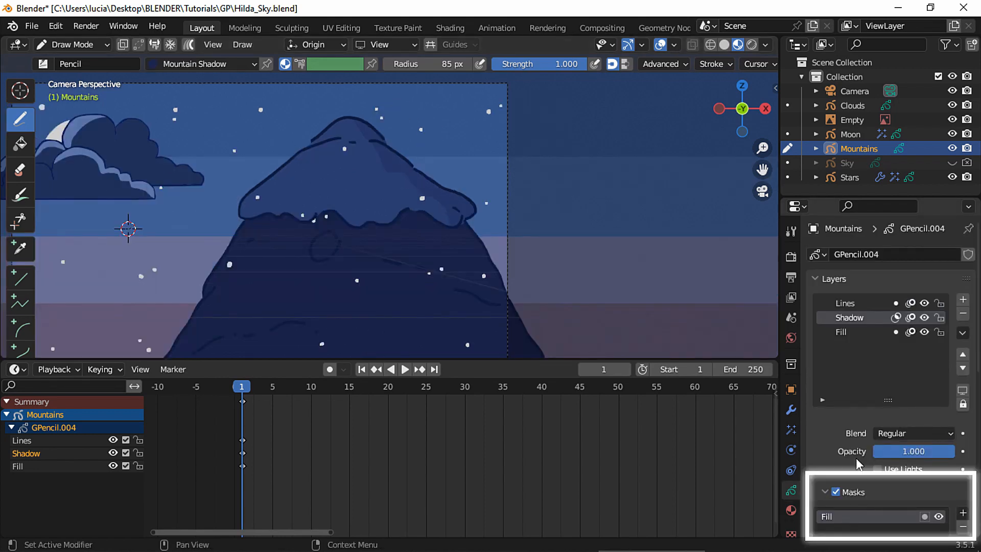
Draw Mountain Shadow shapes down the mountain's right slope and beneath the snow cap's wavy edge on the Shadow layer.
left_click(792, 510)
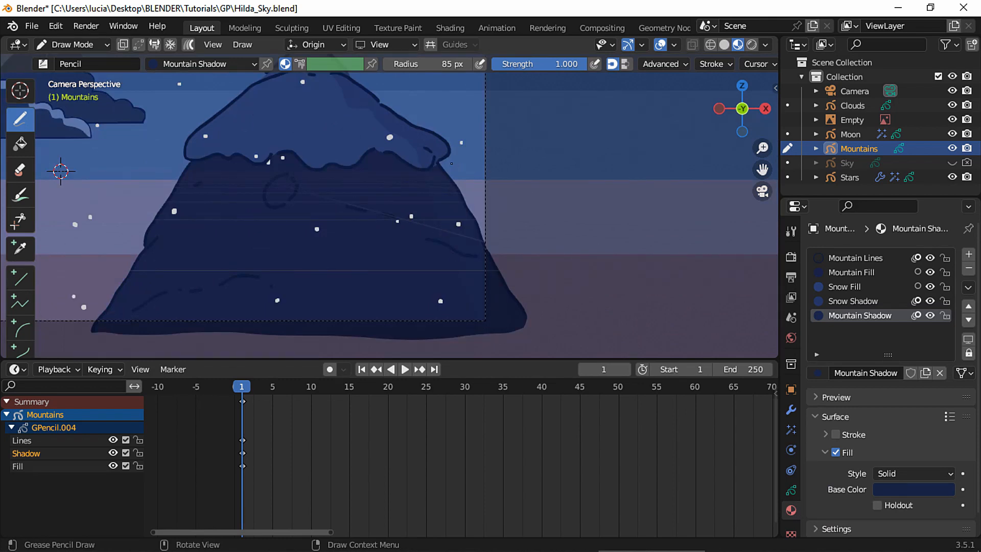
middle_click_drag(451, 164, 528, 163, "ctrl")
middle_click_drag(528, 163, 601, 200, "shift")
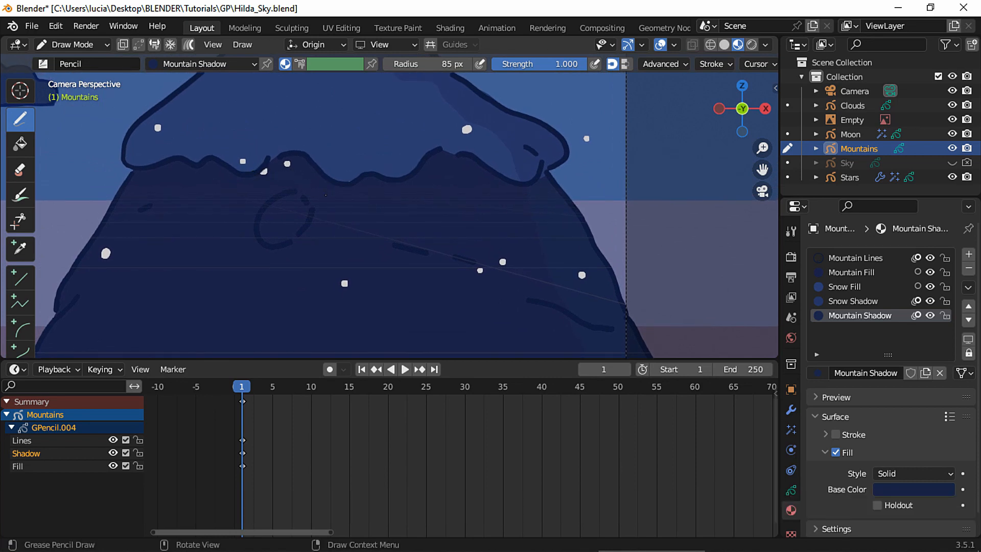
mouse_move(400, 192)
left_mouse_down()
mouse_move(427, 175)
mouse_move(481, 187)
mouse_move(488, 167)
mouse_move(440, 151)
mouse_move(389, 180)
mouse_move(352, 184)
left_mouse_up()
middle_click_drag(508, 189, 485, 194, "shift")
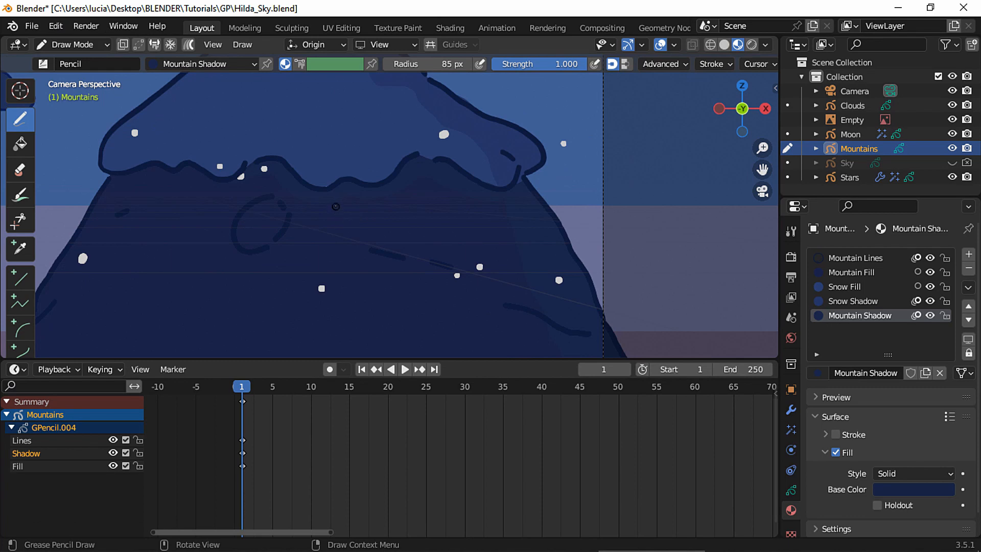
middle_click_drag(336, 206, 521, 237, "shift")
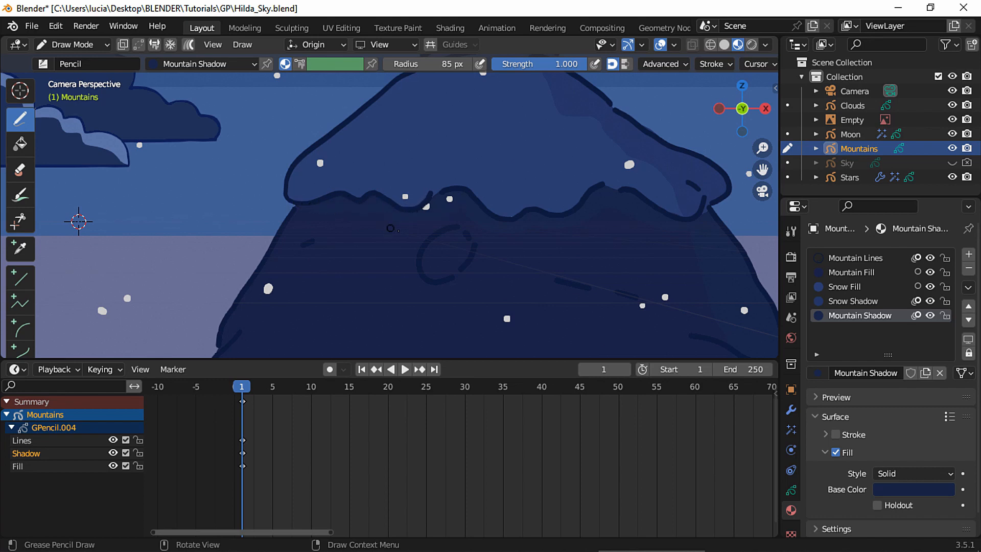
middle_click_drag(591, 252, 502, 283, "shift")
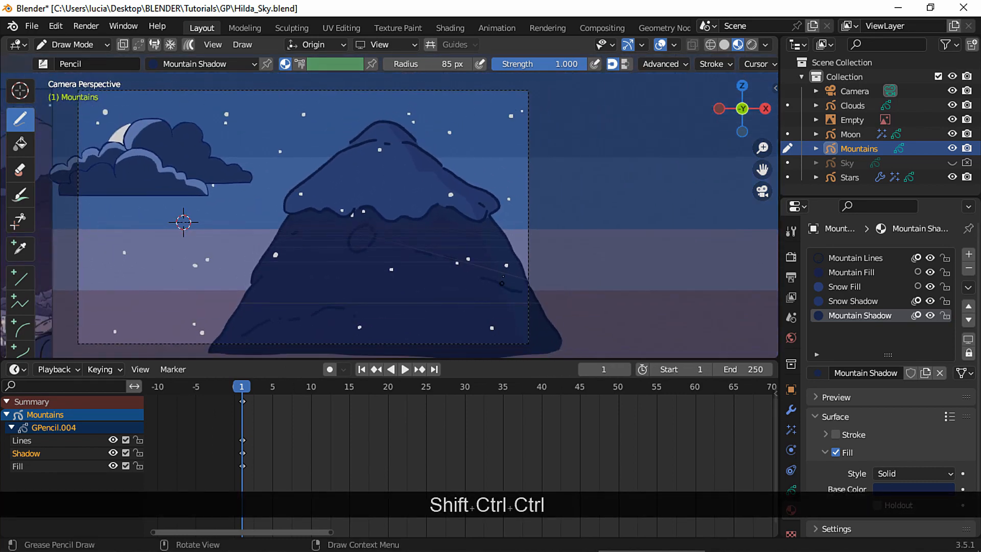
Paint Mountain Light highlight shapes on the Light layer along the mountain's left slope and the snow cap's left edge.
middle_click_drag(183, 222, 175, 204, "shift")
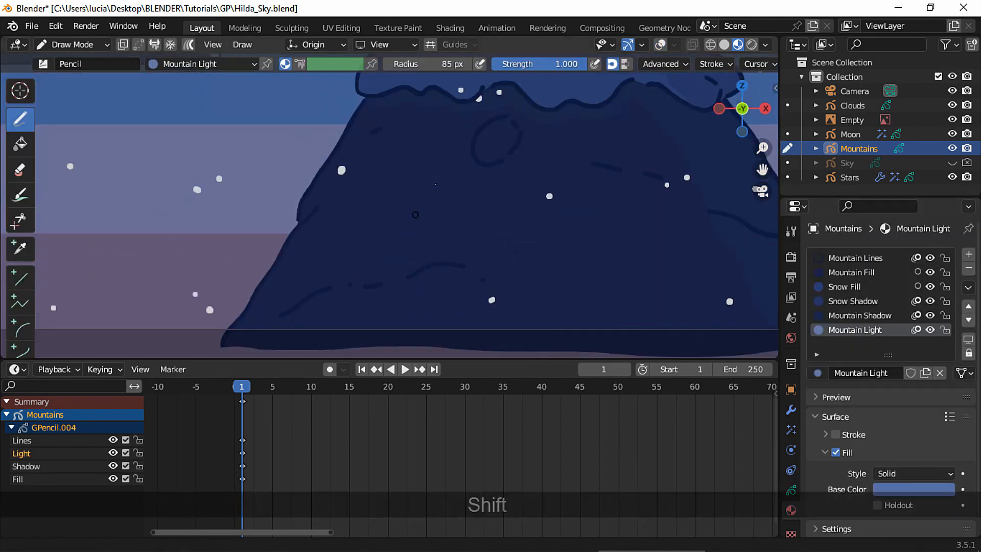
middle_click_drag(307, 266, 284, 327, "shift")
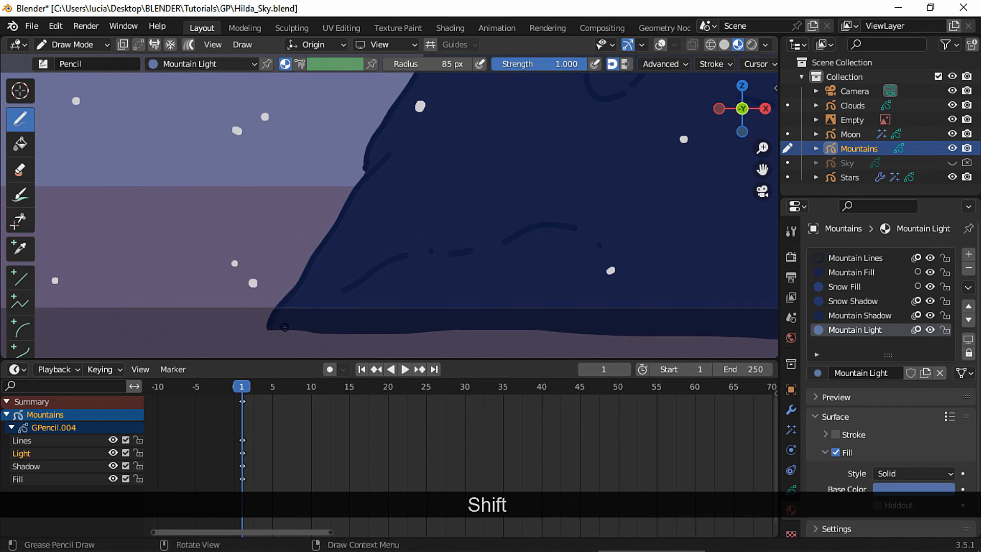
mouse_move(285, 328)
left_mouse_down()
mouse_move(345, 248)
mouse_move(381, 173)
mouse_move(327, 245)
mouse_move(289, 322)
left_mouse_up()
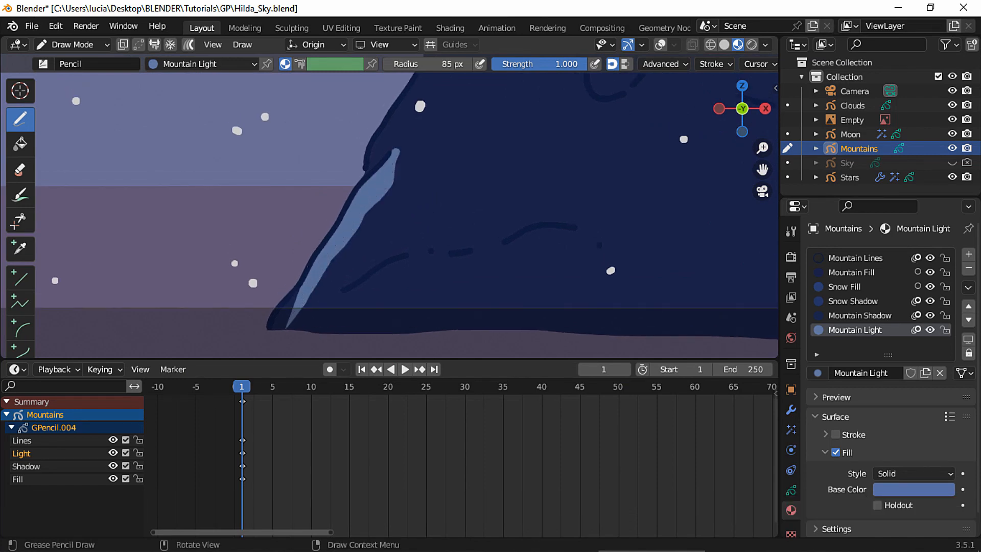
left_click_drag(307, 266, 269, 328)
middle_click_drag(386, 156, 321, 293, "shift")
mouse_move(317, 296)
left_mouse_down()
mouse_move(398, 162)
mouse_move(303, 309)
left_mouse_up()
mouse_move(388, 152)
middle_mouse_down("shift")
mouse_move(287, 274)
mouse_move(309, 302)
middle_mouse_up("shift")
mouse_move(306, 294)
left_mouse_down()
mouse_move(415, 183)
mouse_move(501, 137)
mouse_move(373, 223)
mouse_move(301, 293)
left_mouse_up()
mouse_move(440, 188)
middle_mouse_down("shift")
mouse_move(401, 224)
mouse_move(414, 199)
middle_mouse_up("shift")
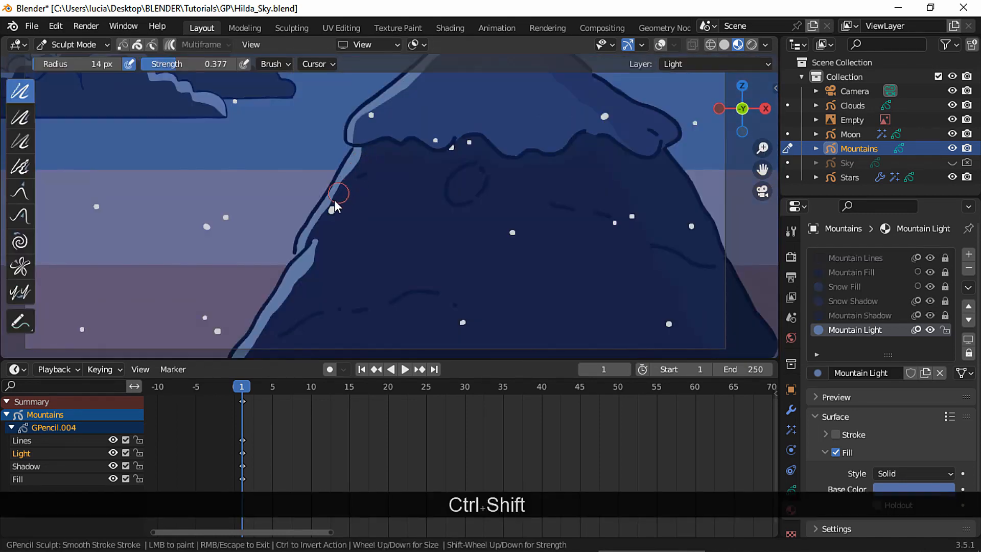
Smooth the edges of the highlight shapes in Sculpt Mode with the Smooth brush at 14 px radius and 0.377 strength.
left_click_drag(335, 200, 306, 241)
left_click_drag(314, 248, 243, 362)
middle_click_drag(345, 151, 331, 228, "shift")
left_click_drag(332, 220, 460, 121)
middle_click_drag(358, 322, 416, 233, "shift")
middle_click_drag(415, 233, 415, 216, "ctrl")
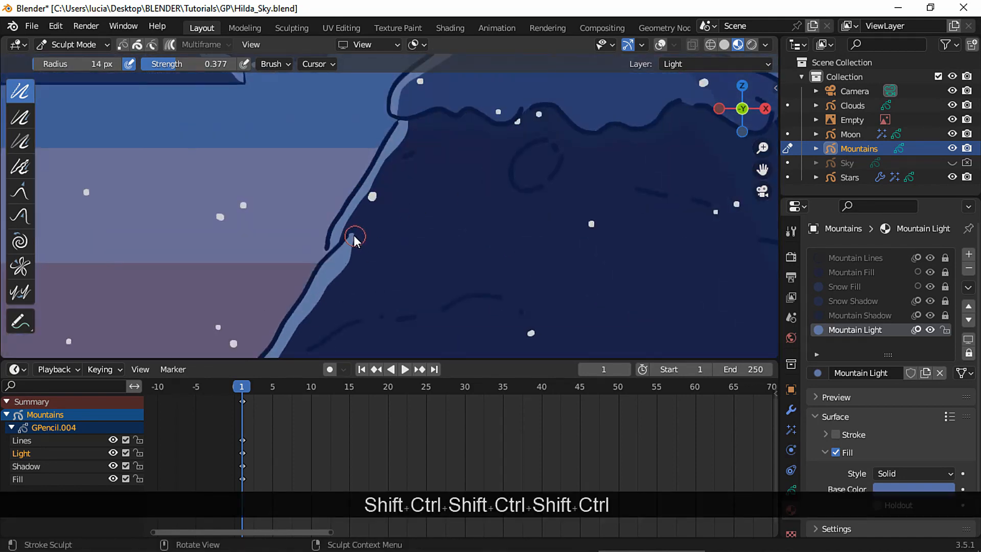
left_click_drag(276, 301, 348, 199)
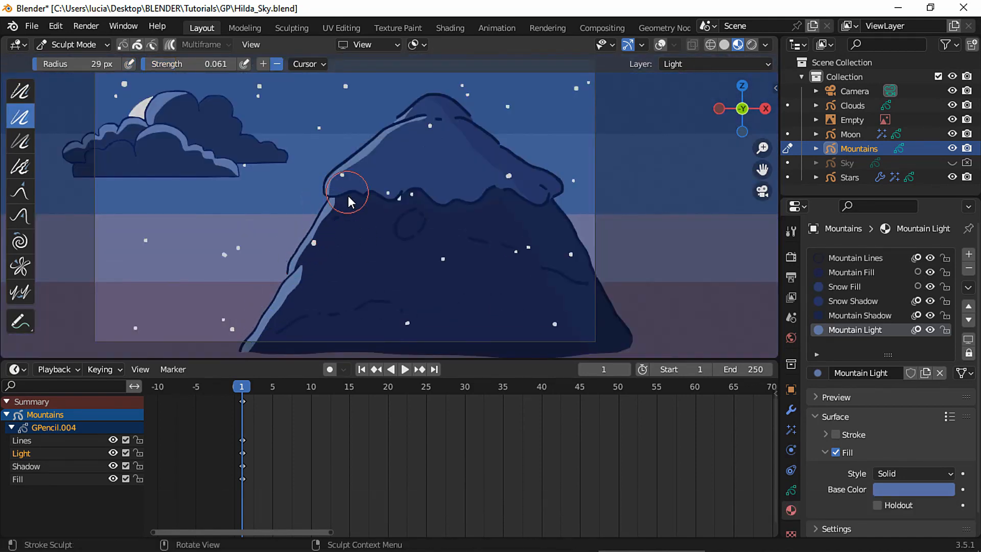
Thin the mountain's ink lines using the subtracting Thickness brush at 29 and 20 px radius with 0.061 strength.
mouse_move(295, 240)
left_mouse_down()
mouse_move(411, 169)
mouse_move(424, 176)
left_mouse_up()
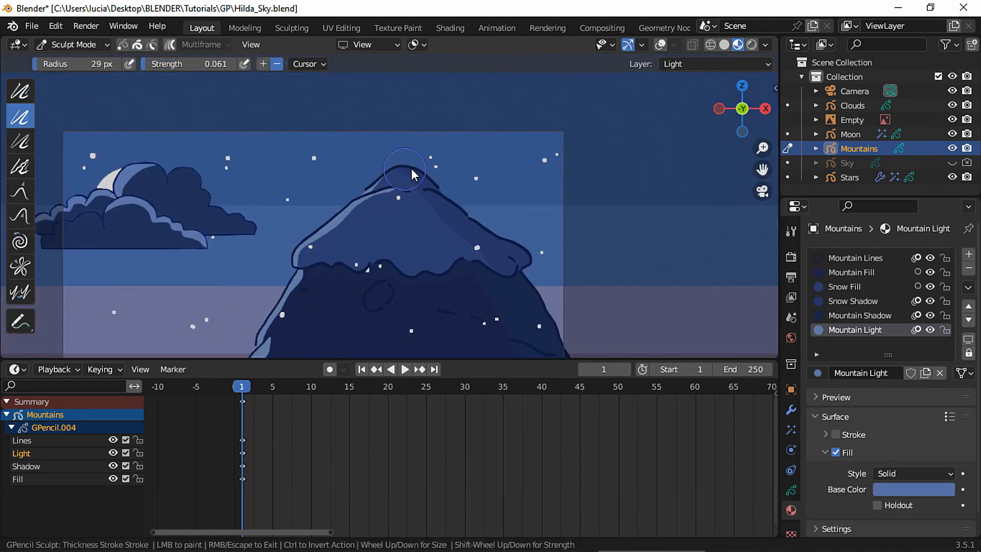
left_click_drag(445, 195, 503, 242)
left_click_drag(410, 192, 429, 197)
middle_click_drag(540, 312, 520, 234, "shift")
left_click_drag(520, 234, 554, 292)
scroll(549, 286, "down", 3)
middle_click_drag(553, 292, 560, 269, "shift")
mouse_move(560, 270)
middle_mouse_down("ctrl")
mouse_move(551, 207)
mouse_move(595, 247)
middle_mouse_up("ctrl")
mouse_move(541, 177)
left_mouse_down()
mouse_move(559, 208)
mouse_move(463, 210)
left_mouse_up()
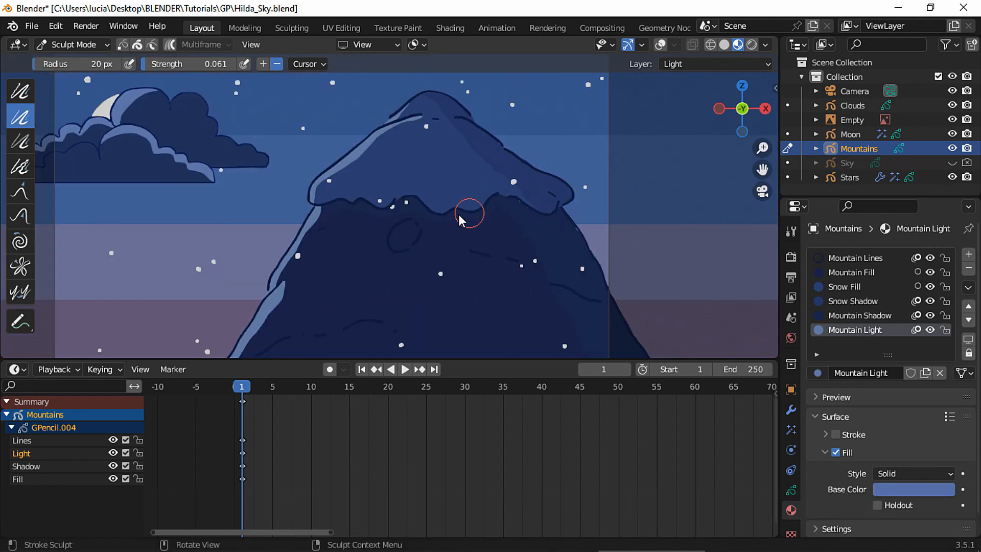
middle_click_drag(314, 227, 325, 201, "shift")
left_click_drag(261, 304, 225, 351)
middle_click_drag(407, 310, 390, 314, "shift")
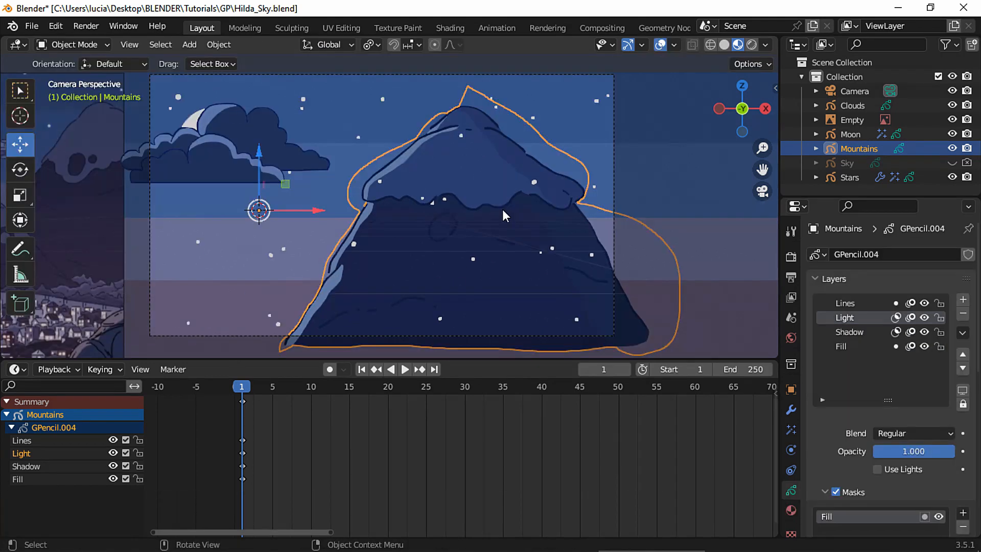
Move the Mountains object slightly along the global Y axis.
key("g")
key("y")
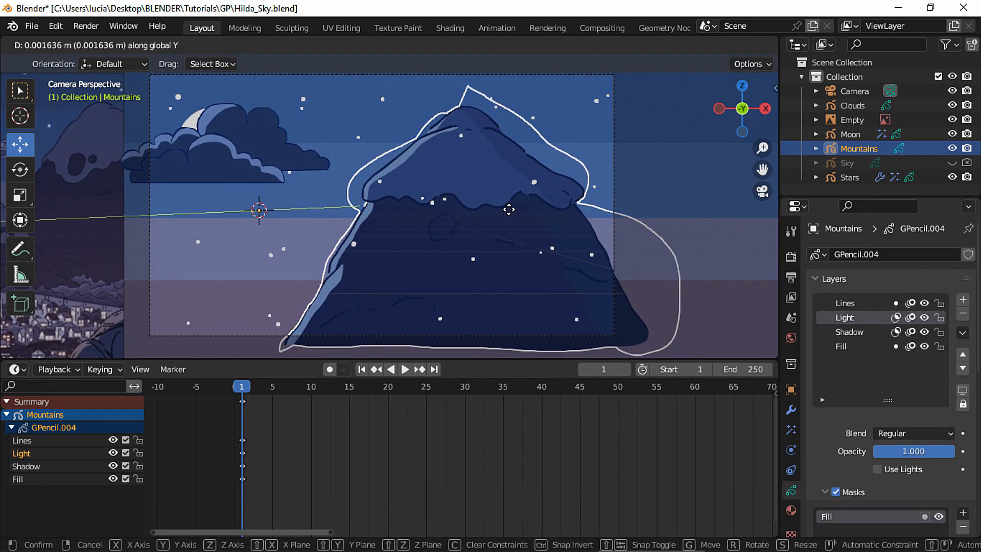
left_click(517, 205)
left_click(581, 173)
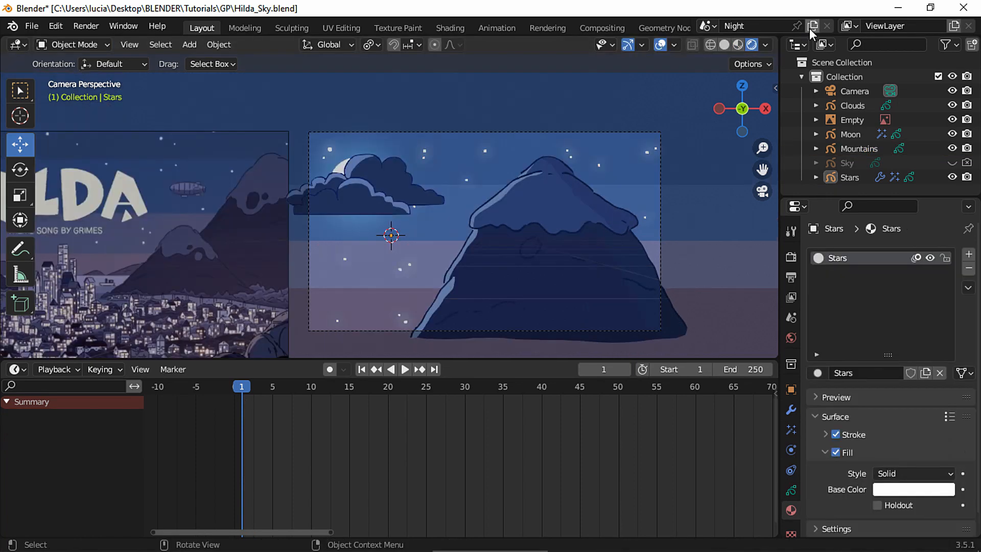
Create a full copy of the Night scene and name it Day.
left_click(811, 26)
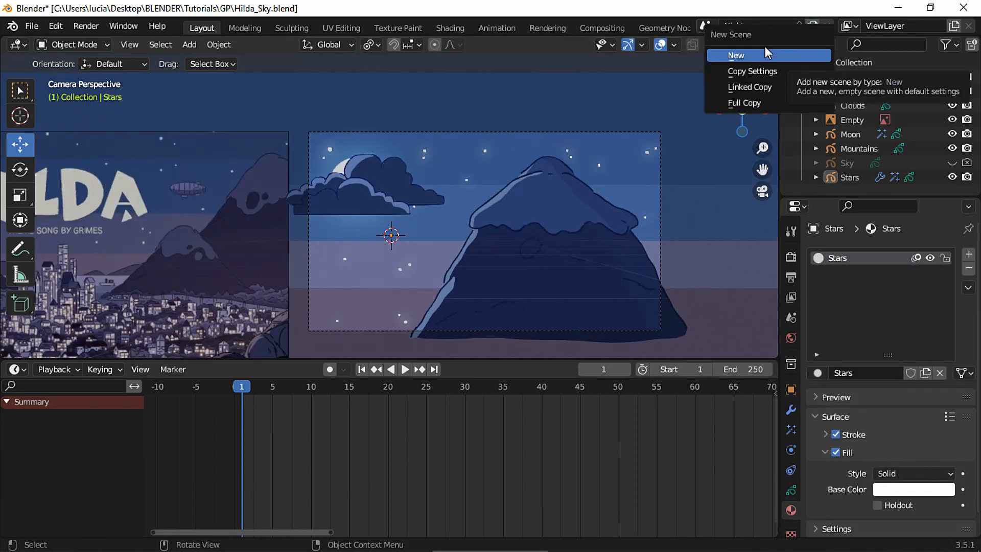
left_click(753, 100)
left_click(743, 28)
type("Day")
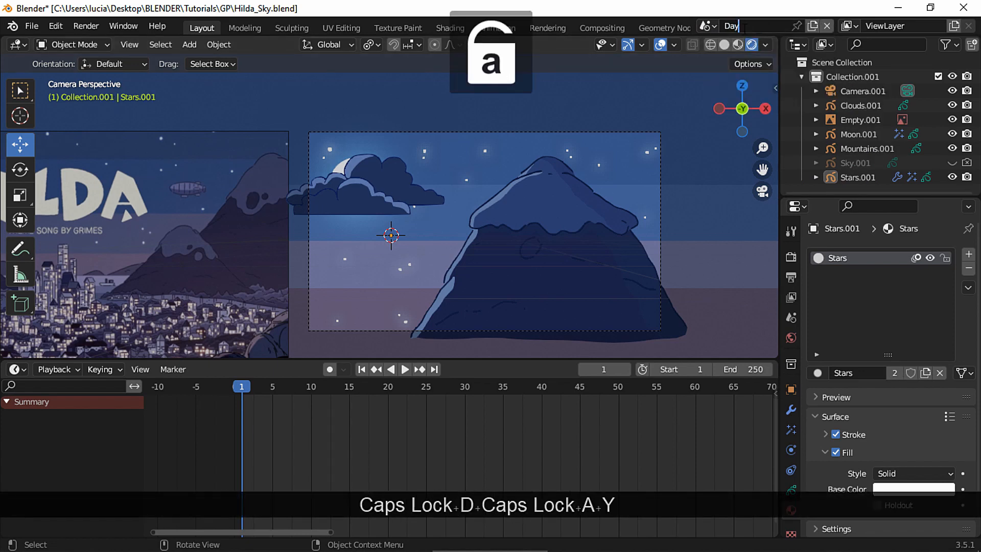
key("Return")
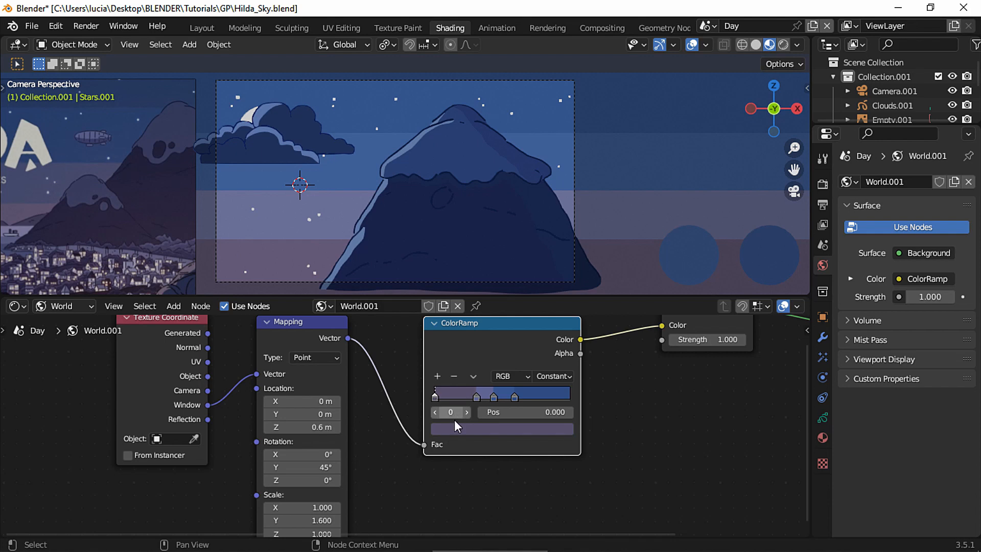
Recolour the first stop of the world's ColorRamp to a light peach using its hex value.
left_click(501, 392)
left_click(500, 371)
type("e9")
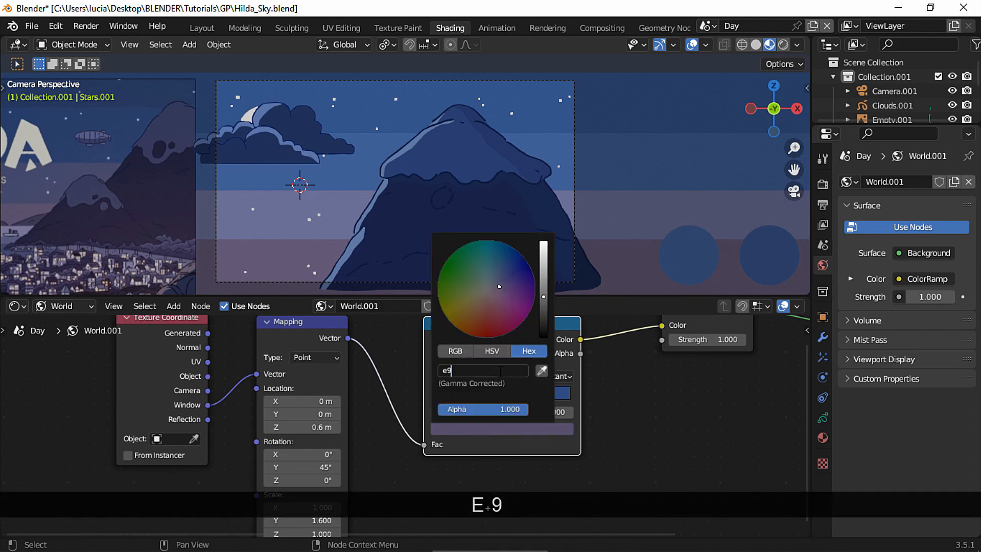
type("295")
key("Return")
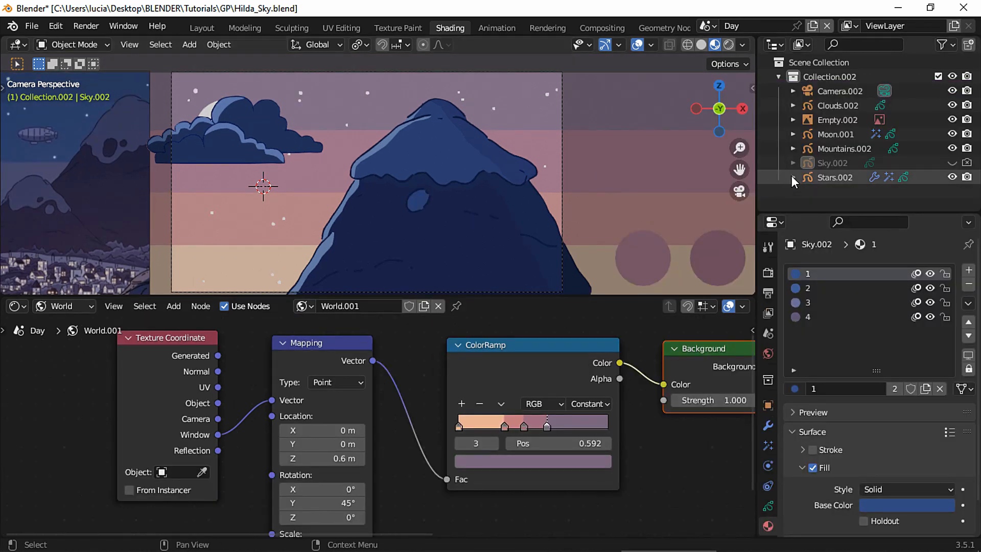
Unhide the Sky object in the Day scene and make single-user copies of its materials 1, 2, 3 and 4.
left_click(856, 163)
left_click(953, 163)
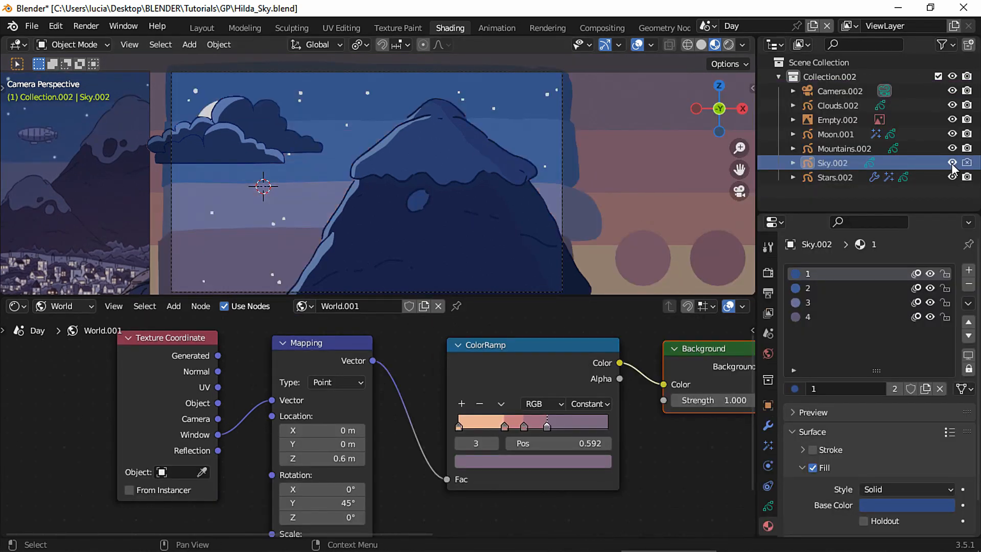
left_click(896, 389)
left_click(871, 287)
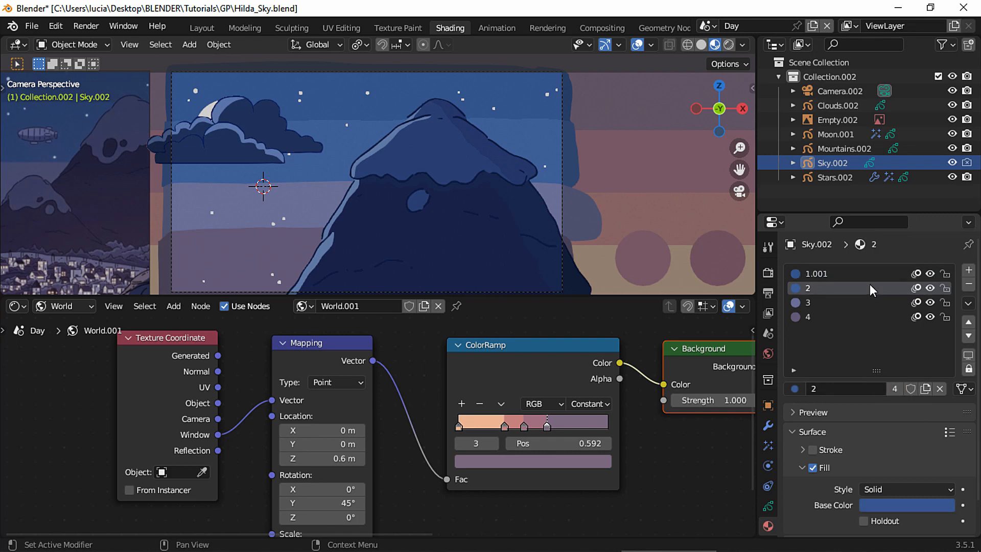
left_click(895, 389)
left_click(872, 304)
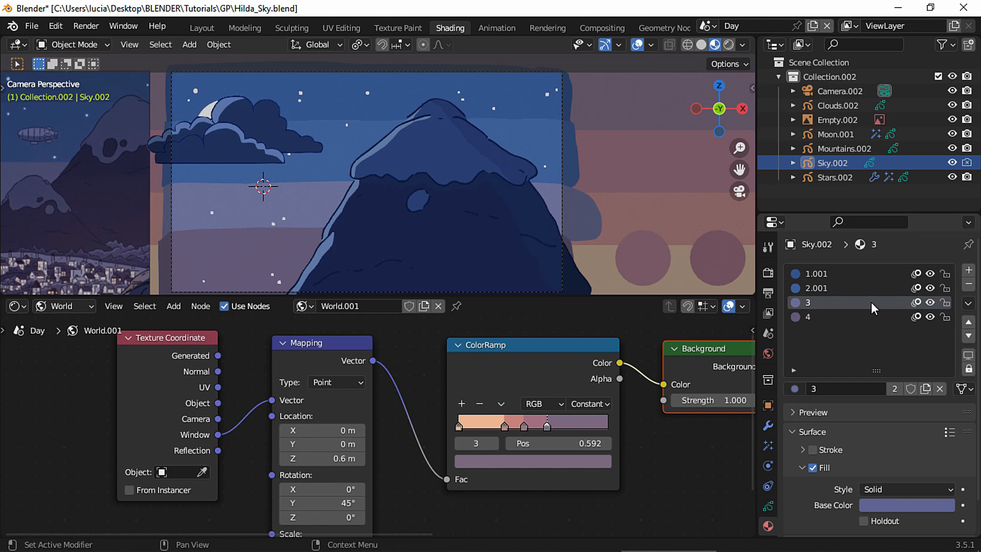
left_click(894, 389)
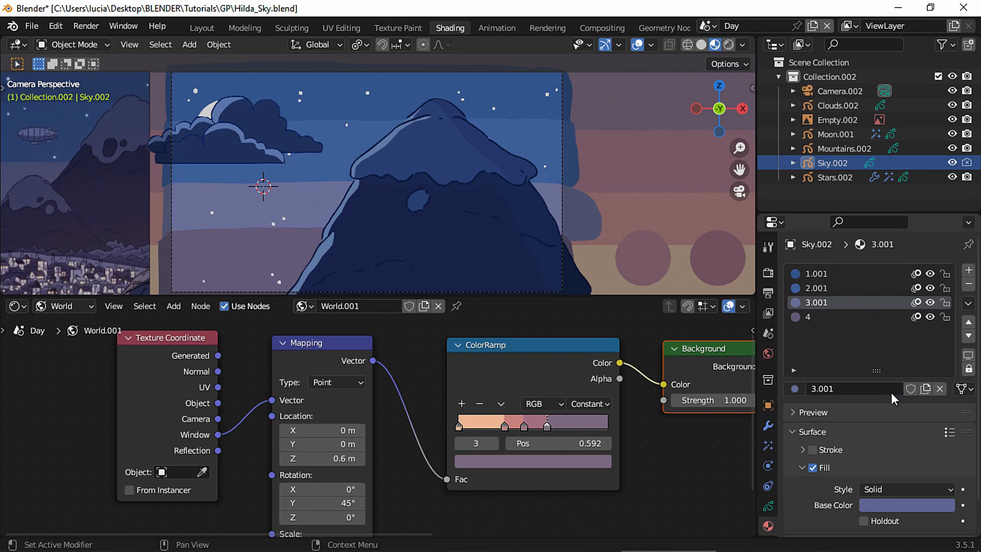
left_click(861, 318)
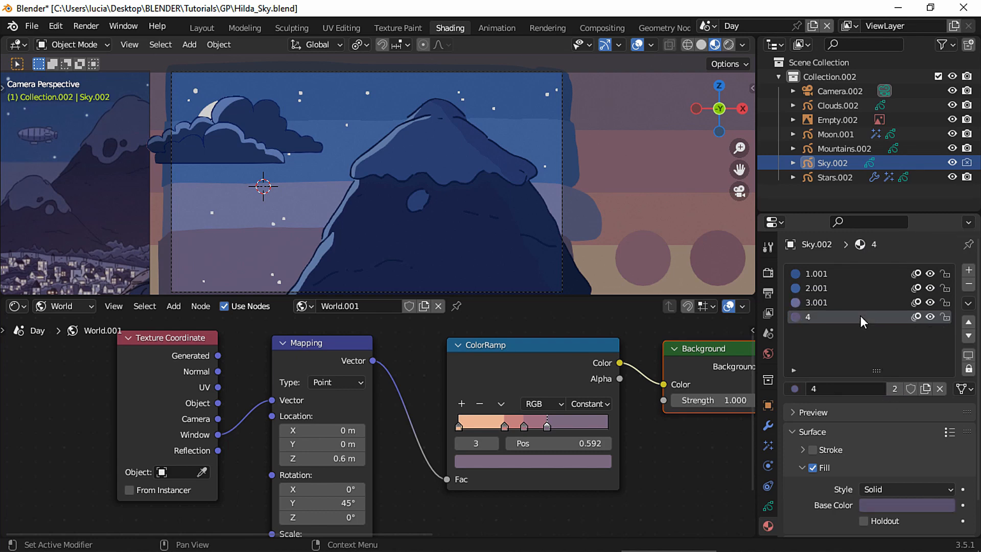
left_click(896, 389)
Set the fill colours of sky materials 4.001 and 3.001 by sampling the ColorRamp's peach and salmon bands.
left_click(900, 505)
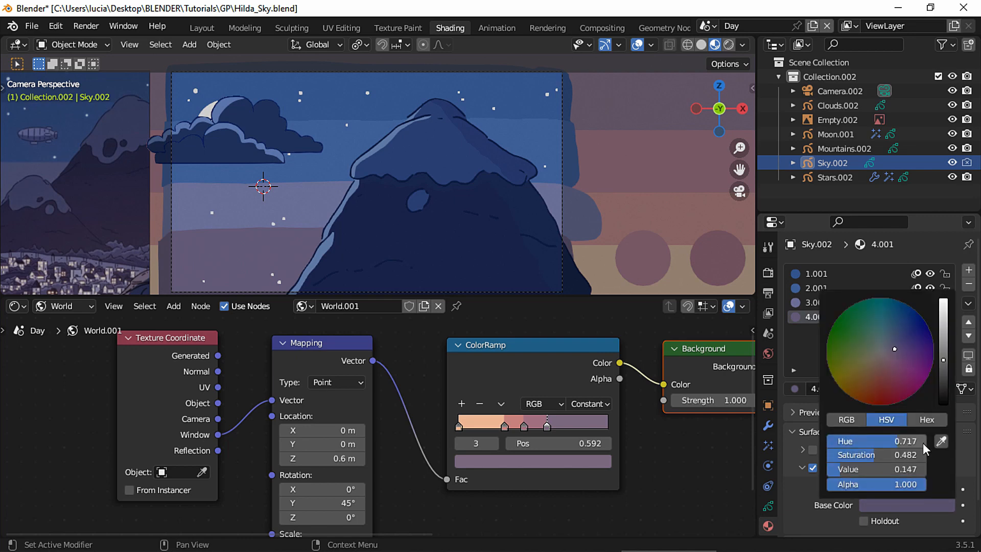
left_click(942, 442)
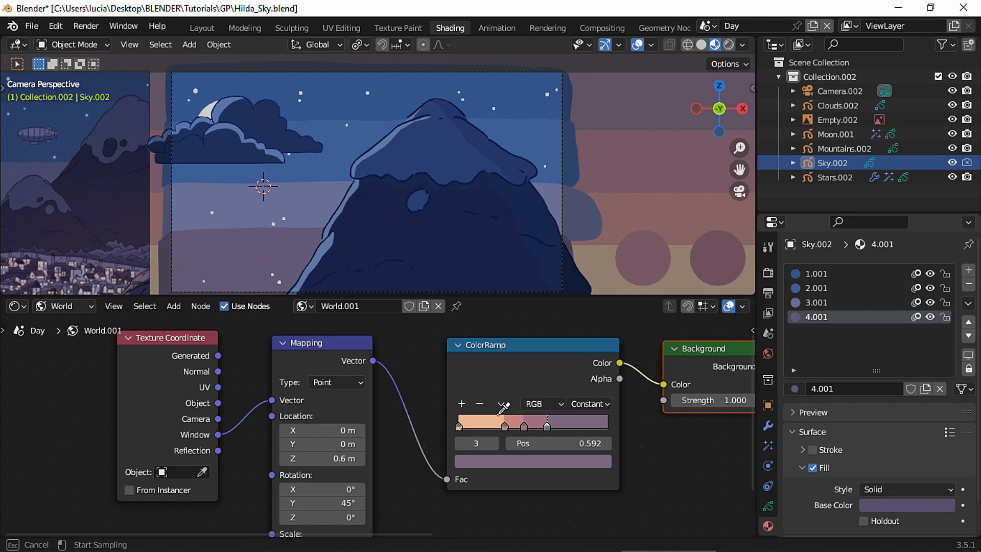
left_click(484, 418)
left_click(839, 305)
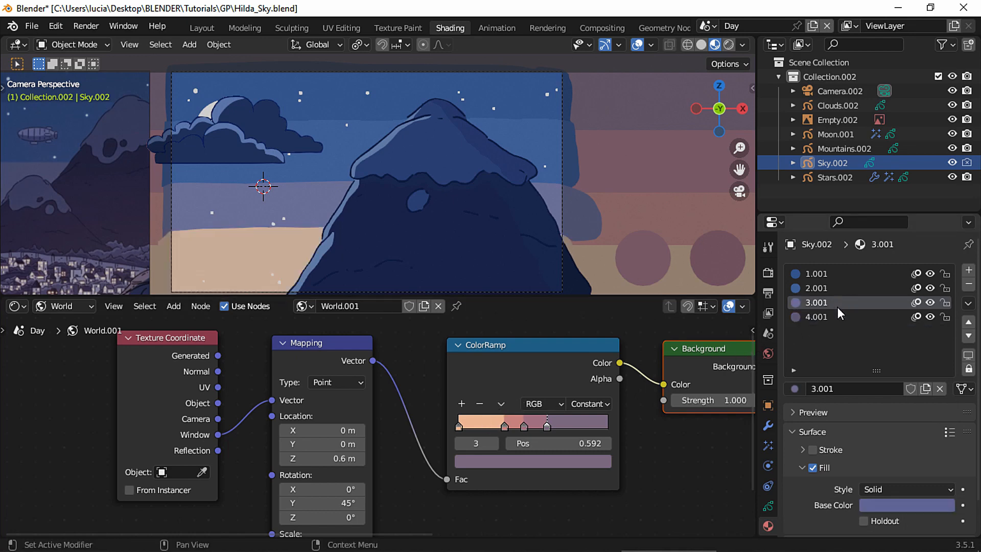
left_click(897, 503)
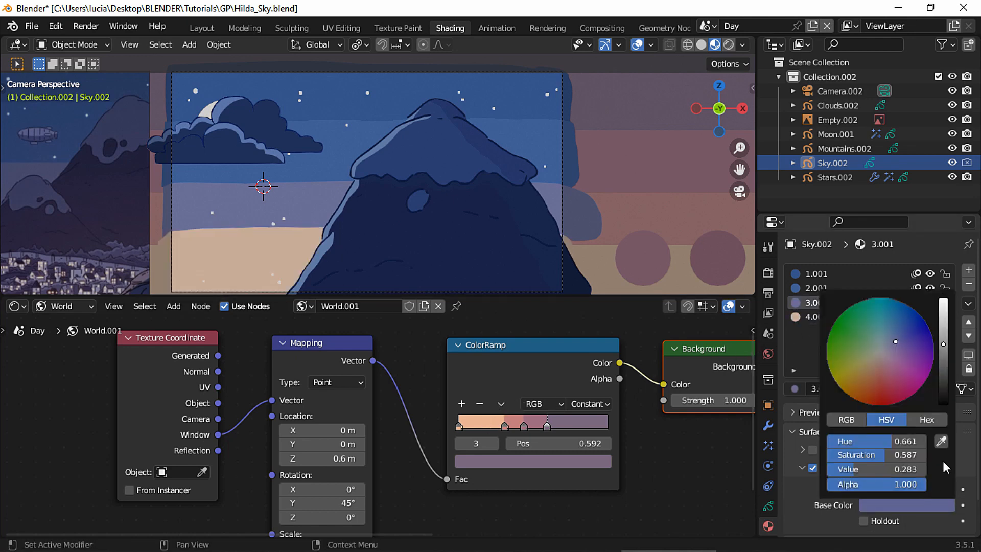
left_click(945, 441)
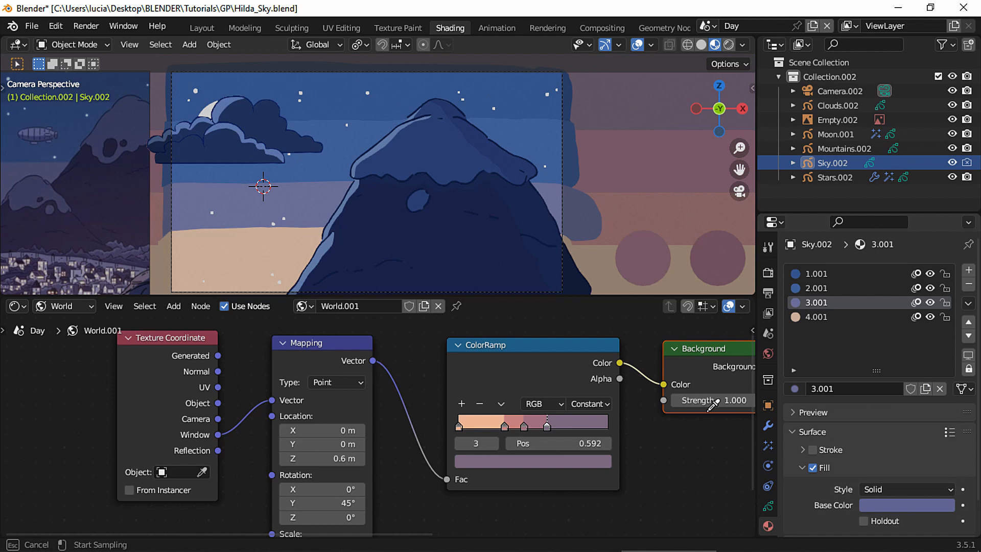
left_click(516, 422)
Set the fill colours of sky materials 2.001 and 1.001 by sampling the ColorRamp's pink and purple bands.
left_click(838, 289)
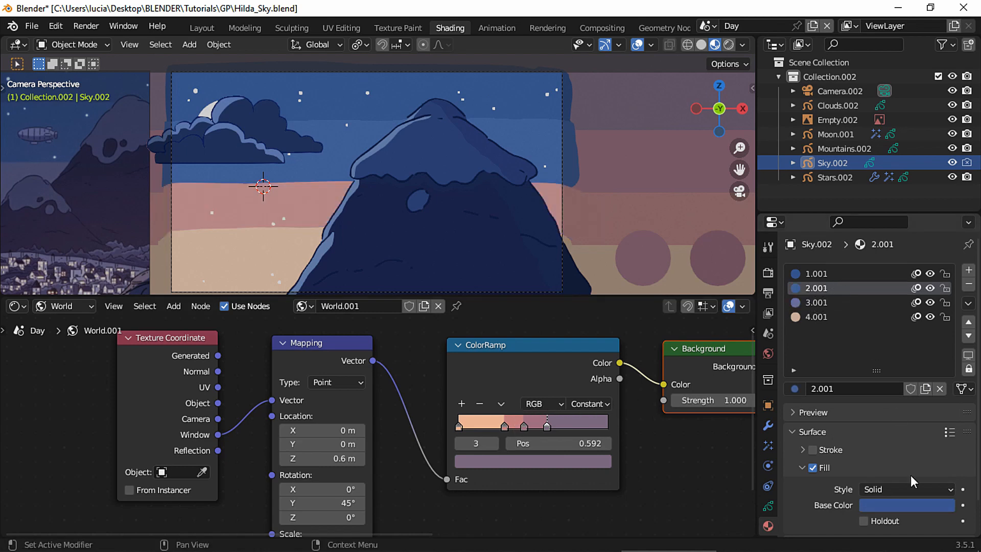
left_click(922, 505)
left_click(940, 443)
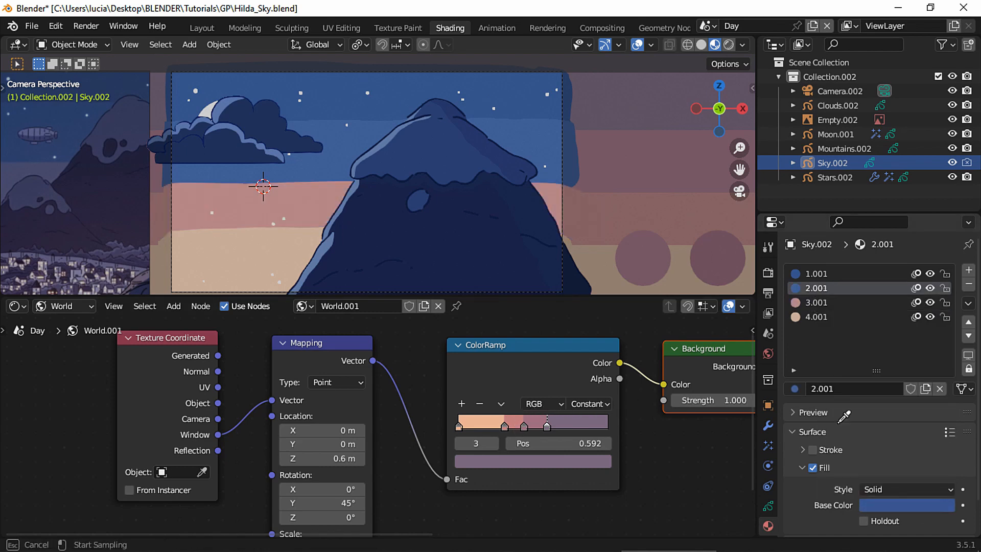
left_click(535, 422)
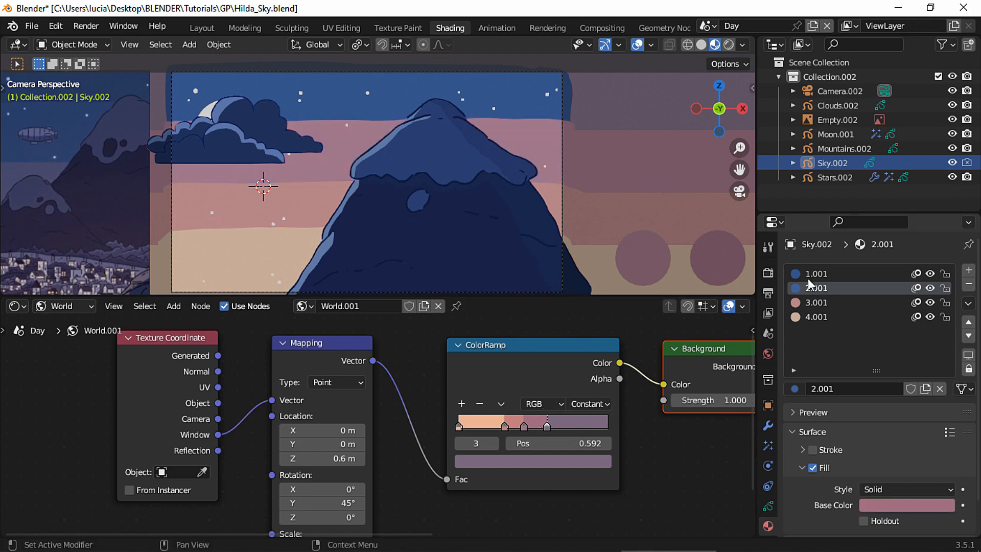
left_click(834, 275)
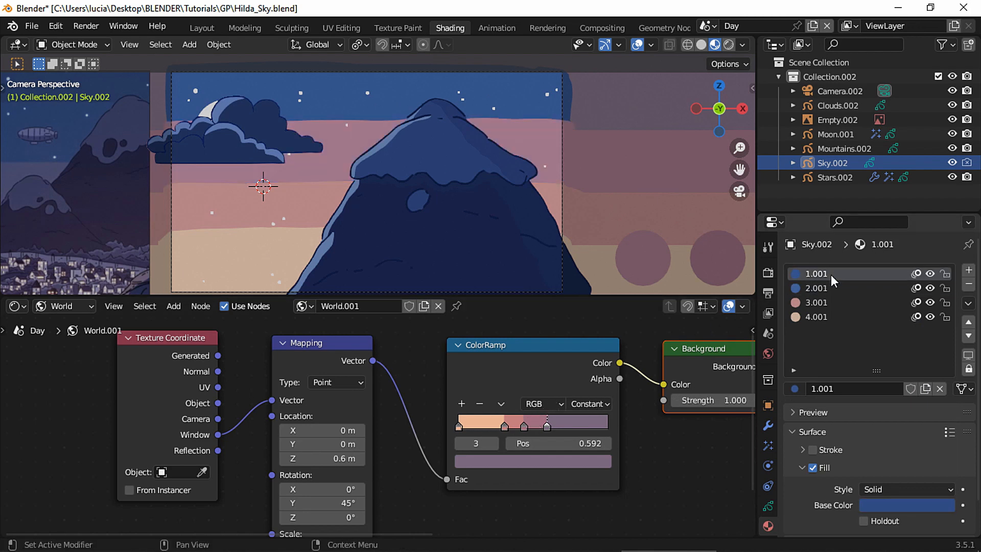
left_click(913, 505)
left_click(941, 443)
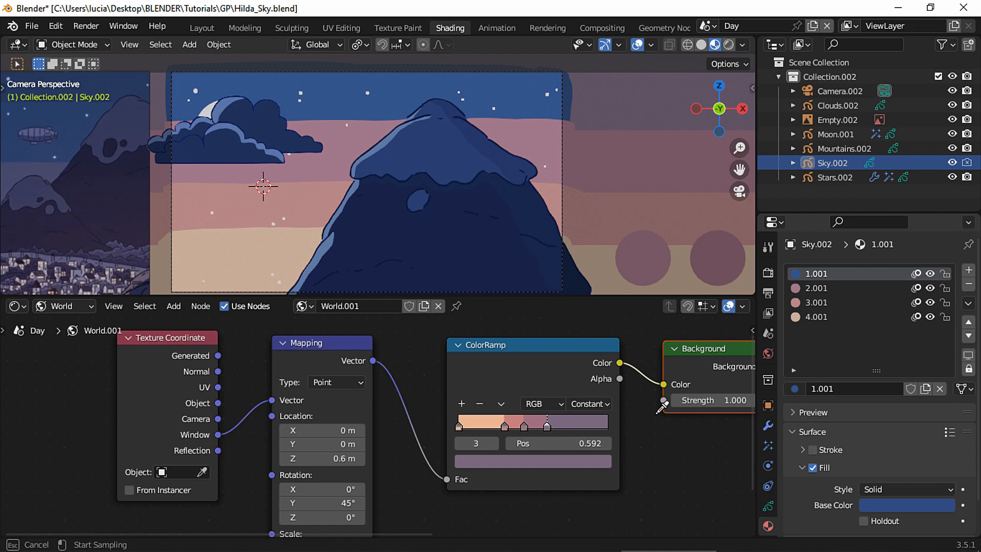
left_click(589, 420)
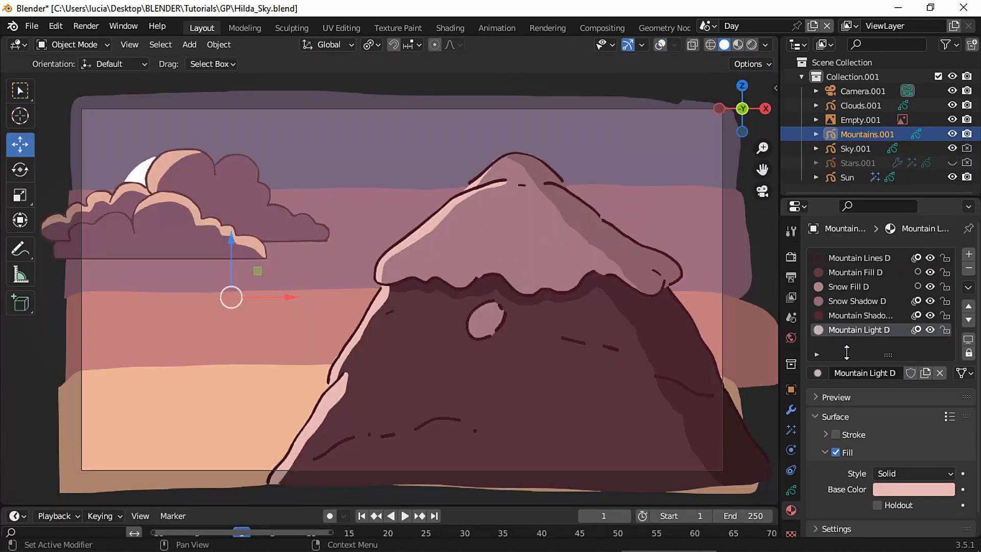
Toggle the visibility of the Mountain Light D and mountain shadow materials to examine which areas each one covers.
left_click(930, 330)
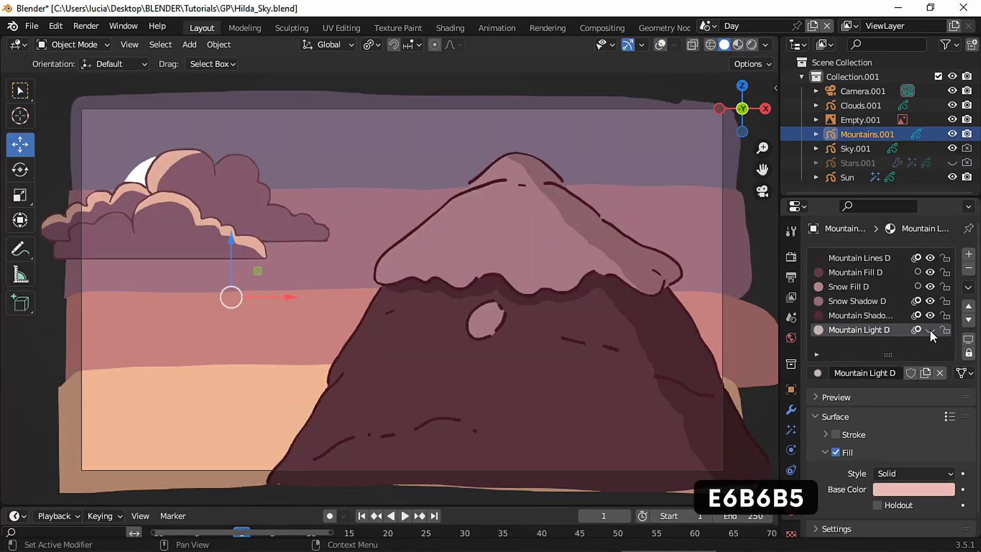
left_click(930, 330)
left_click(930, 331)
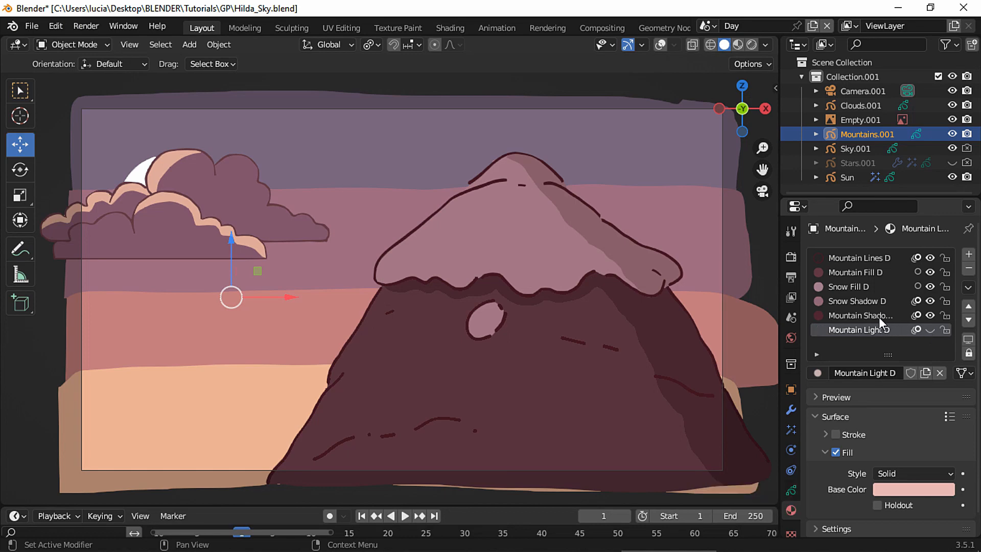
left_click(880, 316)
left_click(931, 316)
left_click(930, 316)
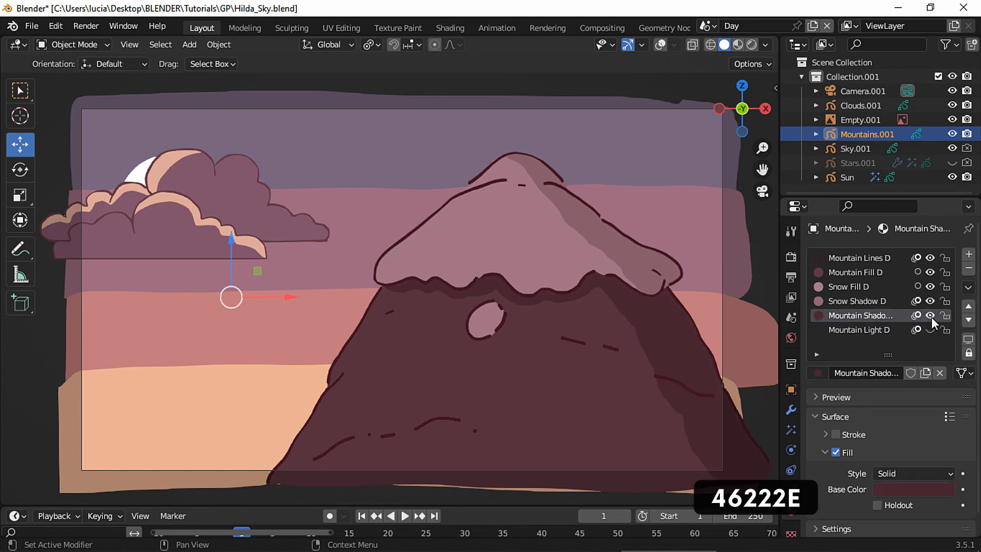
Toggle the visibility of the mountain shadow and Snow Shadow D materials to examine the areas they cover.
left_click(930, 315)
left_click(931, 316)
left_click(930, 316)
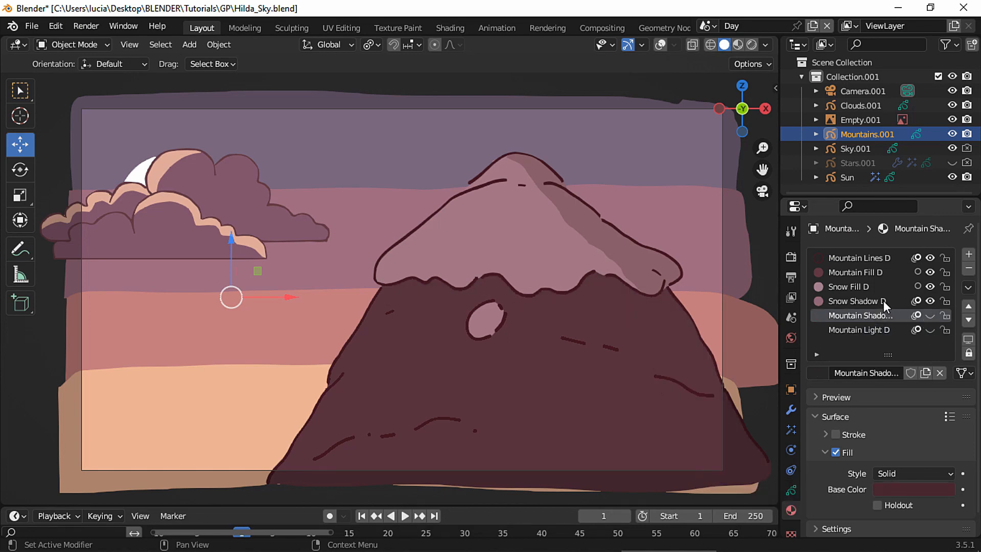
left_click(885, 301)
left_click(929, 301)
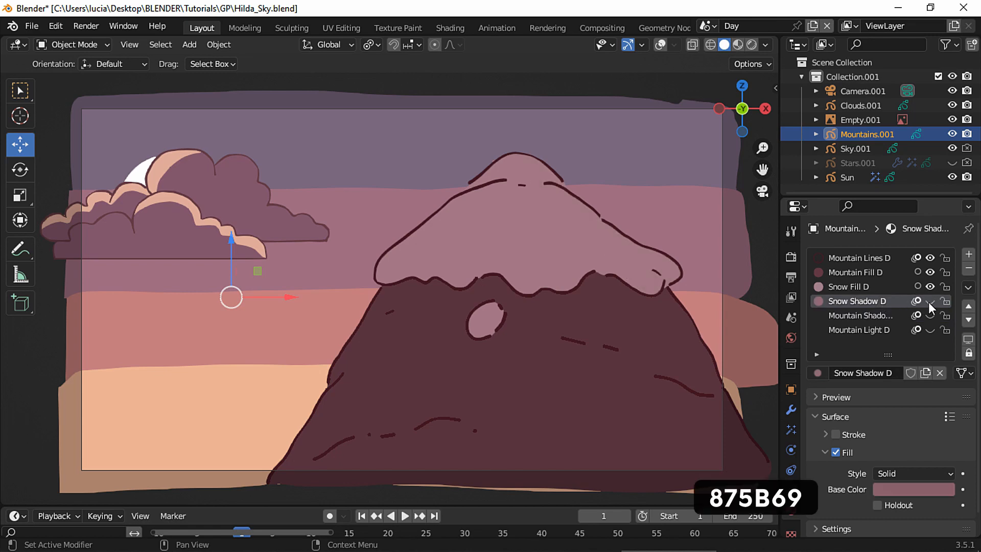
left_click(929, 301)
left_click(930, 302)
left_click(930, 301)
left_click(930, 302)
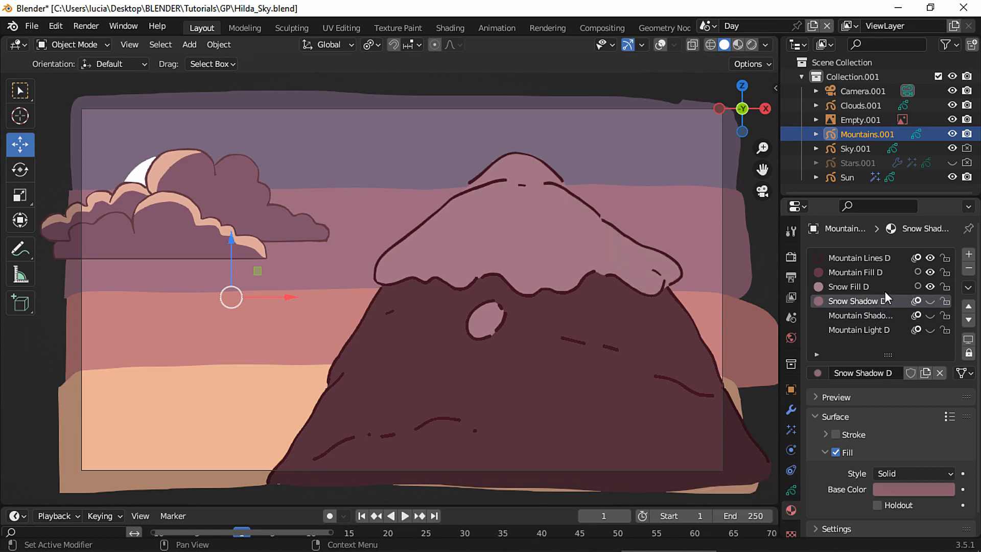
Toggle the visibility of the Snow Fill D and Mountain Fill D materials to examine their fills on the mountain.
left_click(875, 286)
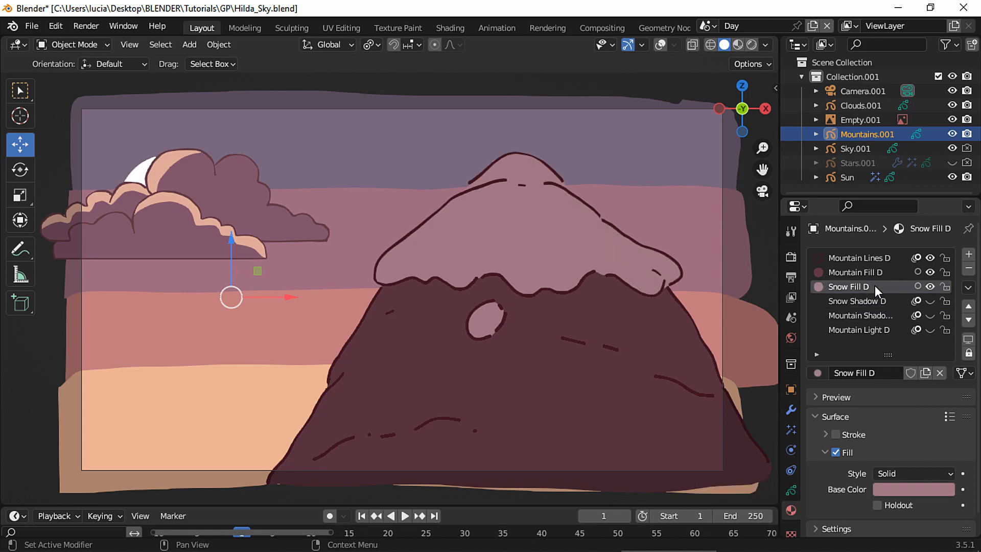
left_click(933, 286)
left_click(933, 287)
left_click(932, 286)
left_click(933, 286)
left_click(932, 287)
left_click(887, 274)
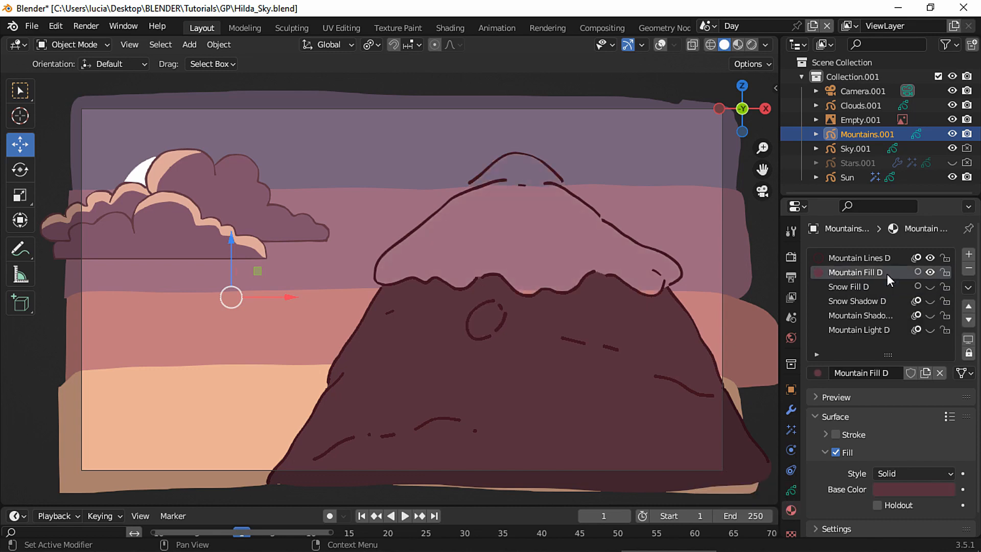
left_click(930, 273)
left_click(930, 273)
left_click(930, 272)
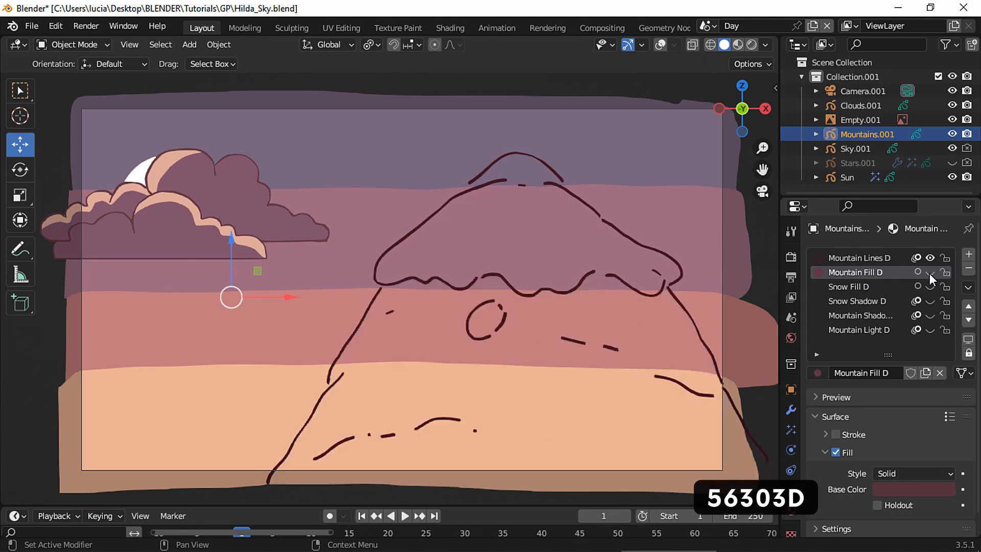
left_click(930, 272)
left_click(931, 272)
Toggle the Mountain Lines D material to examine the outlines, and turn all the mountain materials back on.
left_click(885, 258)
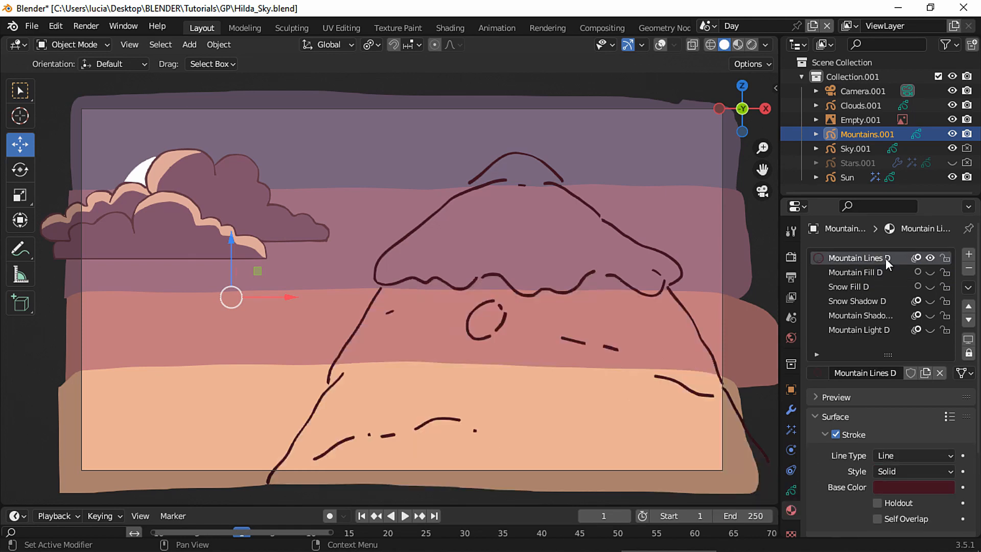
left_click(930, 258)
left_click(930, 258)
left_click(930, 258)
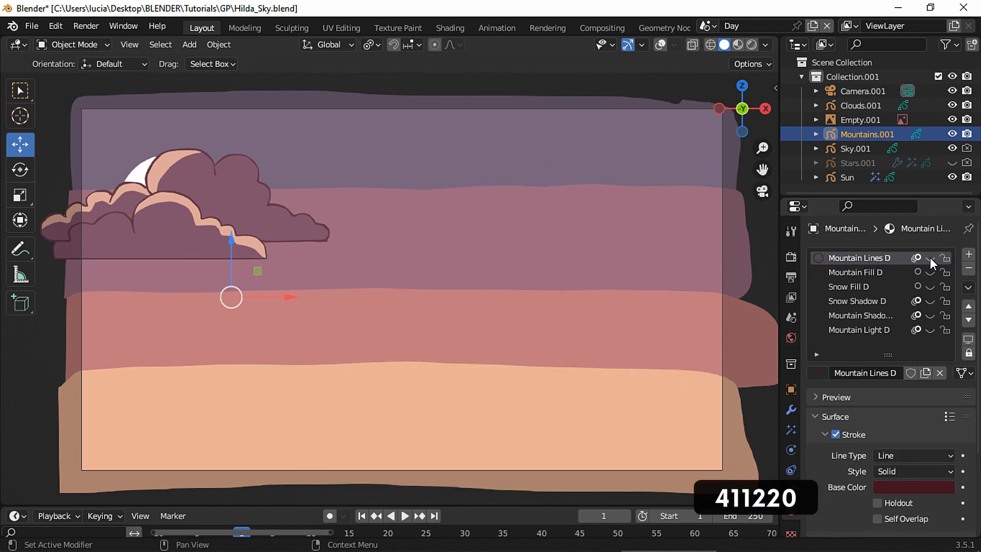
left_click(930, 257)
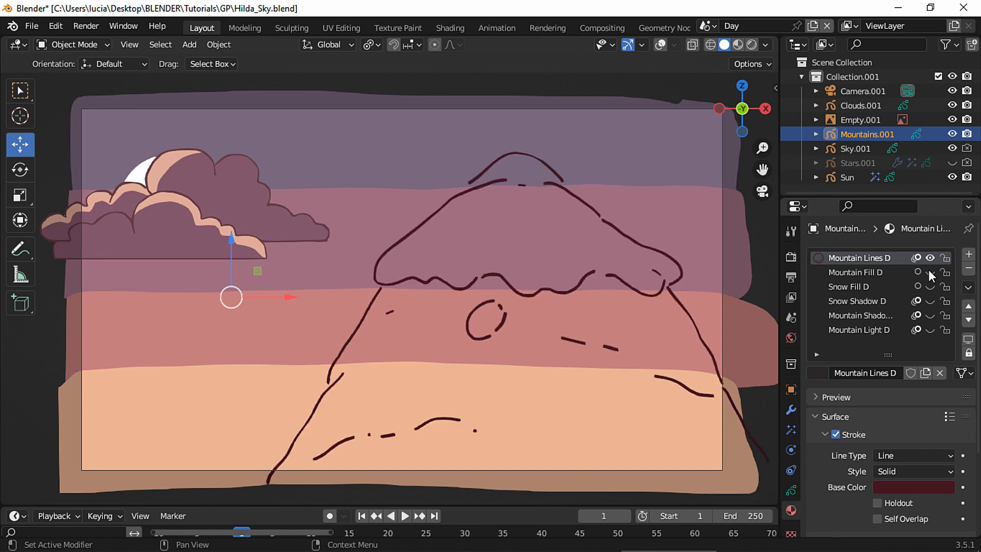
left_click_drag(930, 272, 936, 336)
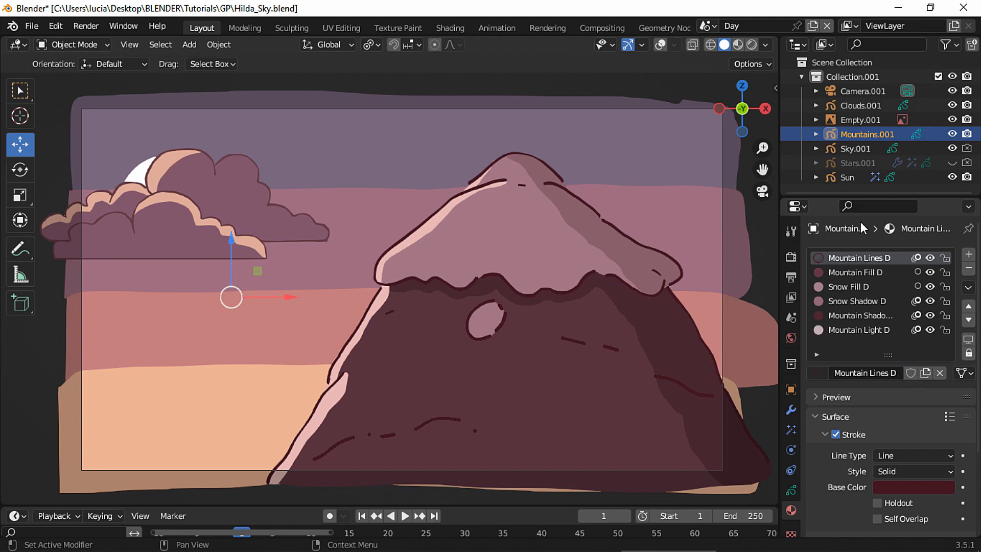
Toggle the visibility of the Shading D and Fill D materials on the Day scene's clouds to examine the areas they cover.
left_click(864, 103)
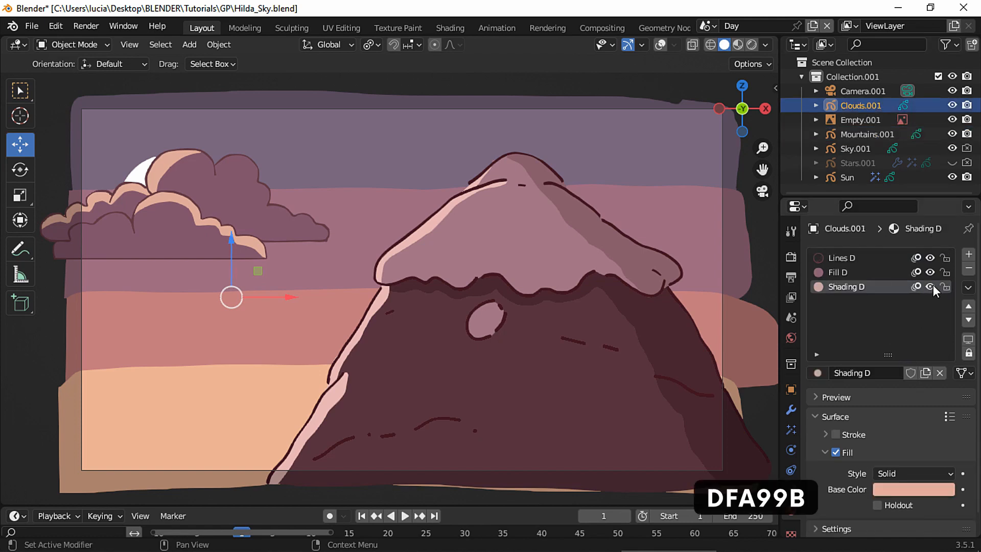
left_click(931, 287)
left_click(931, 286)
left_click(931, 287)
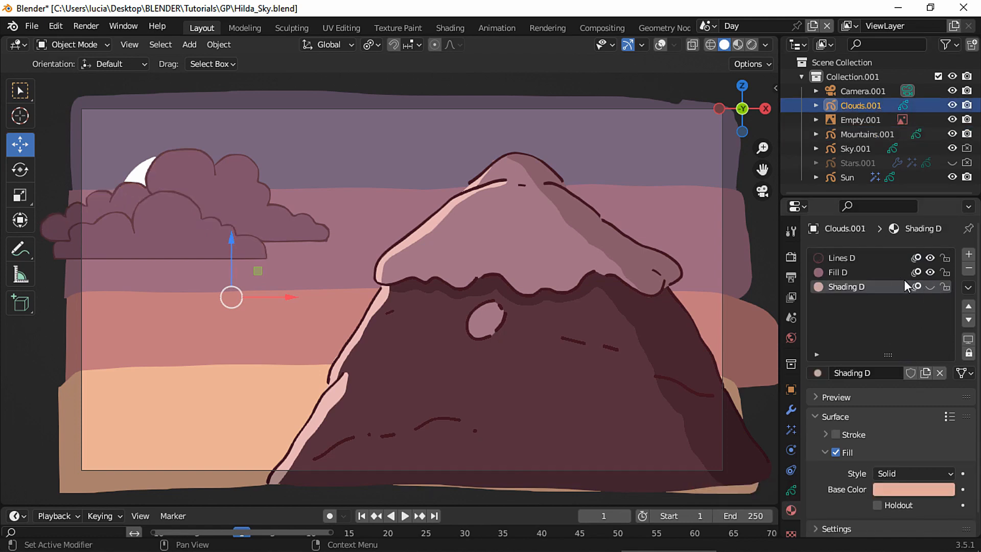
left_click(886, 269)
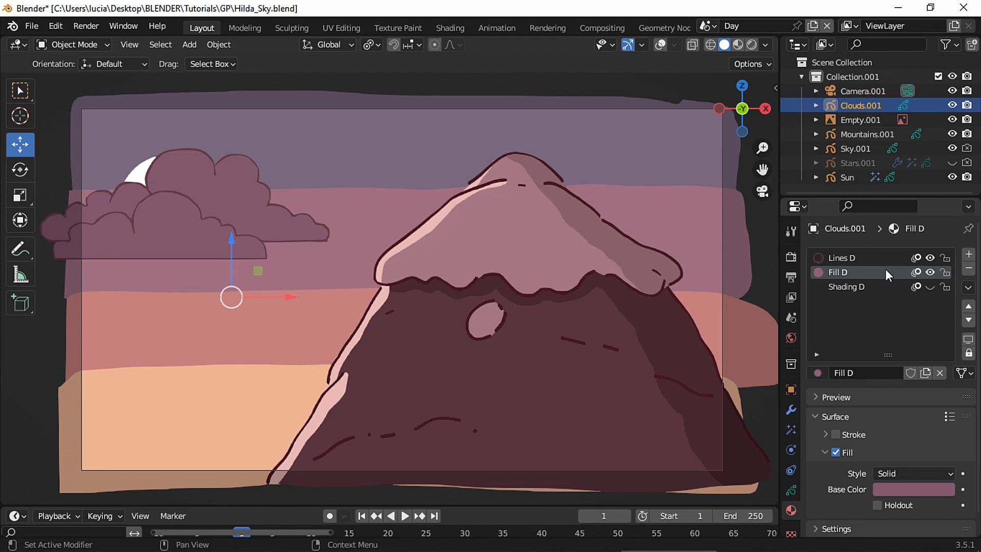
left_click(932, 272)
left_click(931, 272)
left_click(932, 272)
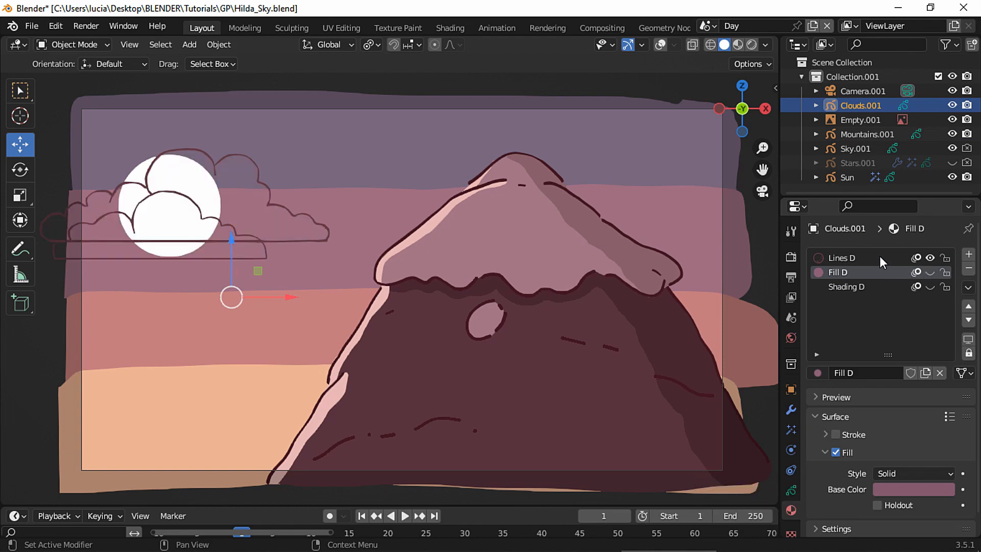
Toggle the clouds' Lines D material to examine the outlines, and turn the cloud fill and shading materials back on.
left_click(881, 256)
left_click(930, 258)
left_click(930, 258)
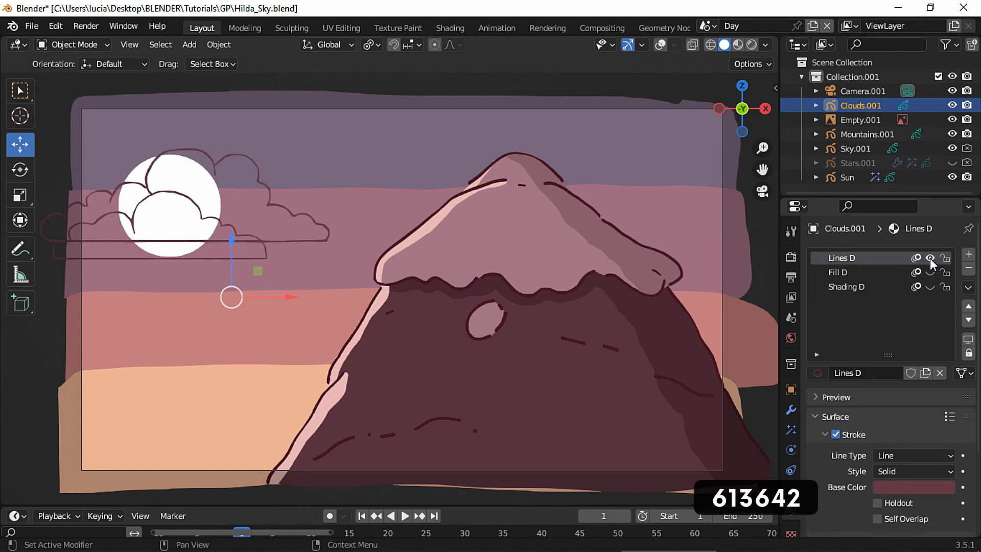
left_click(930, 273)
left_click(931, 287)
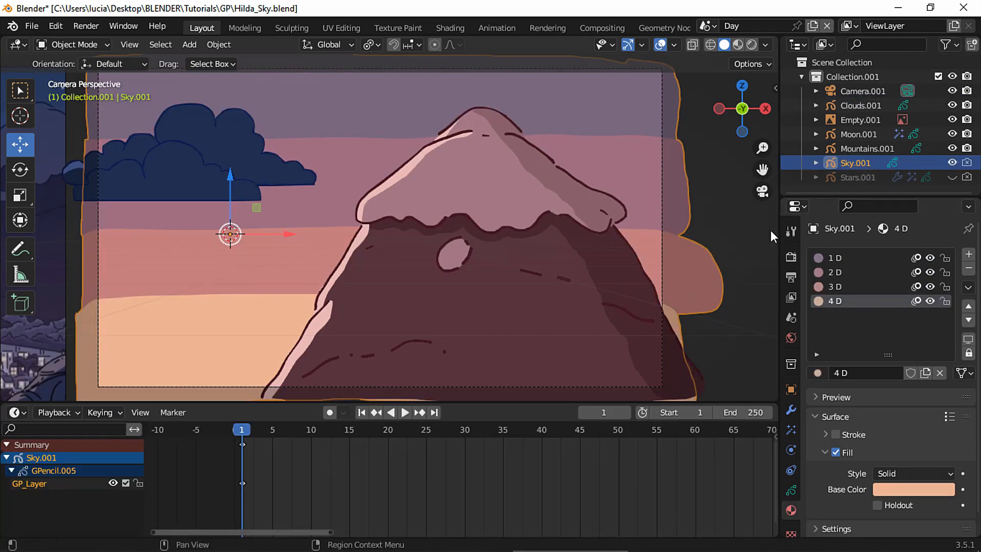
Show the transform settings, set the Day sky's Y location to 0.03 m and copy the value.
key("n")
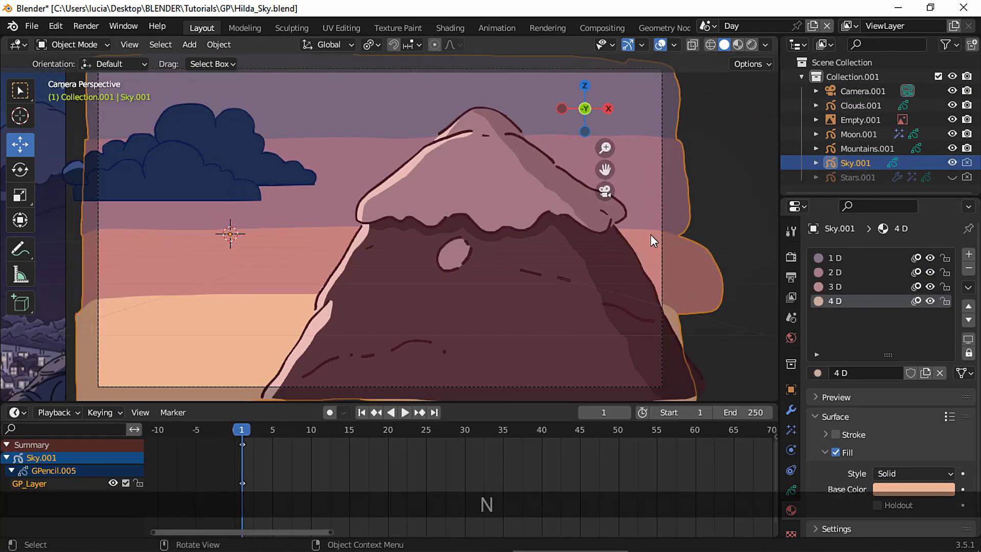
middle_click_drag(541, 226, 541, 246, "ctrl")
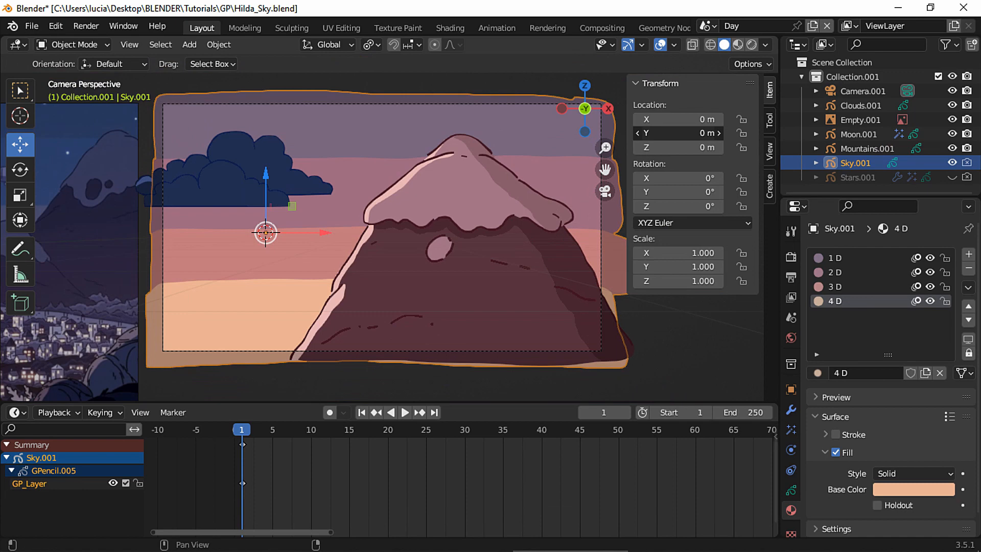
left_click_drag(674, 133, 674, 134)
left_click(674, 134)
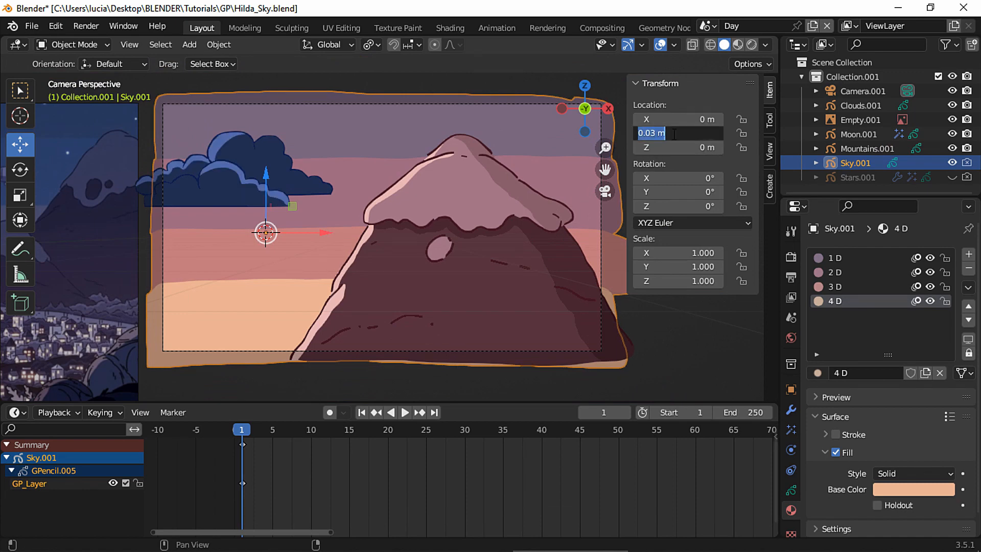
key("ctrl+c")
Switch to the Night scene and paste the copied 0.03 m as its Sky object's Y location.
left_click(712, 26)
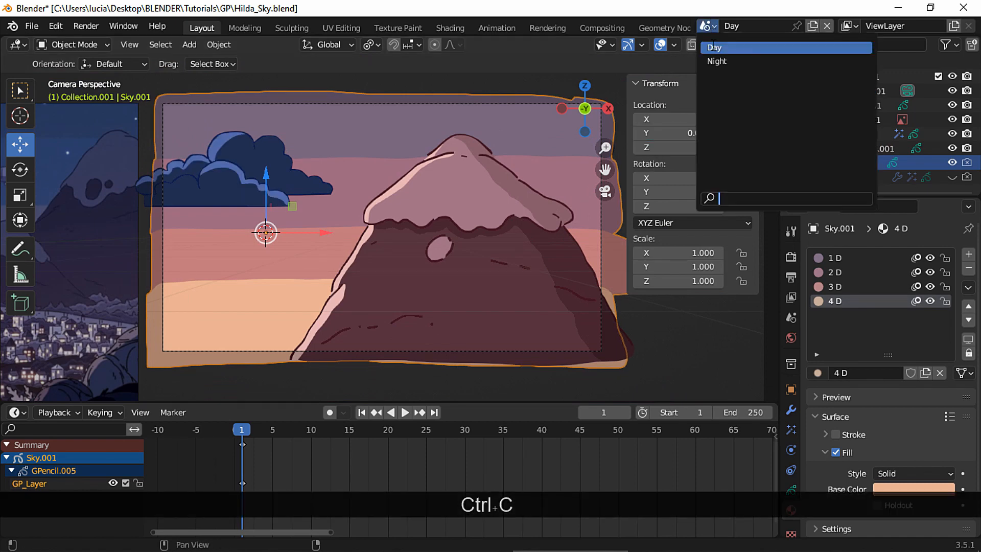
left_click(717, 62)
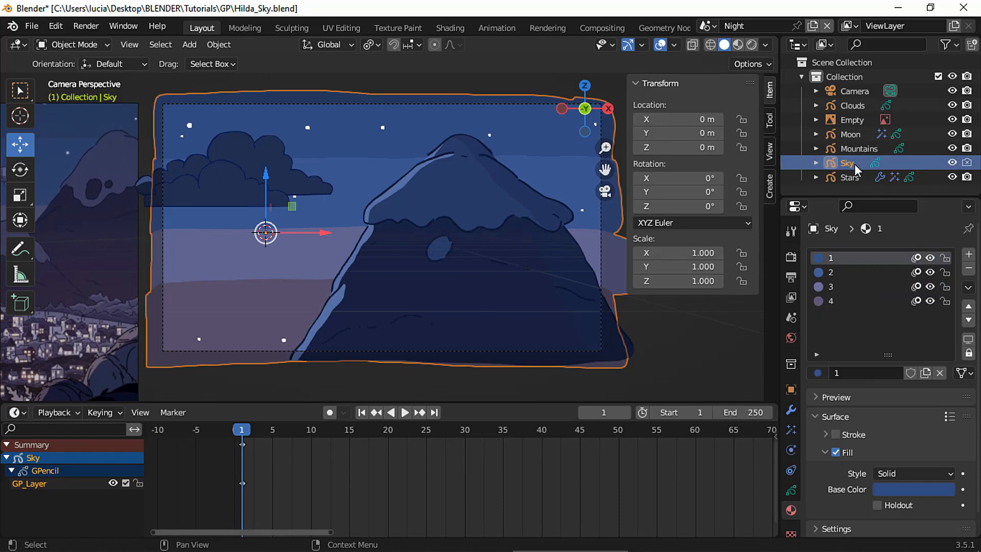
left_click(678, 133)
key("ctrl+v")
key("Return")
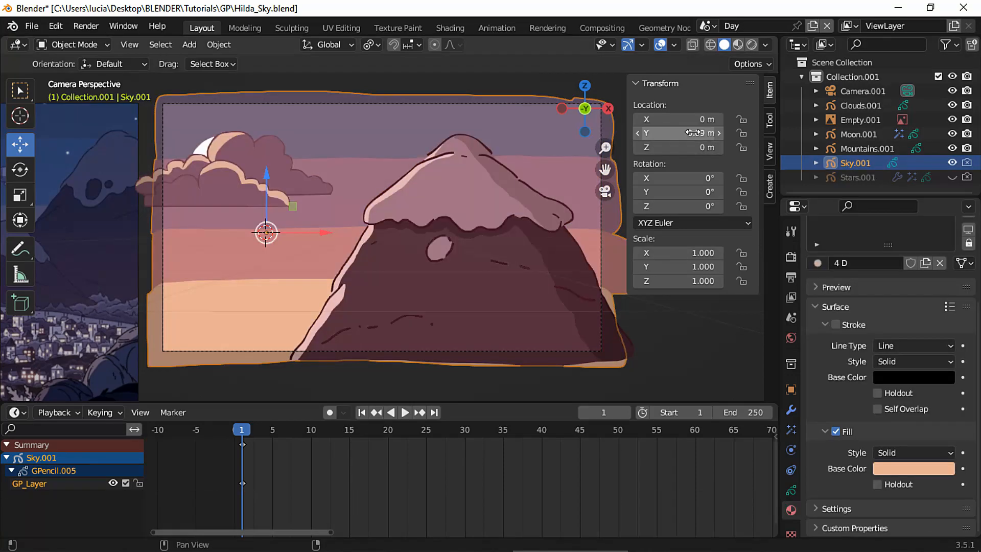
Preview the Day scene in rendered shading, set Sky.001's Y location to 0.13 m and copy the value.
left_click(751, 44)
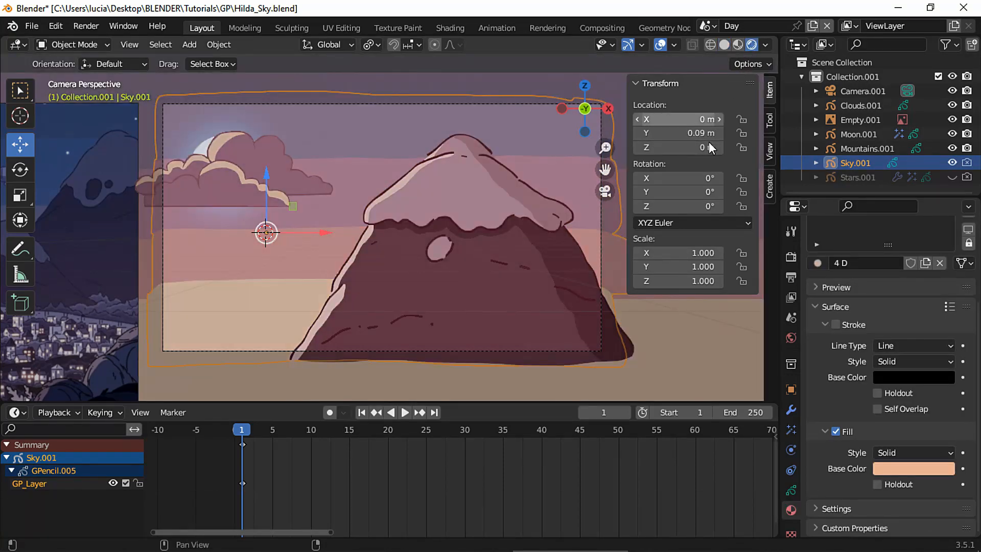
mouse_move(697, 133)
left_mouse_down()
mouse_move(681, 133)
mouse_move(704, 132)
left_mouse_up()
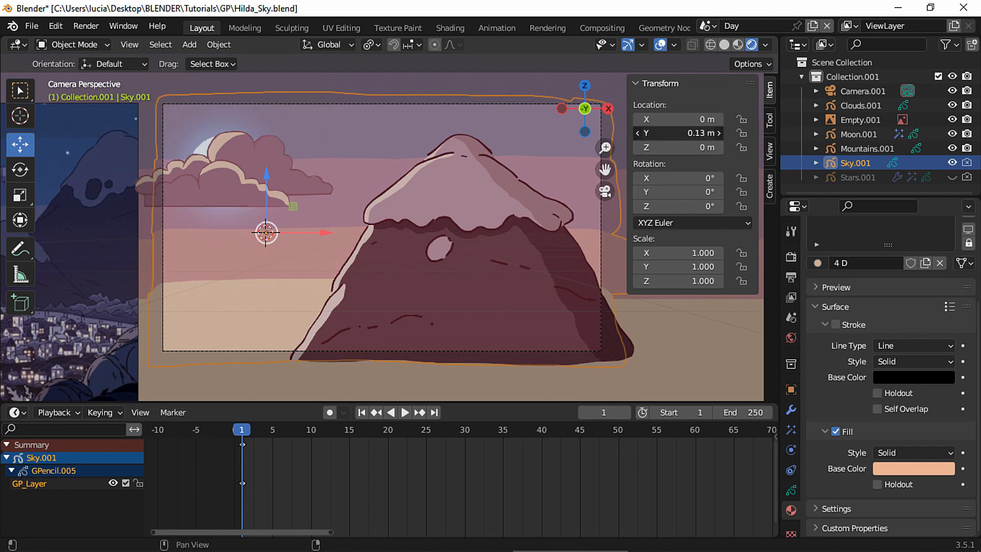
left_click(695, 133)
key("ctrl+c")
Paste the copied 0.13 m as the Y location of the Night scene's Sky object, and return to the Day scene.
left_click(708, 25)
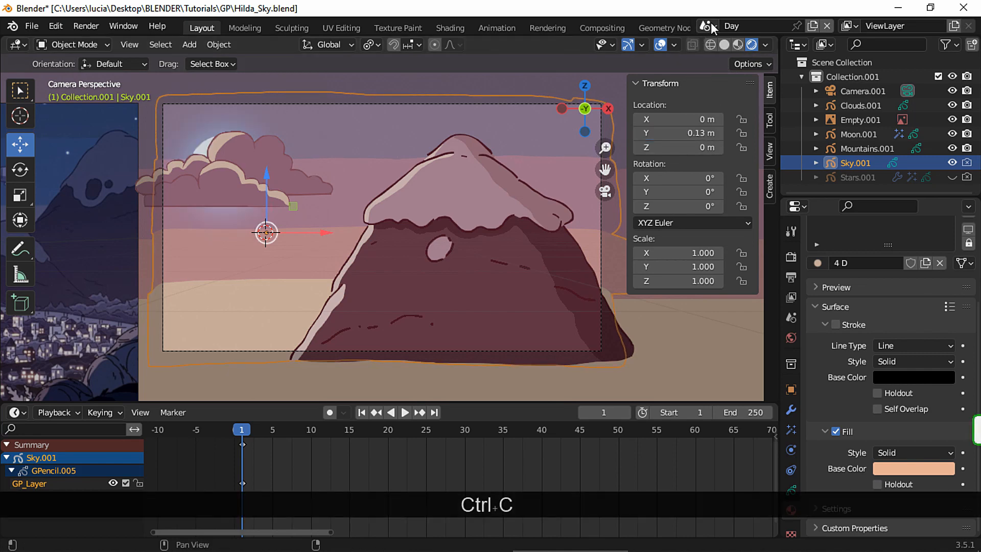
left_click(707, 26)
left_click(704, 60)
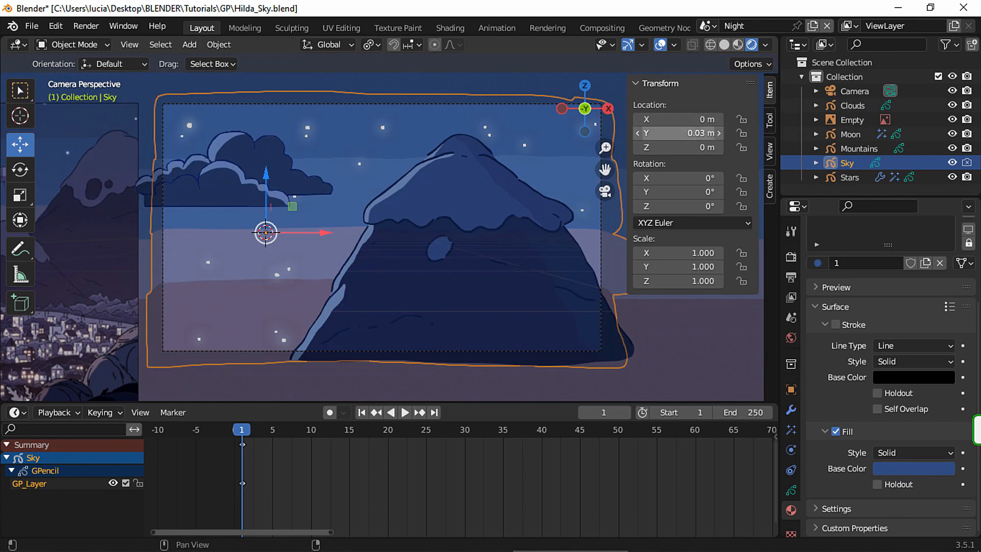
left_click(696, 133)
key("ctrl+v")
key("Return")
left_click(709, 26)
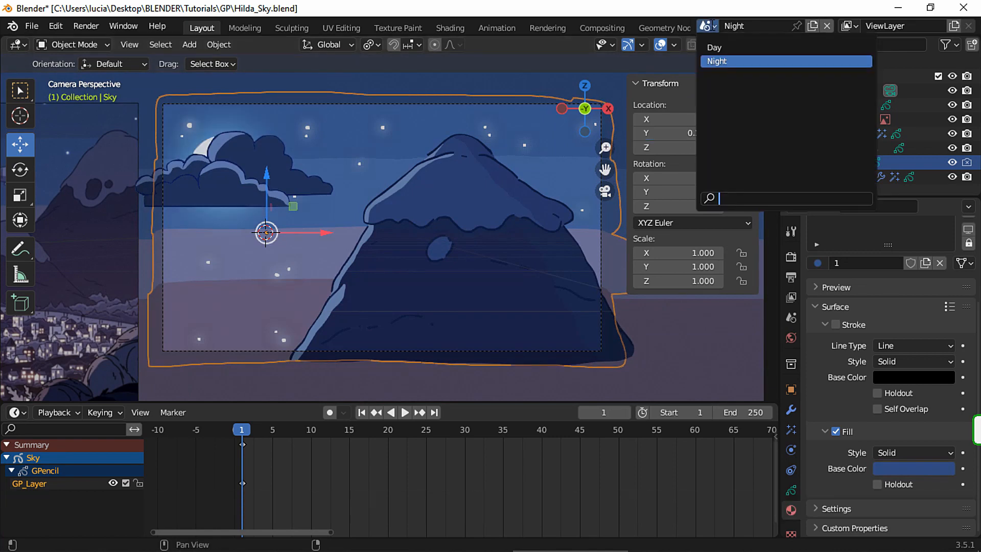
left_click(714, 47)
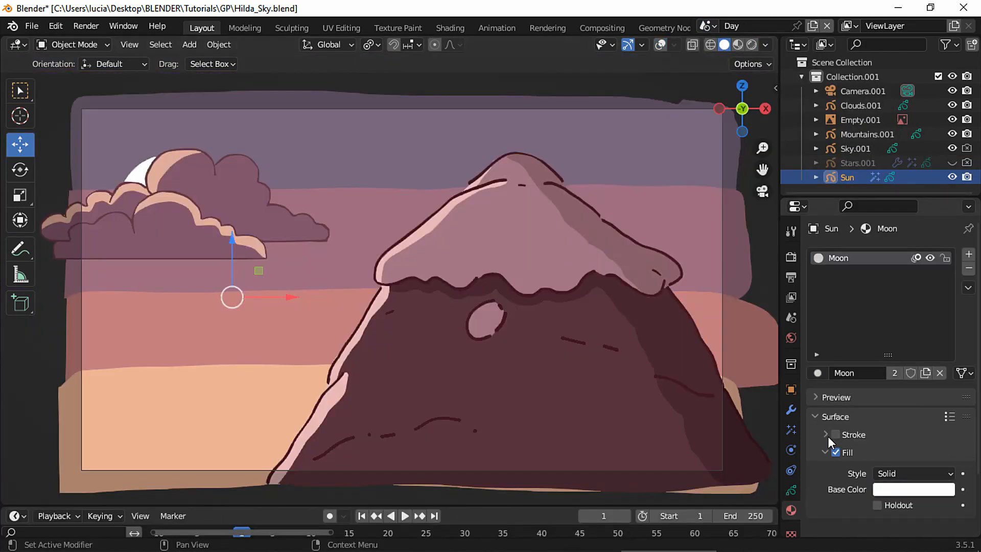
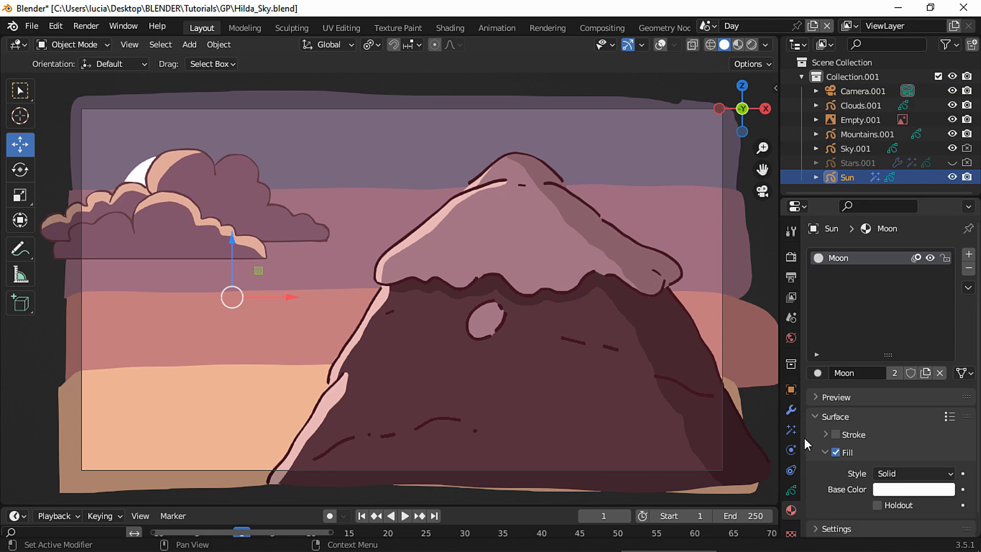
Examine the colour, blend mode and opacity settings of the Sun's two Glow effects.
left_click(792, 430)
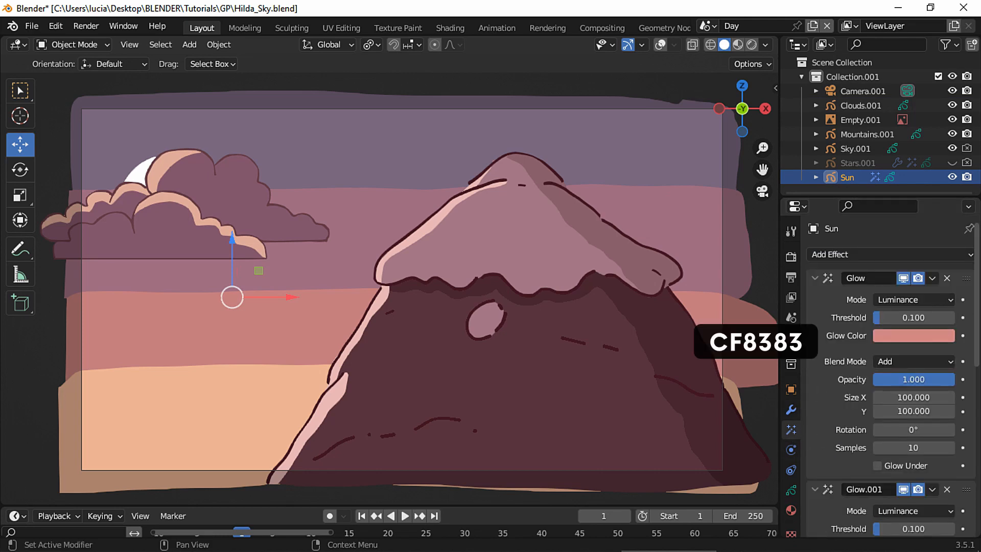
scroll(892, 378, "down", 5)
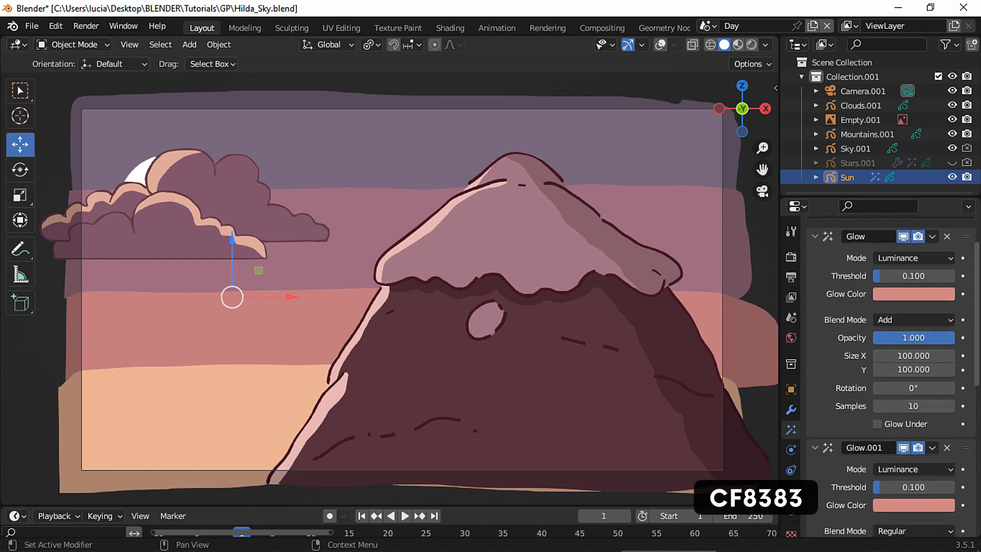
scroll(892, 378, "down", 7)
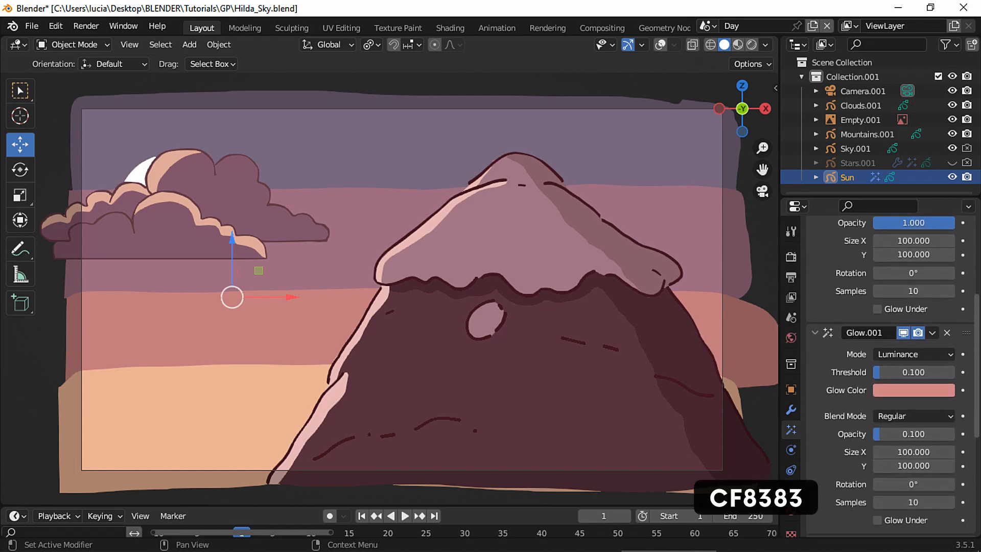
left_click_drag(980, 407, 979, 462)
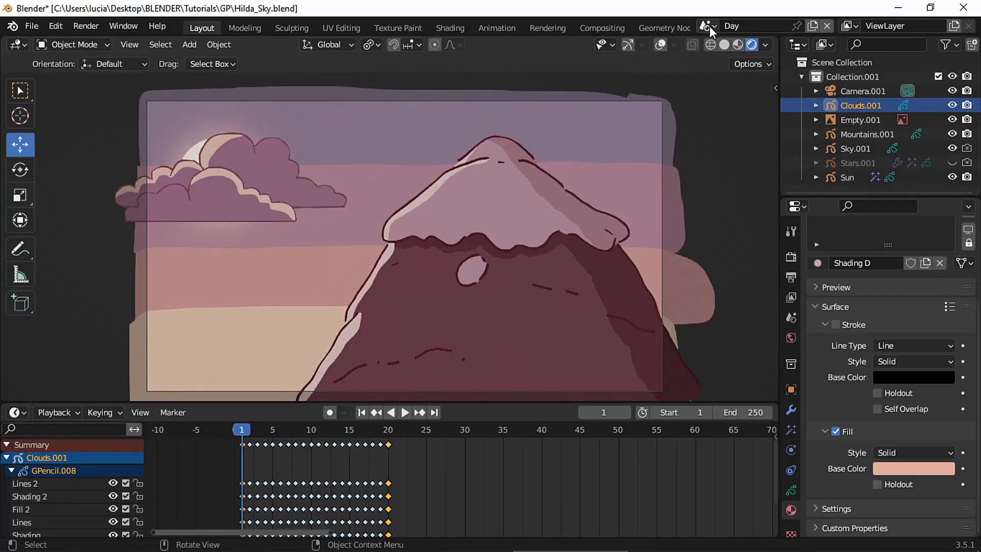
Switch to the Night scene to compare its rendered look with the Day scene.
left_click(708, 25)
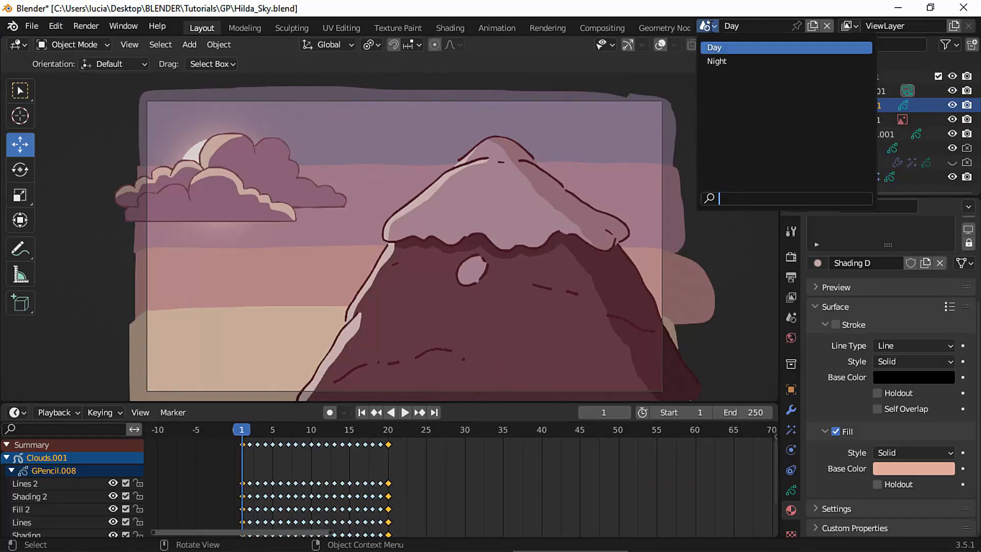
left_click(714, 60)
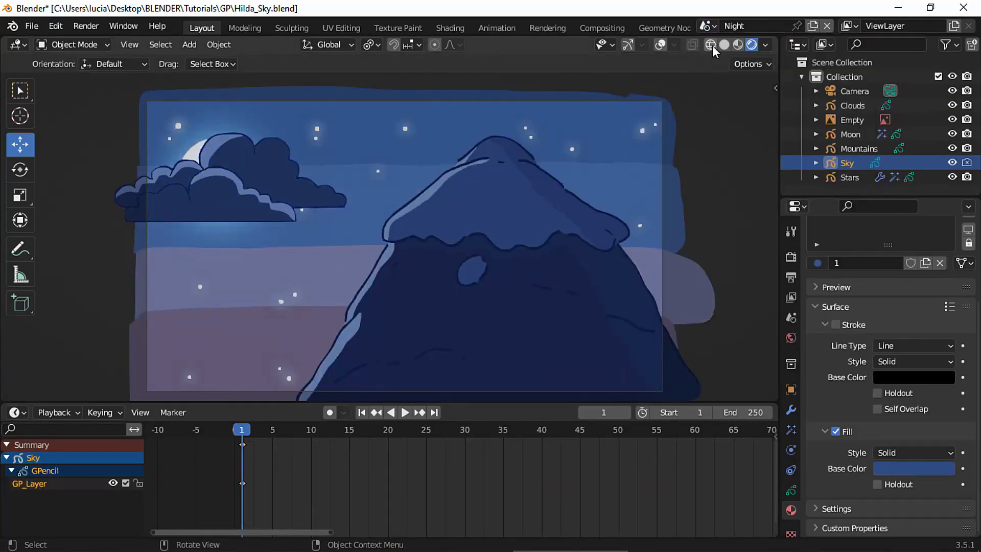
Switch to the Day scene and play its cloud animation in rendered shading.
left_click(713, 25)
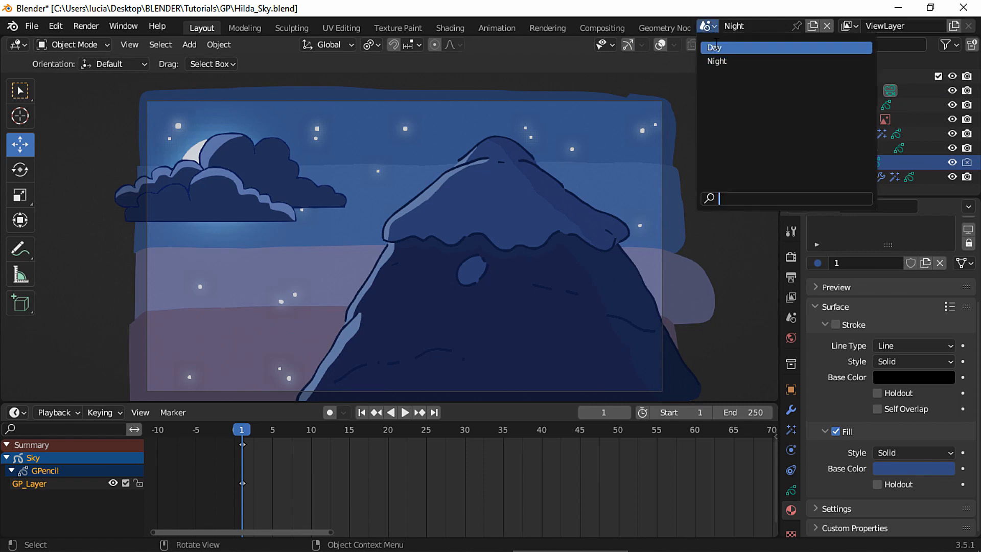
left_click(715, 47)
key("space")
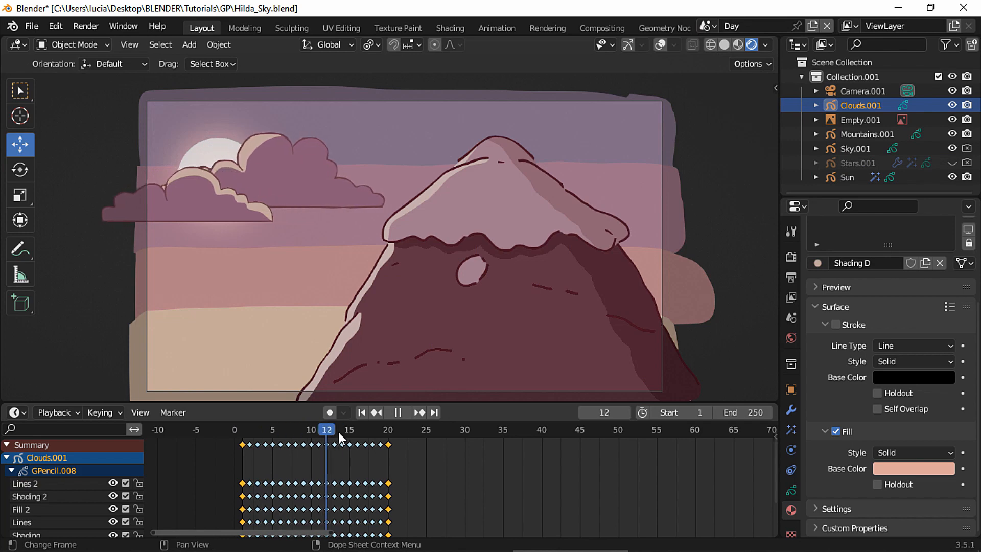
key("space")
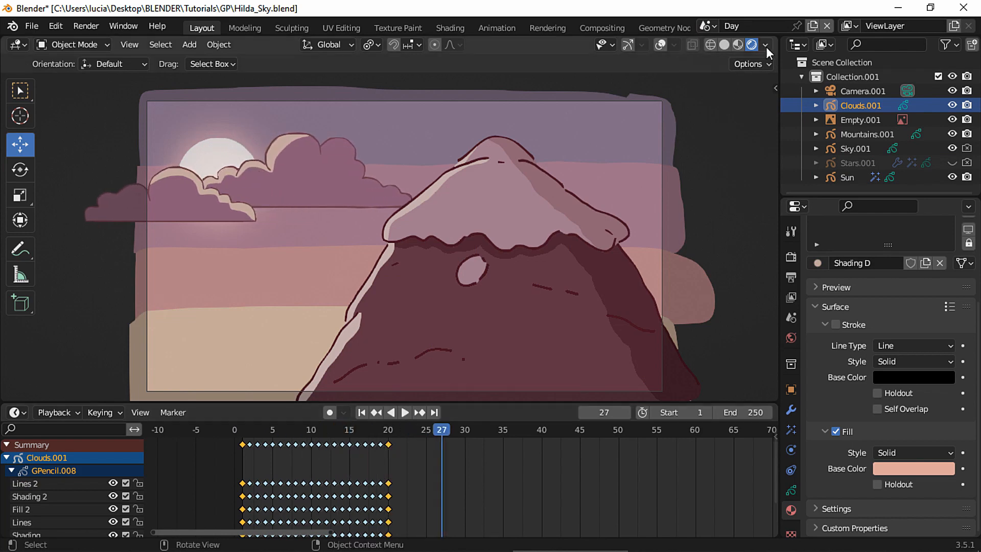
Change the viewport's compositor display option and toggle Sky.001's viewport visibility off and on to examine the composited sky.
left_click(766, 45)
left_click(716, 132)
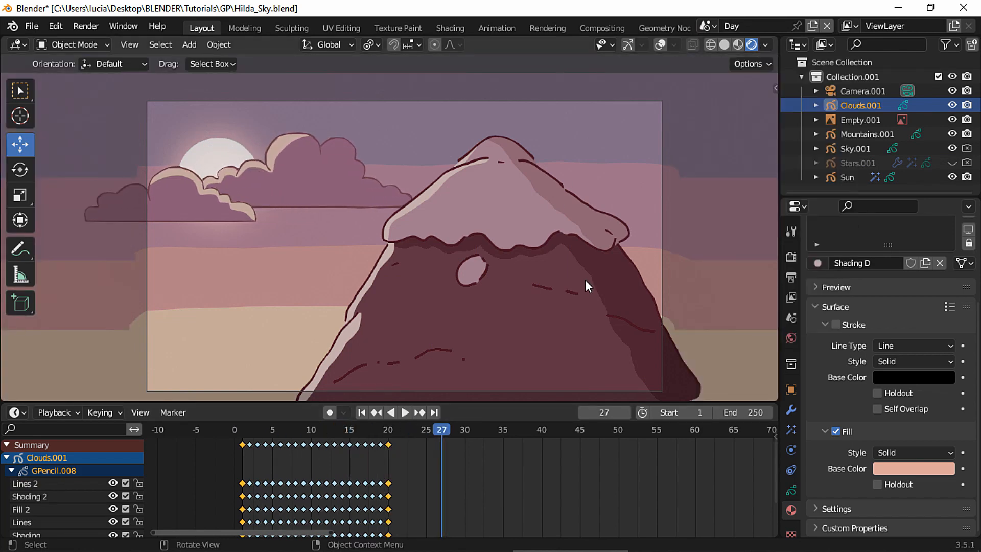
left_click(953, 149)
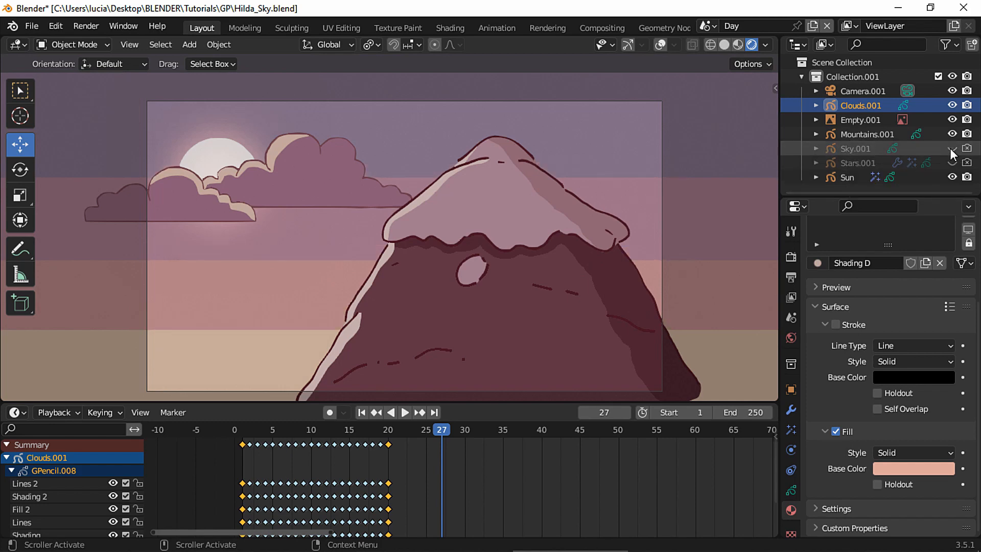
left_click(953, 149)
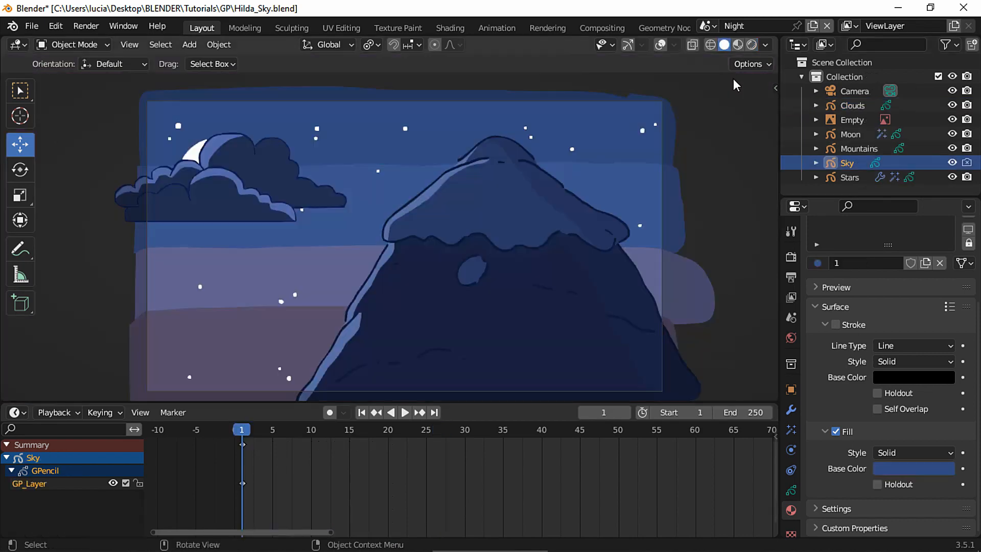
Make a full copy of the Night scene and name it Final Animat.
left_click(813, 26)
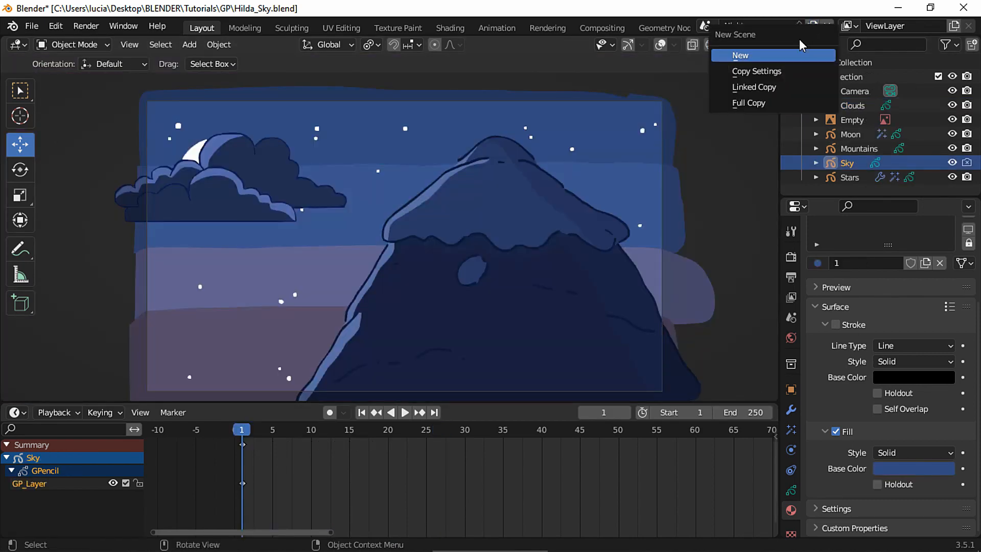
left_click(759, 97)
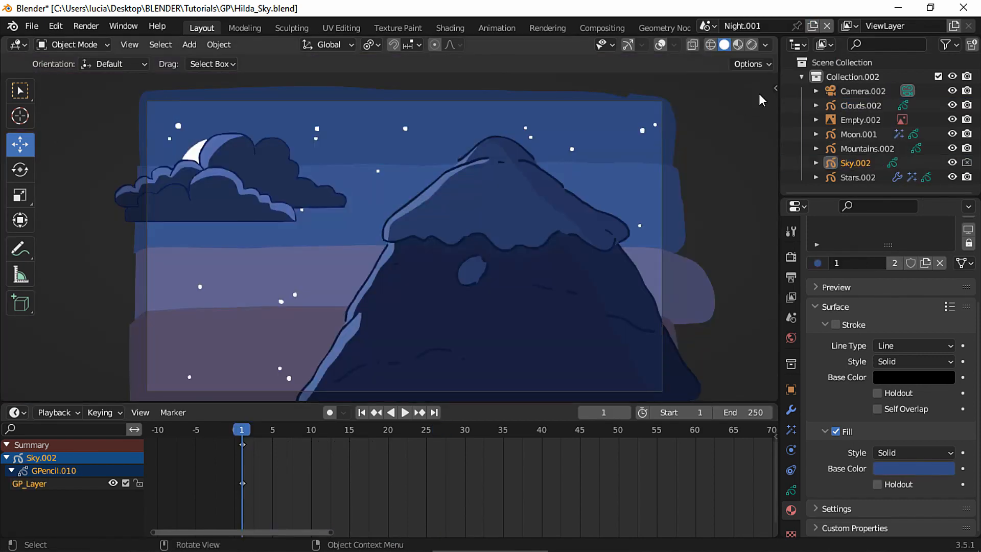
left_click(775, 24)
type("F")
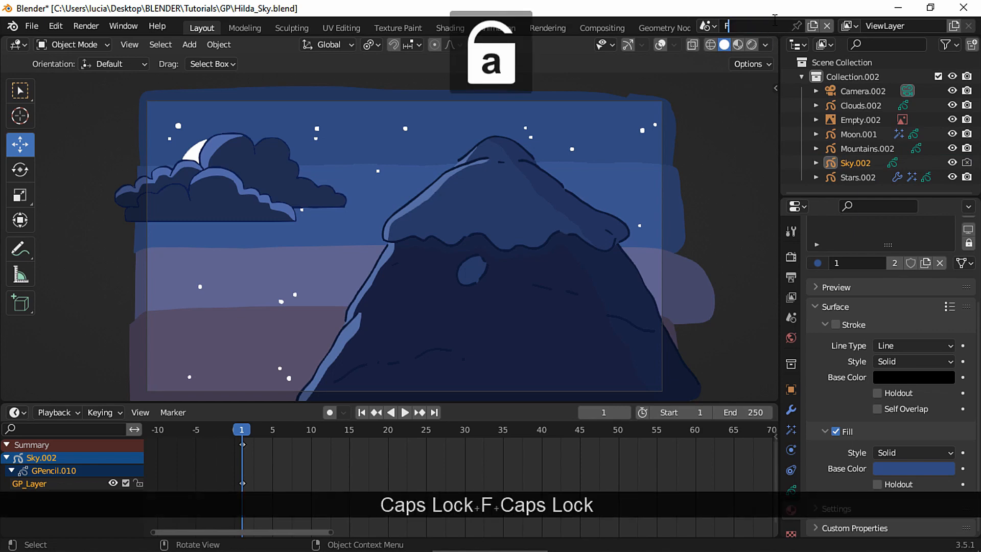
type("inal Animat")
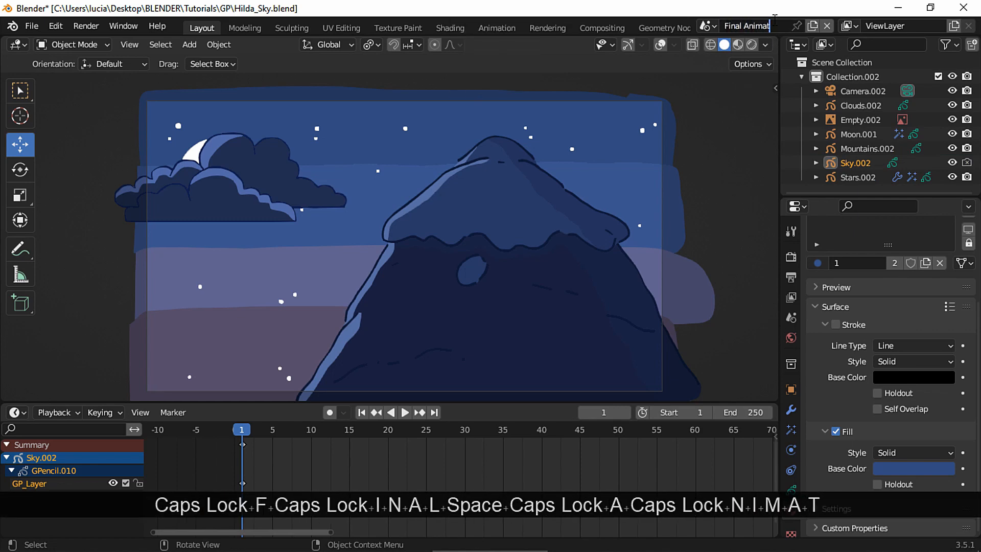
key("Return")
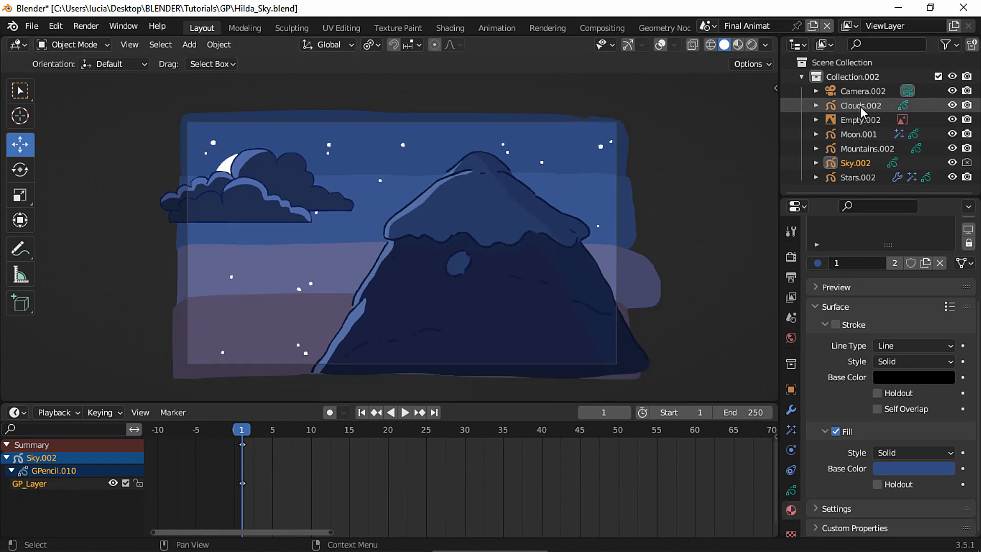
Scale all Clouds.002 keyframes in time so they extend to frame 30, and play the slowed cloud animation.
left_click(861, 105)
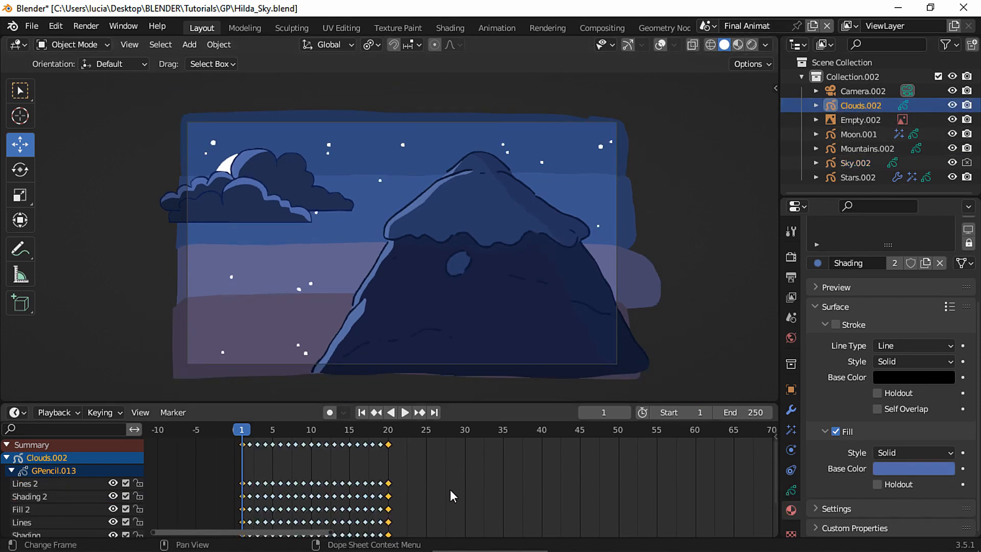
key("a")
key("s")
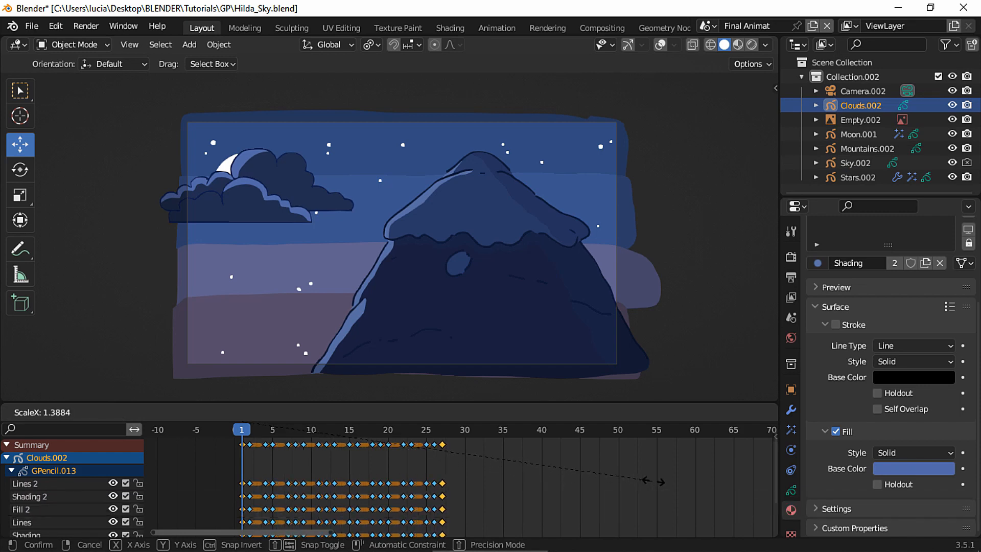
left_click(697, 481)
key("space")
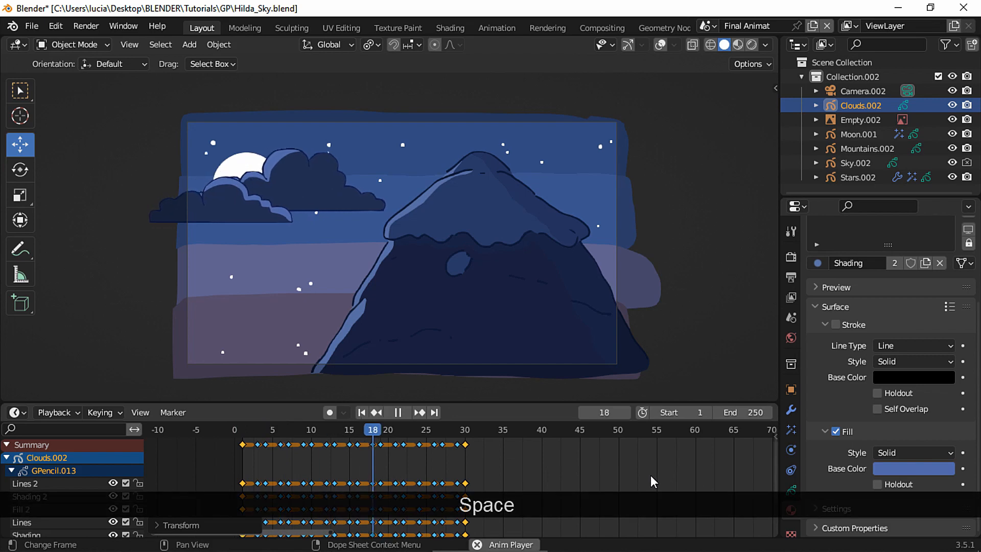
scroll(650, 475, "down", 2)
Turn on the viewport overlays and insert a Location keyframe for Moon.001 at frame 36.
left_click(243, 175)
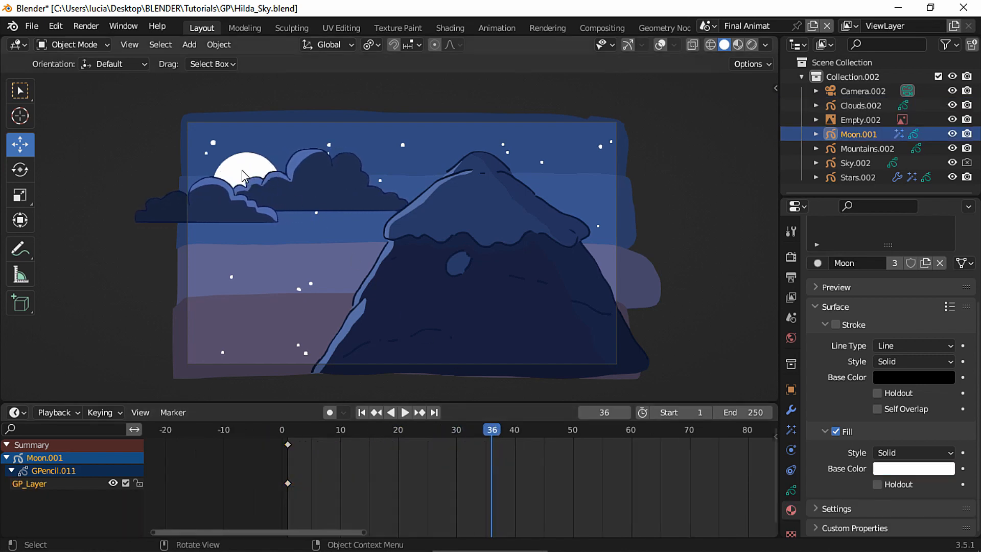
left_click(661, 45)
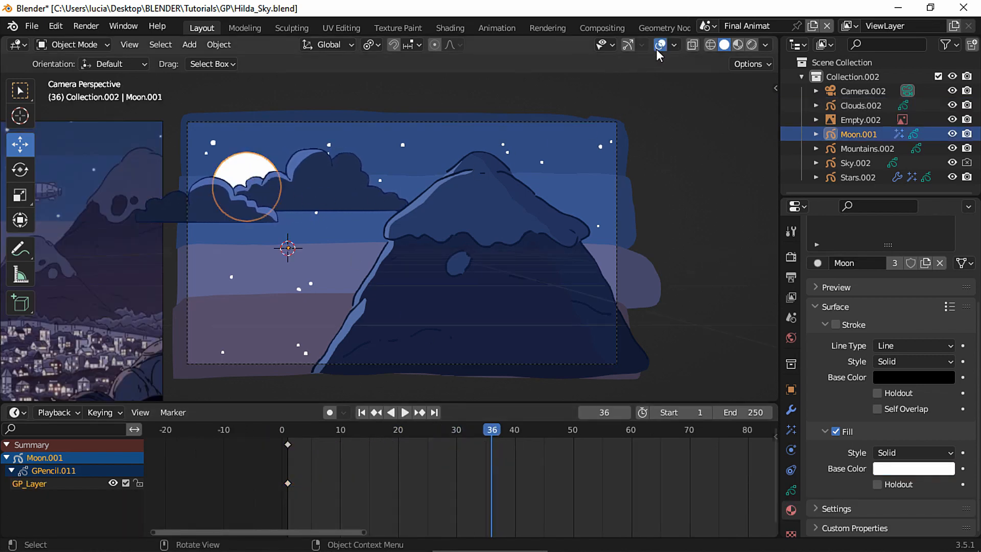
key("i")
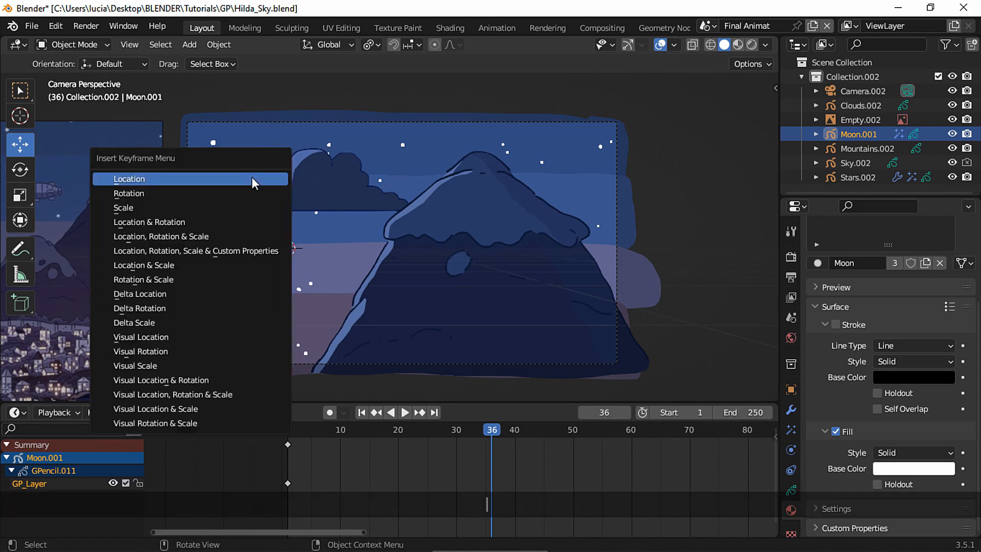
left_click(236, 182)
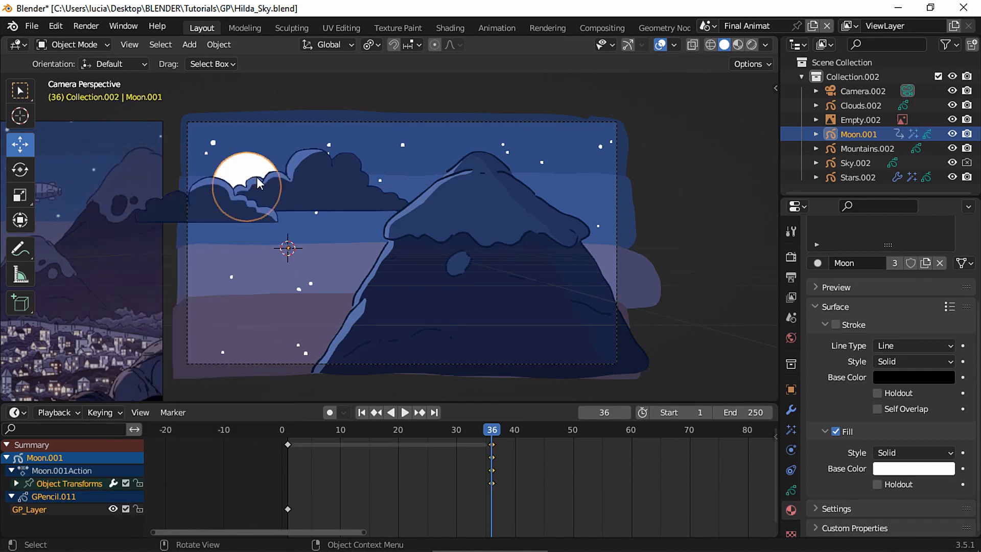
Show the viewport gizmos and annotate a downward arc from the moon to the mountain as its motion path.
left_click(628, 46)
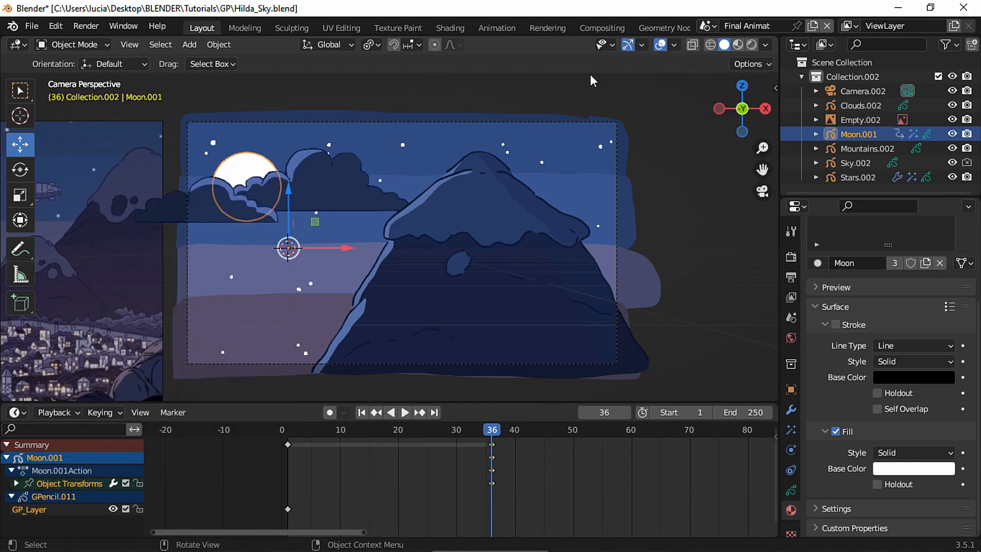
left_click(24, 251)
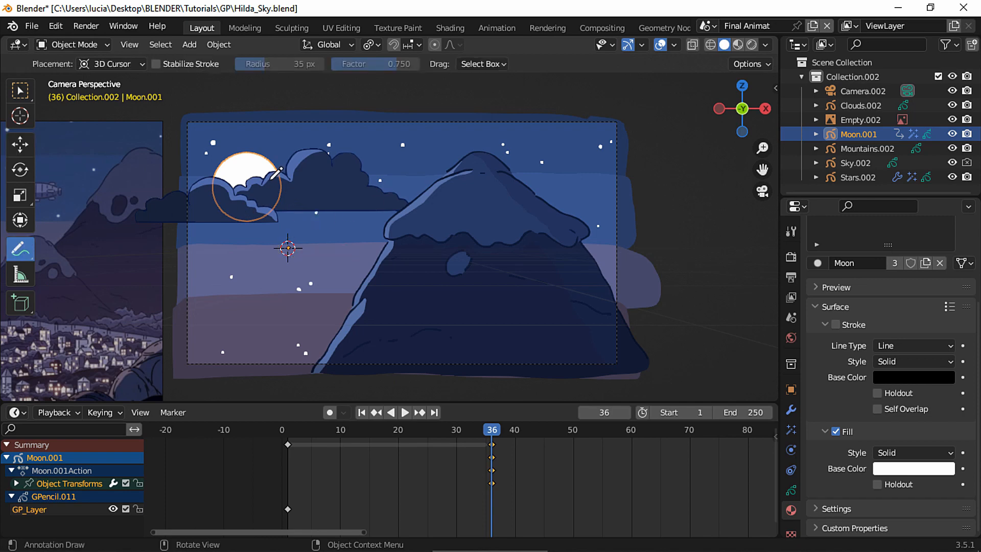
left_click_drag(275, 181, 287, 181)
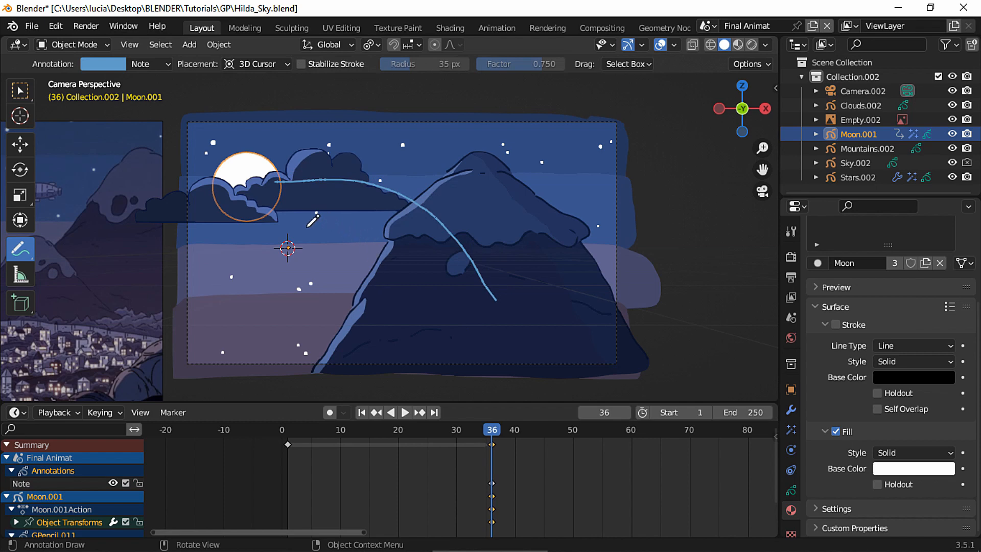
left_click(20, 144)
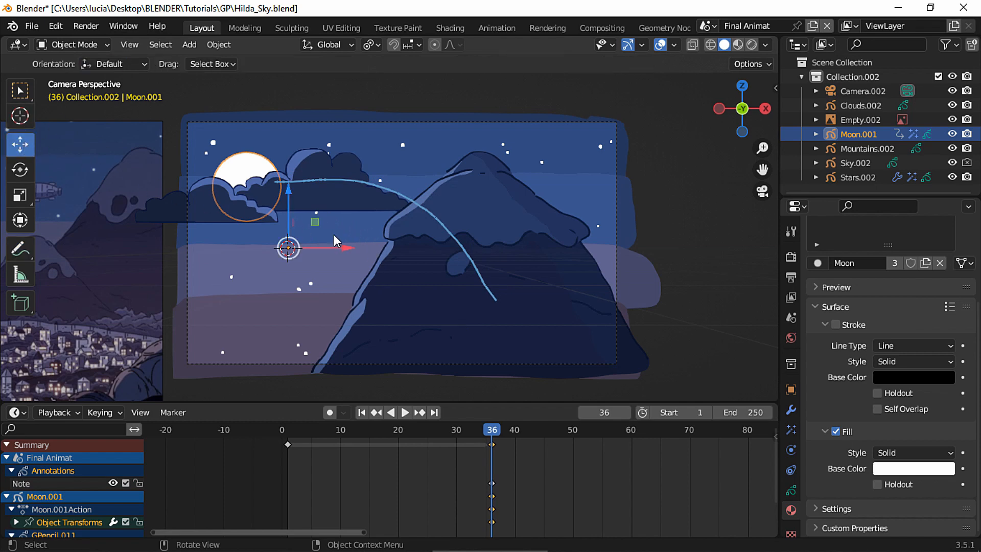
At frame 45, shift Moon.001 sideways along the annotated arc and insert a Location keyframe.
left_click(545, 434)
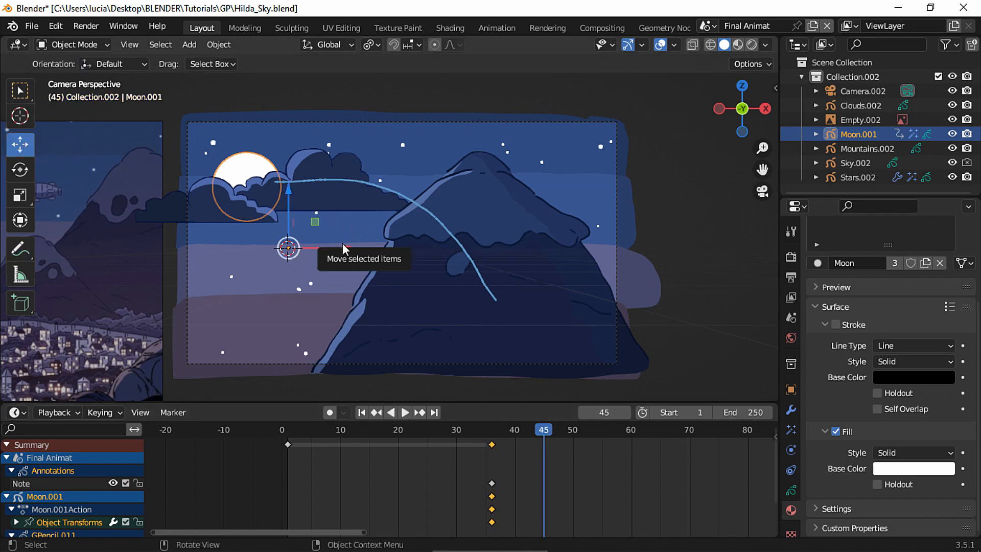
left_click_drag(342, 247, 505, 255)
key("i")
left_click(333, 188)
At frame 55, lower Moon.001 behind the mountain along the annotated arc and insert a Location keyframe.
key("space")
left_click_drag(453, 205, 455, 294)
key("i")
left_click(456, 241)
left_click_drag(486, 327, 545, 328)
key("i")
left_click(470, 256)
Play back the moon's motion and move its last keyframe to frame 58.
mouse_move(492, 434)
left_mouse_down()
mouse_move(600, 443)
mouse_move(498, 451)
left_mouse_up()
key("space")
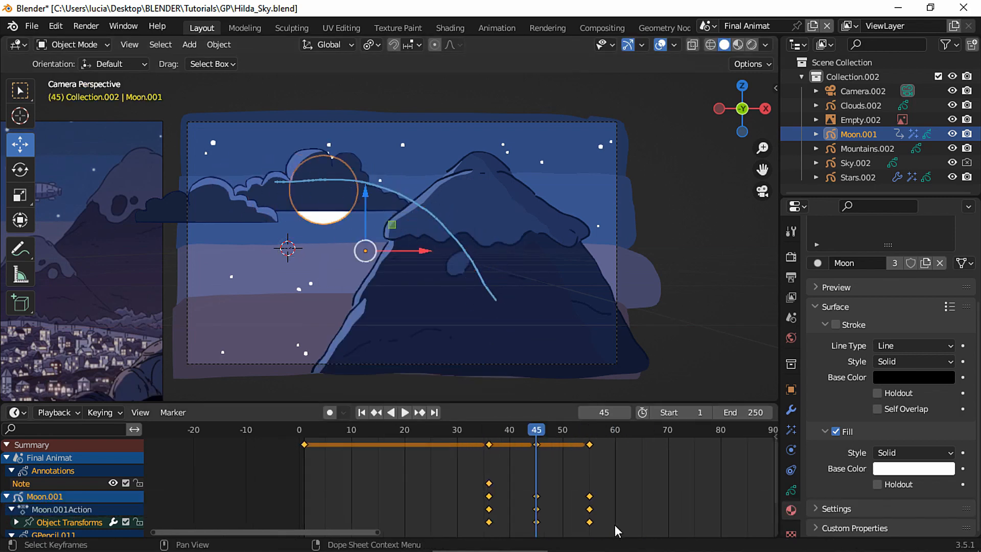
left_click_drag(616, 526, 584, 445)
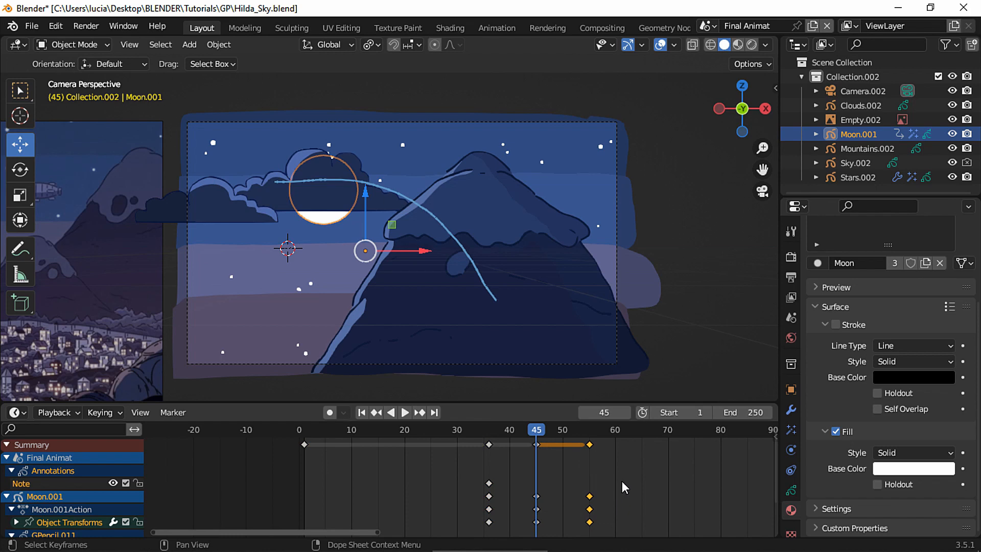
key("g")
left_click(641, 480)
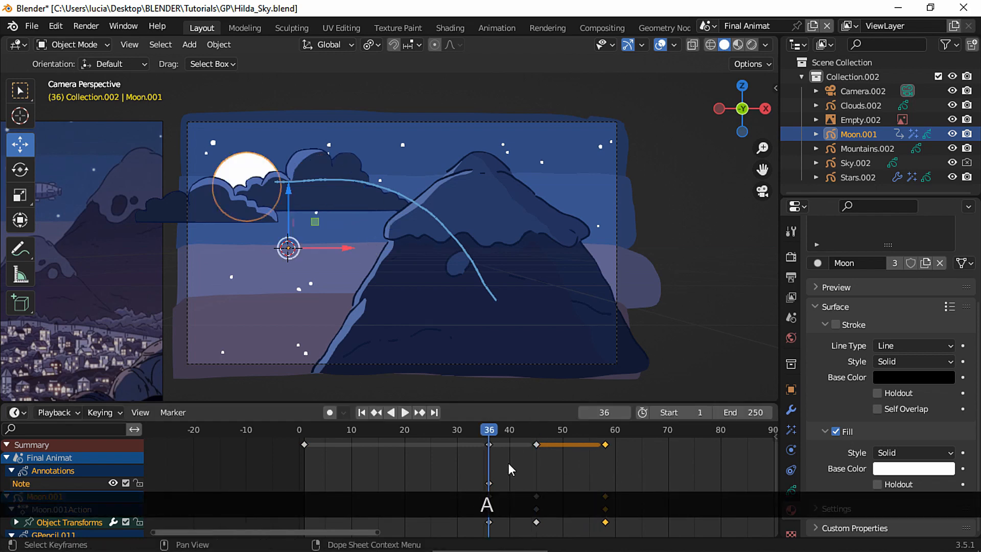
Set the easing mode of all the moon's keyframes to Ease In and Out and replay the motion.
key("a")
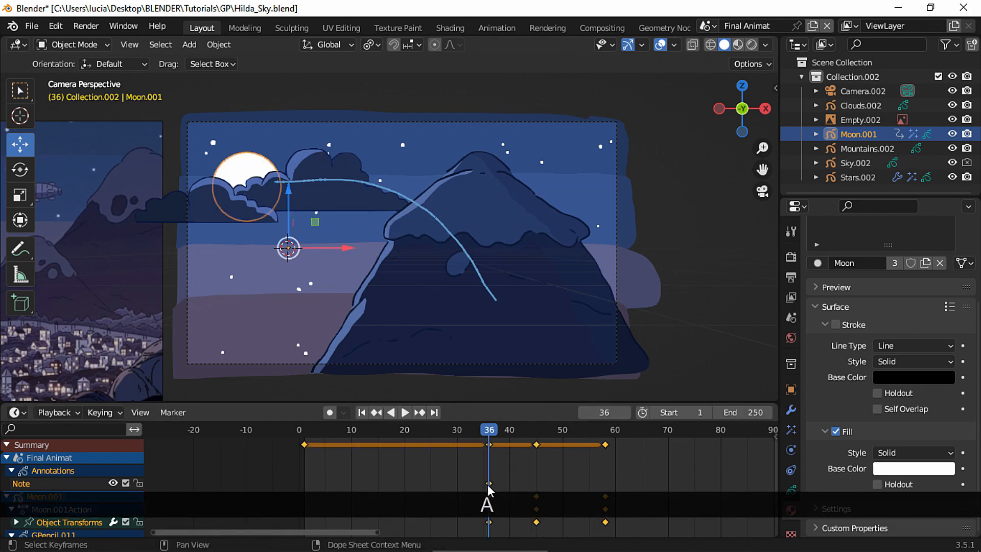
key("space")
right_click(488, 483)
mouse_move(500, 450)
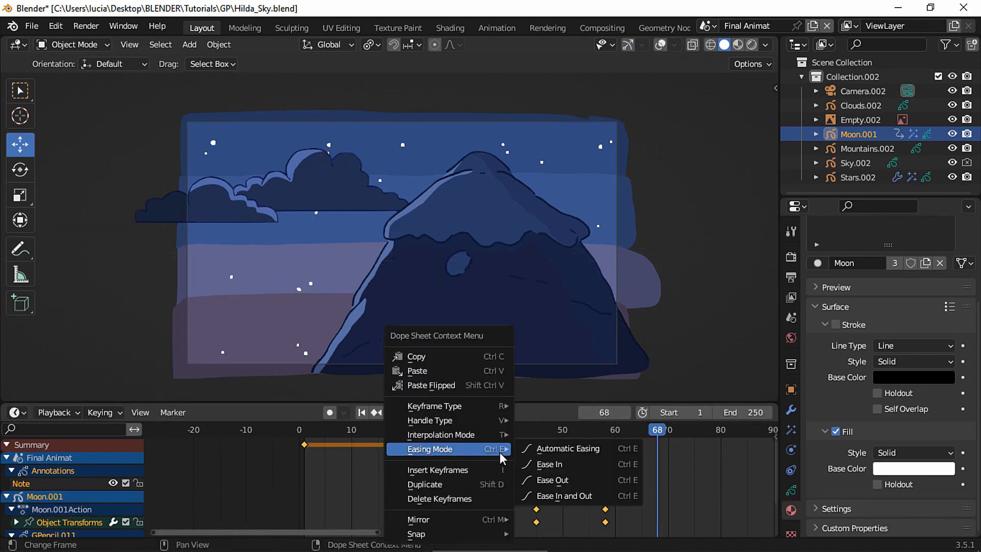
left_click(553, 492)
left_click_drag(375, 433, 368, 437)
key("space")
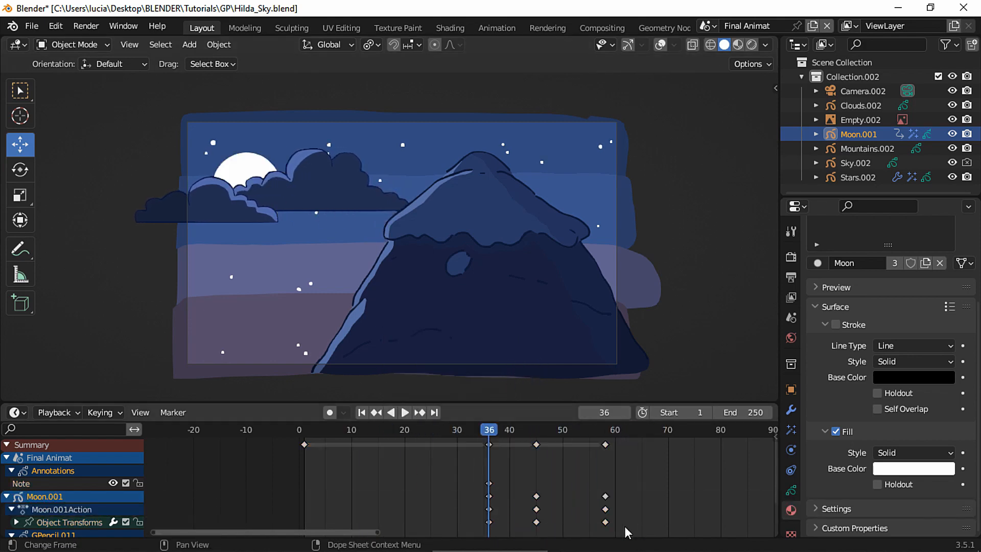
Scale the moon's keyframes outward from frame 36 so the last lands on frame 63, and replay from frame 1.
left_click_drag(636, 527, 486, 449)
key("s")
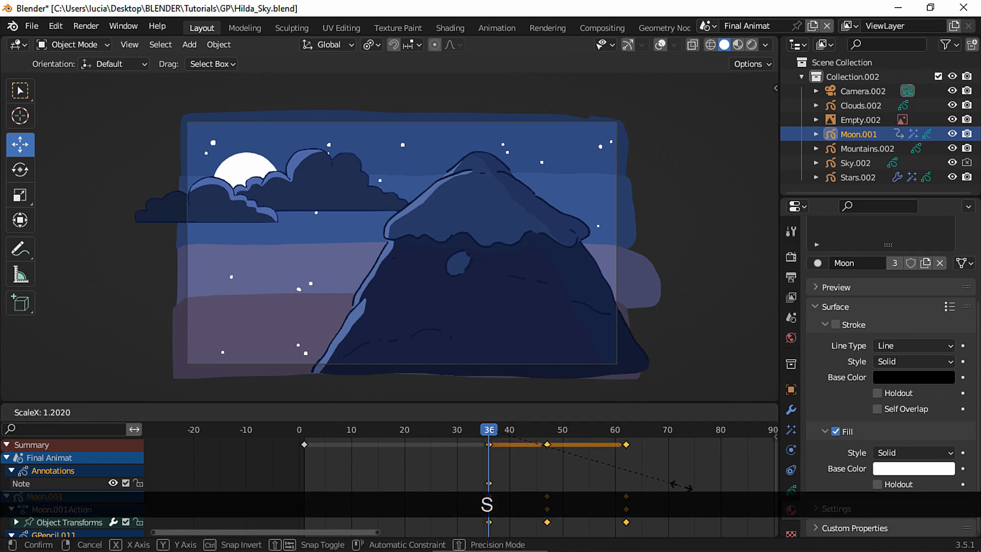
left_click(684, 486)
left_click(304, 433)
key("space")
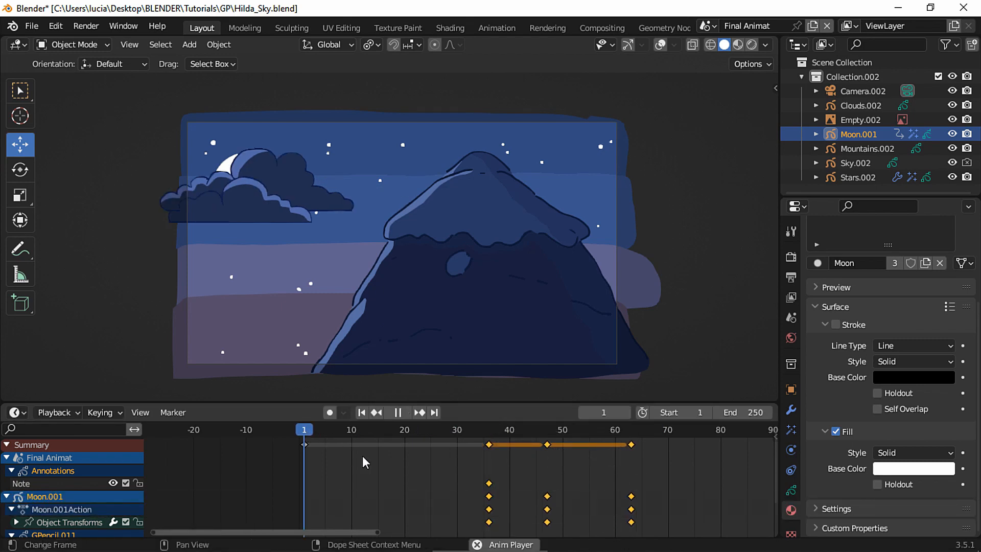
key("space")
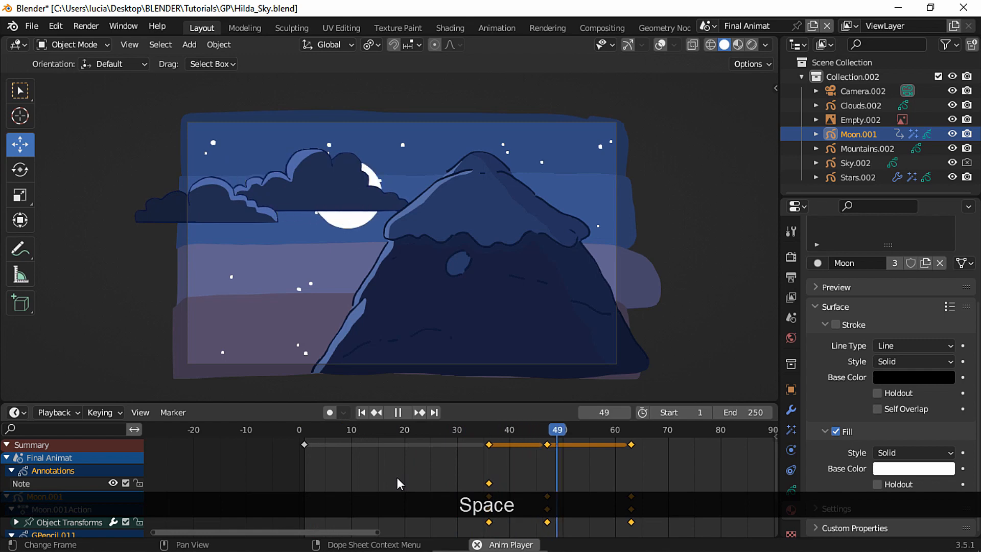
key("space")
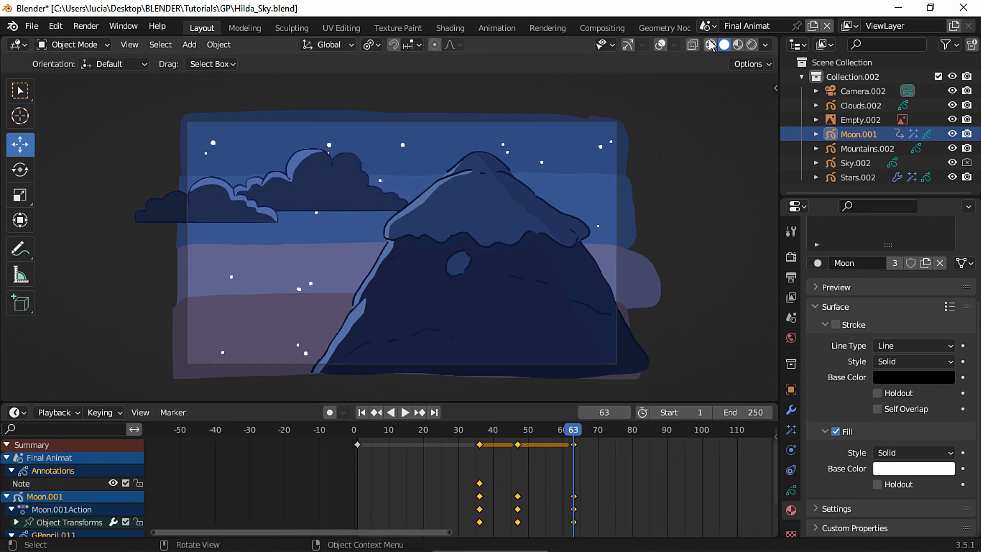
Copy the Sun object from the Day scene and paste it into the Final Animat scene.
left_click(707, 25)
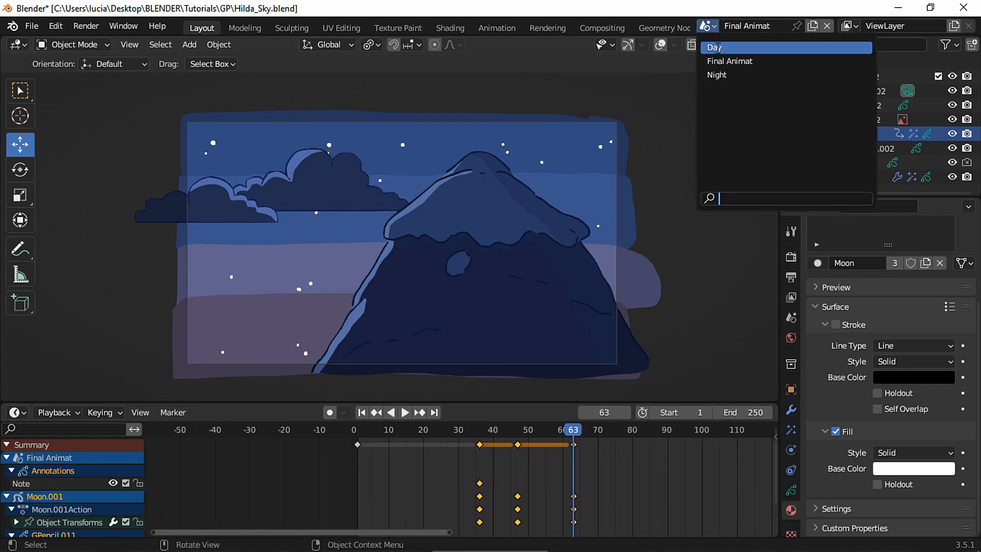
left_click(719, 48)
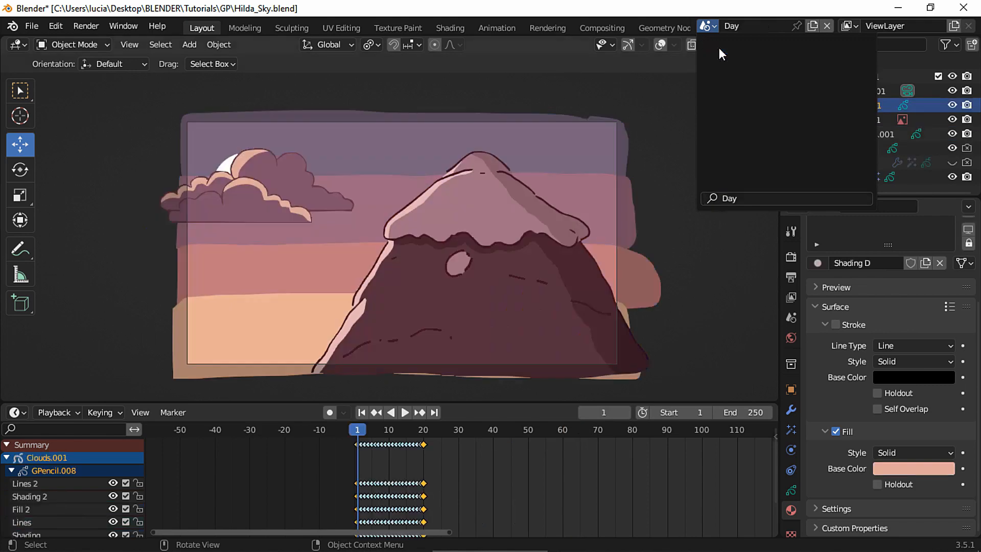
left_click(240, 161)
left_click(660, 44)
right_click(842, 175)
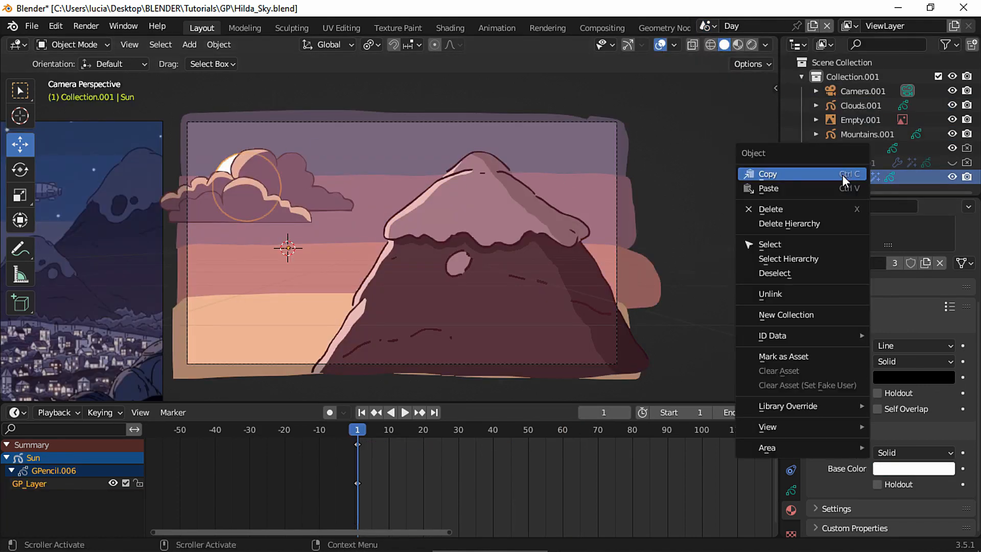
left_click(820, 174)
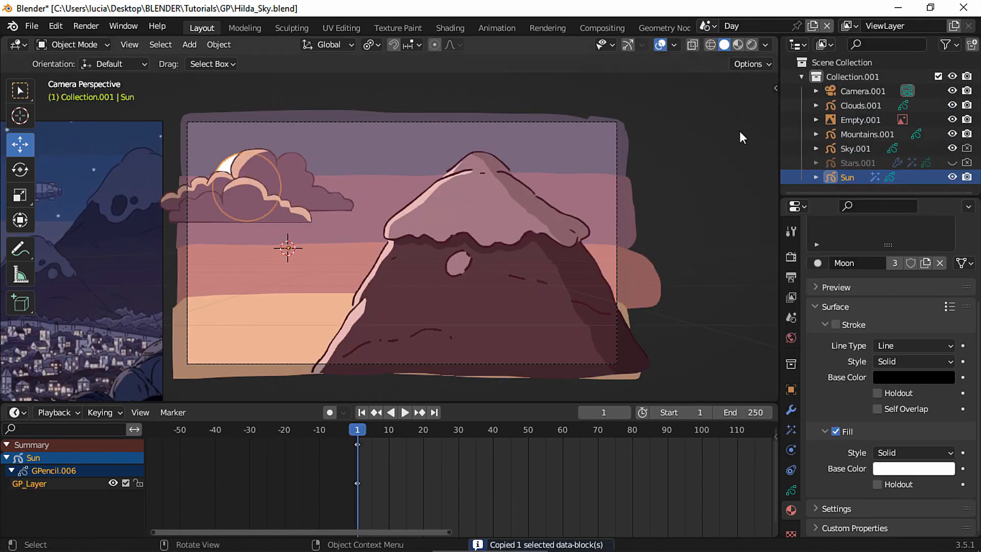
left_click(707, 26)
left_click(726, 59)
key("ctrl+v")
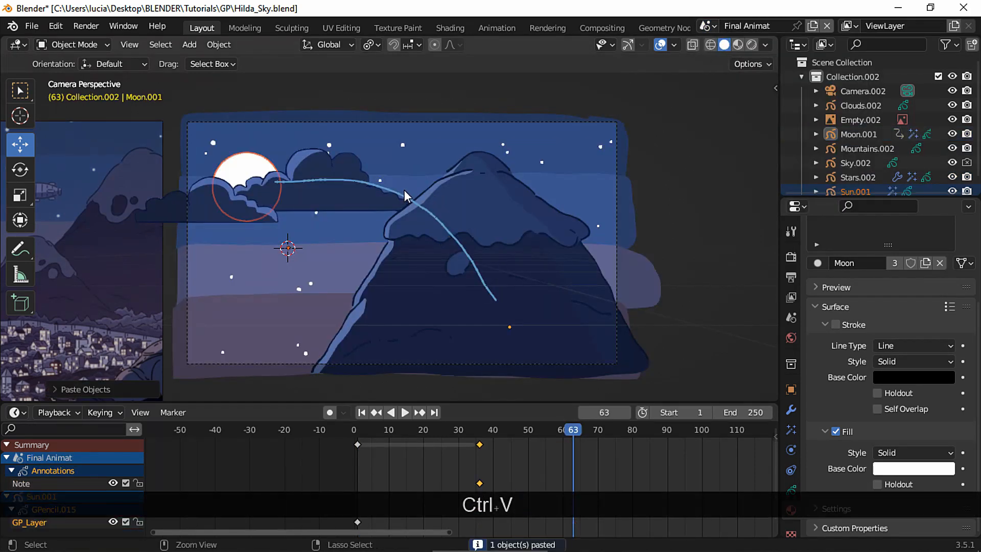
Select Sun.001 and, at frame 1, annotate a rising arc from outside the camera frame up to the clouds.
scroll(884, 97, "down", 1)
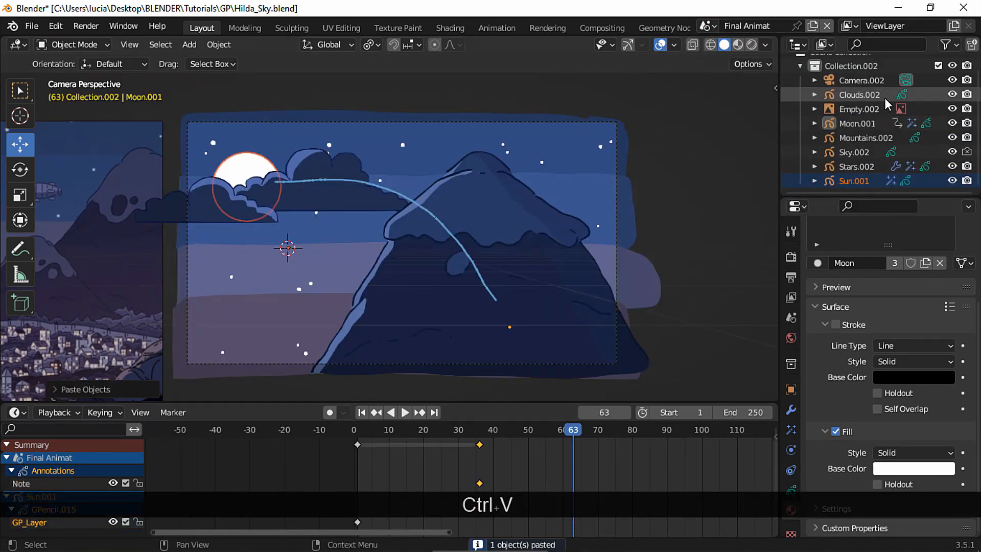
left_click(855, 166)
left_click(854, 180)
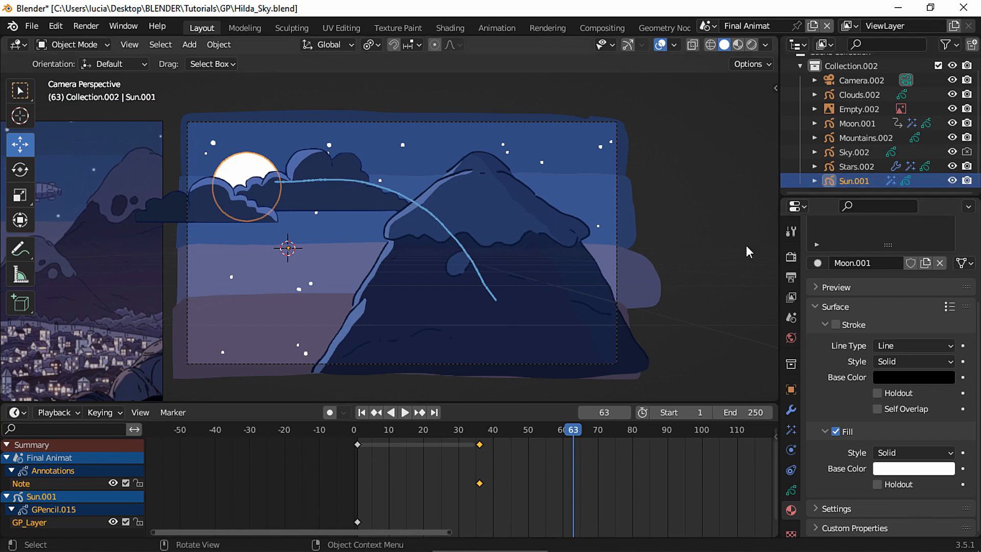
left_click_drag(354, 431, 361, 431)
left_click_drag(440, 432, 497, 432)
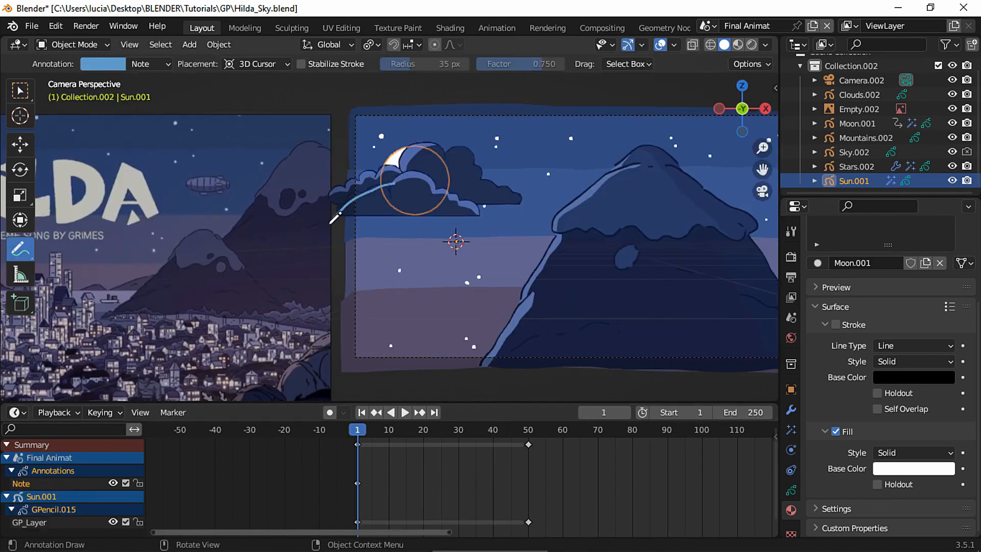
Move Sun.001 down to the start of the annotated arc and insert a Location keyframe at frame 1.
left_click(27, 147)
left_click_drag(495, 246, 409, 264)
left_click_drag(371, 220, 371, 243)
left_click_drag(412, 282, 372, 282)
left_click_drag(332, 245, 333, 270)
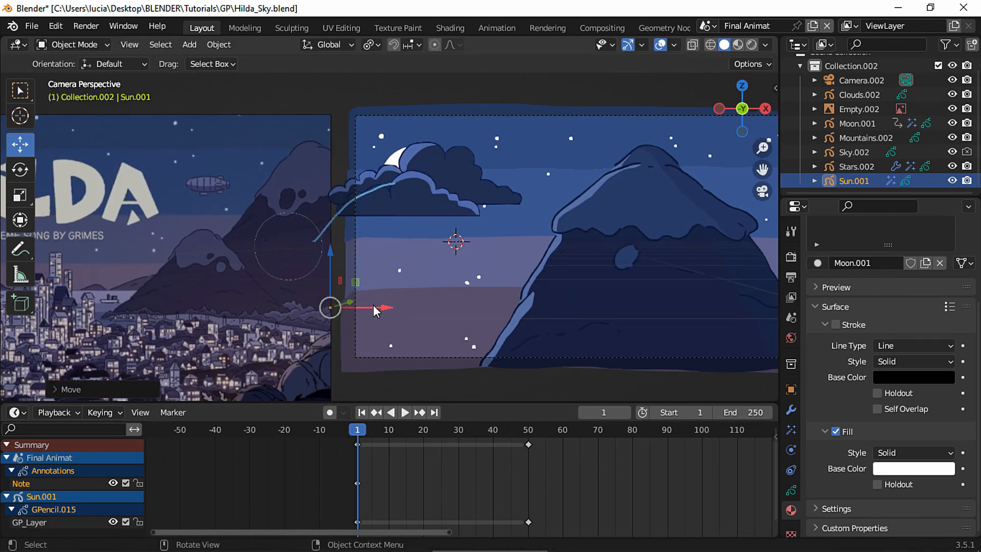
left_click_drag(373, 305, 378, 305)
left_click_drag(338, 262, 339, 257)
key("i")
left_click(340, 256)
At frame 20, raise Sun.001 along the annotated arc and insert a Location keyframe.
left_click(423, 430)
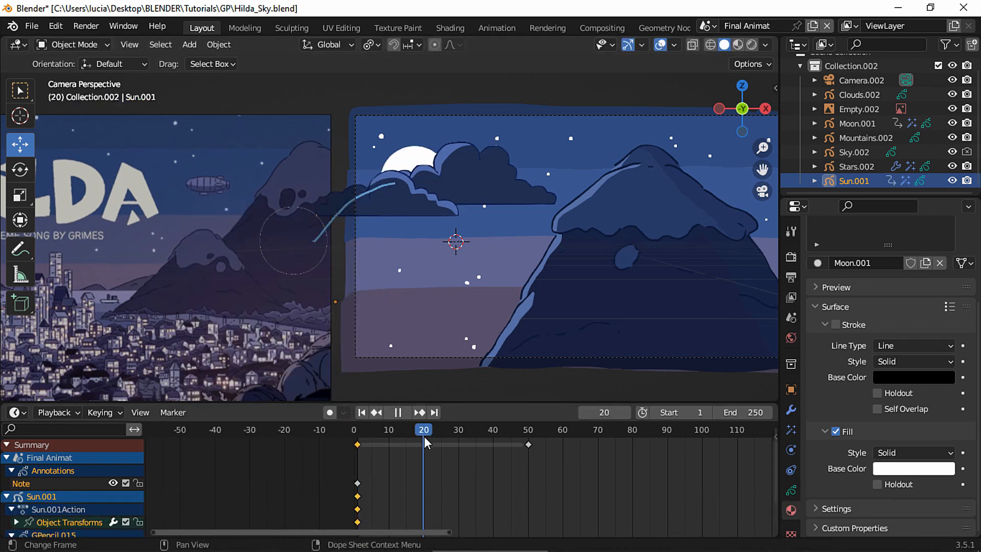
key("g")
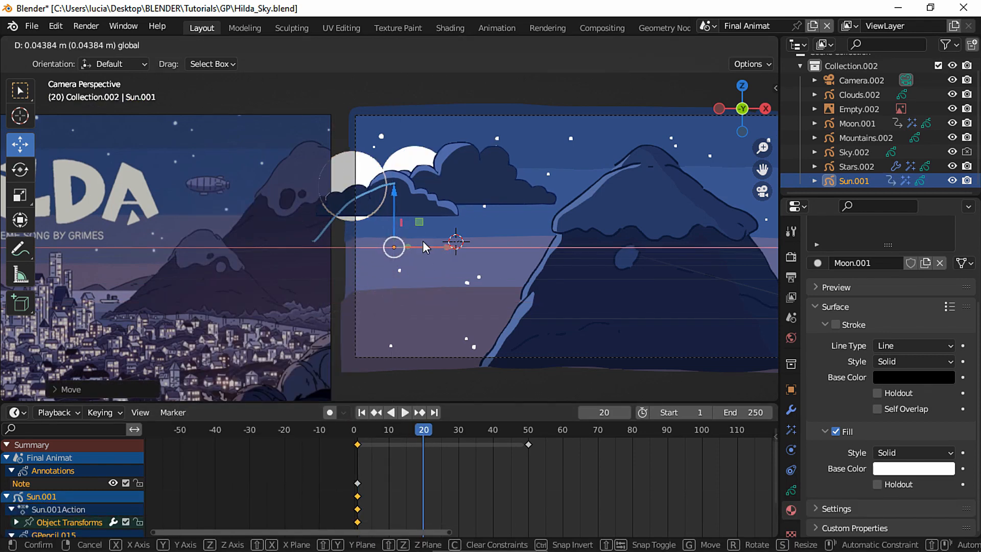
left_click(395, 217)
key("i")
left_click(375, 223)
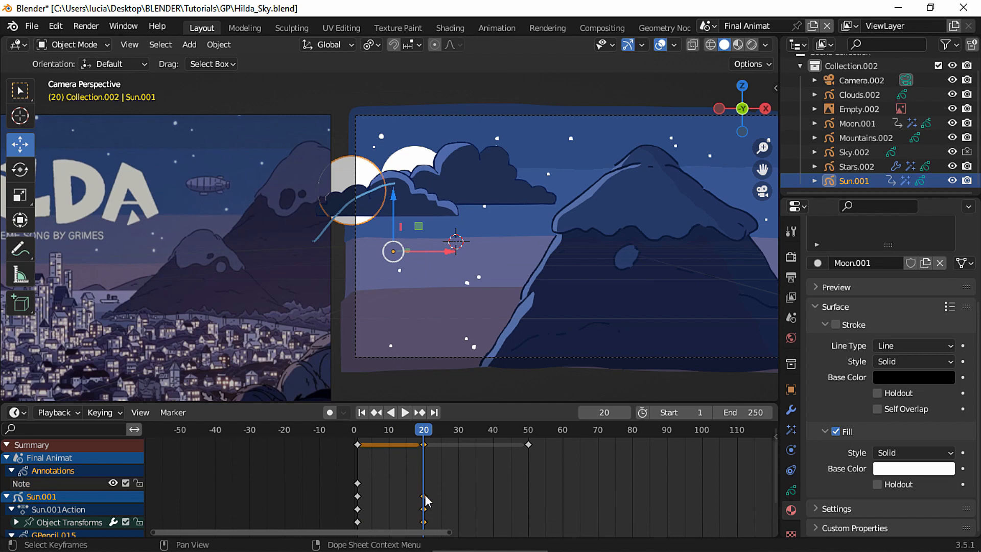
Move the sun's second Location keyframe to frame 31 and scrub through the rising motion.
left_click_drag(425, 497, 463, 489)
left_click_drag(369, 431, 399, 431)
middle_click_drag(502, 461, 467, 458, "ctrl")
left_click_drag(413, 429, 464, 436)
Shift all the sun's keyframes so its motion runs from frame 27 to 57, and play it back.
left_click_drag(543, 526, 357, 437)
key("g")
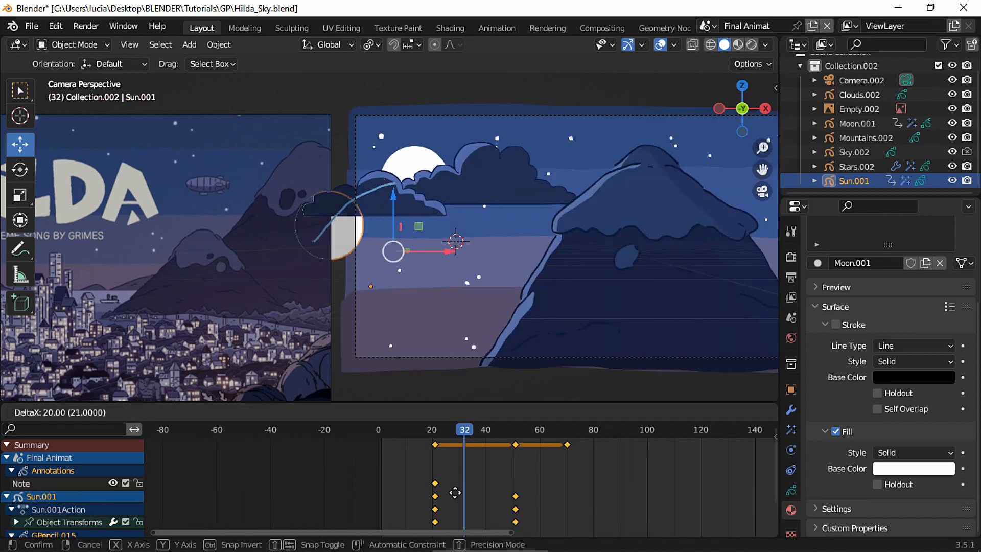
left_click(482, 486)
mouse_move(474, 433)
left_mouse_down()
mouse_move(504, 434)
mouse_move(483, 444)
left_mouse_up()
key("g")
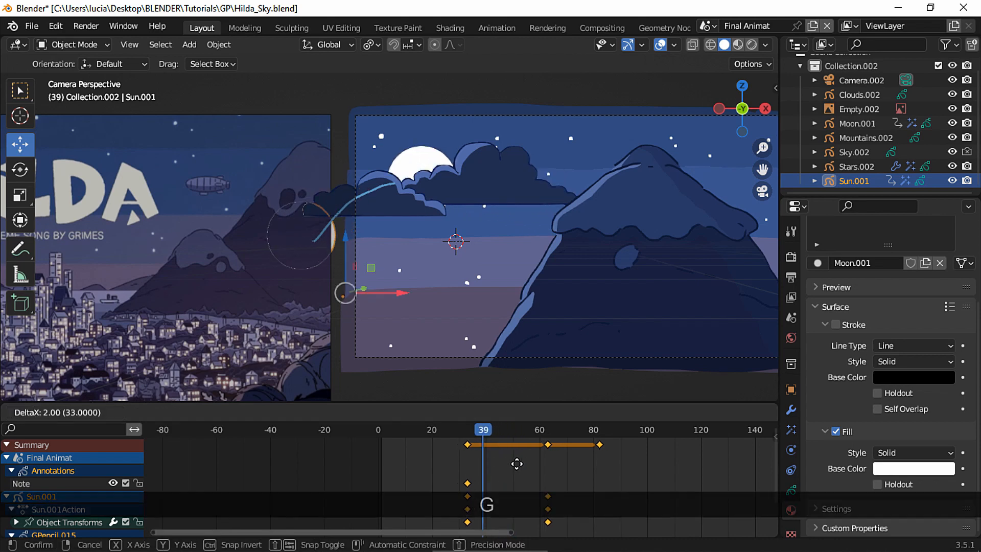
left_click(495, 455)
key("space")
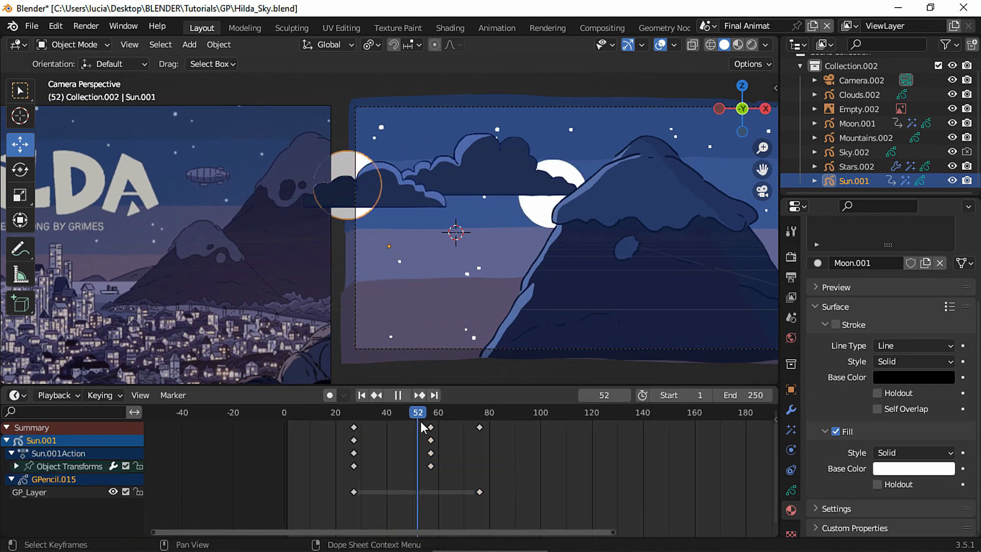
key("space")
Show the object transform values and copy the Y location of Moon.001.
key("n")
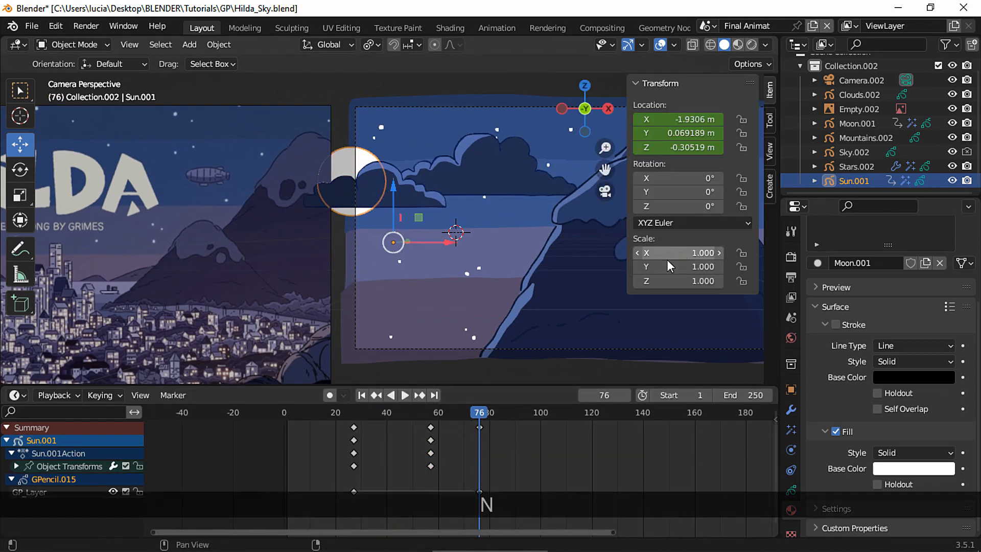
middle_click_drag(530, 301, 456, 385, "shift")
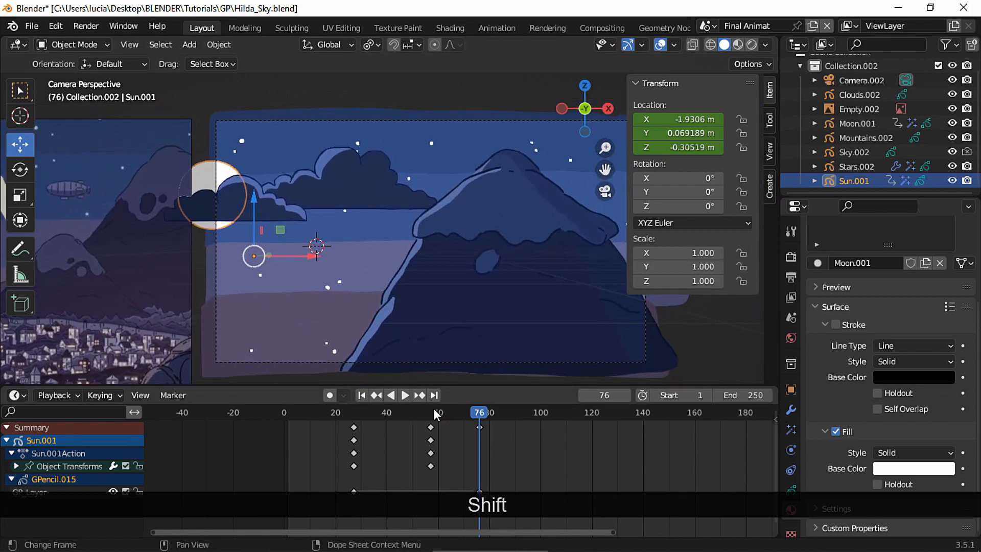
left_click_drag(426, 415, 351, 456)
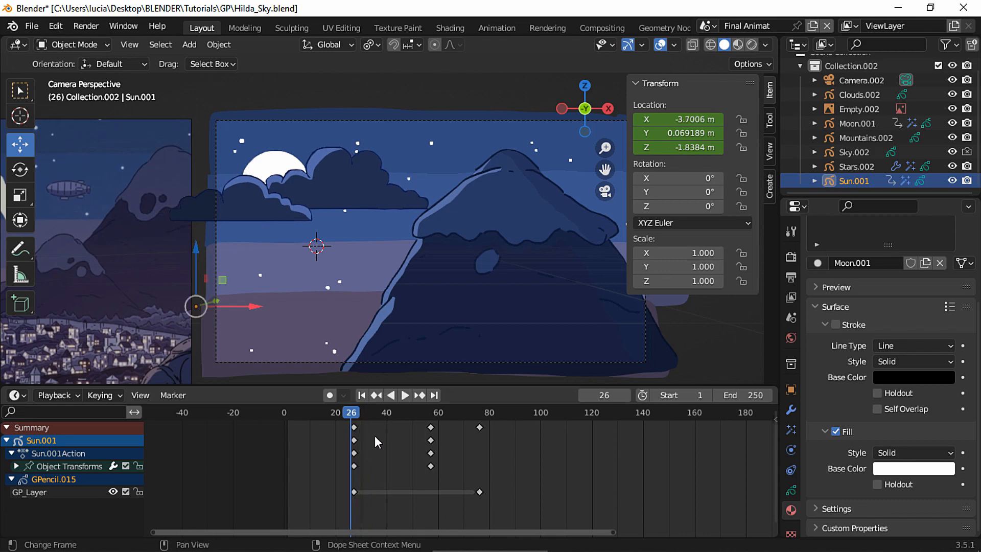
left_click(851, 123)
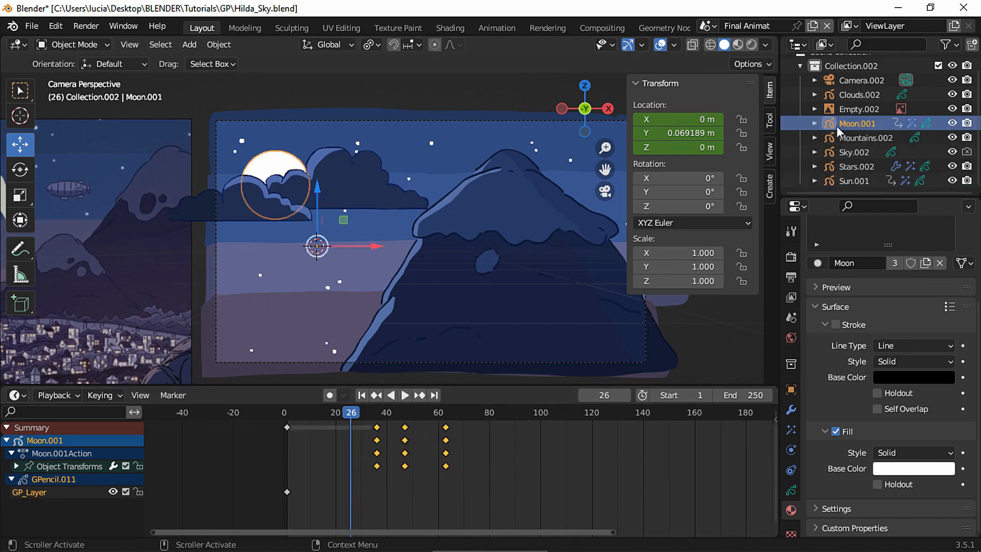
left_click(688, 133)
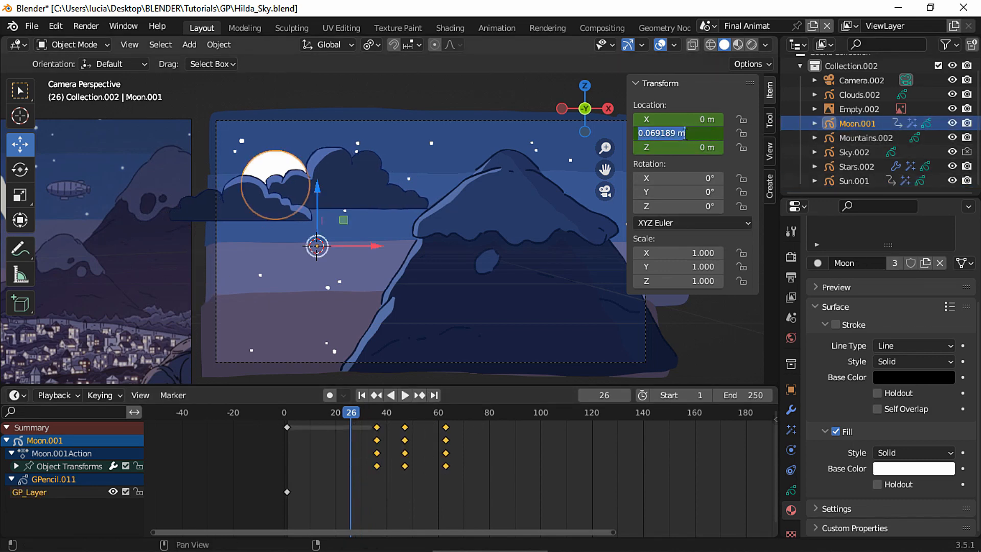
key("ctrl+c")
key("ctrl+c")
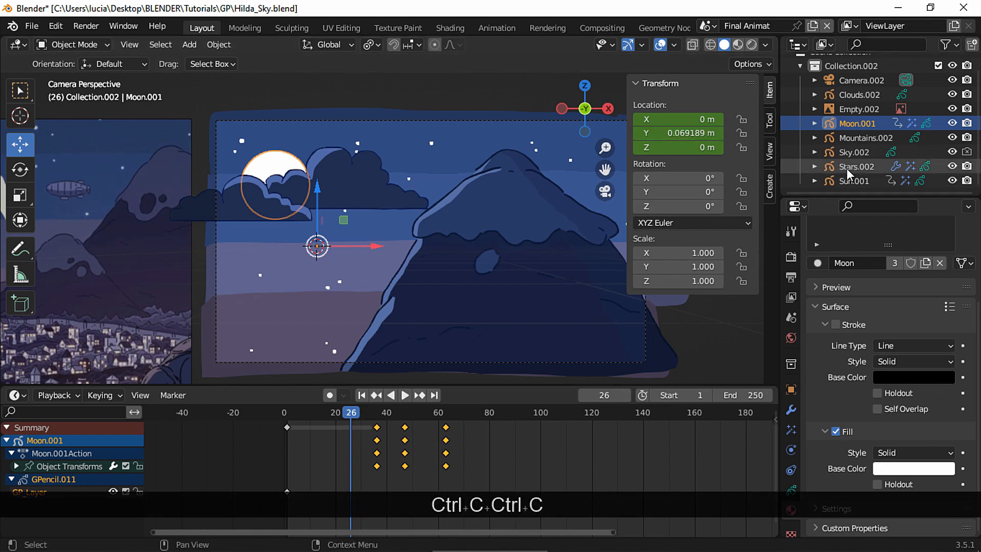
At frame 70, paste the moon's Y location of 0.069189 m into Sun.001.
left_click(853, 179)
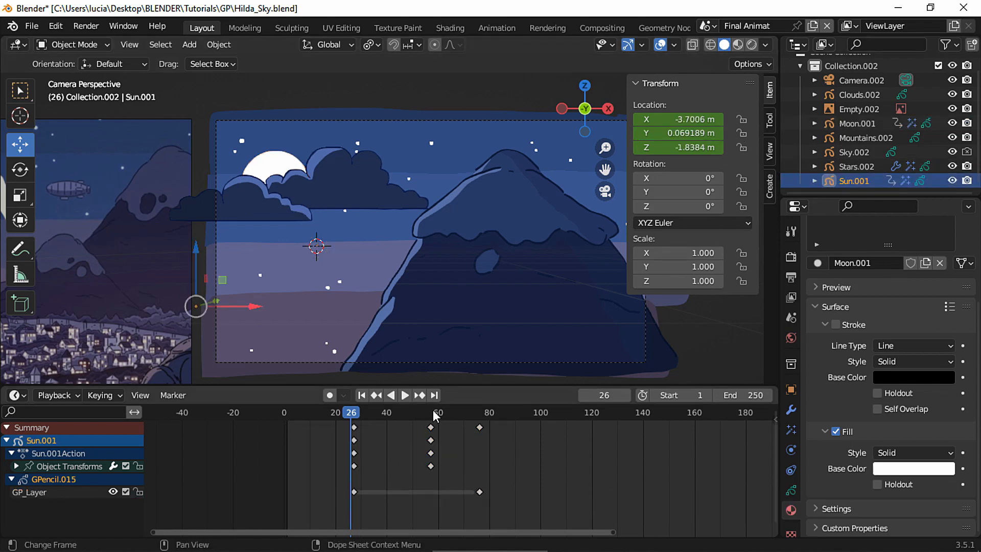
left_click(464, 413)
left_click(678, 132)
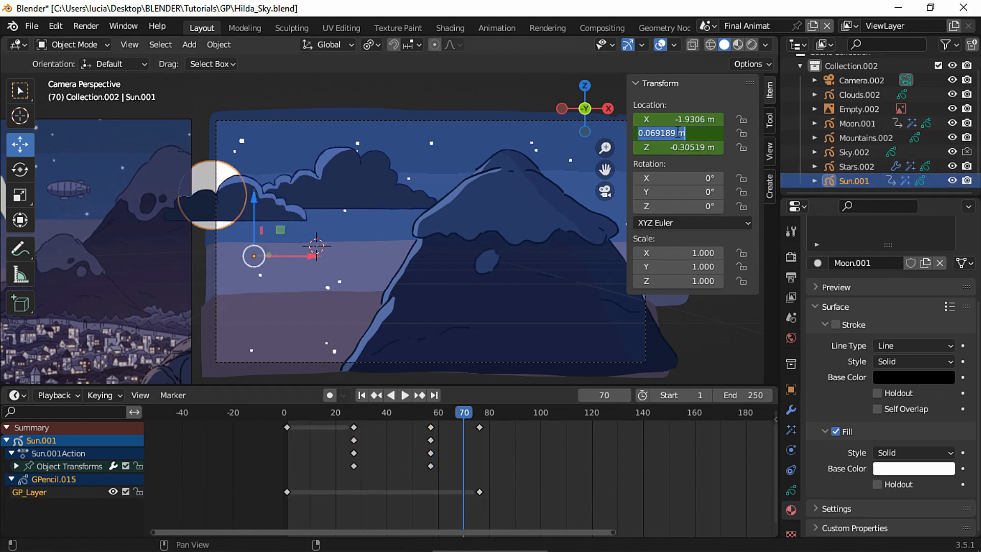
key("ctrl+v")
key("Return")
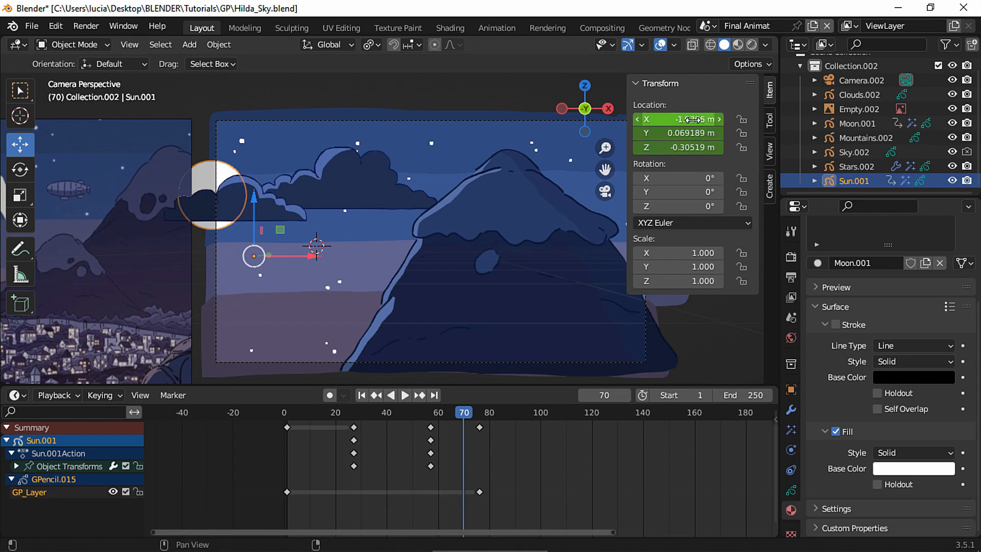
Set the X and Z location of Sun.001 to 0 and insert a Location keyframe at frame 70.
left_click(693, 119)
type("0")
key("Return")
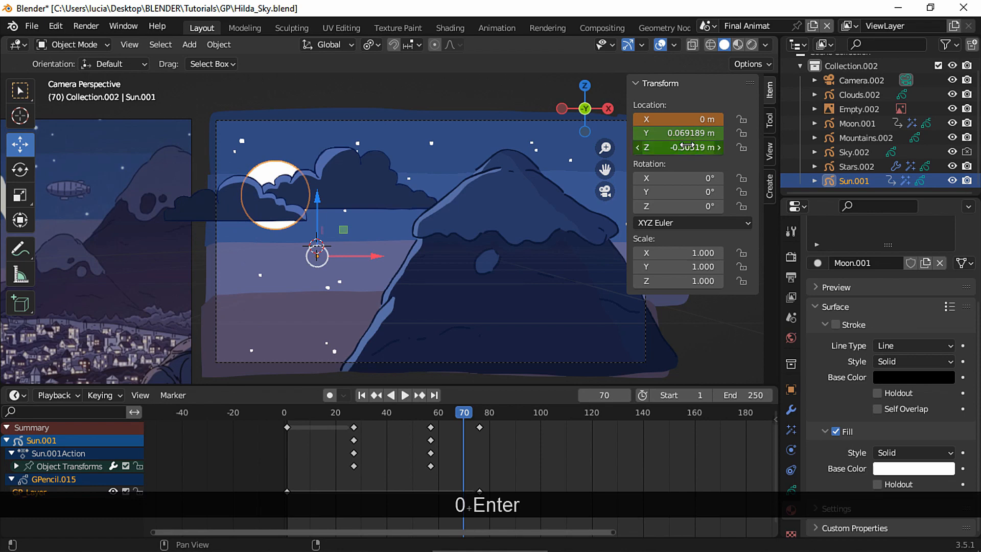
left_click(688, 147)
type("0")
key("Return")
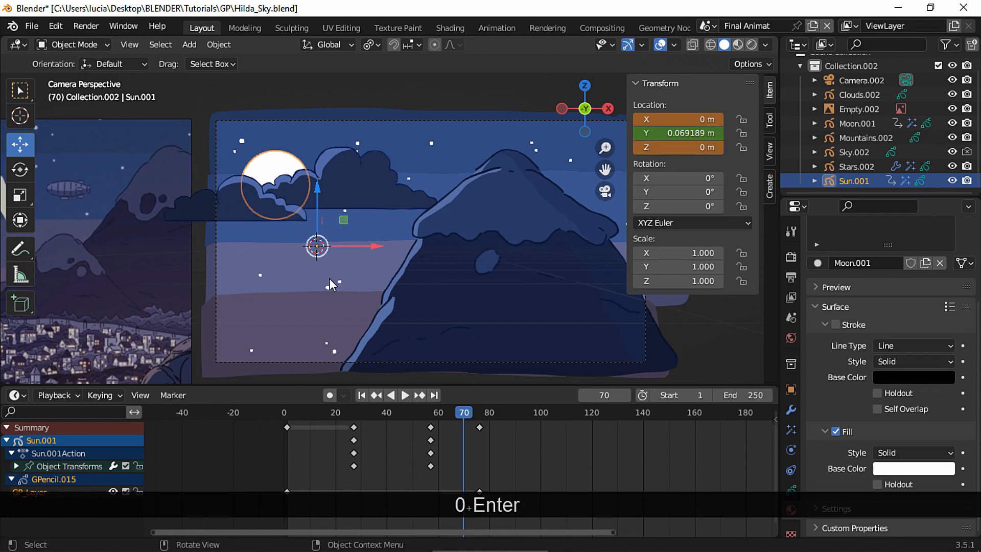
key("i")
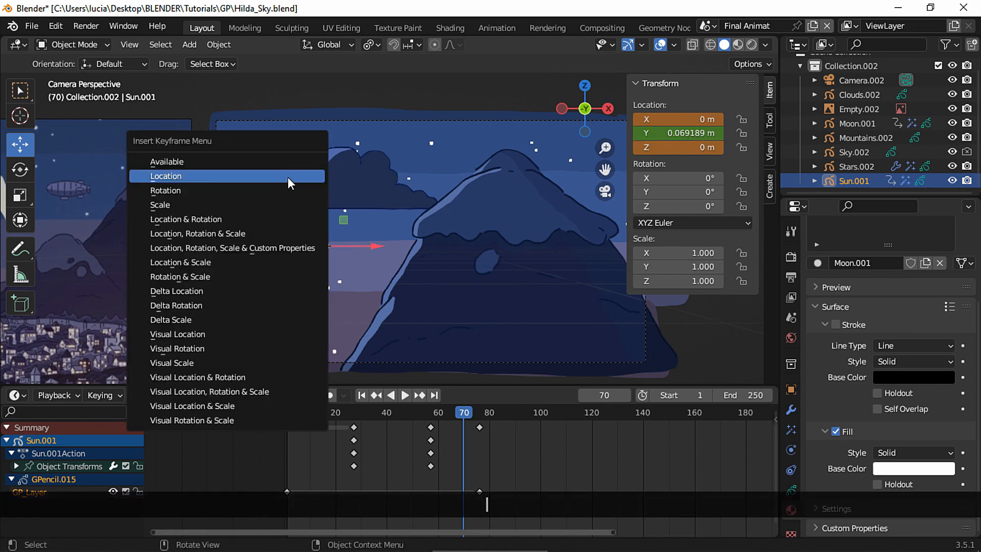
left_click(287, 177)
Shift the sun's last two Location keyframes earlier to frames 50 and 63.
left_click_drag(466, 414, 402, 439)
left_click_drag(517, 492, 410, 420)
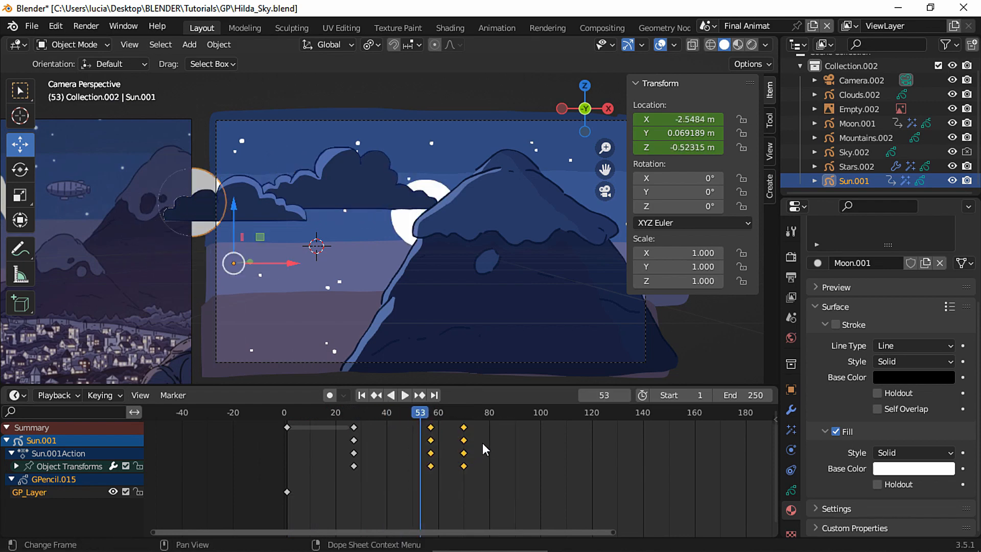
key("g")
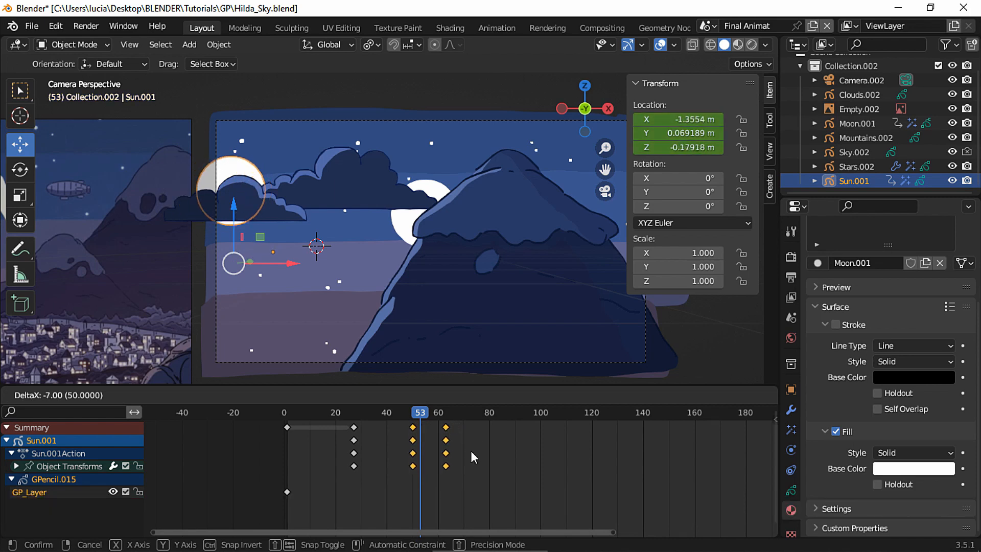
left_click(471, 451)
Set the easing mode of all the sun's keyframes to Ease In and Out.
left_click_drag(416, 415, 449, 415)
key("a")
right_click(445, 453)
mouse_move(446, 455)
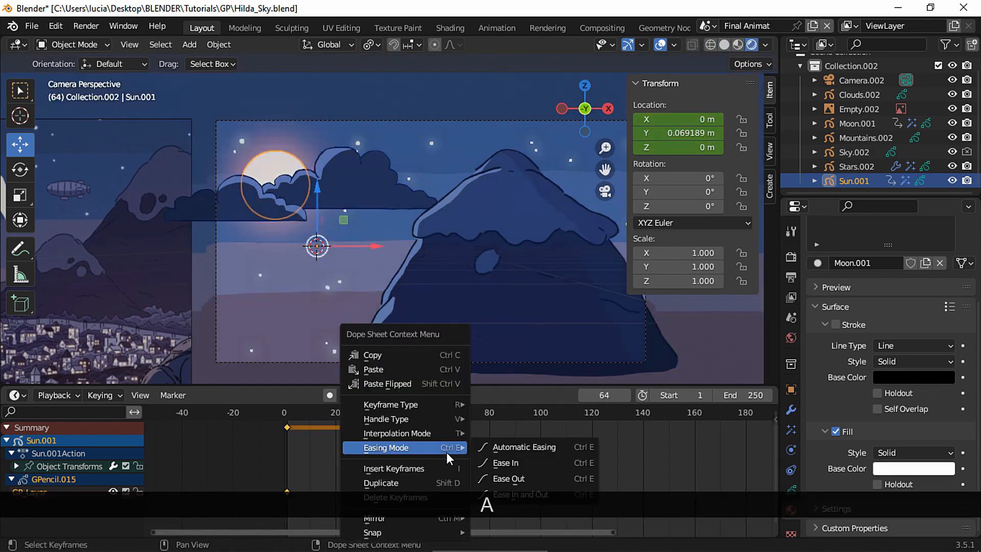
left_click(541, 493)
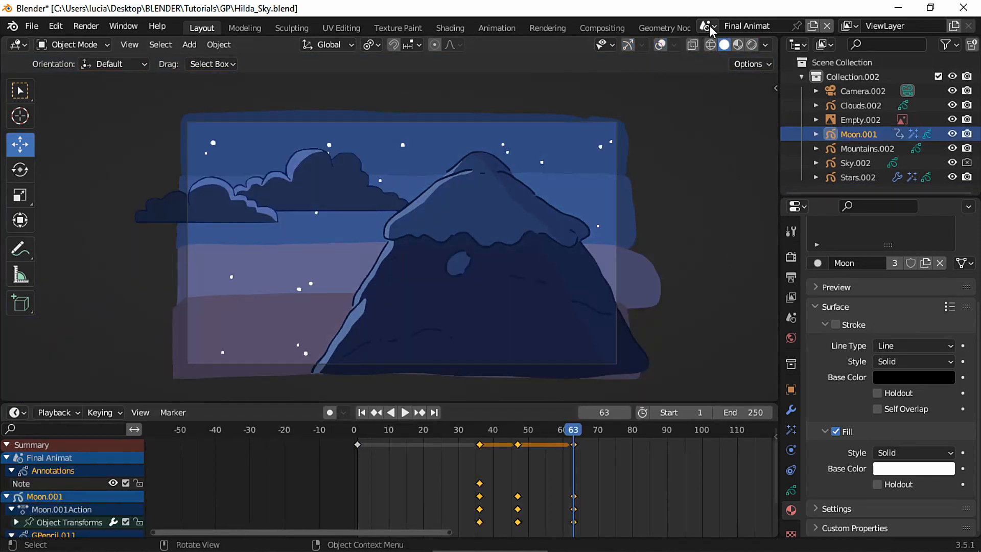
In the Night scene, make the Clouds object's Shading, Fill and Lines materials single-user.
left_click(709, 26)
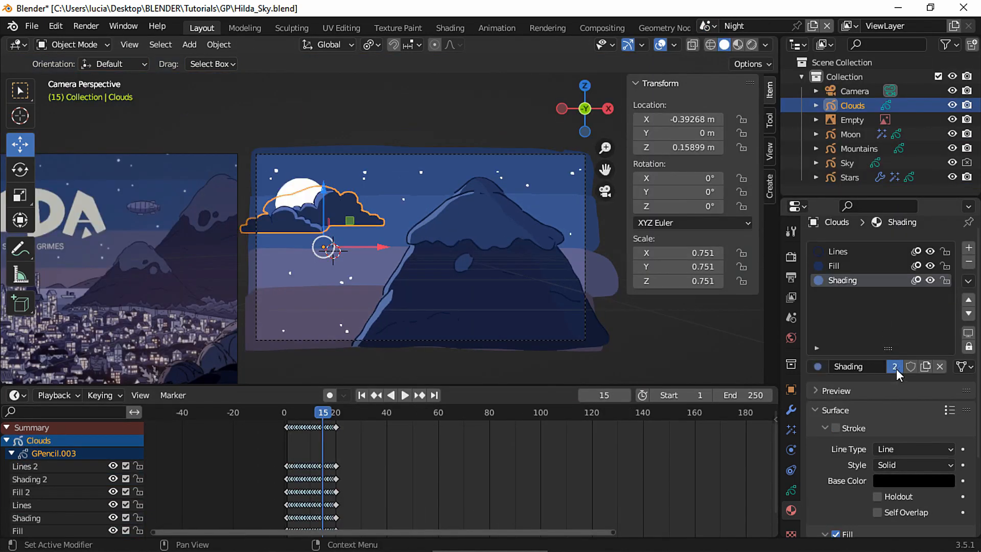
left_click(895, 368)
left_click(870, 267)
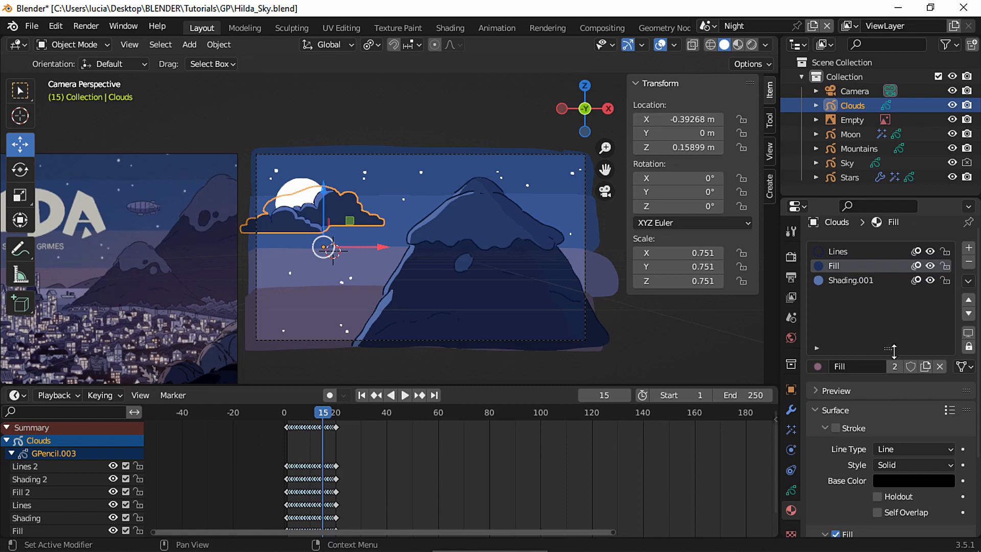
left_click(895, 366)
left_click(862, 252)
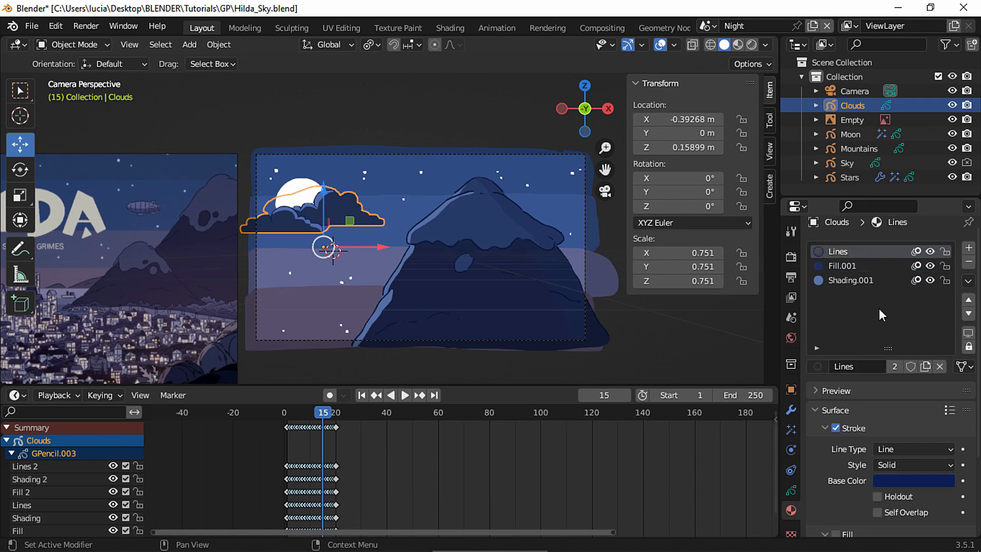
left_click(897, 366)
Make all six materials of the Mountains object single-user, from Mountain Lines through Mountain Light.
left_click(858, 148)
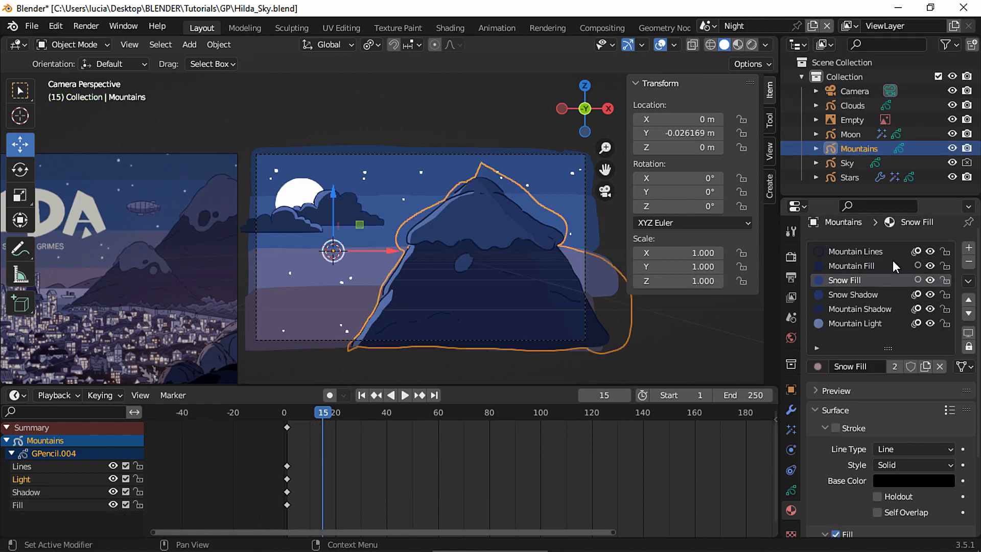
left_click(895, 369)
left_click(877, 265)
left_click(895, 366)
left_click(872, 280)
left_click(895, 366)
left_click(876, 295)
left_click(895, 366)
left_click(886, 310)
left_click(881, 325)
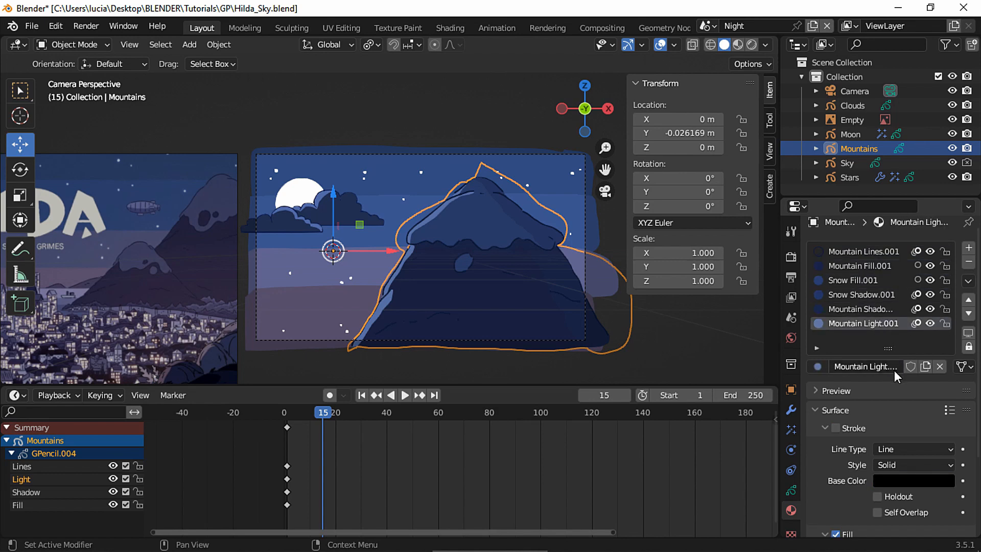
Make the Sky object's remaining shared materials and the Stars object's material single-user in the Night scene.
left_click(848, 163)
left_click(893, 366)
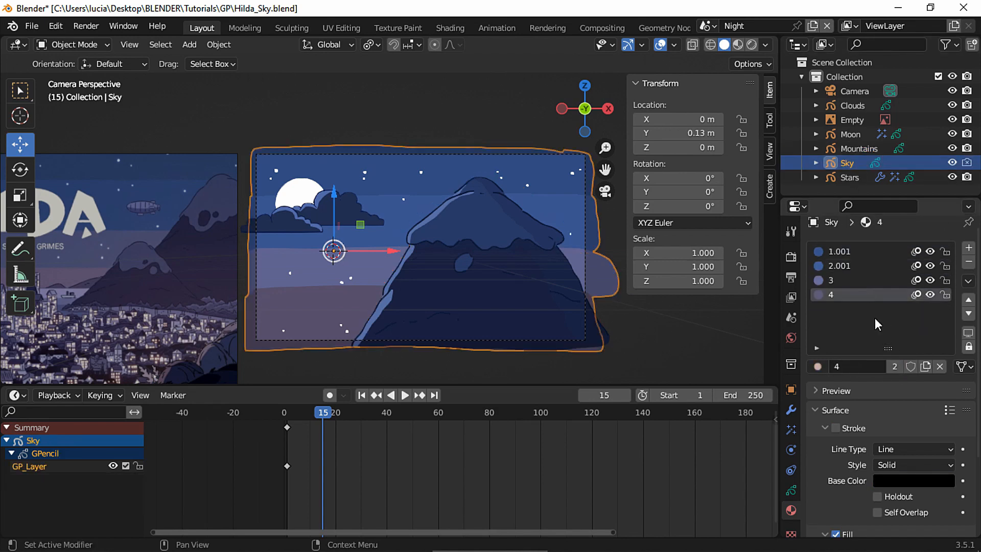
left_click(868, 280)
left_click(894, 366)
left_click(866, 296)
left_click(850, 177)
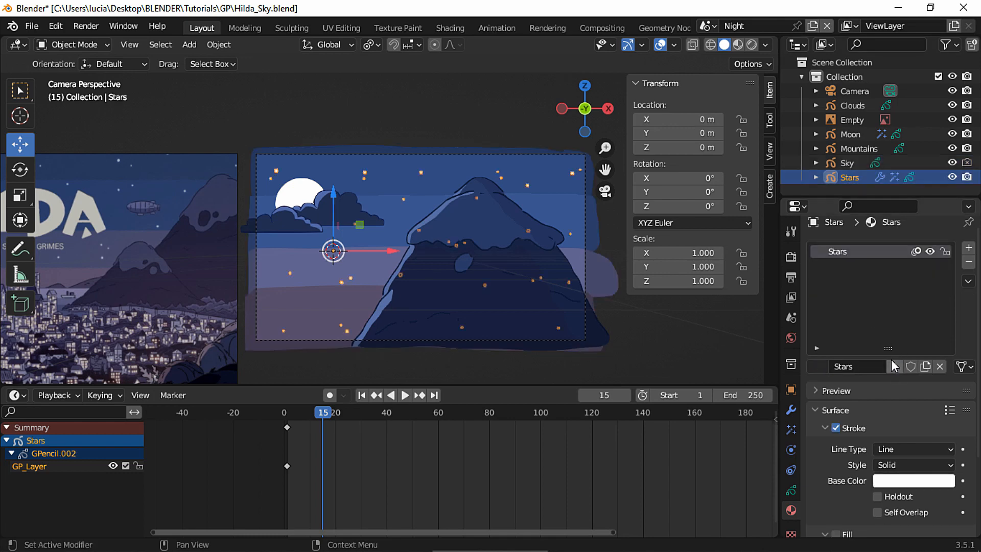
Switch to the Final Animat scene and keyframe the fill base color of the sky's material 1 at frame 50.
left_click(706, 29)
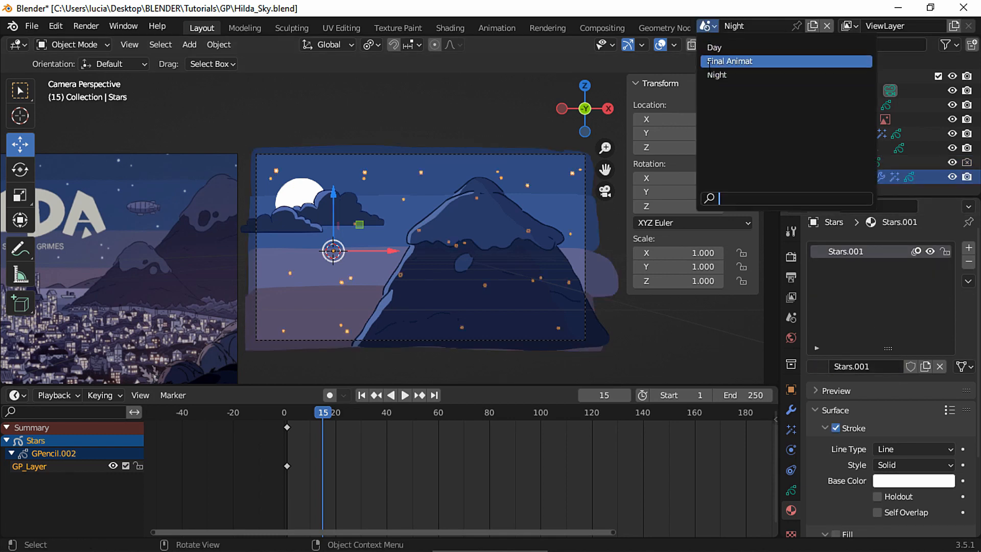
left_click(726, 61)
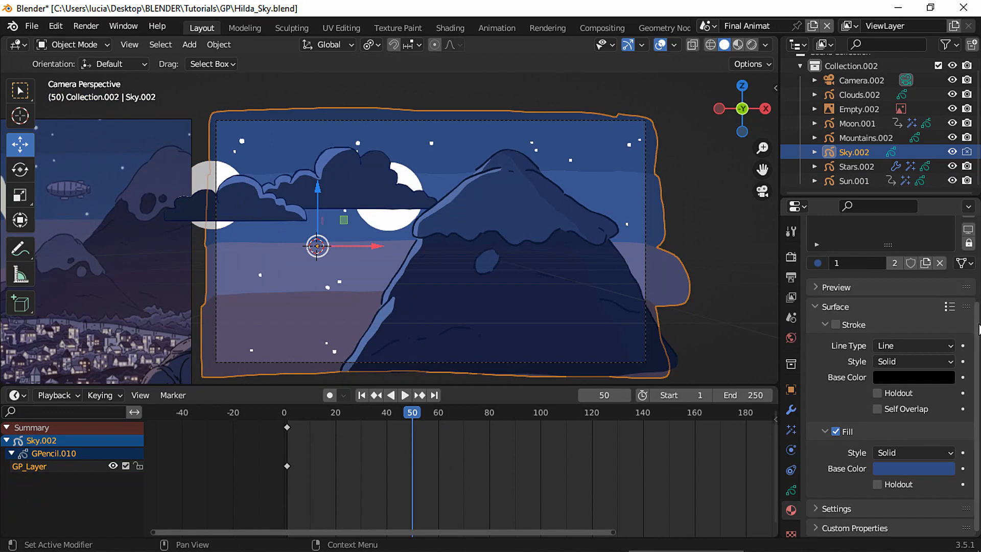
scroll(892, 376, "up", 2)
scroll(961, 413, "down", 3)
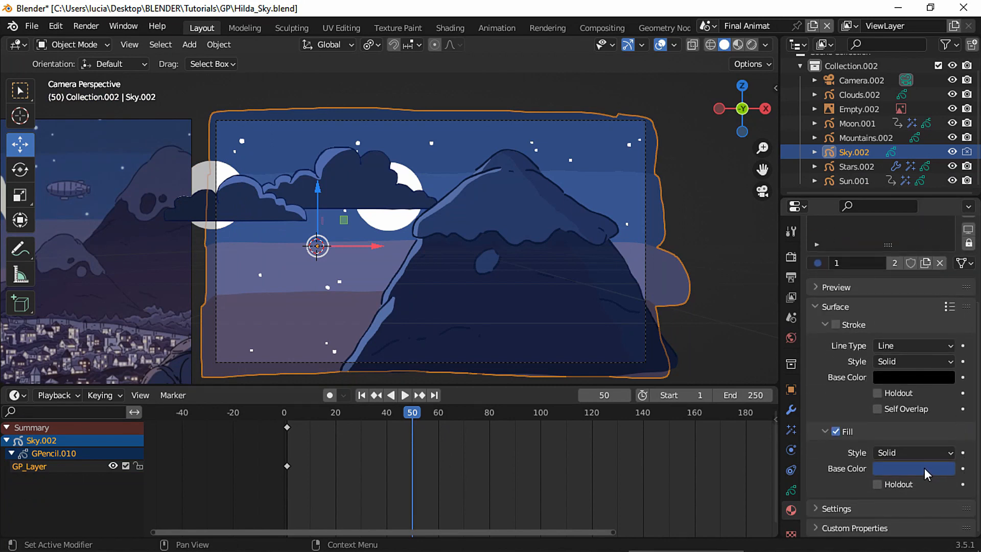
key("i")
scroll(977, 290, "up", 4)
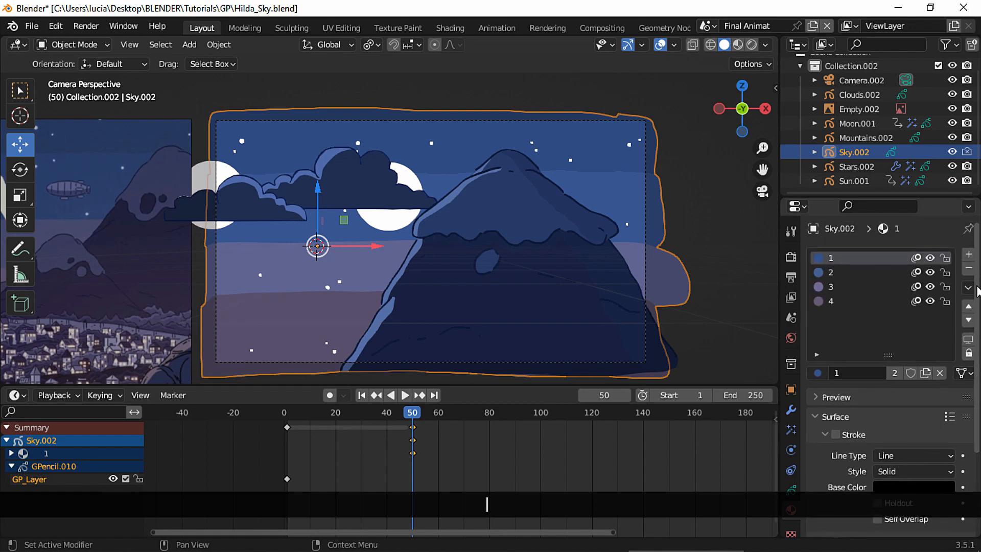
Keyframe the fill base colors of the sky's materials 2, 3 and 4 at frame 50.
left_click(869, 276)
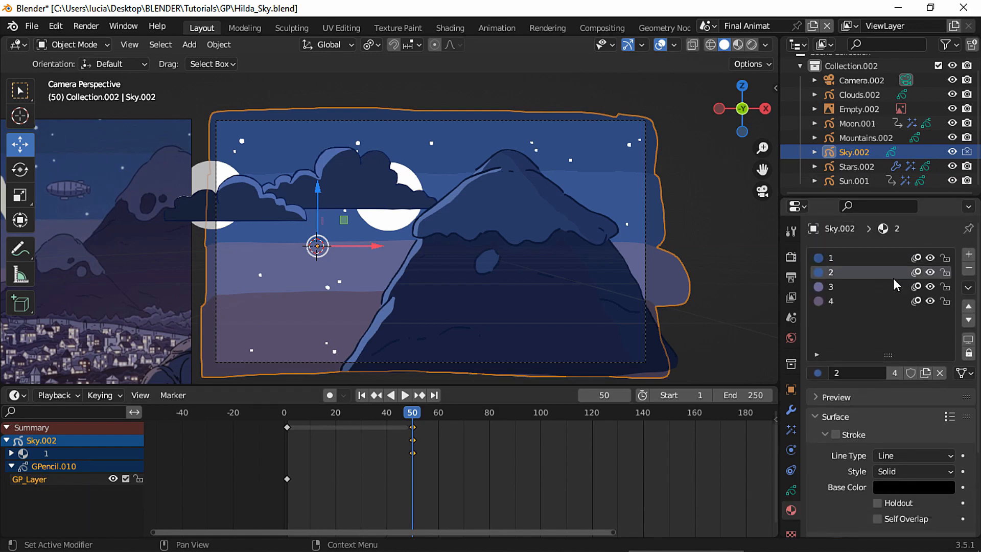
scroll(973, 307, "down", 5)
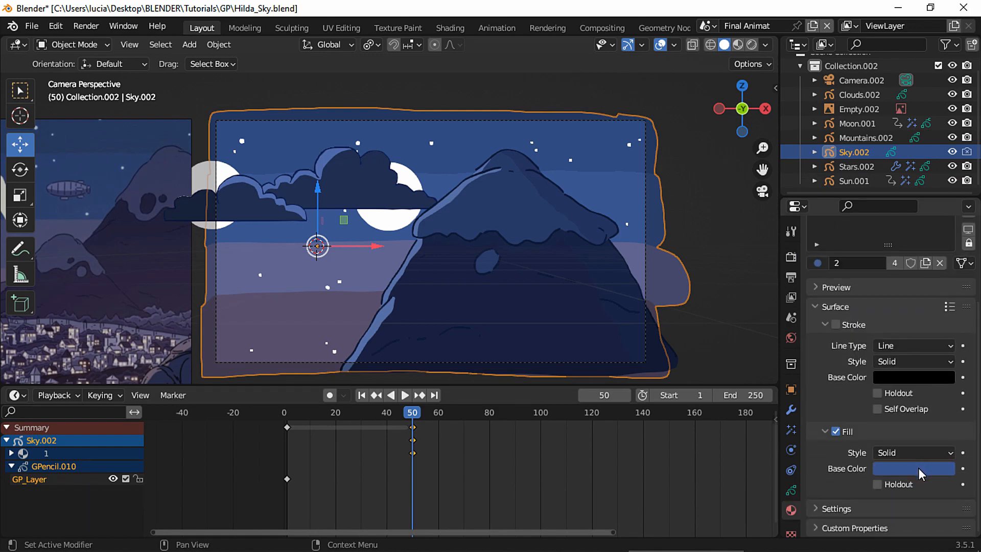
key("i")
scroll(905, 313, "up", 5)
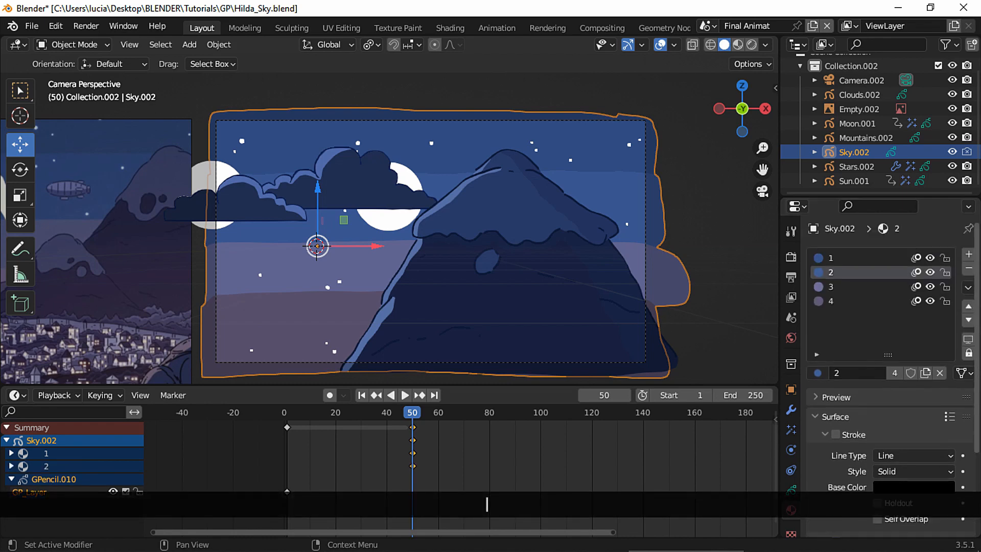
left_click(882, 289)
scroll(920, 384, "down", 5)
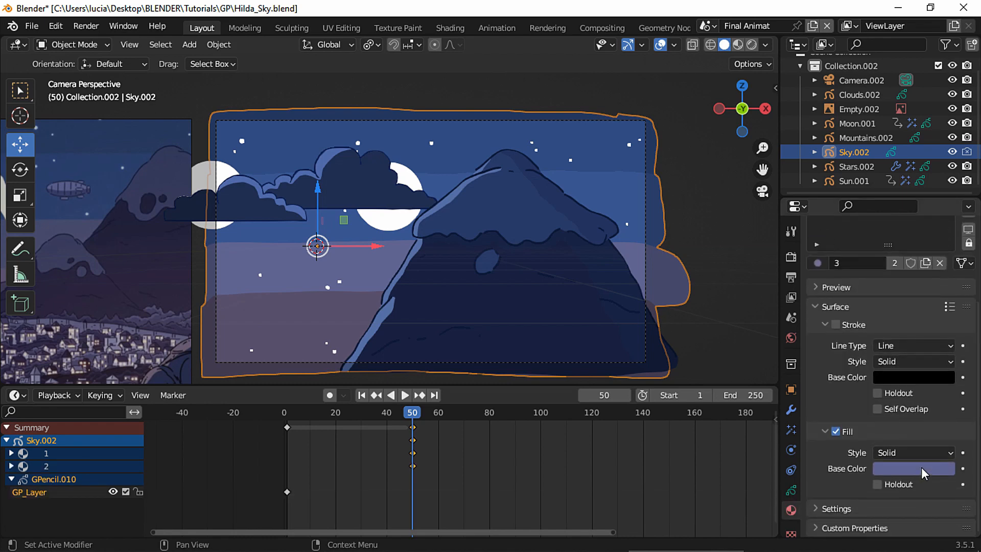
key("i")
scroll(935, 465, "up", 5)
left_click(887, 301)
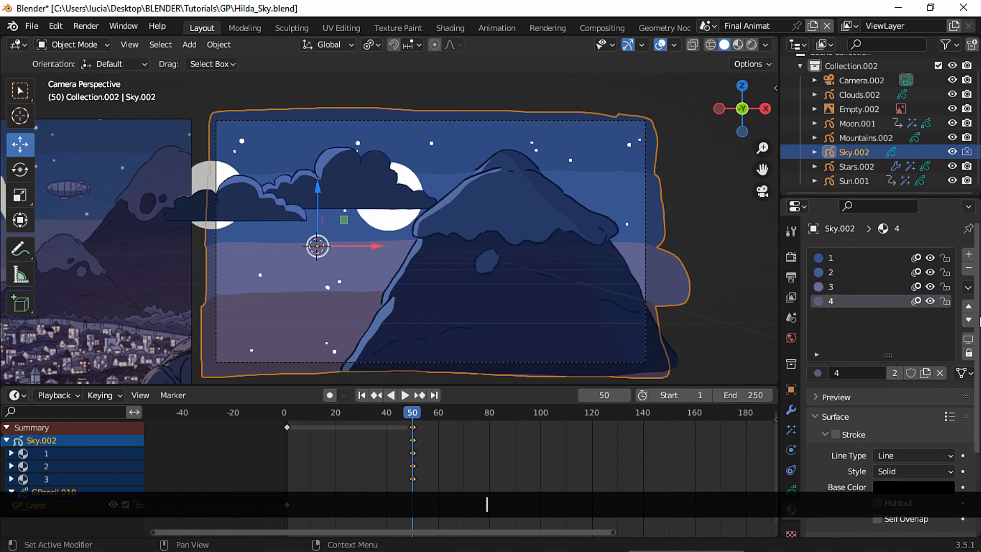
scroll(948, 478, "down", 5)
key("i")
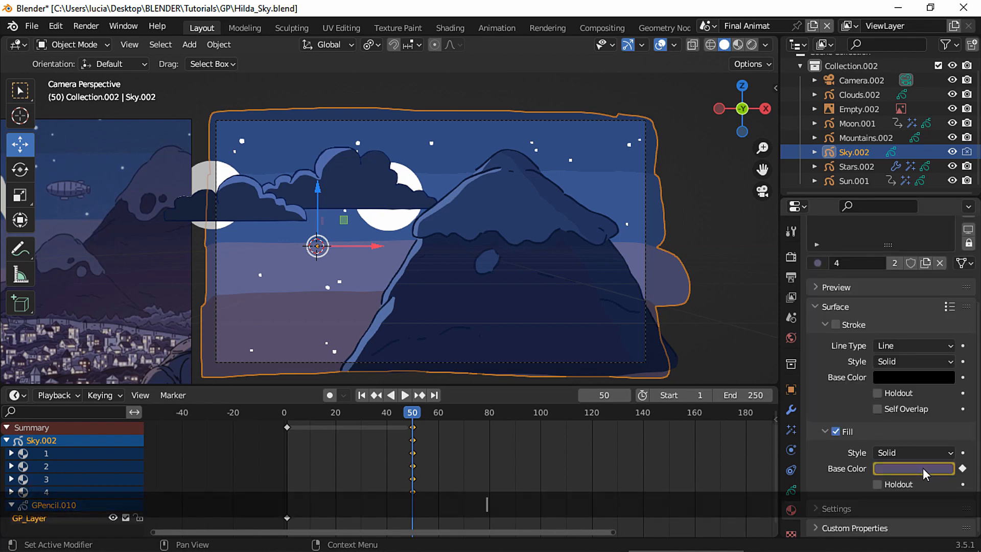
scroll(922, 472, "up", 5)
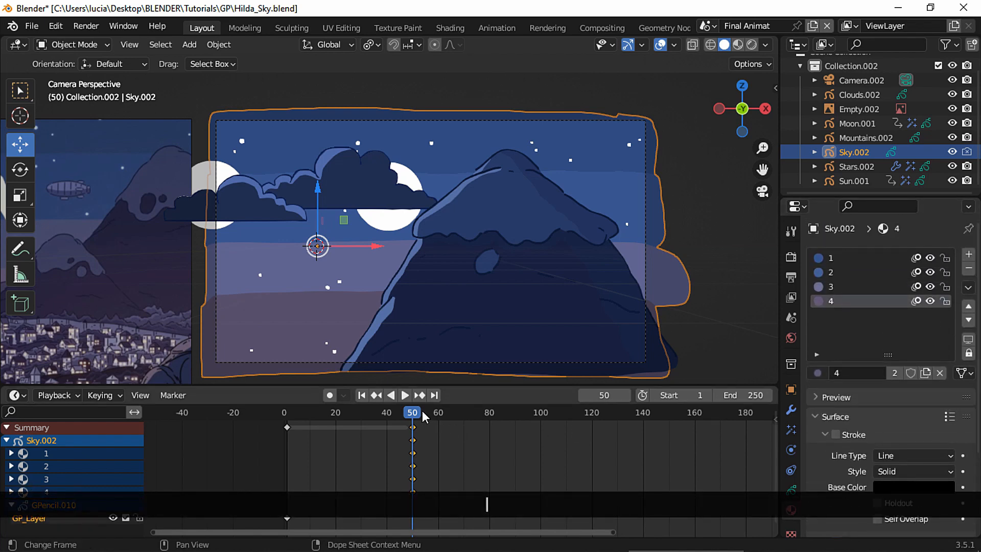
Advance the animation to frame 64 and copy the hex fill color of the Day scene's sky material 4 D.
key("space")
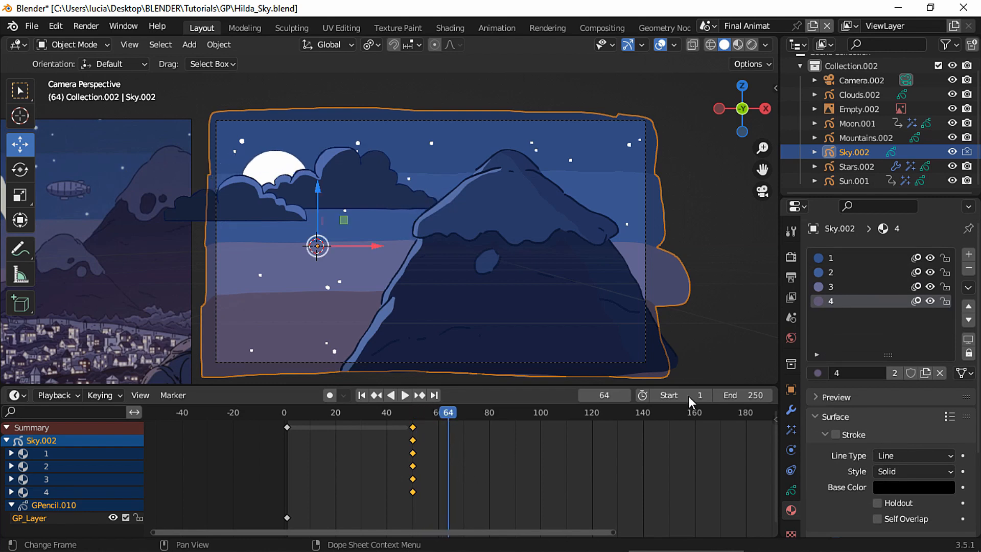
left_click(708, 26)
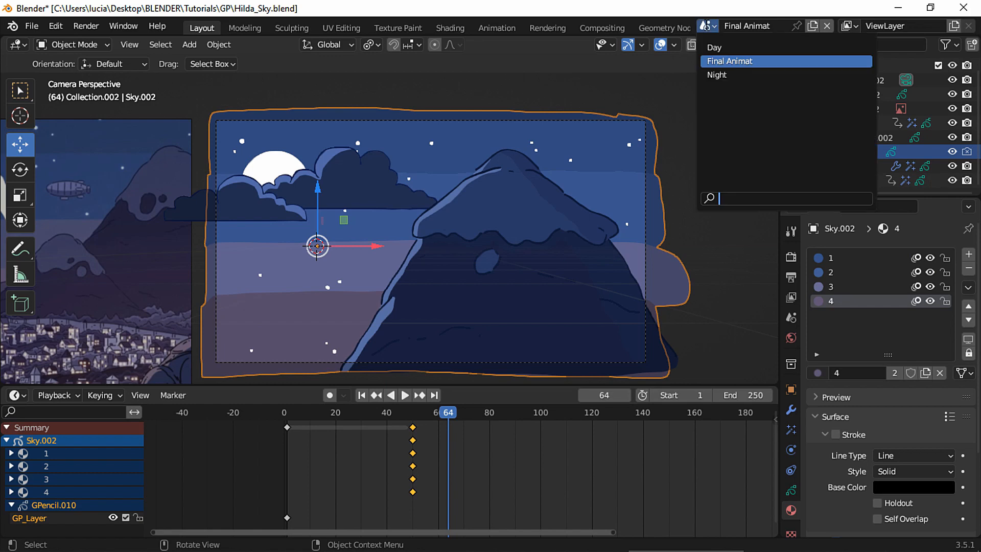
left_click(718, 47)
left_click(621, 162)
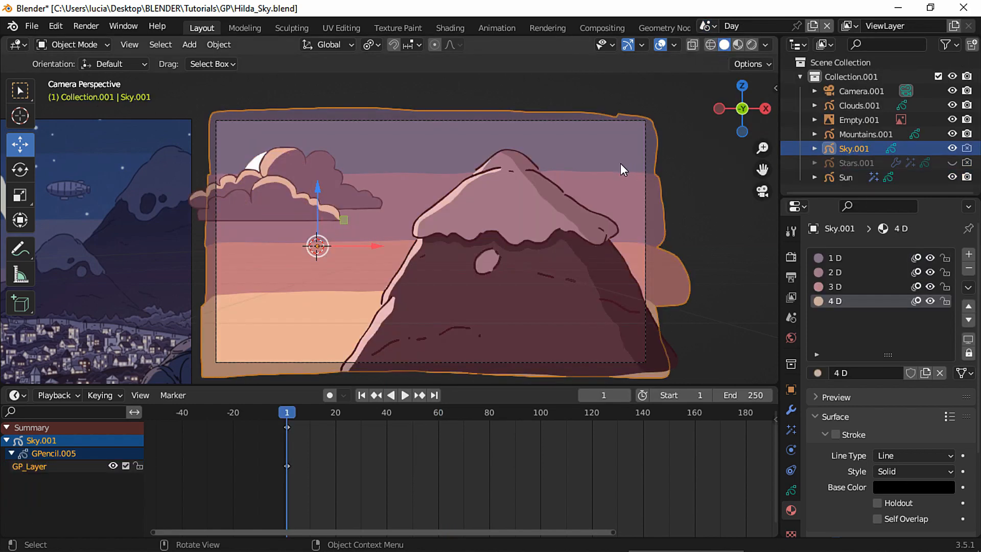
scroll(922, 357, "down", 6)
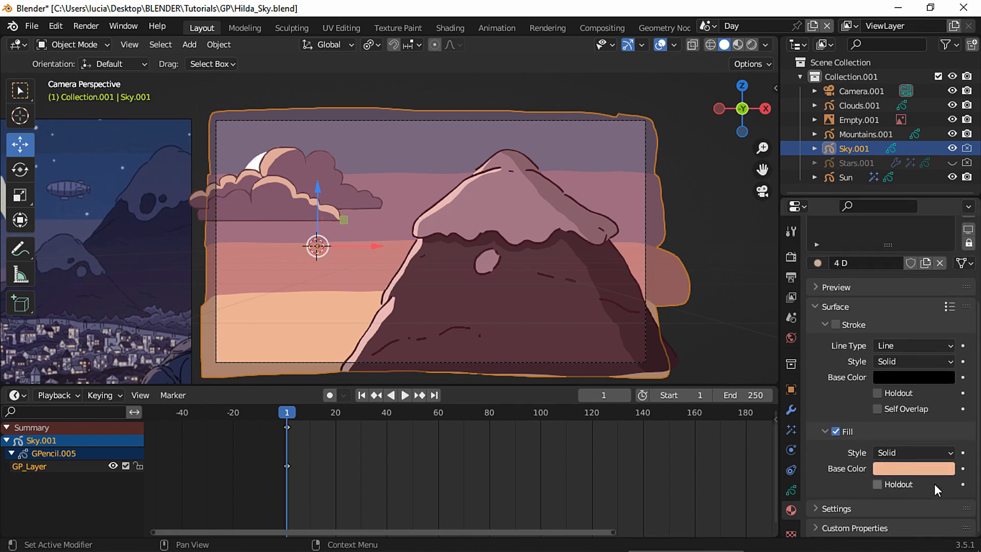
left_click(921, 468)
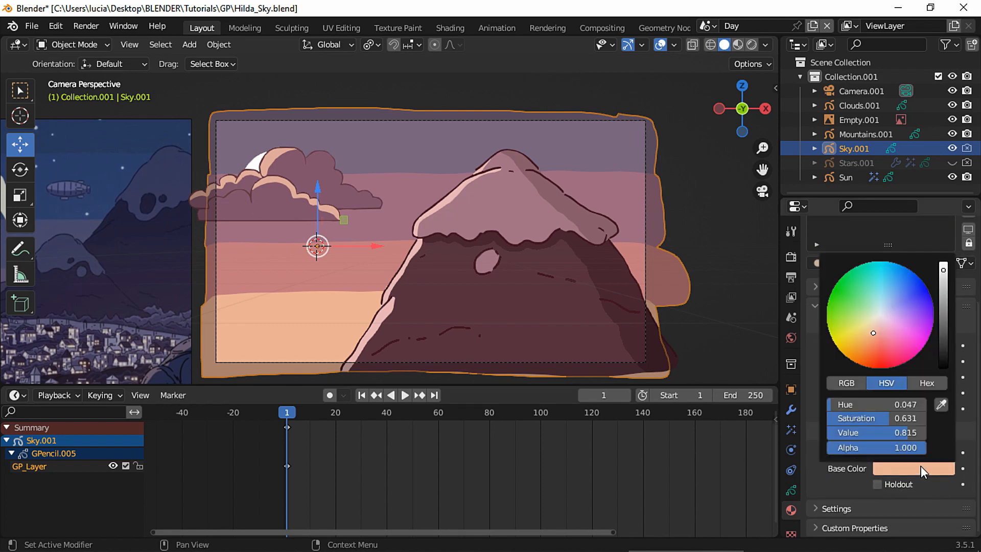
left_click(923, 383)
left_click(883, 406)
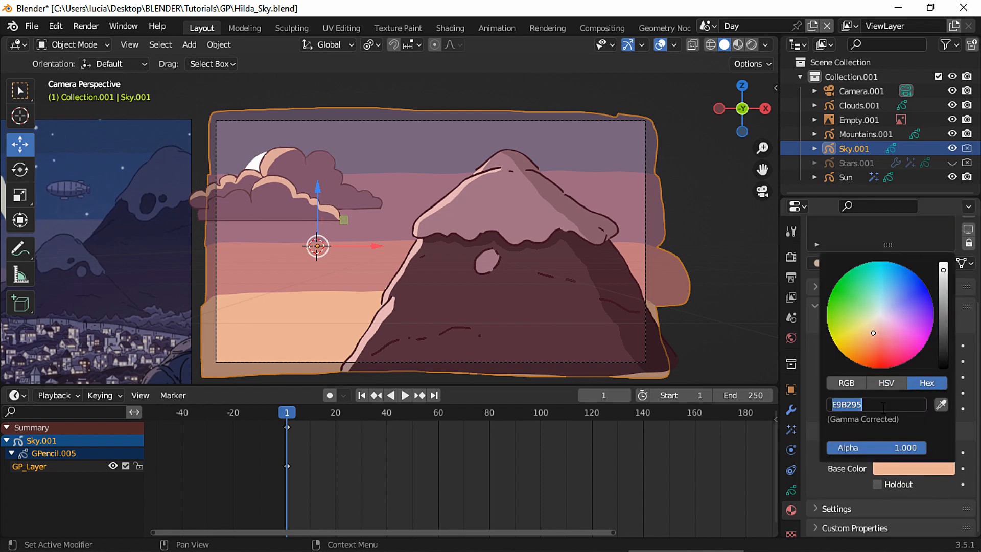
key("ctrl+c")
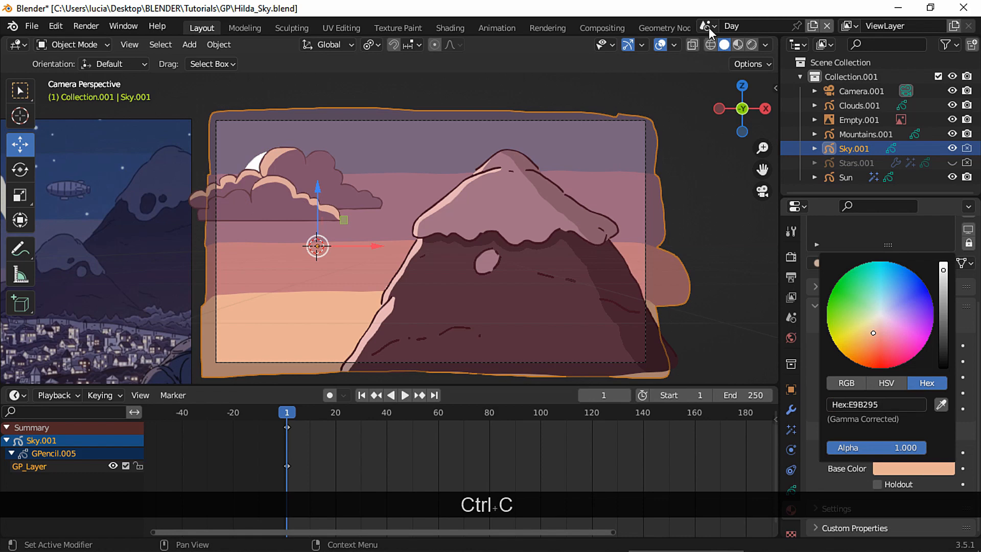
In the Final Animat scene, set the sky material 4 fill color to E9B295 and keyframe it at frame 64.
left_click(710, 27)
left_click(718, 62)
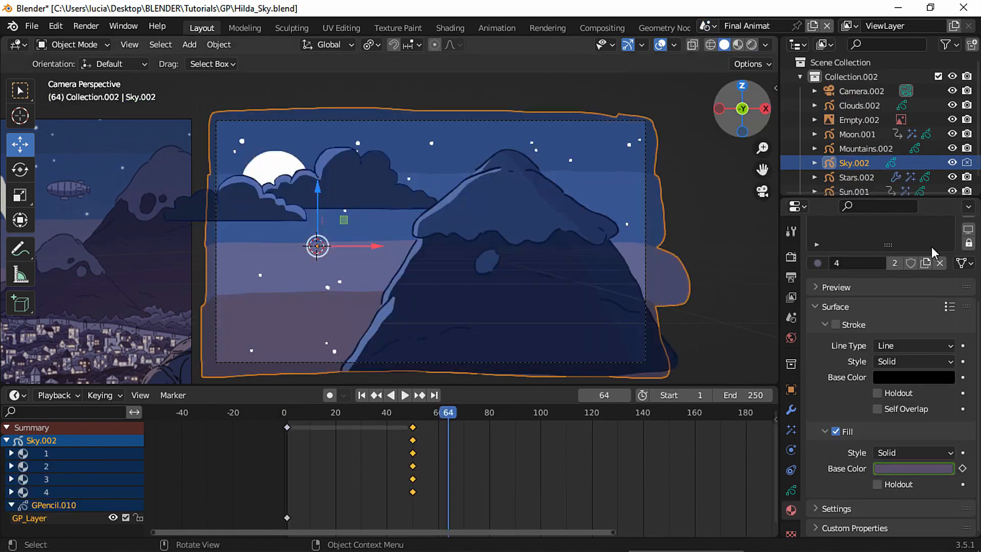
left_click(891, 469)
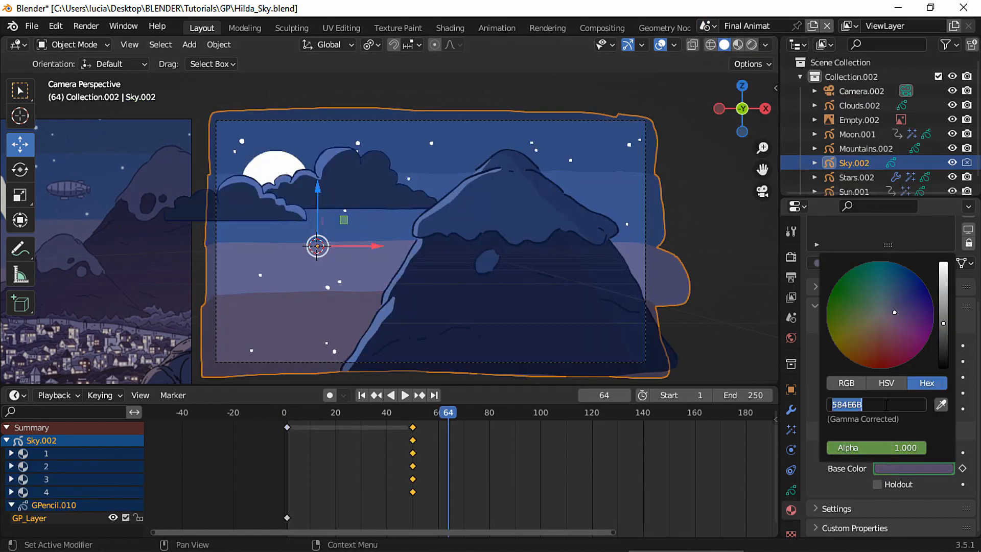
key("ctrl+v")
key("Return")
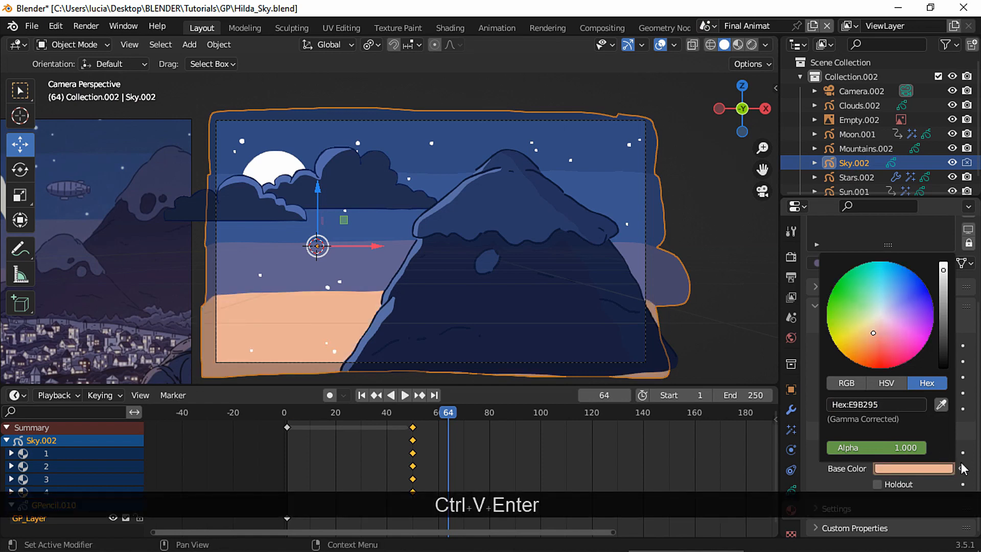
scroll(965, 474, "up", 5)
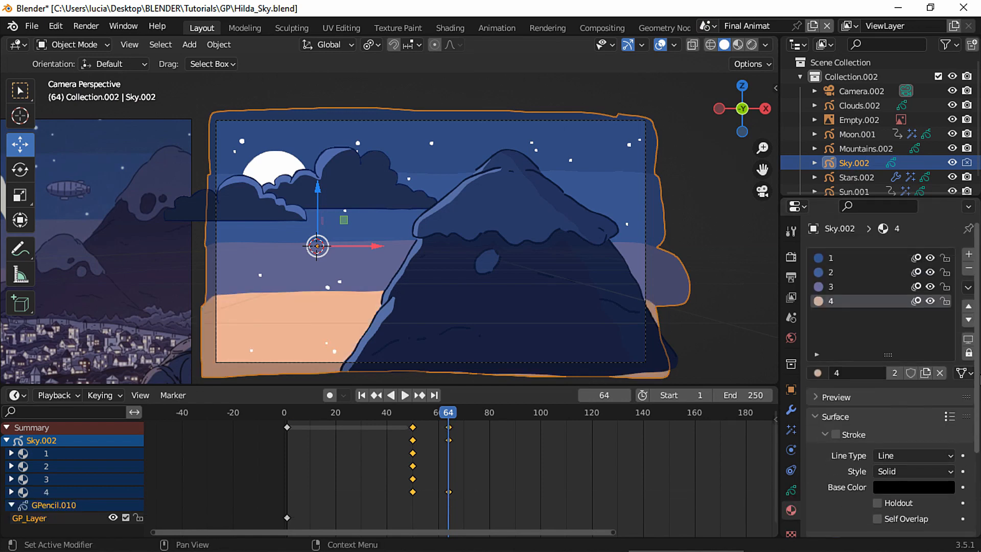
Copy the hex fill color of sky material 3 D from the Day scene.
left_click(840, 286)
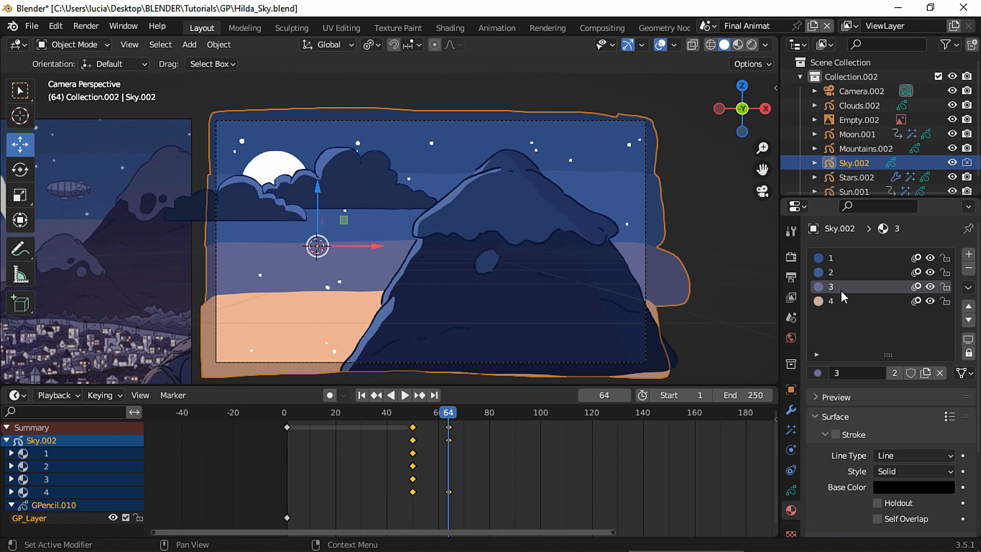
left_click(706, 25)
left_click(714, 48)
left_click(913, 487)
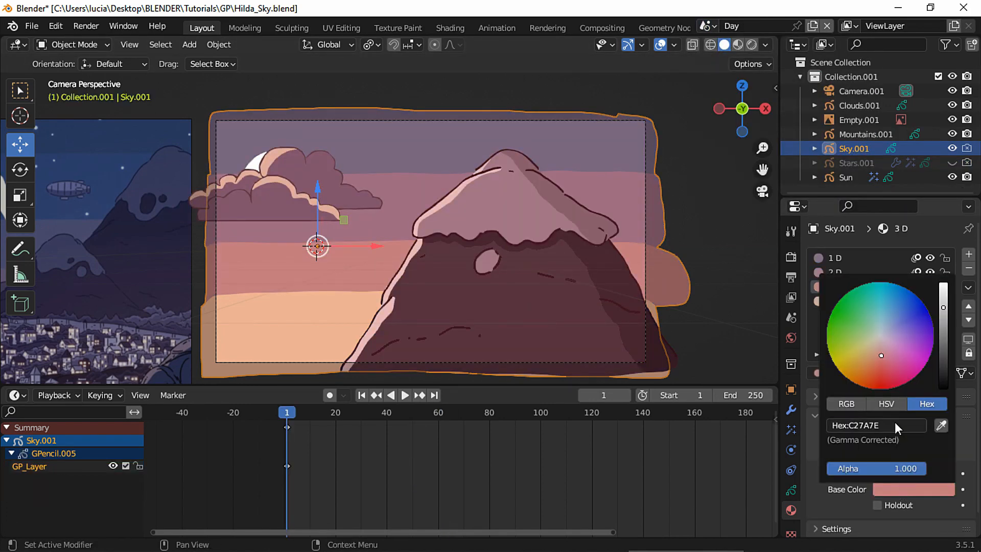
left_click(869, 426)
key("ctrl+c")
In the Final Animat scene, set the sky material 3 fill color to C27A7E and keyframe it at frame 64.
left_click(706, 26)
left_click(721, 59)
left_click(914, 487)
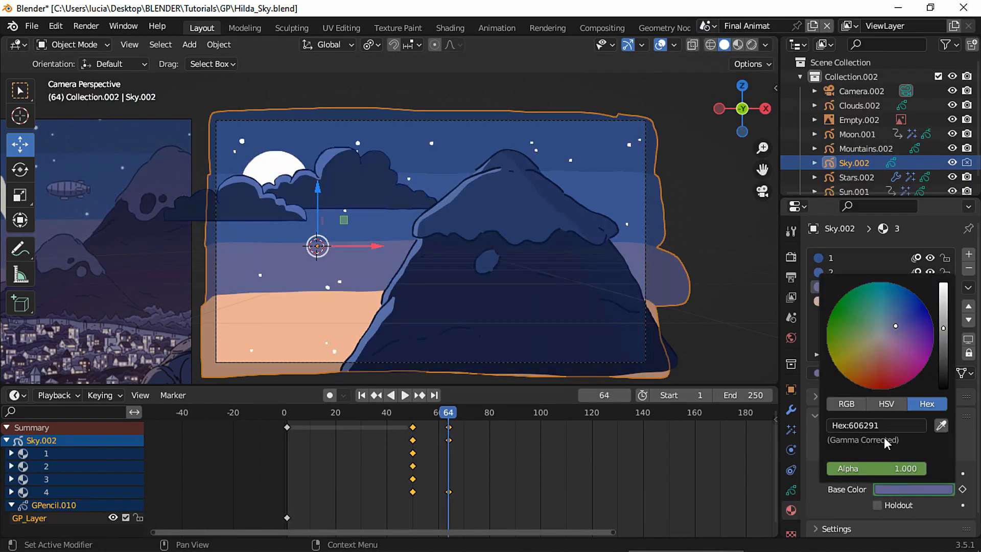
left_click(869, 425)
key("ctrl+v")
key("Return")
Copy the hex fill color of sky material 1 D from the Day scene.
left_click(864, 272)
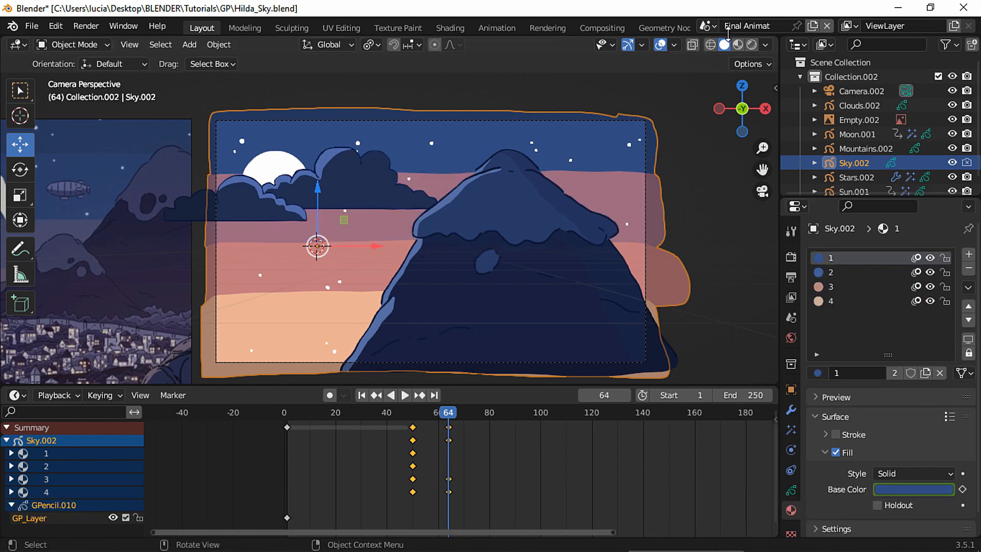
left_click(707, 26)
left_click(720, 47)
left_click(838, 257)
left_click(914, 489)
key("ctrl+c")
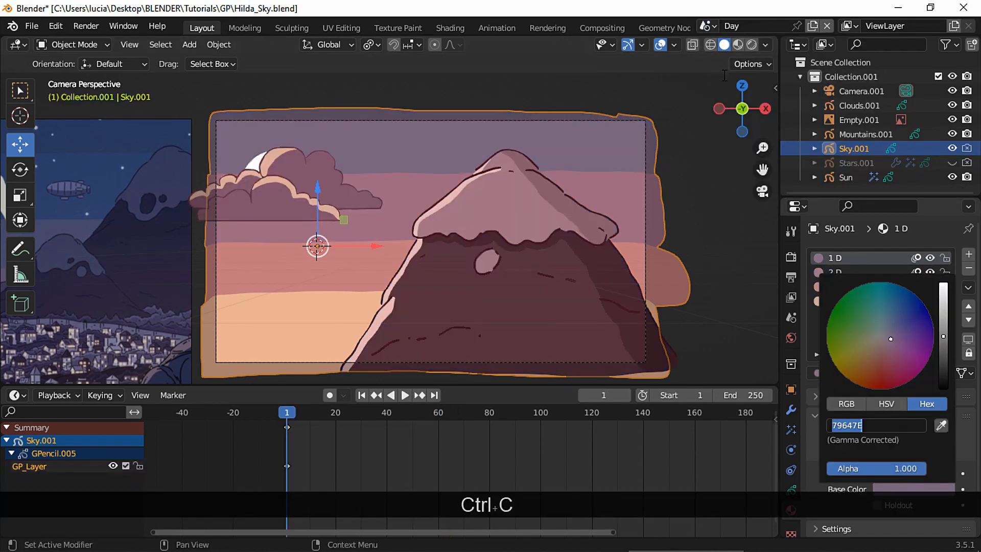
In the Final Animat scene, set the sky material 1 fill color to 79647E and keyframe it at frame 64.
left_click(707, 26)
left_click(730, 60)
left_click(914, 490)
left_click(869, 426)
key("ctrl+v")
key("Return")
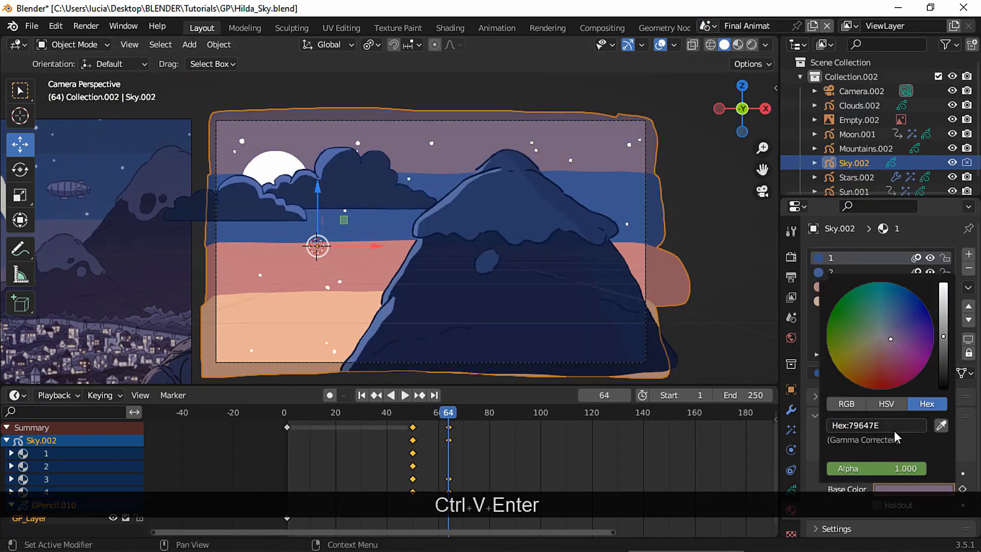
left_click(963, 489)
Copy the hex fill color of sky material 2 D from the Day scene.
left_click(864, 272)
left_click(706, 26)
left_click(718, 48)
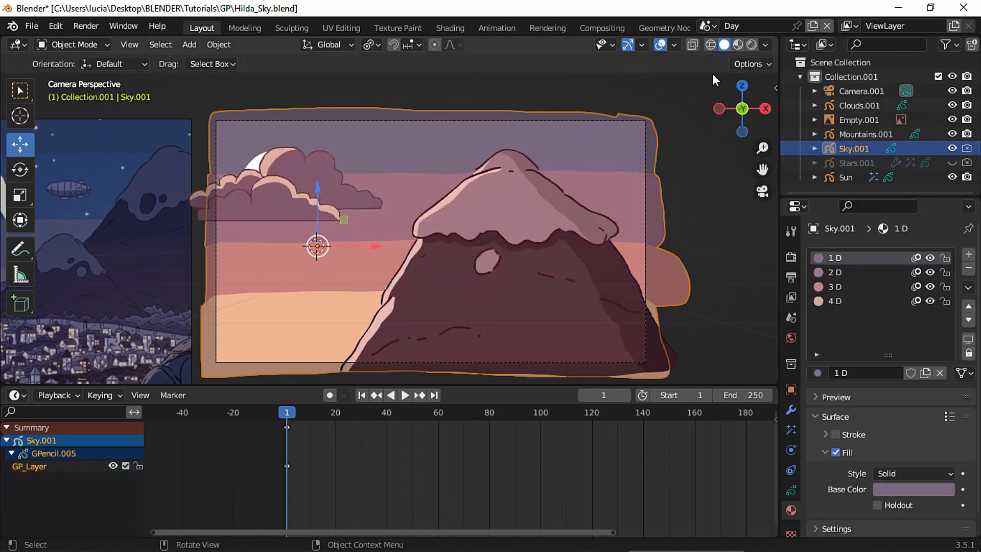
left_click(864, 272)
left_click(914, 490)
key("ctrl+c")
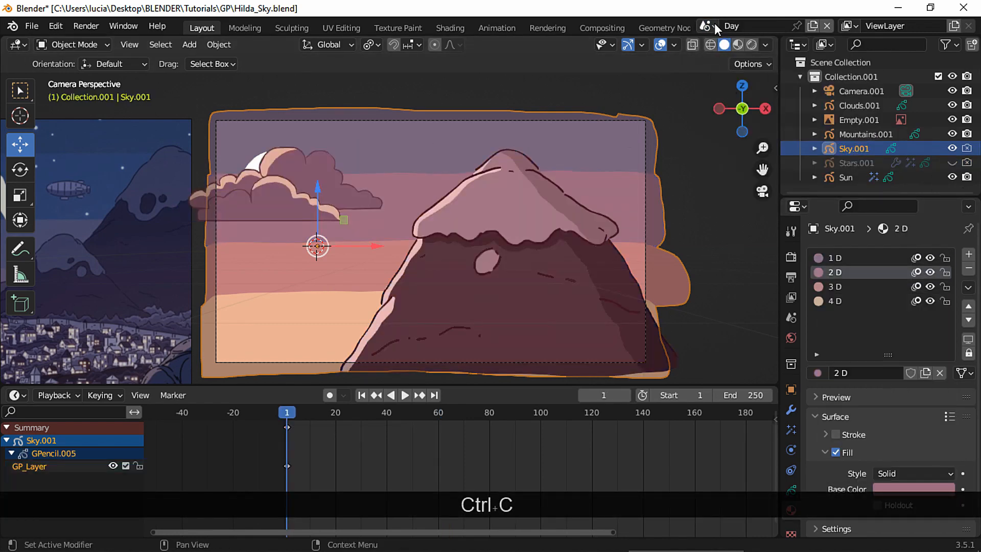
In the Final Animat scene, set the sky material 2 fill color to 9D6980 and keyframe it at frame 64.
left_click(706, 26)
left_click(722, 60)
left_click(914, 489)
left_click(864, 425)
key("ctrl+v")
key("Return")
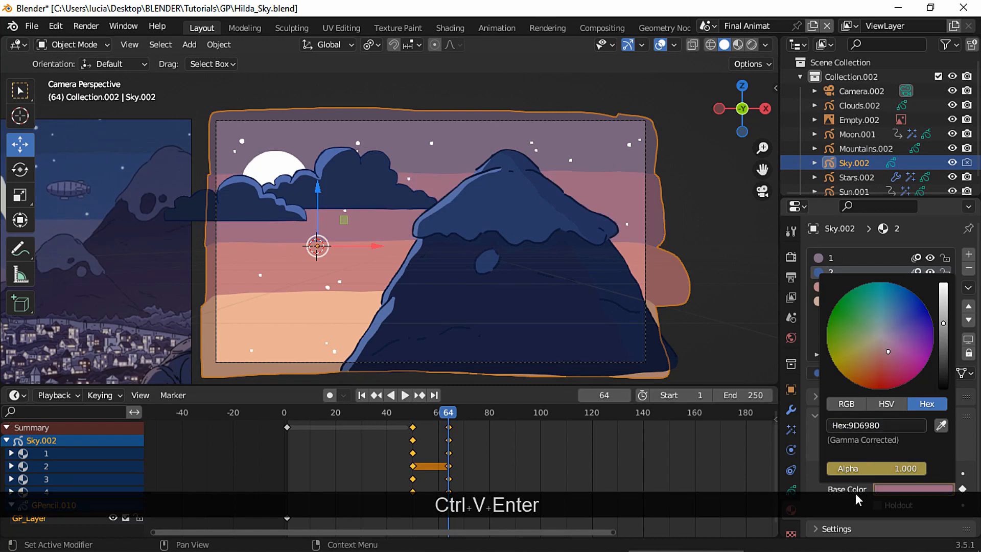
Keyframe the pasted sky material 2 color at frame 64 and preview the night-to-day transition.
left_click(963, 490)
mouse_move(443, 420)
left_mouse_down()
mouse_move(380, 421)
mouse_move(461, 422)
mouse_move(417, 437)
mouse_move(405, 435)
mouse_move(450, 425)
left_mouse_up()
left_click_drag(366, 422, 414, 421)
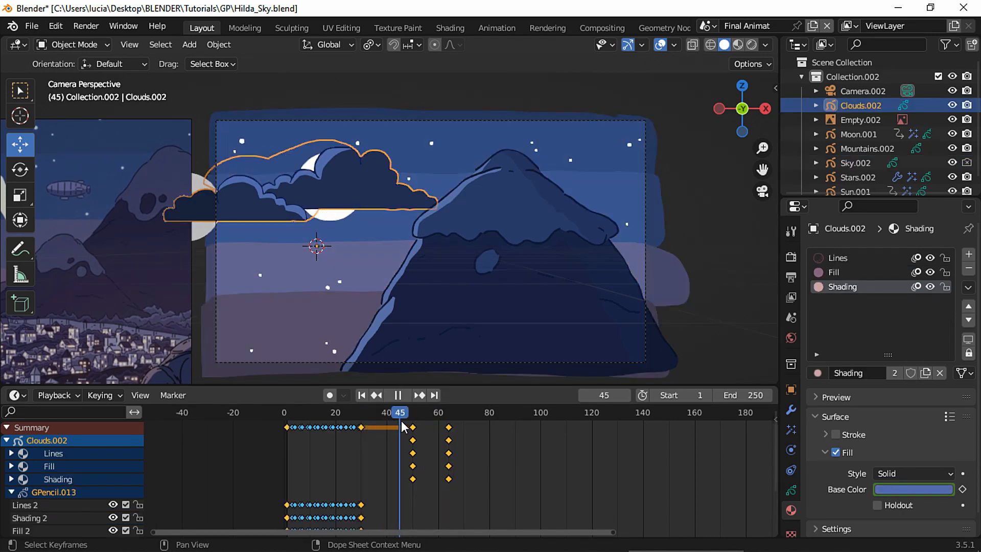
On Stars.002, keyframe the stroke base color at frame 50, and with alpha 0 at frame 64.
left_click(832, 178)
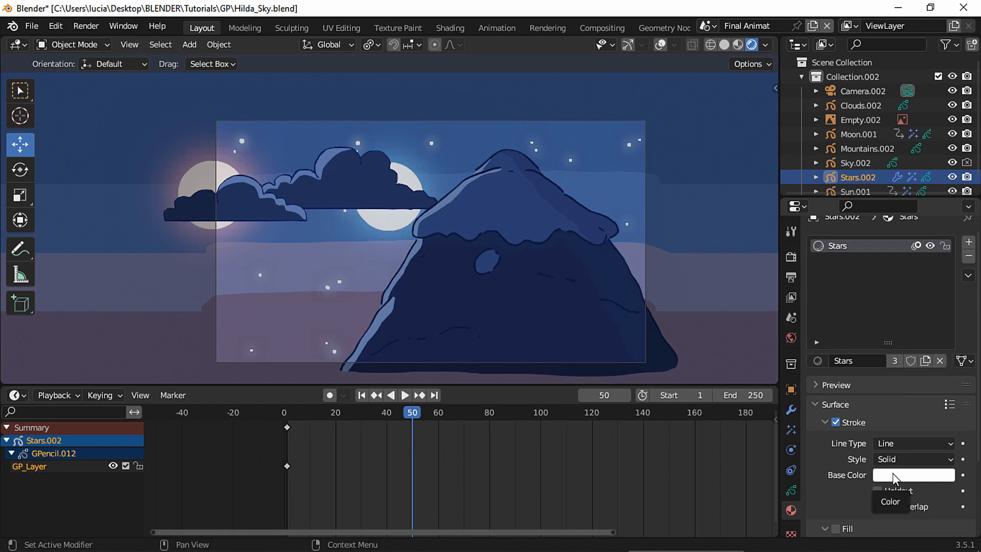
key("i")
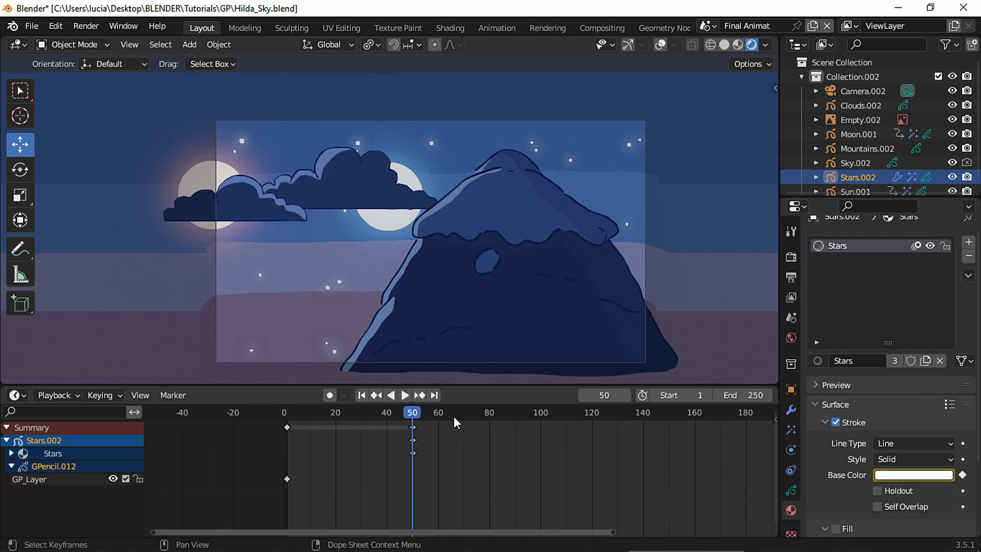
left_click(448, 413)
left_click(904, 476)
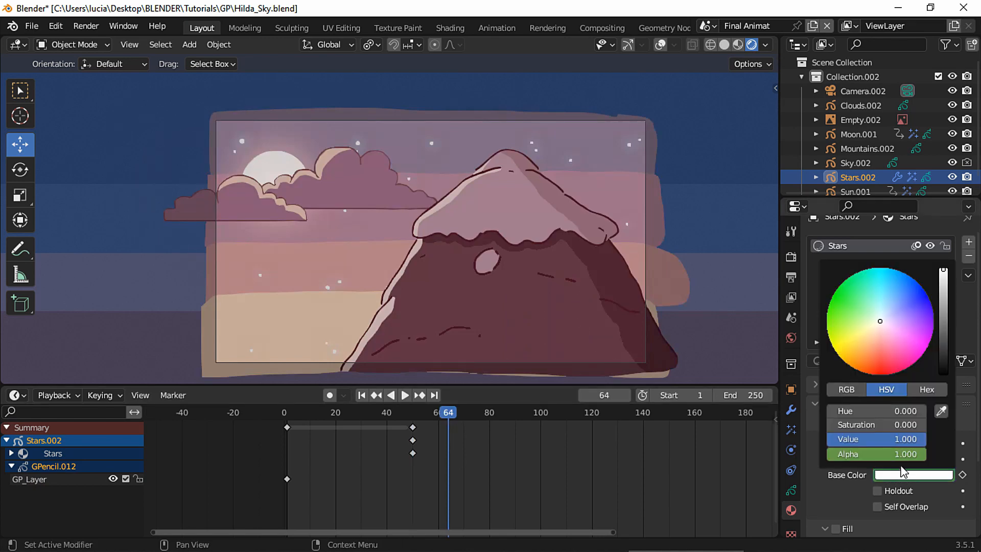
left_click(900, 454)
type("0")
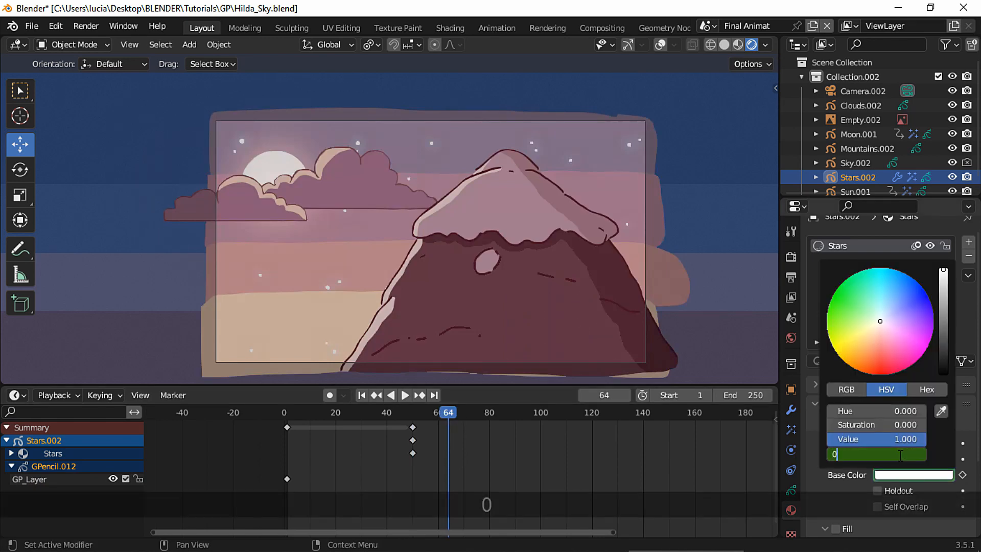
key("Return")
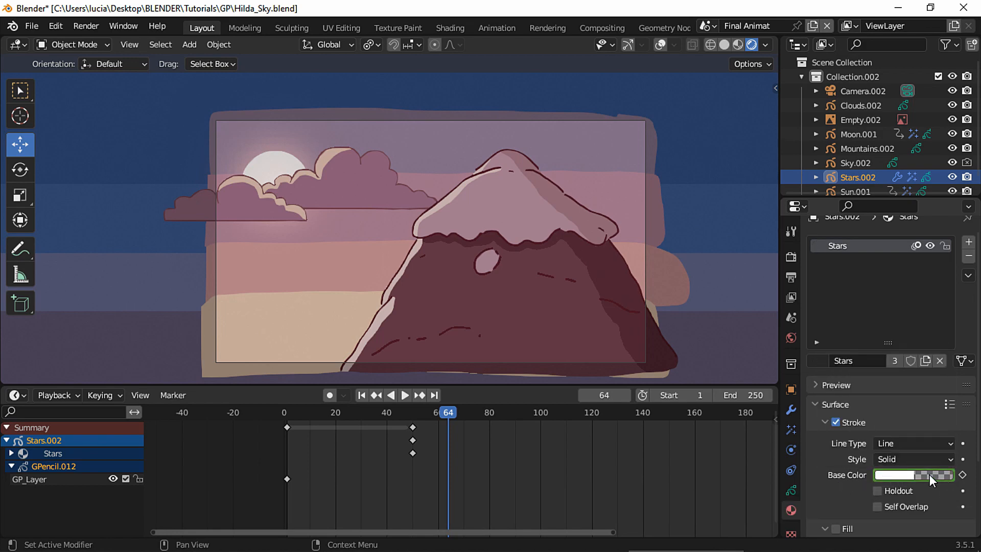
key("i")
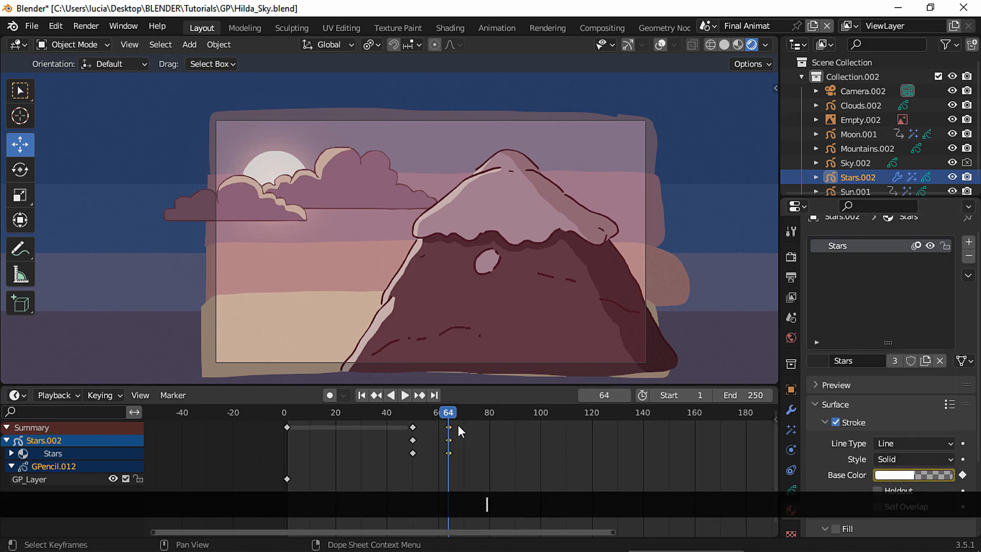
Move the transparent Stars keyframe one frame forward to frame 65.
key("Right")
key("g")
left_click(445, 452)
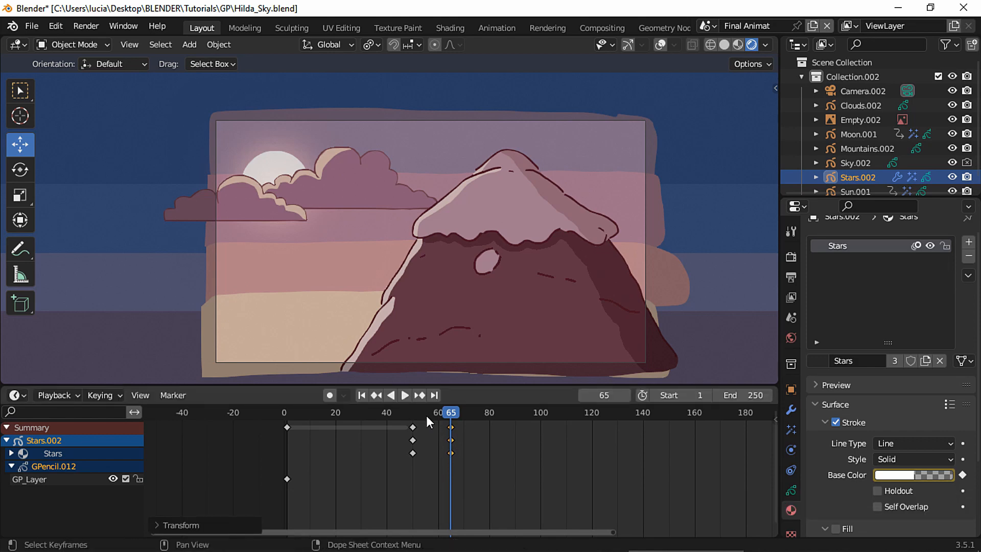
Step frame by frame from about frame 55 to 65 to examine how the stars fade out.
left_click(426, 415)
key("Right")
key("Right")
key("Right")
key("Right")
key("Right")
key("Right")
key("Right")
key("Right")
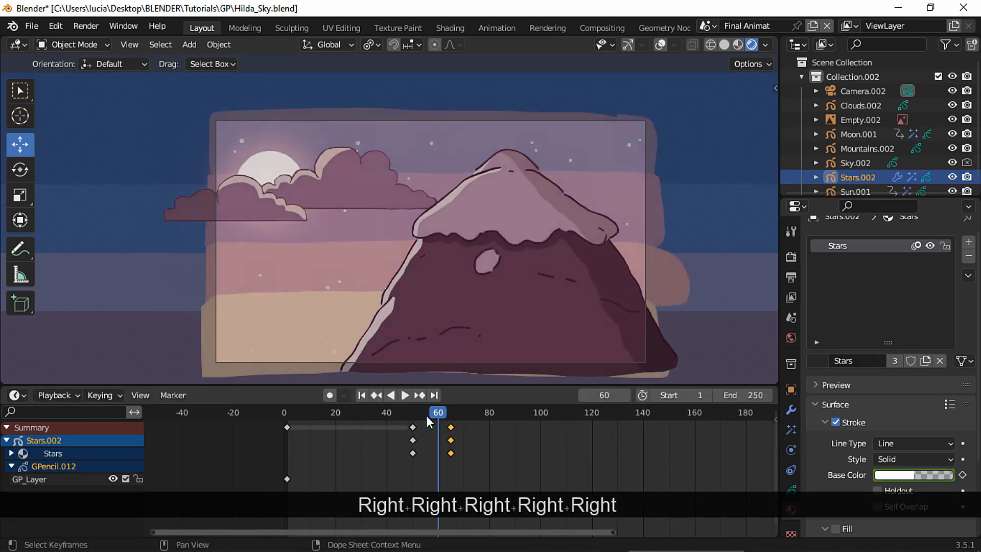
key("Right")
key("Right")
key("Right")
key("Right")
key("Right")
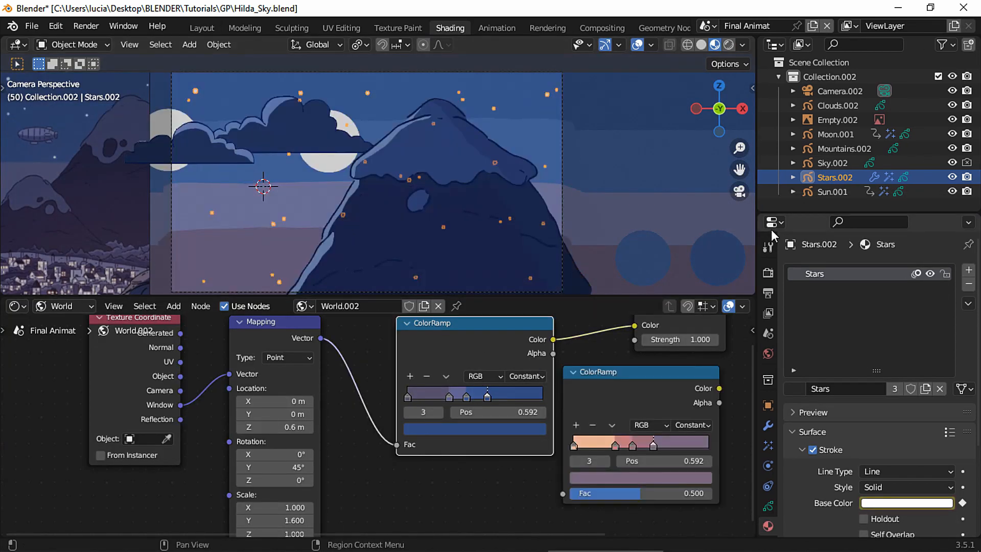
Change the Properties editor to a Timeline and keyframe all four stop colors of the connected night ColorRamp at frame 50.
left_click(774, 223)
left_click(443, 279)
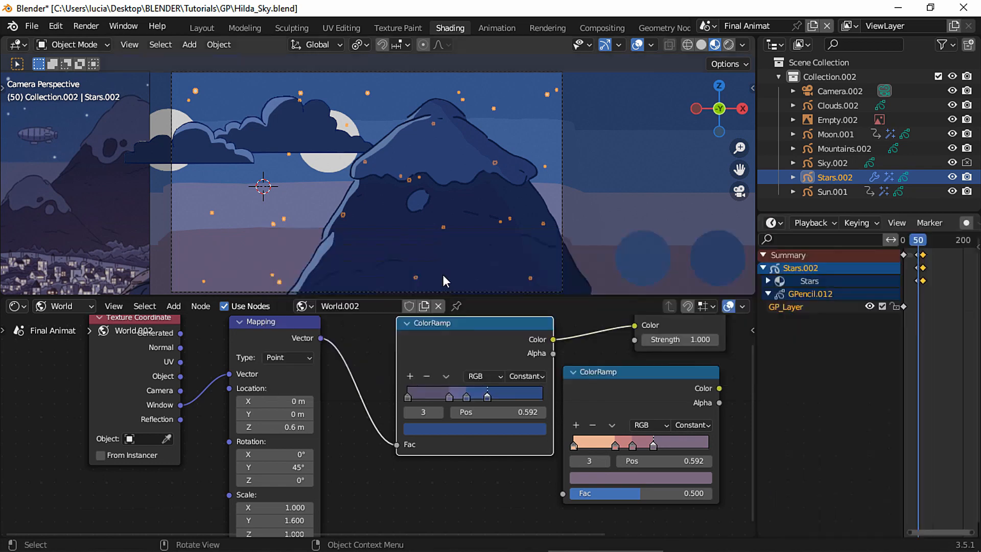
key("i")
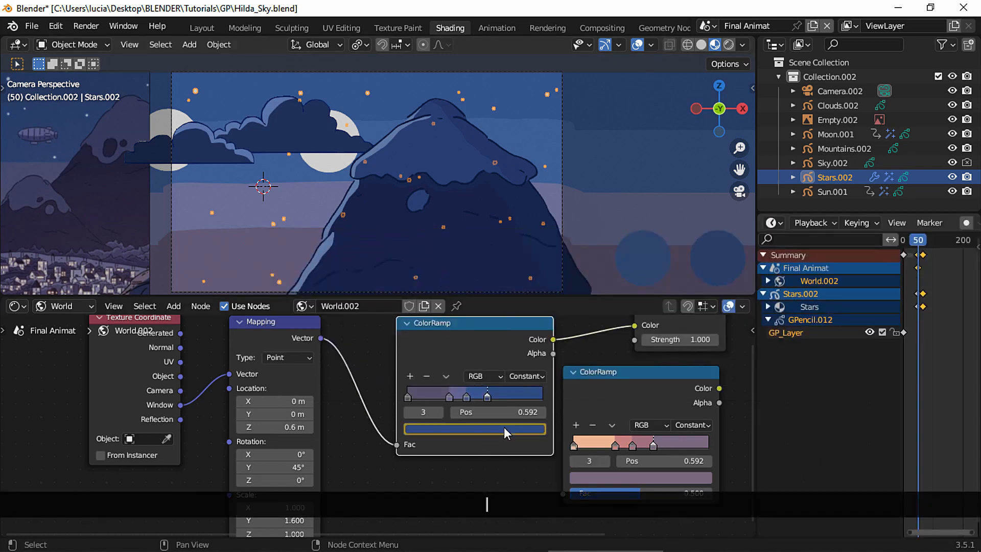
left_click(467, 397)
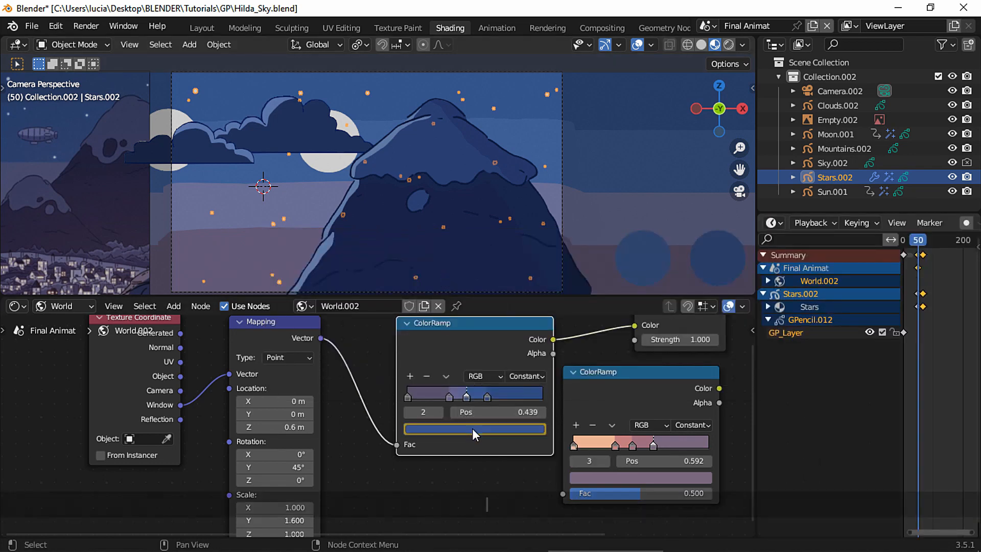
left_click(449, 397)
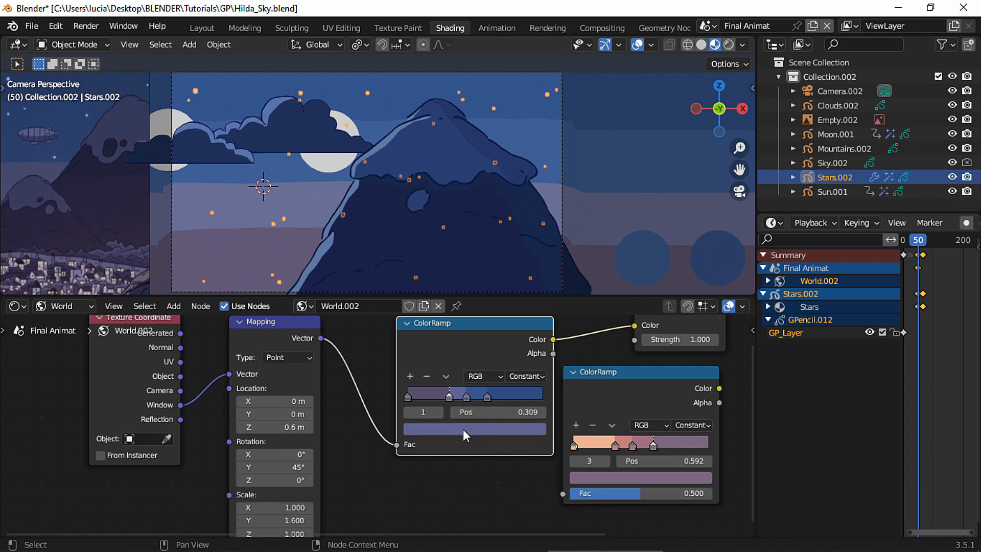
left_click(408, 396)
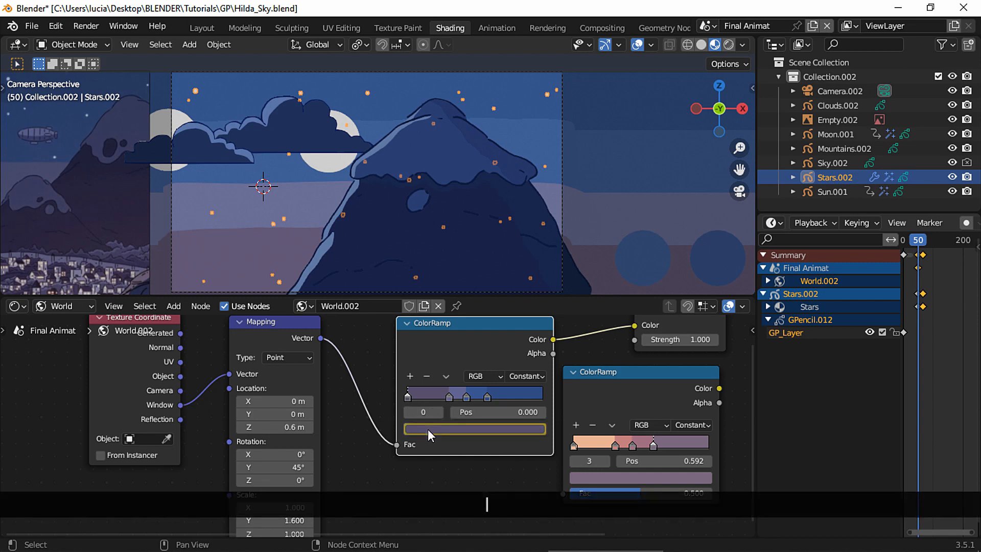
At frame 64, copy E9B295 from stop 0 of the day ColorRamp to stop 0 of the night ColorRamp and keyframe it.
left_click_drag(902, 276, 883, 247)
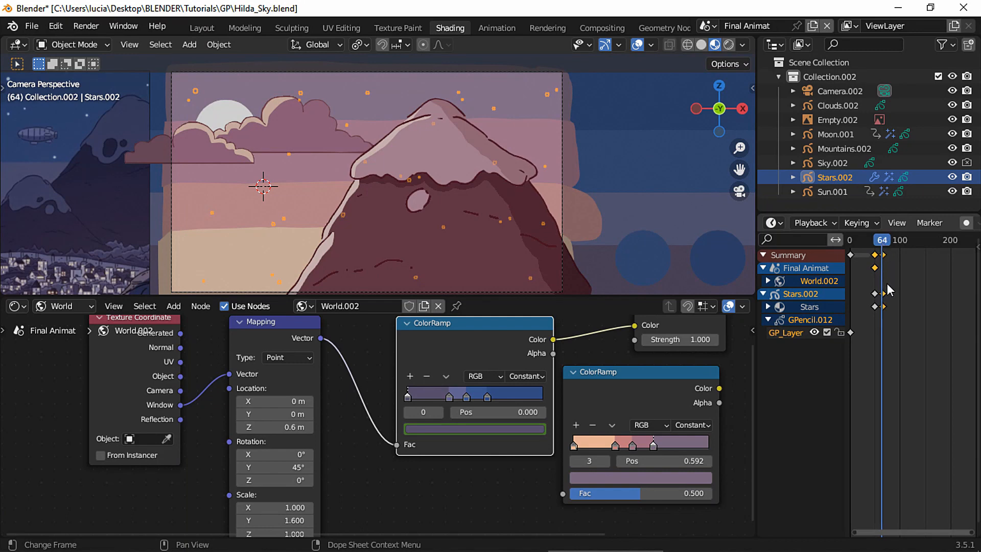
left_click(587, 443)
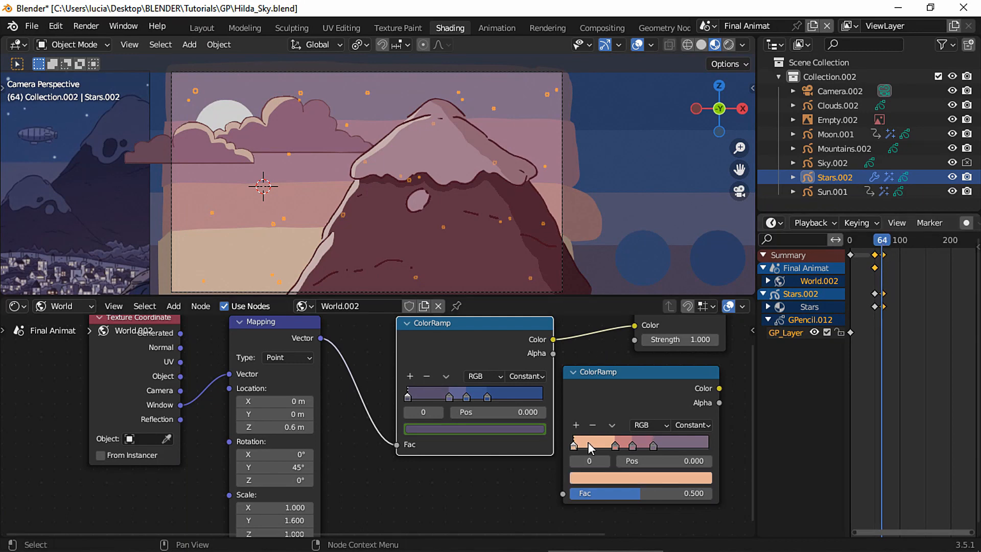
left_click(593, 477)
left_click(624, 418)
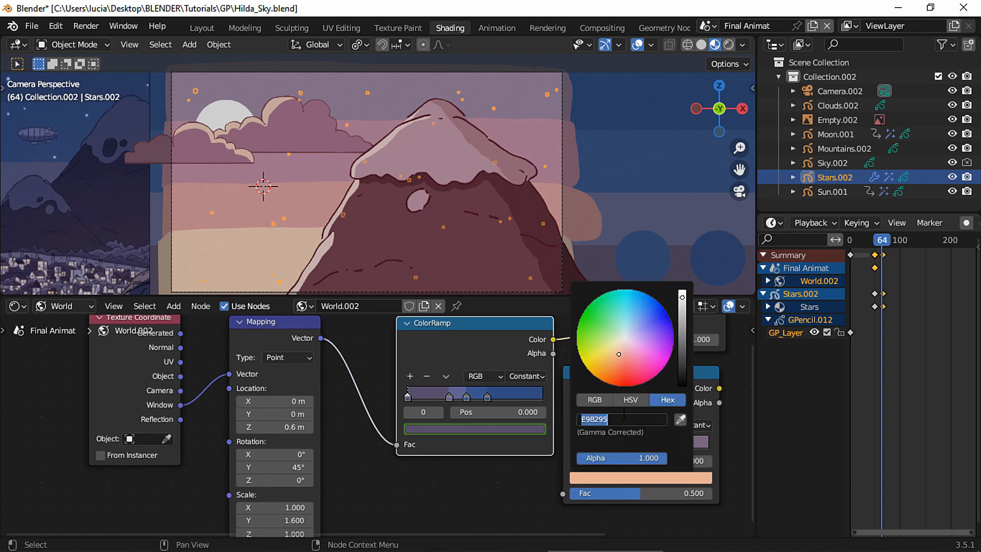
key("ctrl+c")
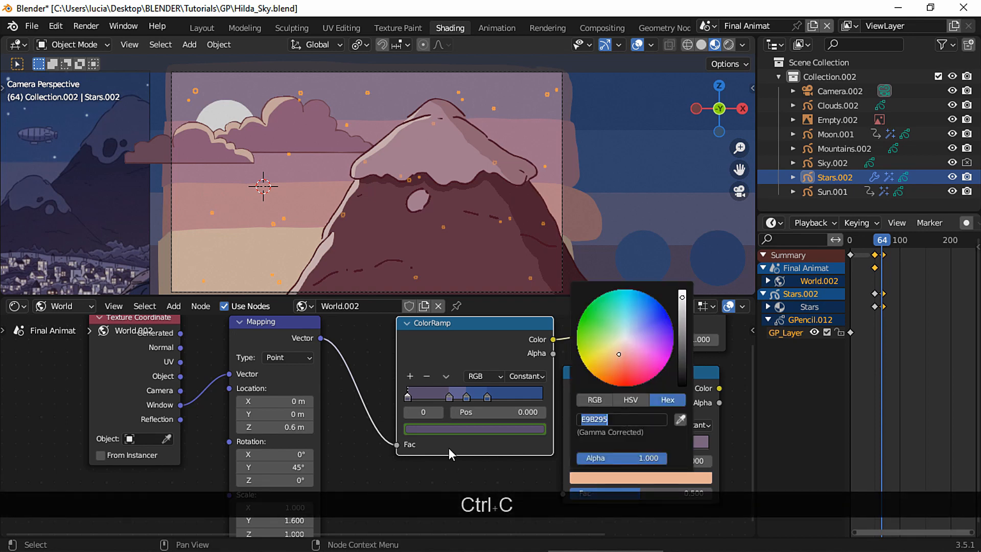
left_click(448, 428)
left_click(467, 370)
key("ctrl+v")
key("ctrl+Return")
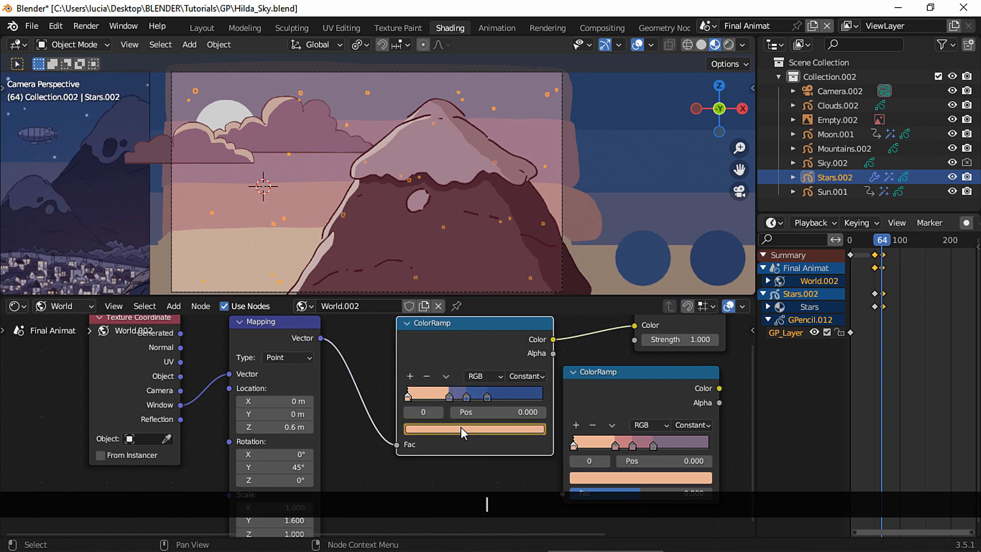
Copy C27A7E from stop 1 of the day ColorRamp to stop 1 of the night ColorRamp and keyframe it at frame 64.
left_click(615, 446)
left_click(618, 476)
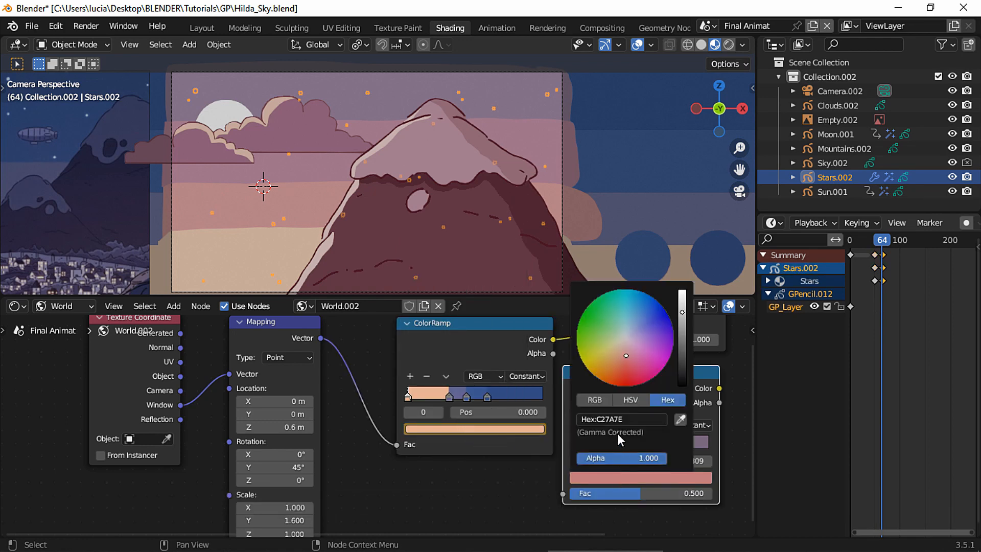
key("ctrl+c")
left_click(449, 398)
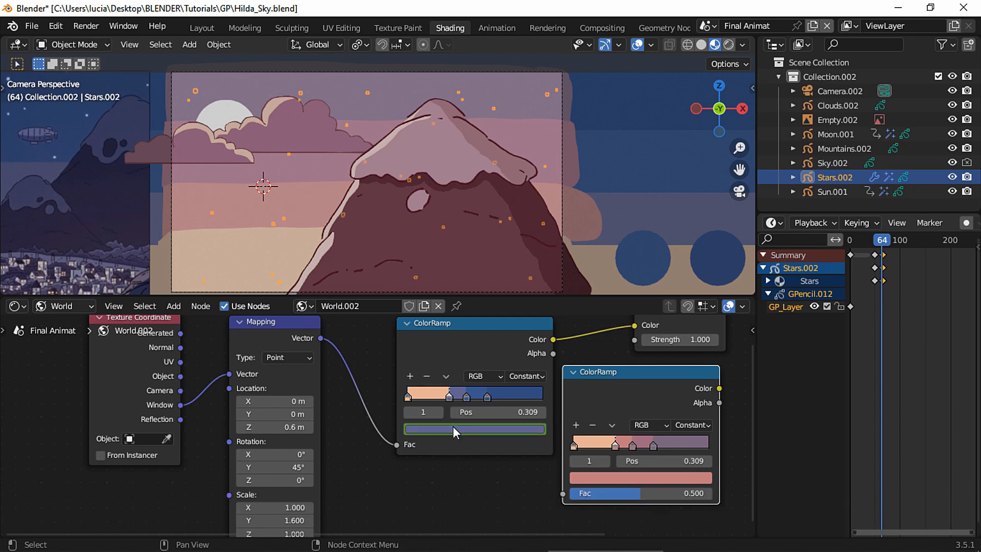
left_click(453, 430)
key("ctrl+v")
key("Return")
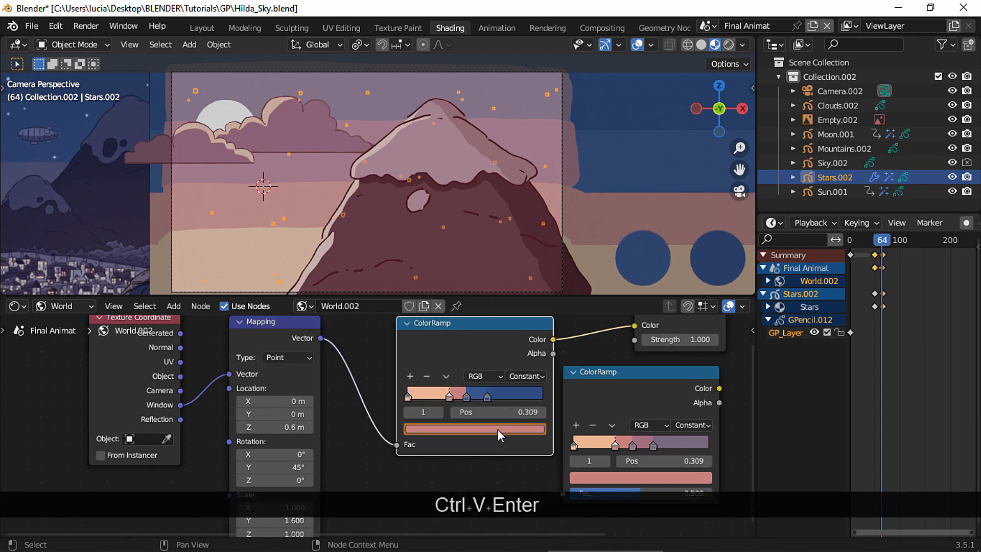
Copy the stop 2 color of the day ColorRamp to stop 2 of the night ColorRamp and keyframe it at frame 64.
left_click(467, 397)
left_click(632, 446)
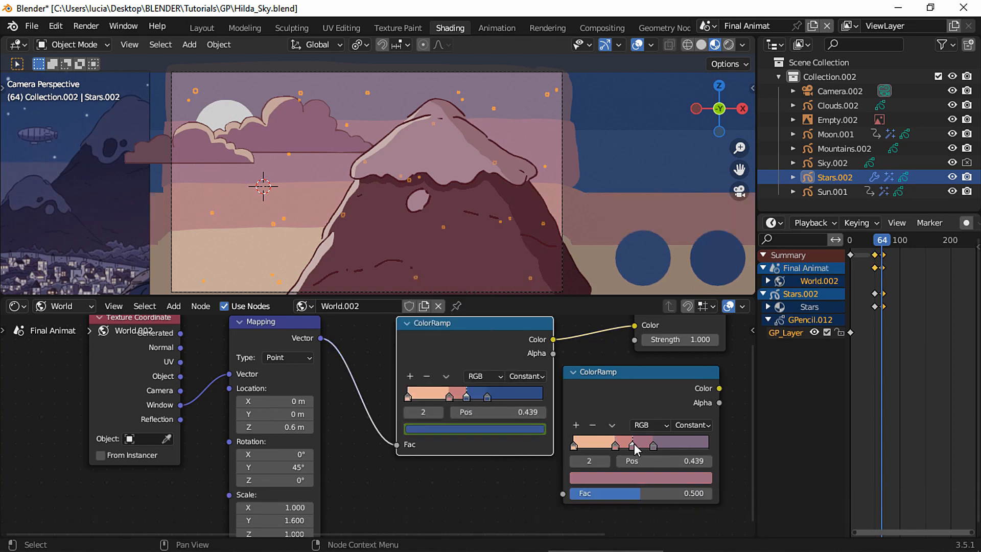
left_click(636, 477)
key("ctrl+c")
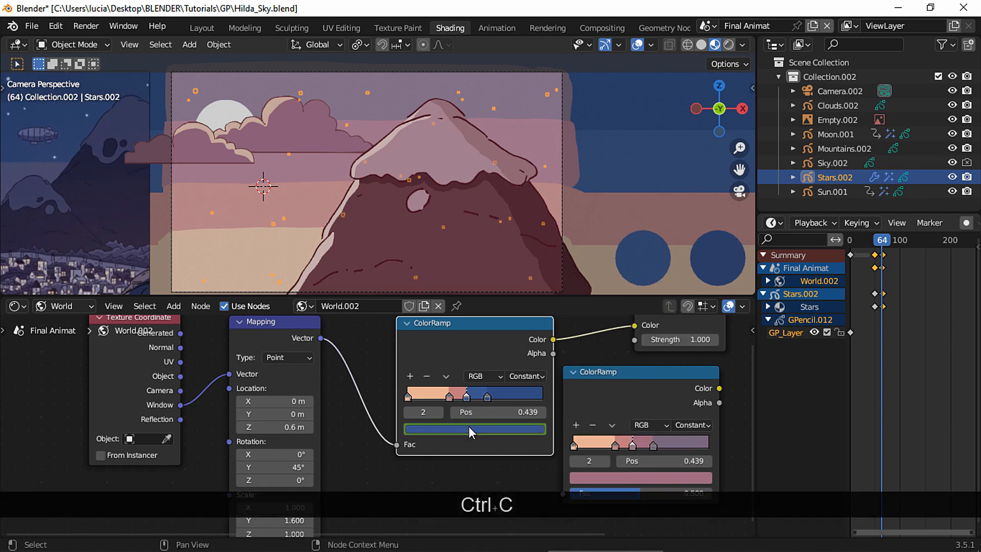
left_click(468, 428)
key("ctrl+v")
key("Return")
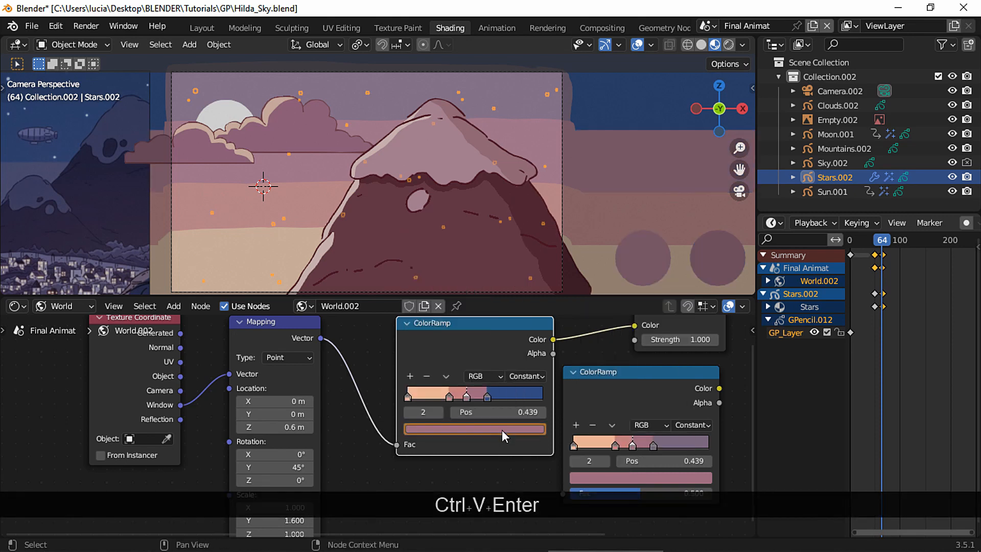
Copy the stop 3 color of the day ColorRamp to stop 3 of the night ColorRamp at frame 64.
left_click(487, 397)
left_click(654, 445)
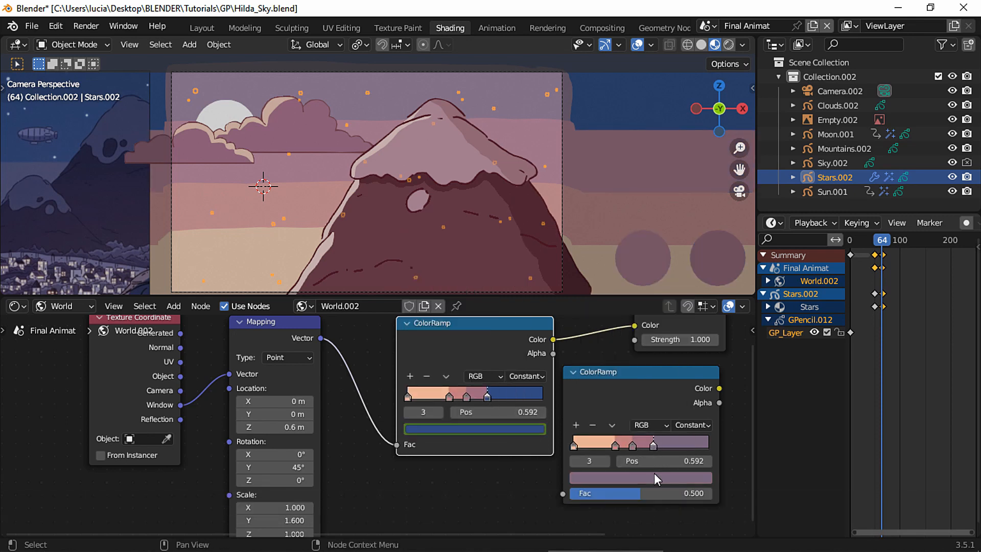
left_click(657, 478)
key("ctrl+c")
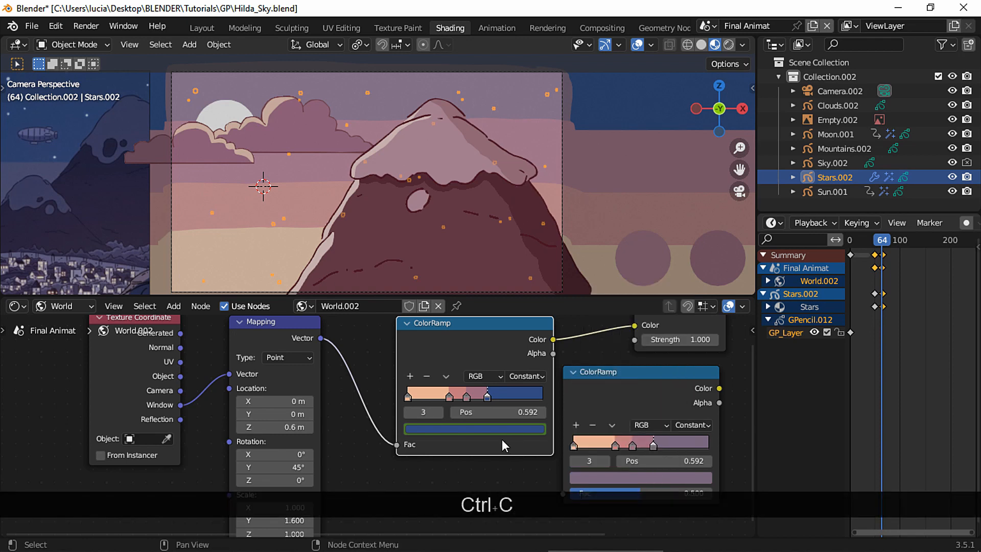
left_click(497, 429)
key("ctrl+v")
key("Return")
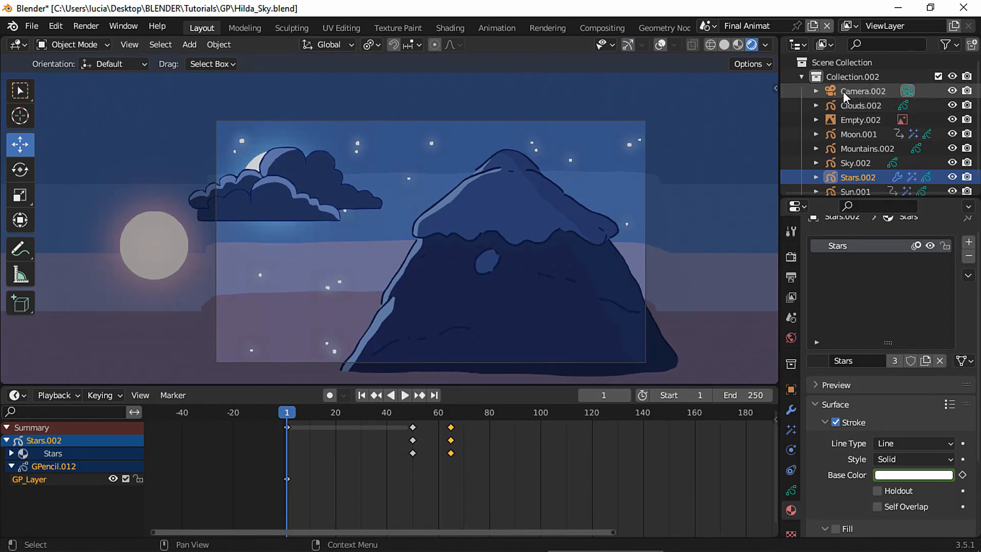
Duplicate Camera.002 in place and make the copy the active scene camera.
left_click(844, 91)
key("shift+d")
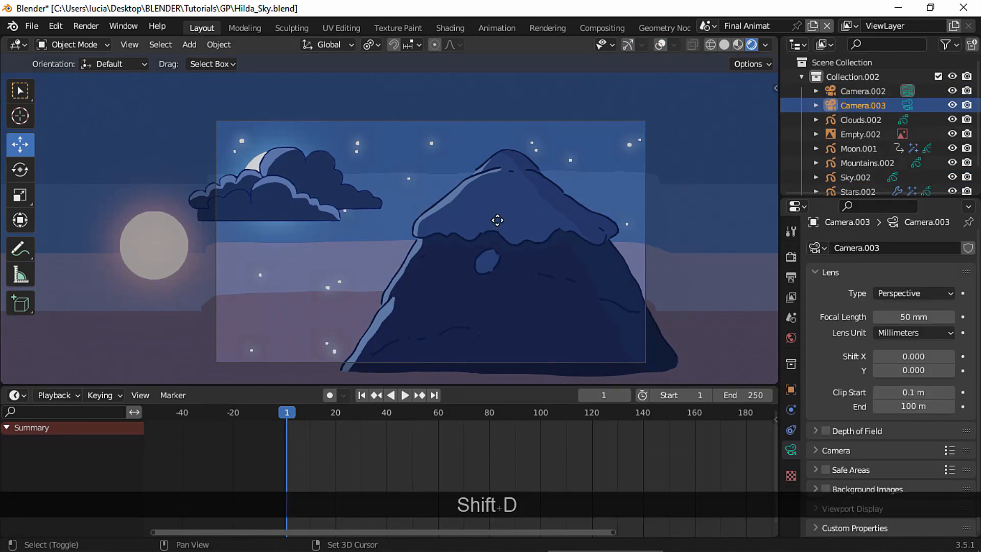
key("Escape")
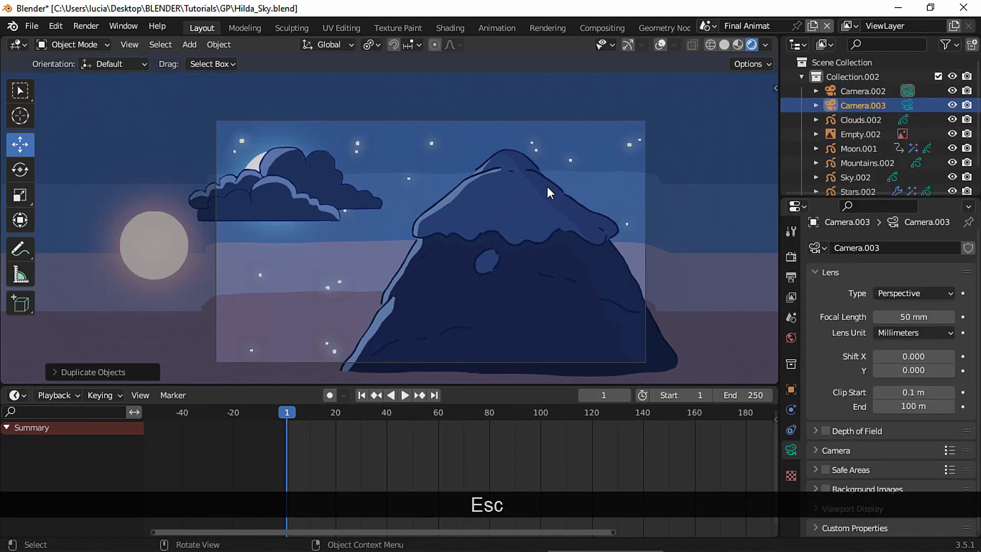
left_click(906, 109)
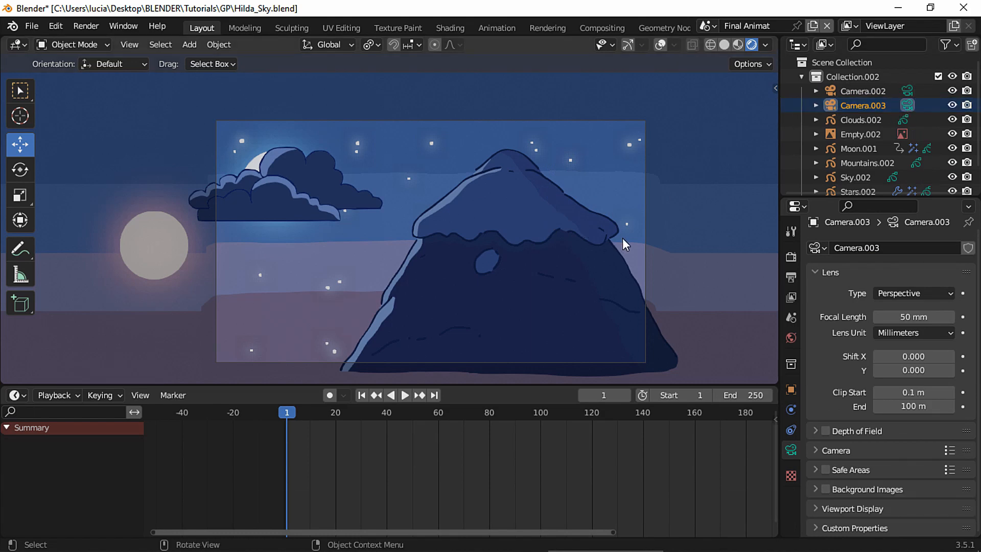
Move Camera.003 closer to the scene and reframe its view by adjusting its X, Y and Z location.
key("n")
left_click_drag(677, 132, 923, 161)
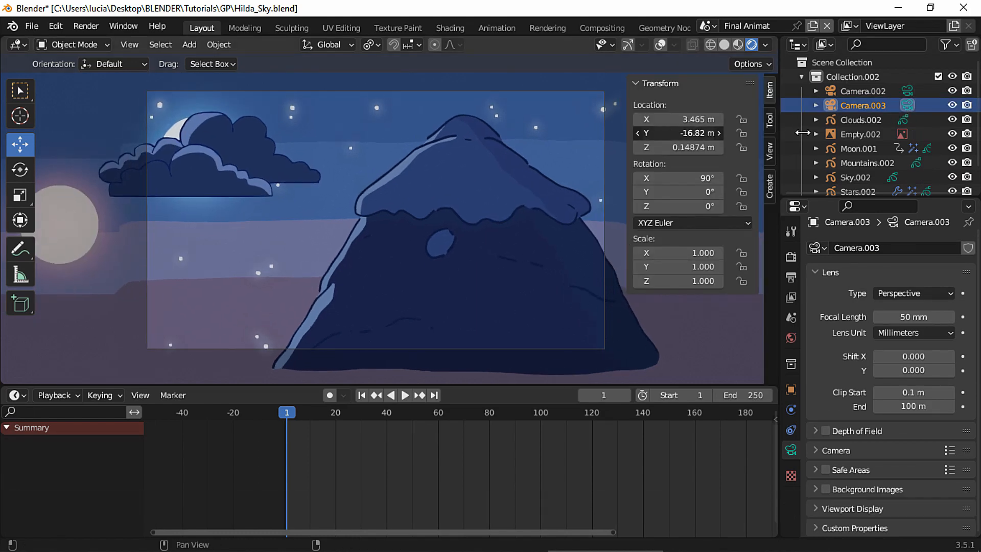
left_click_drag(681, 119, 493, 151)
left_click_drag(664, 147, 726, 147)
left_click(765, 44)
left_click_drag(665, 147, 715, 147)
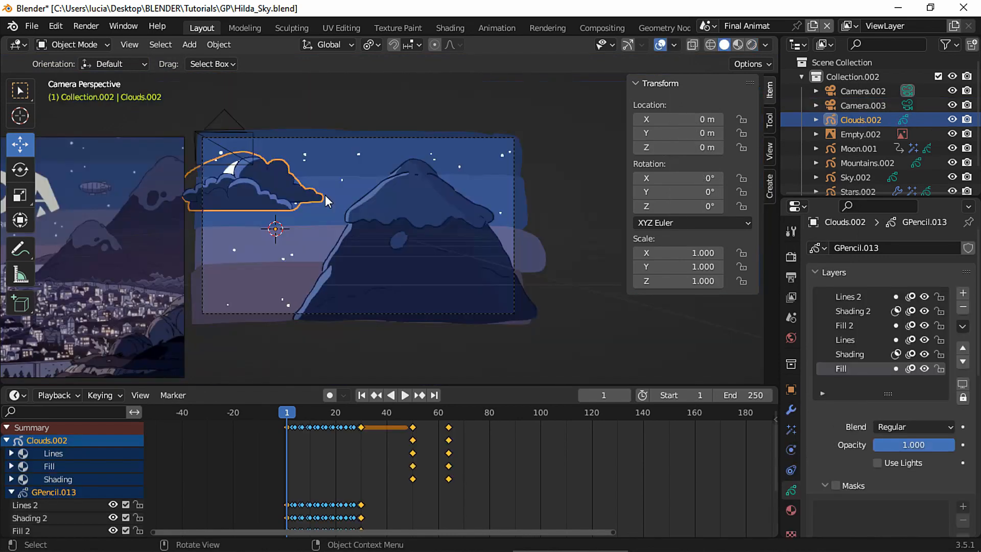
Scale the night clouds down to about 0.75 and move them to about X -0.2 m, Z 0.24 m, over the moon.
key("s")
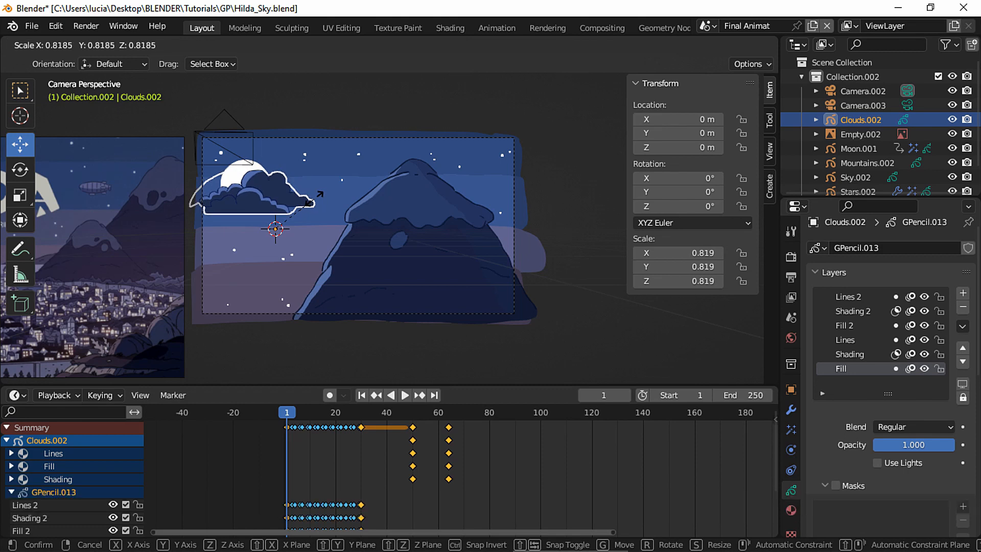
left_click(311, 201)
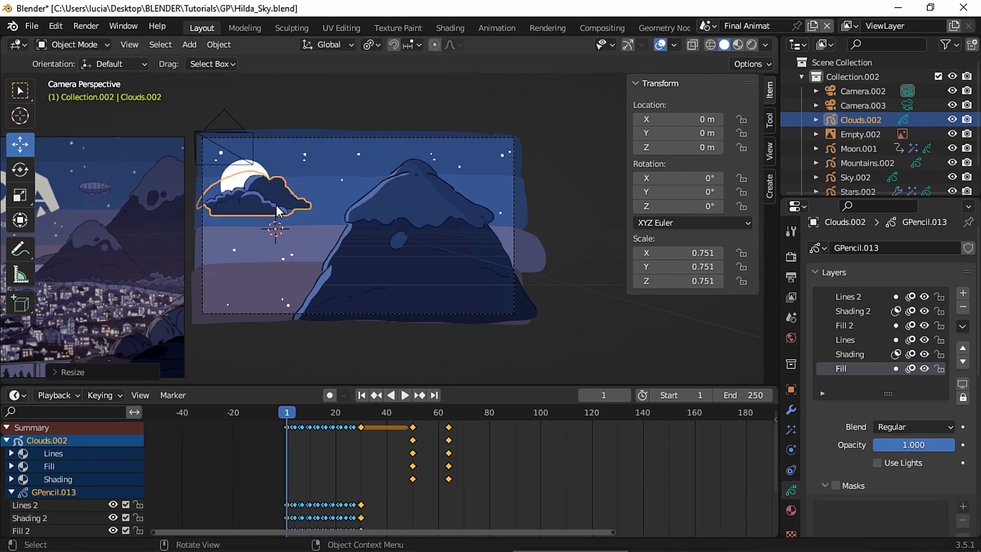
key("g")
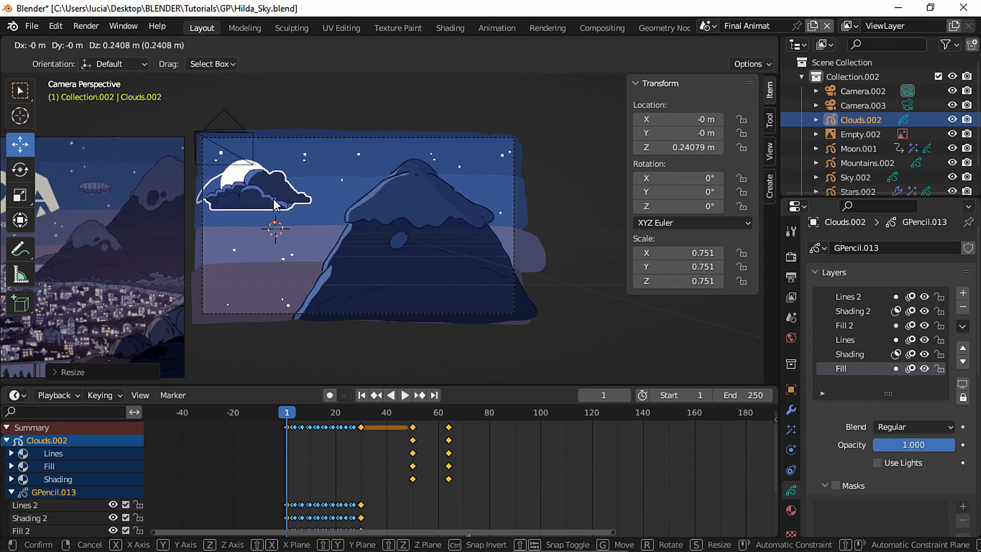
left_click(274, 201)
scroll(256, 176, "up", 4)
mouse_move(319, 267)
left_mouse_down()
mouse_move(289, 267)
mouse_move(310, 267)
left_mouse_up()
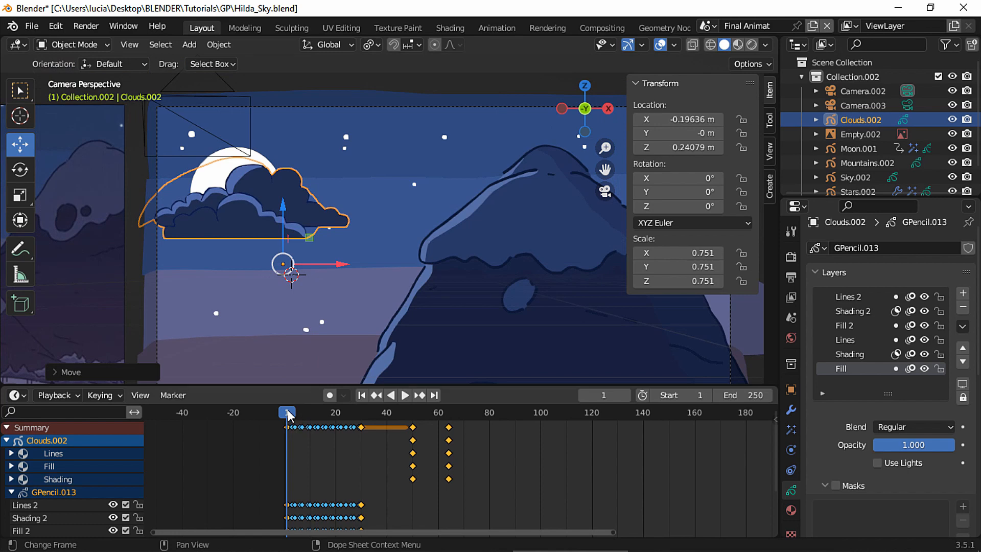
Play back the cloud animation and shift the clouds to about X -0.39 m, Z 0.16 m, checking them again from frame 1.
key("space")
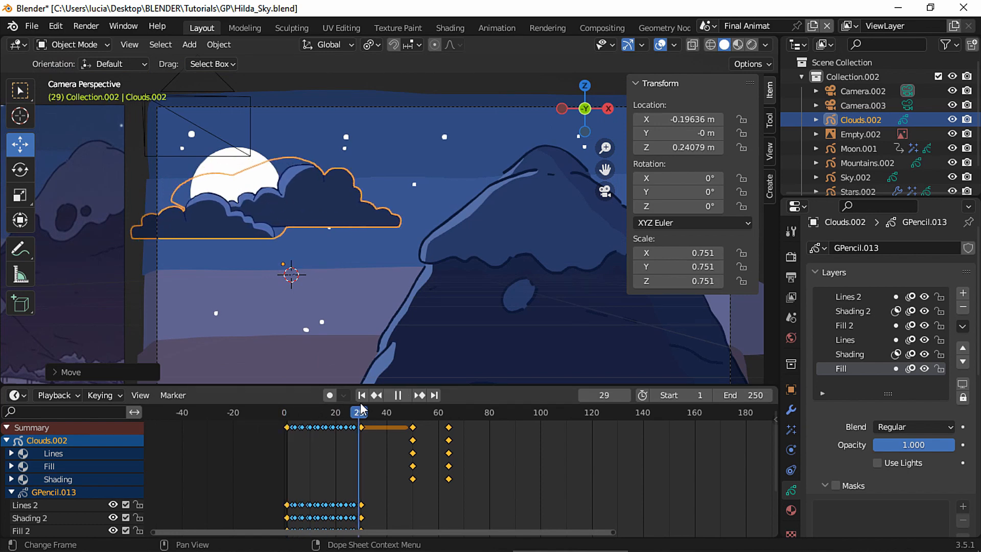
key("space")
key("g")
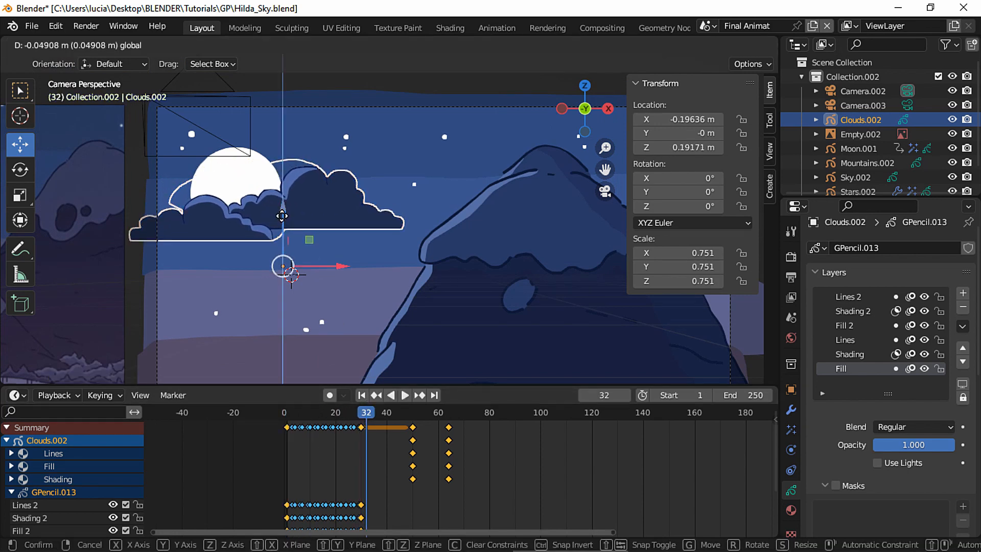
left_click(282, 217)
left_click_drag(325, 266, 316, 267)
left_click(287, 413)
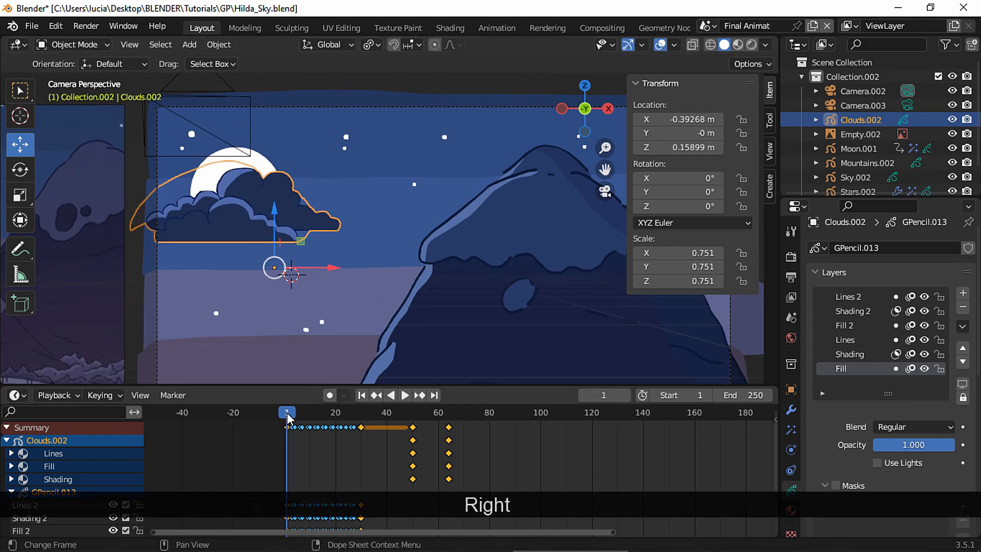
key("space")
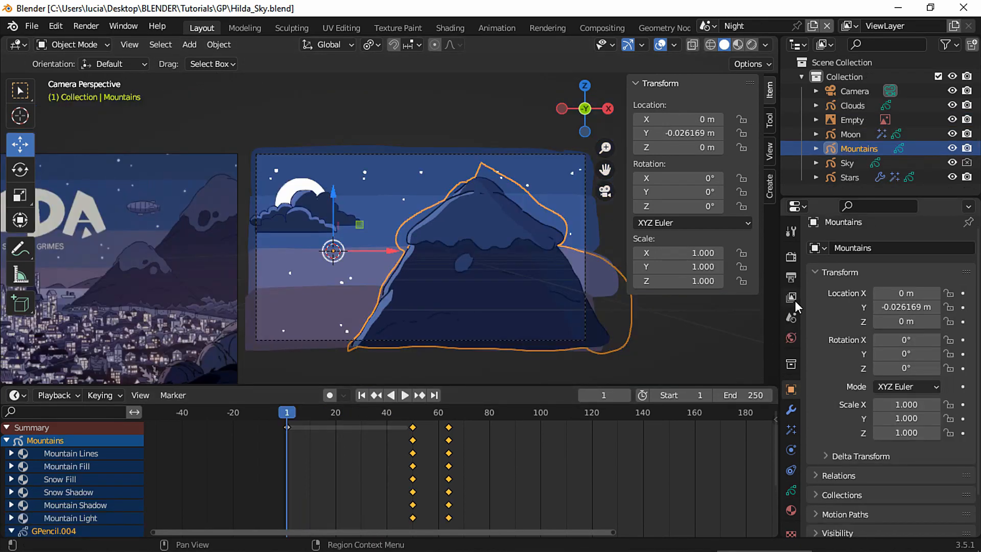
Open the View Layer properties of the Night scene.
left_click(795, 301)
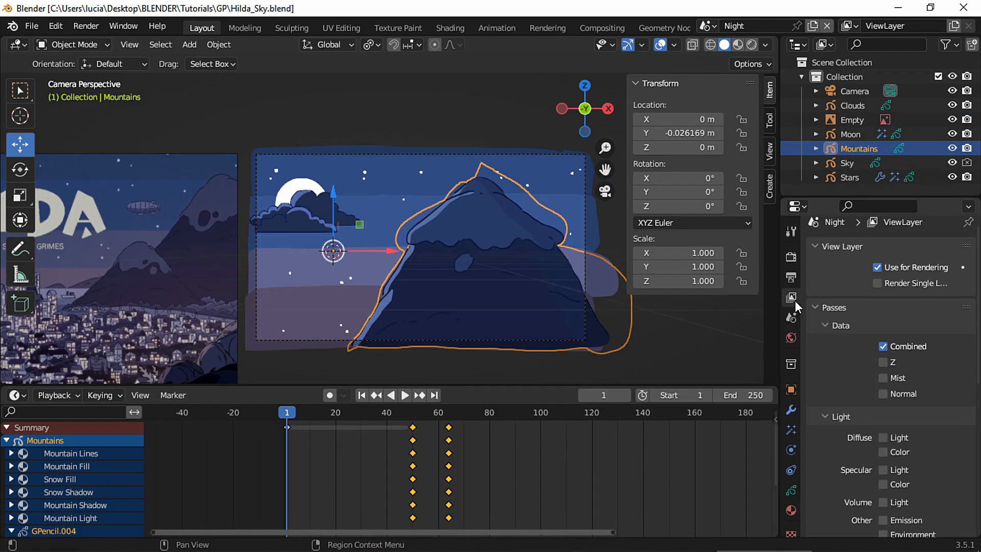